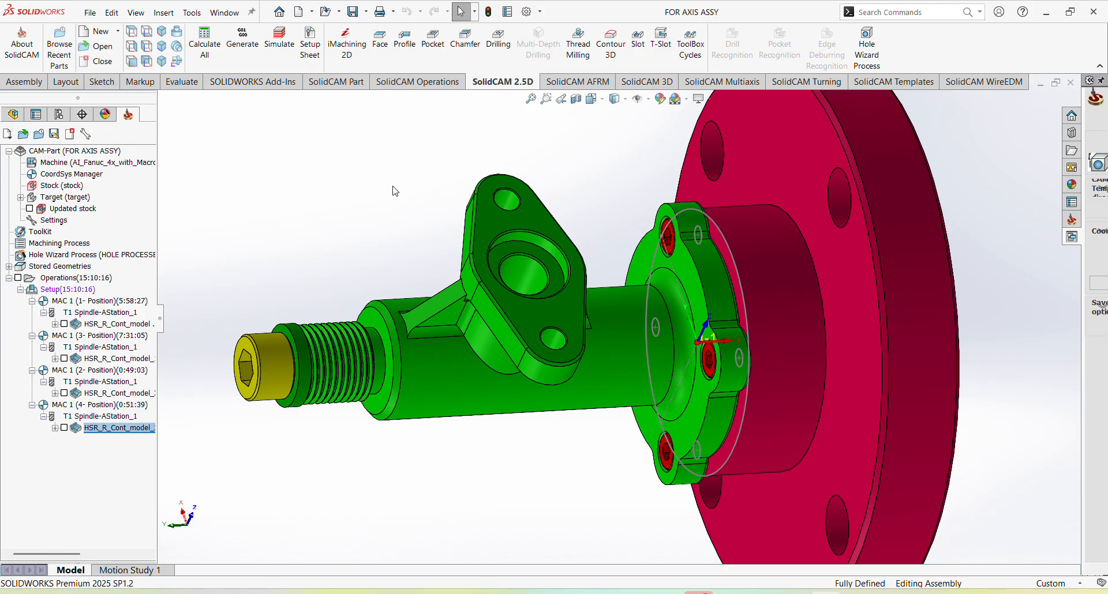
Simulate the HSR contour operation of MAC 1 (4- Position) and examine the machined stock around the connector flange.
left_click(538, 213)
middle_click_drag(631, 367, 620, 295)
scroll(621, 294, "up", 2)
left_click(599, 211)
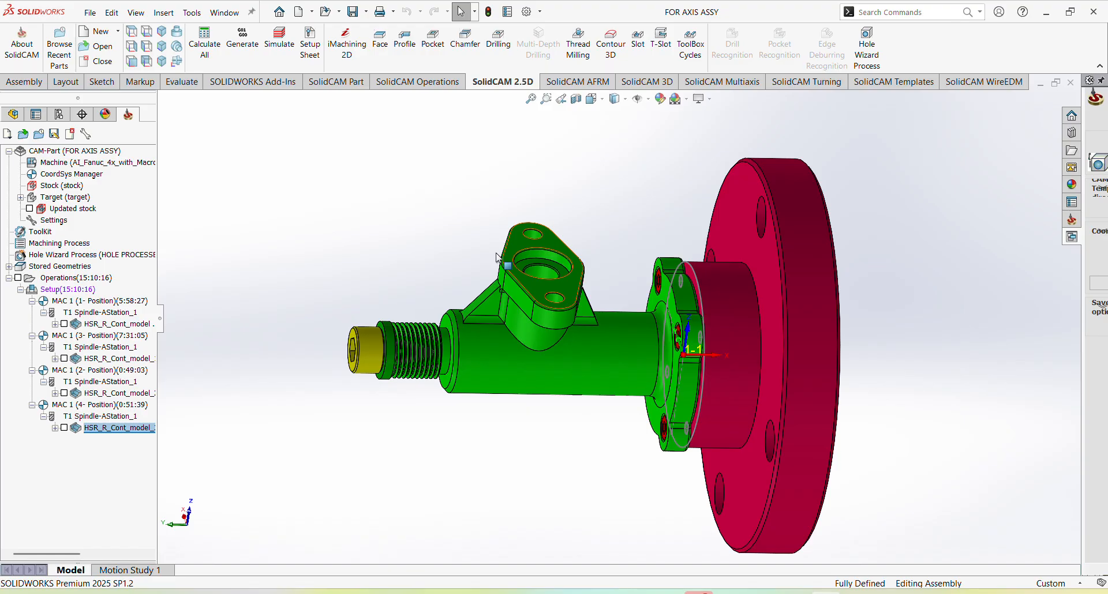
right_click(97, 429)
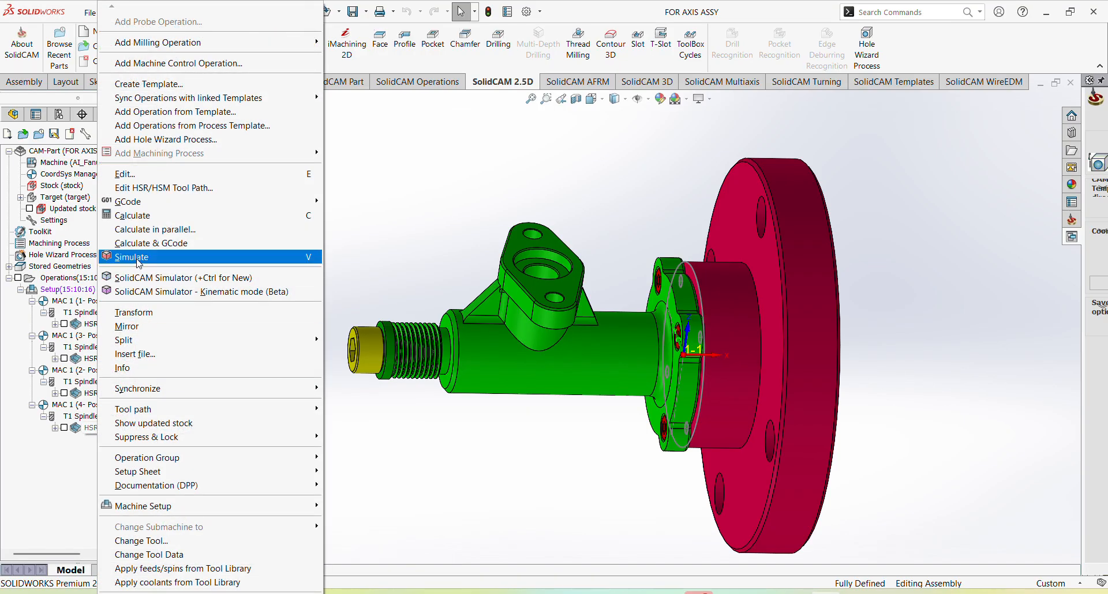
left_click(138, 257)
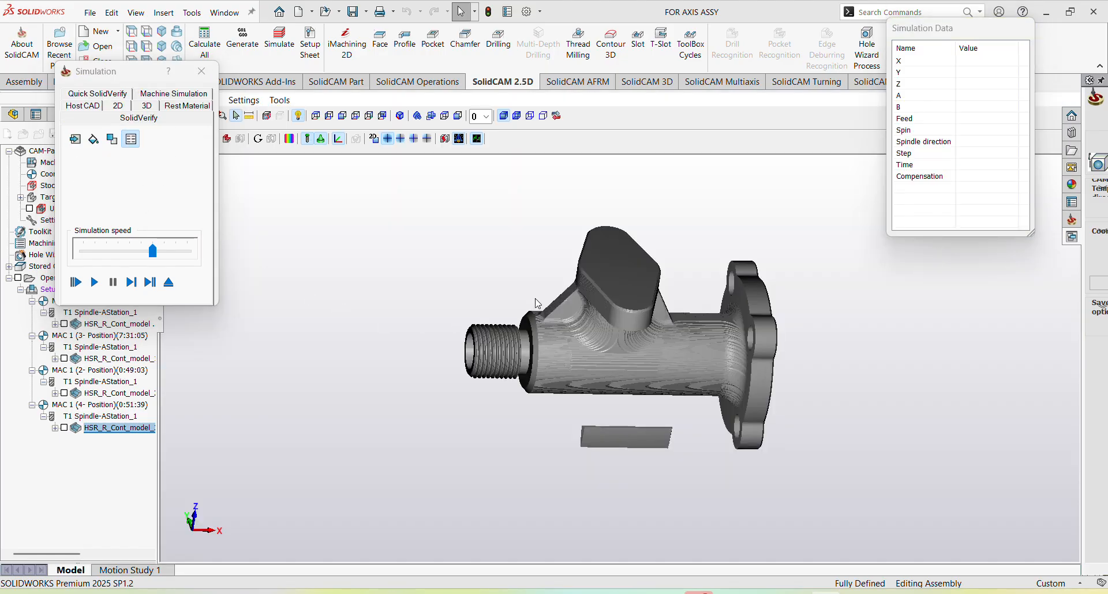
scroll(702, 273, "down", 3)
middle_click_drag(703, 273, 667, 290)
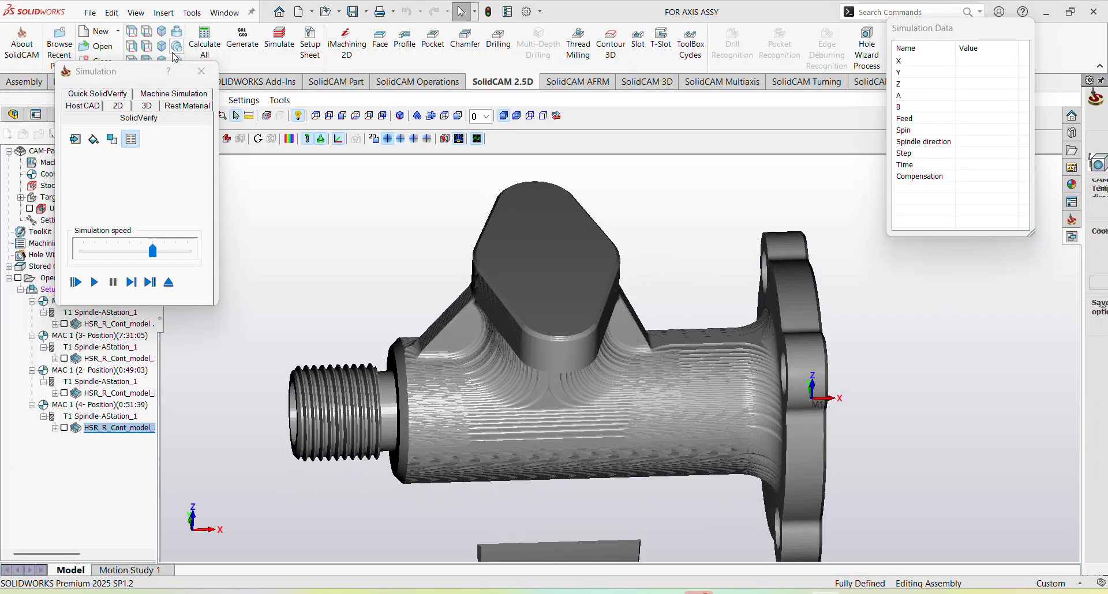
left_click(201, 71)
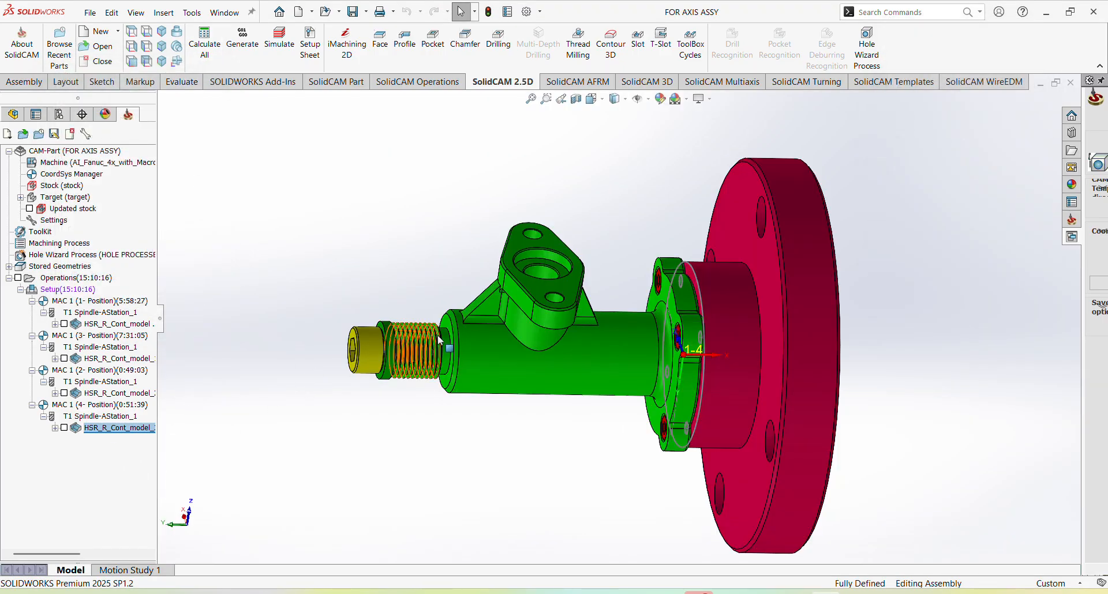
Start a new Pocket operation and assign its geometry to the coordinate system MAC 1 (1- Position).
scroll(575, 237, "down", 2)
middle_click_drag(576, 224, 570, 275)
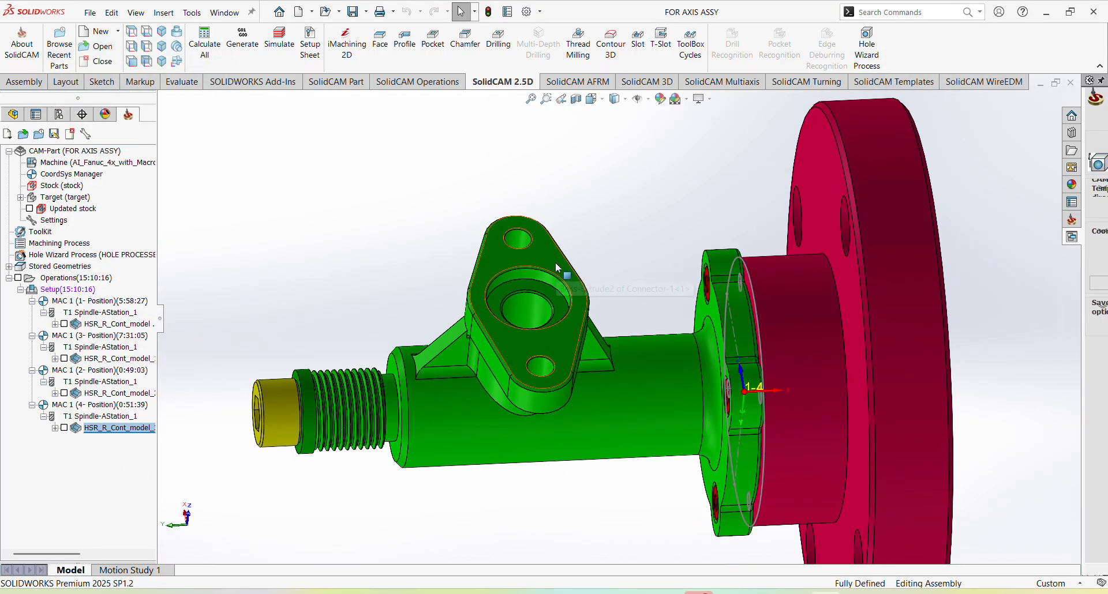
left_click(555, 262)
left_click(419, 220)
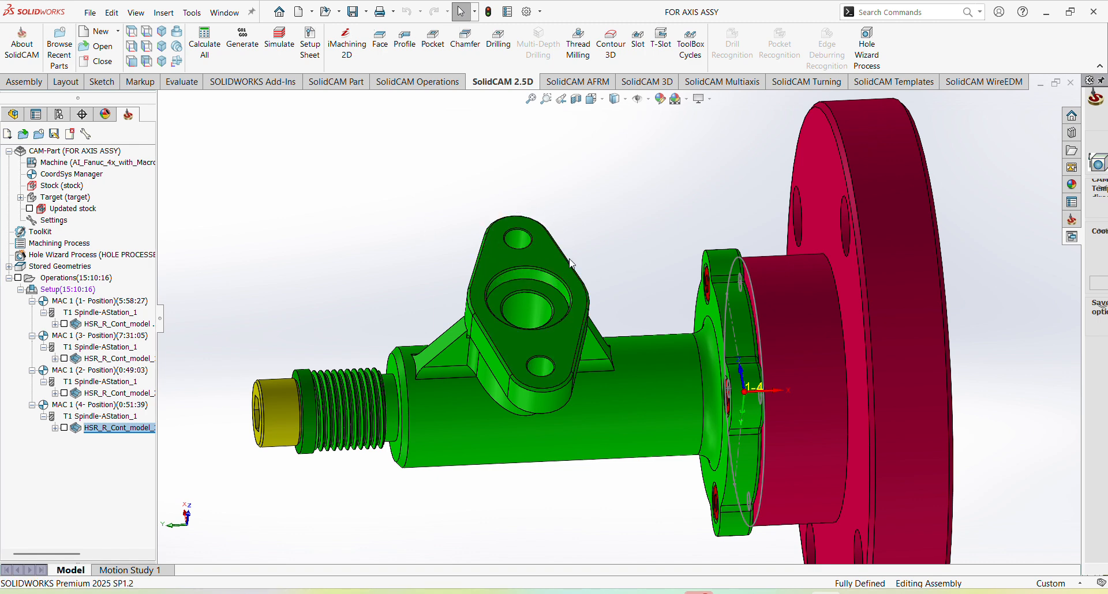
left_click(431, 55)
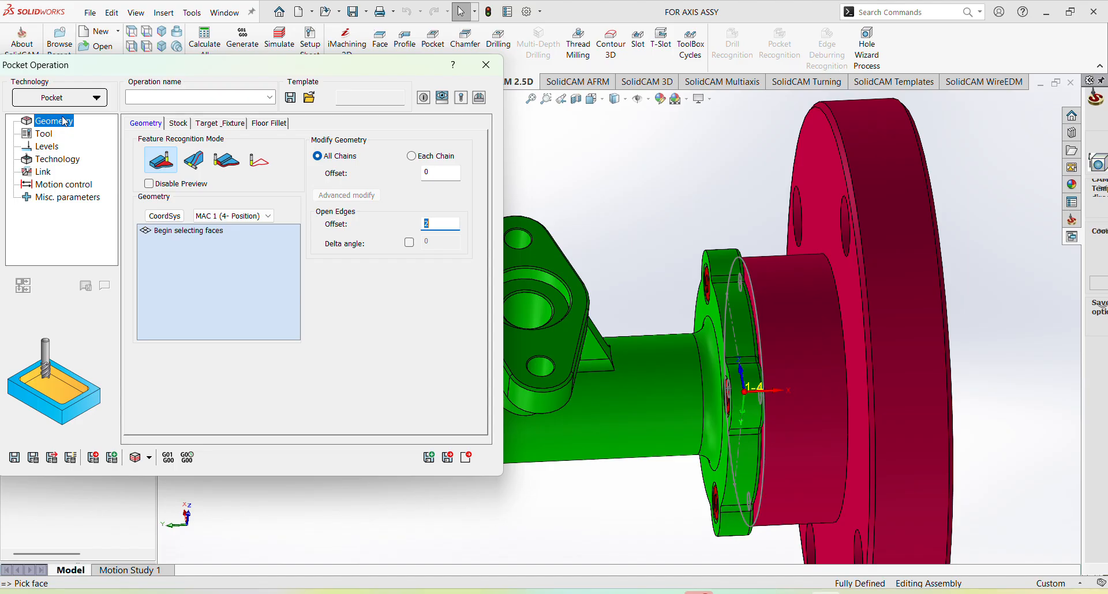
left_click(267, 216)
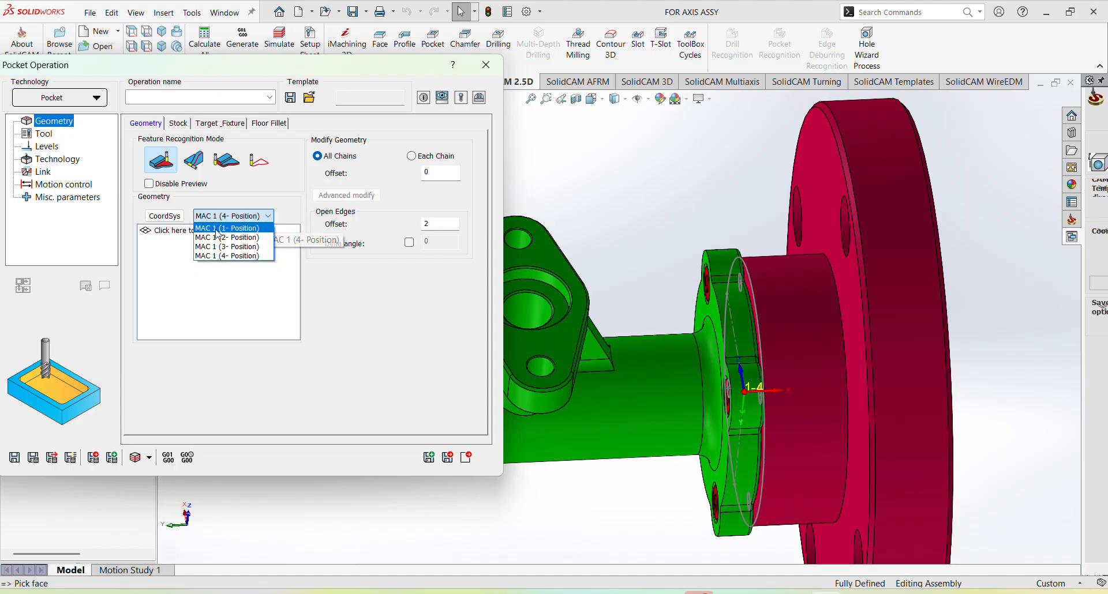
left_click(210, 229)
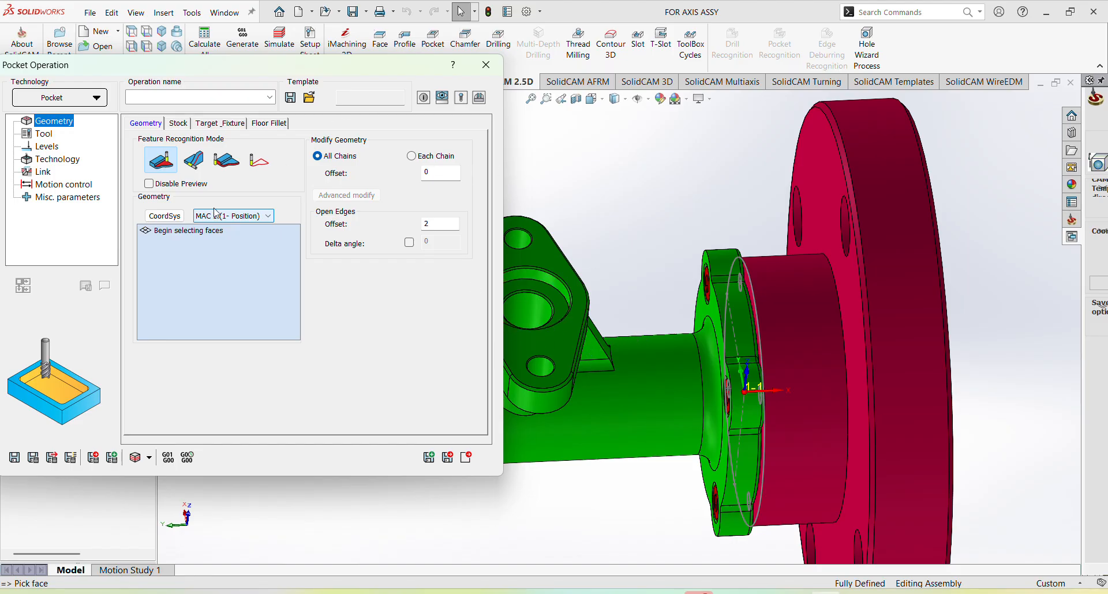
Define the pocket geometry as a closed chain around the outer edge of the angled flange's face, with a geometry offset of 2.
left_click(255, 167)
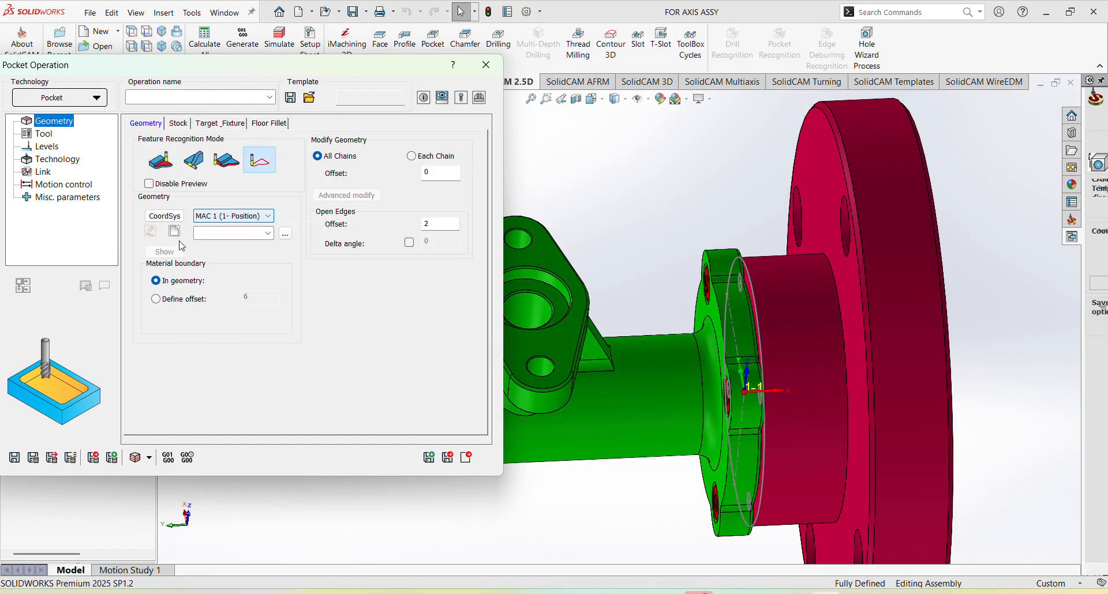
left_click(177, 236)
scroll(499, 351, "down", 5)
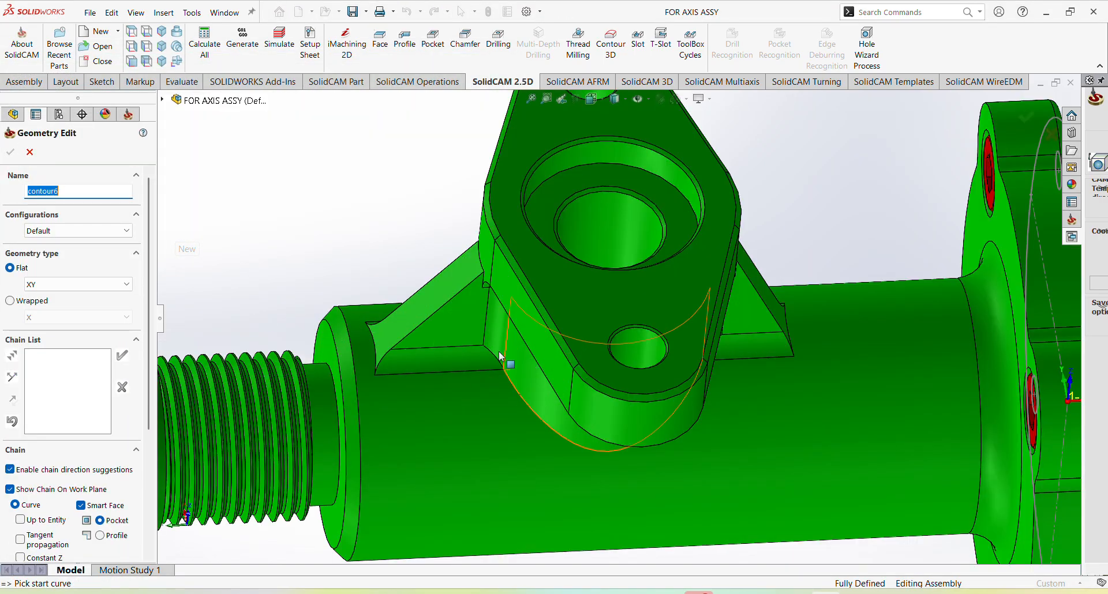
left_click(527, 312)
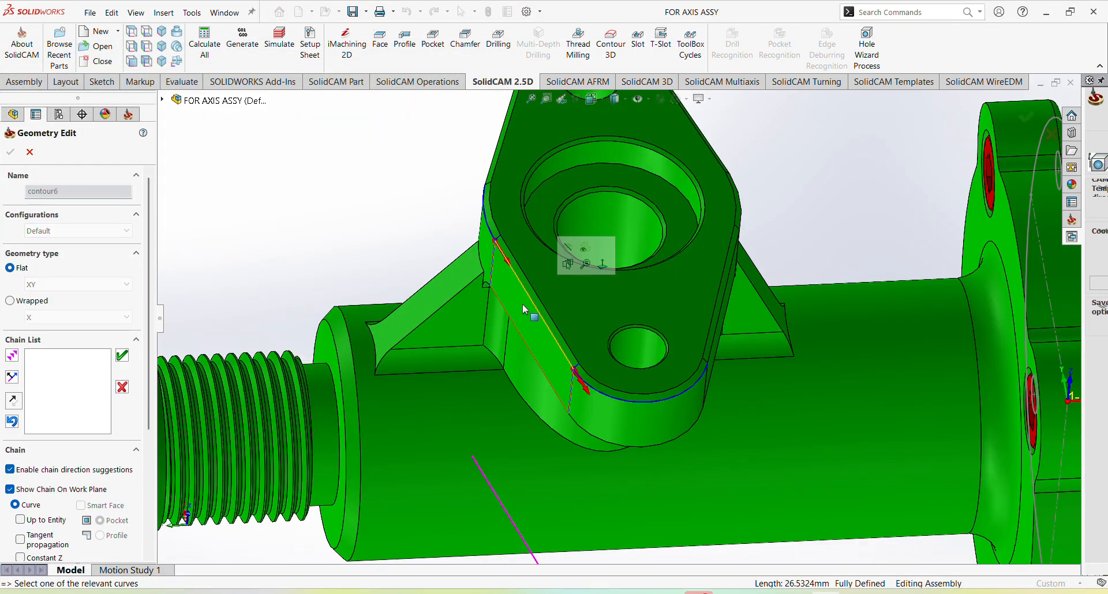
left_click(12, 355)
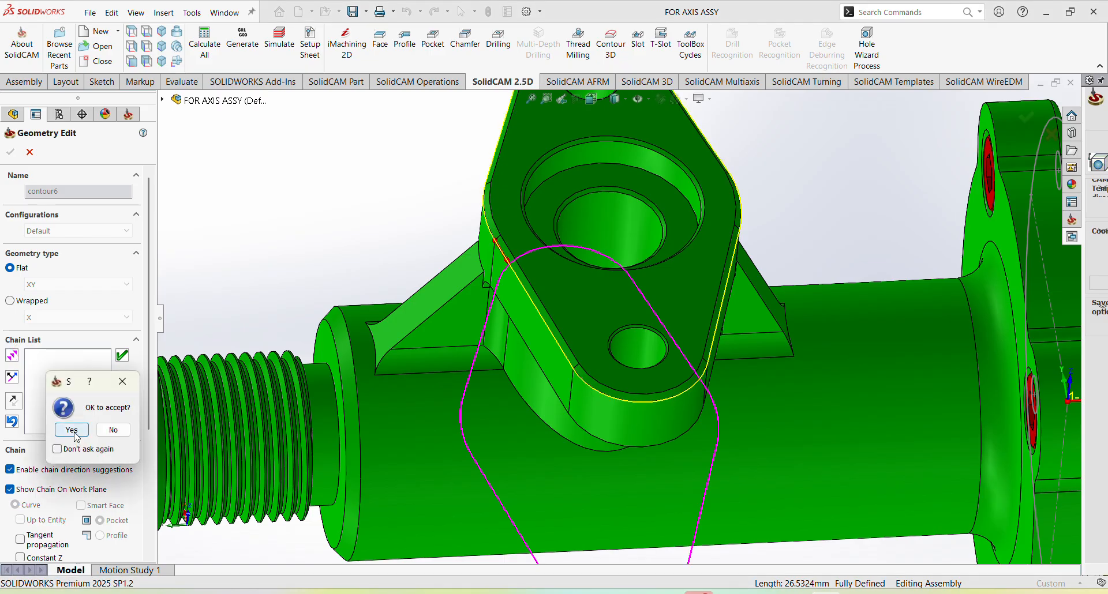
left_click(71, 429)
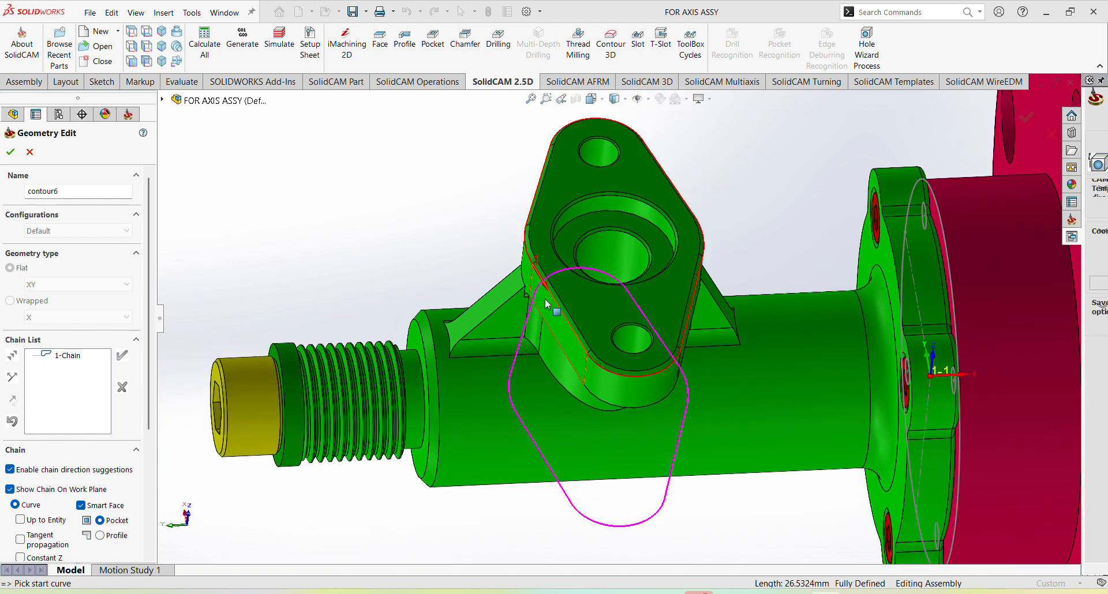
left_click(11, 153)
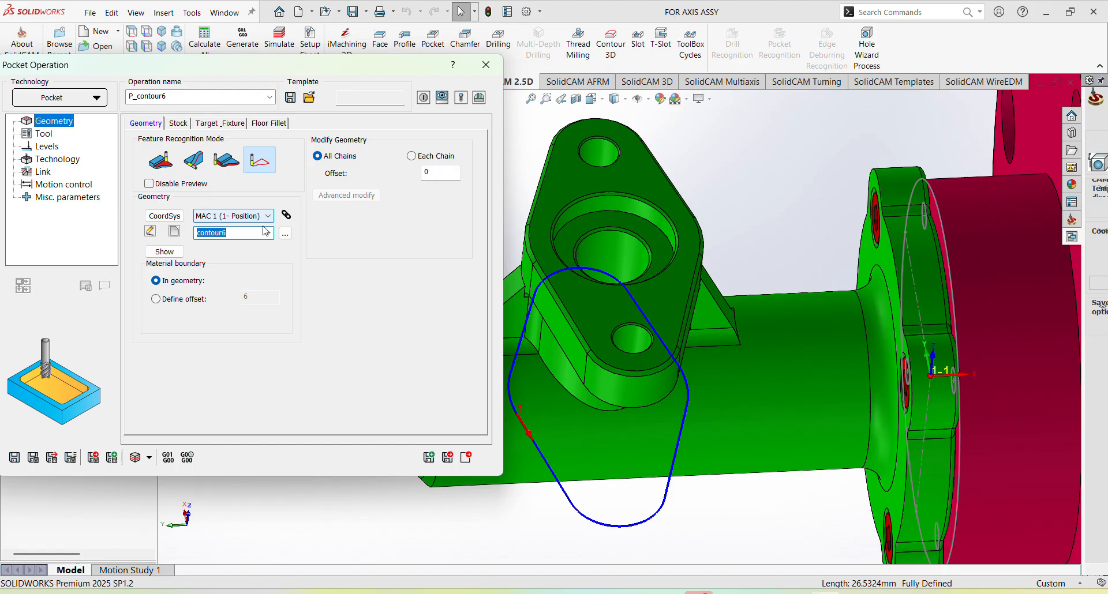
left_click(440, 175)
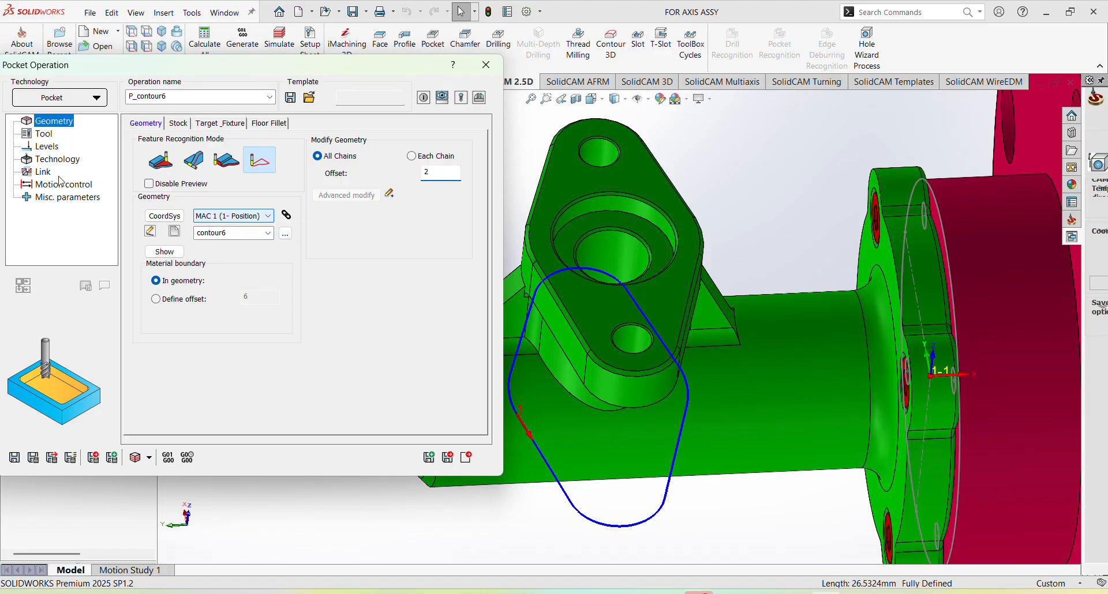
Assign the 16 mm end mill to the pocket and disable its separate finish feed and finish spin rate.
left_click(46, 136)
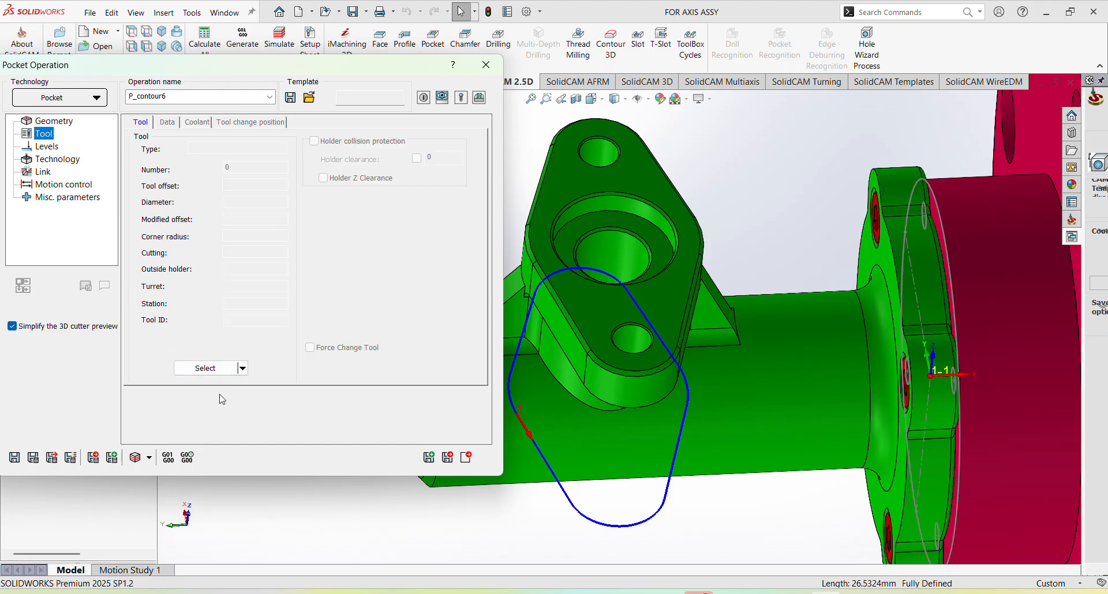
left_click(222, 369)
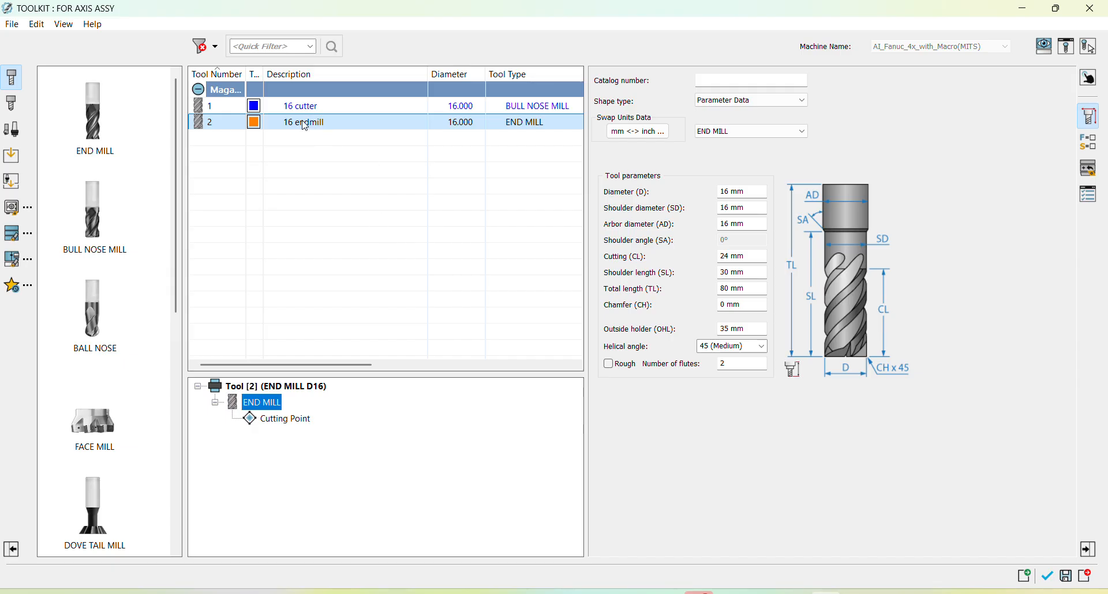
double_click(306, 125)
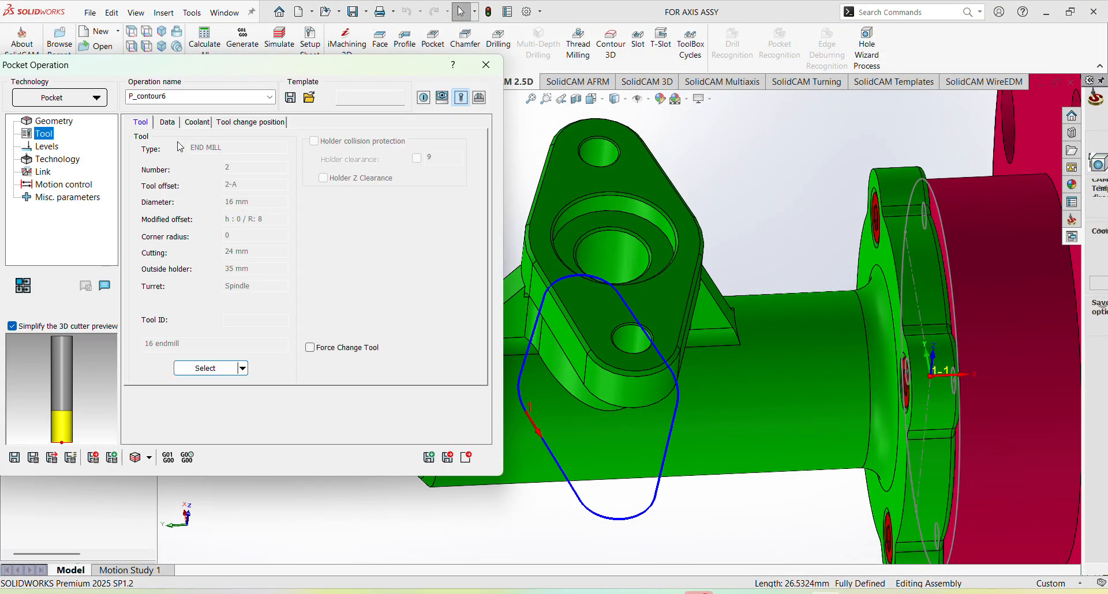
left_click(168, 122)
left_click(240, 188)
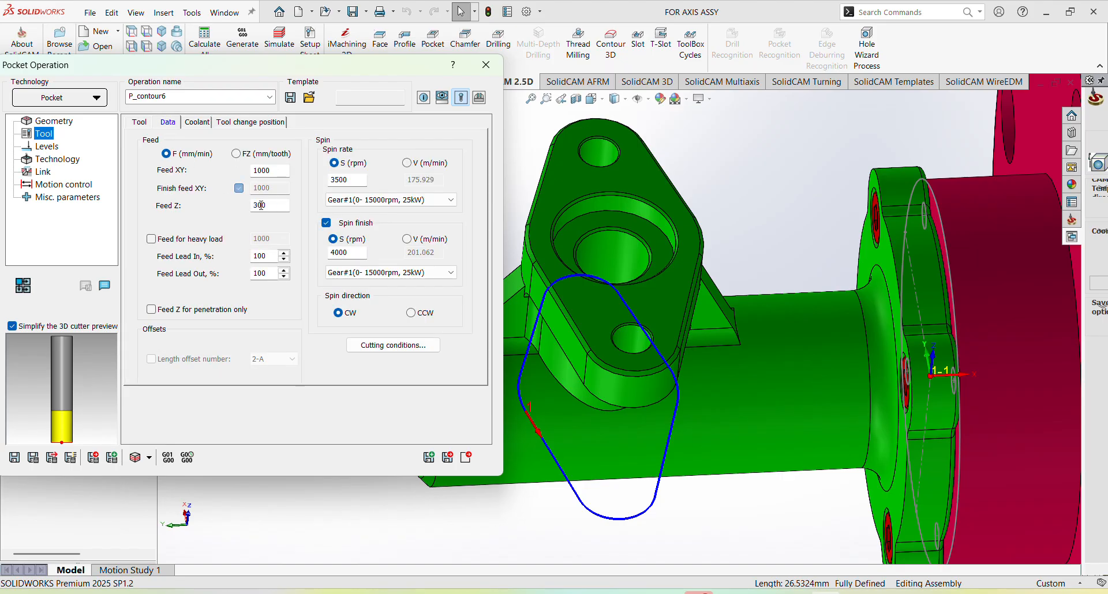
left_click(326, 223)
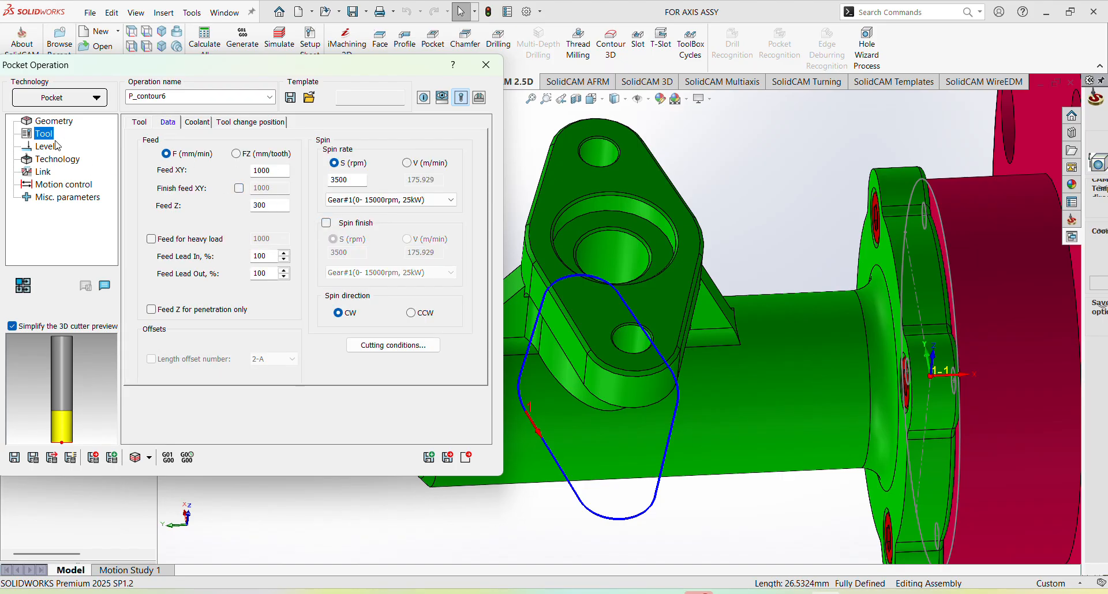
Pick the angled flange's face as the pocket's upper level and set its delta to 0.2.
left_click(47, 146)
left_click(170, 282)
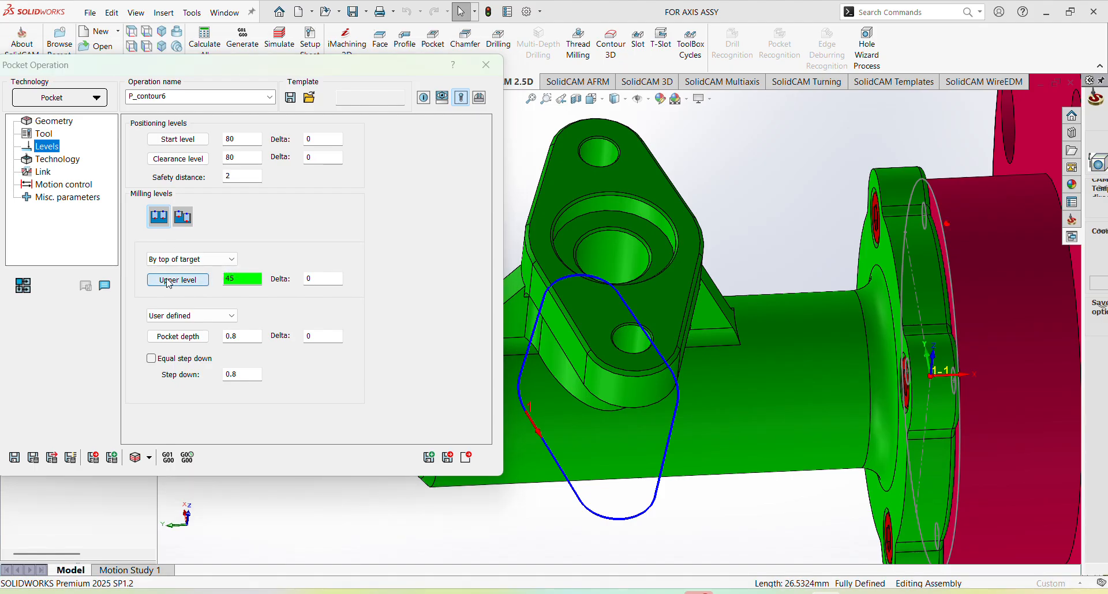
scroll(670, 218, "up", 3)
left_click(625, 237)
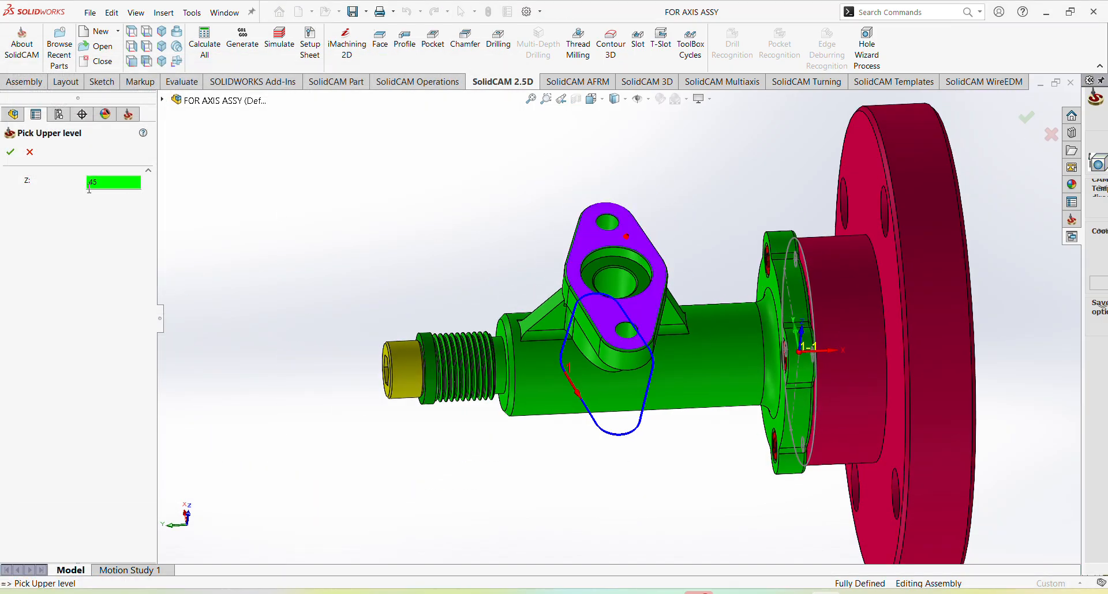
left_click(11, 152)
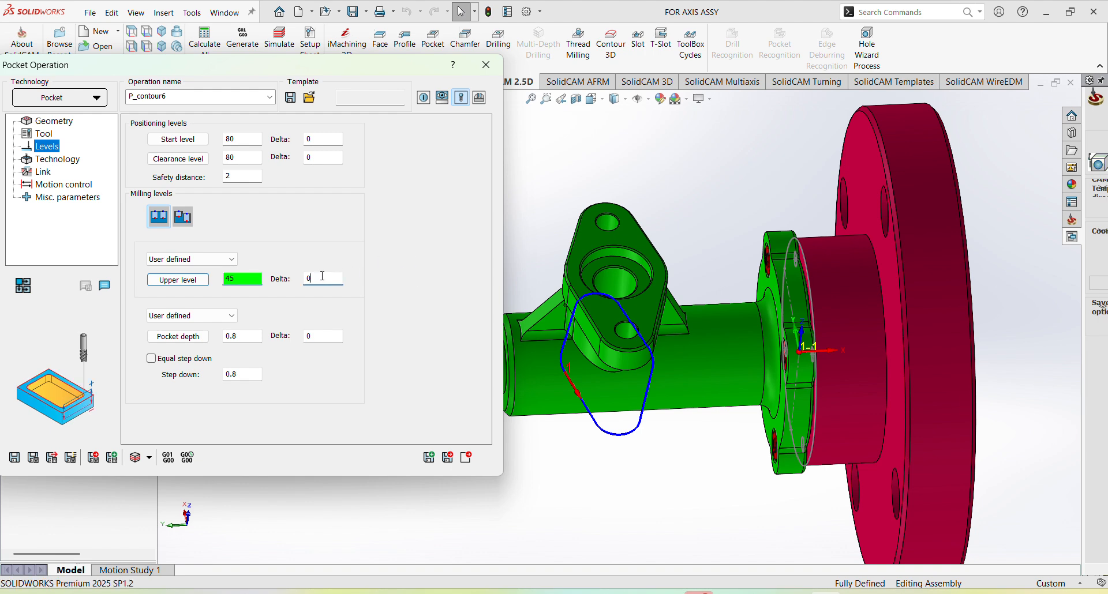
type(".2")
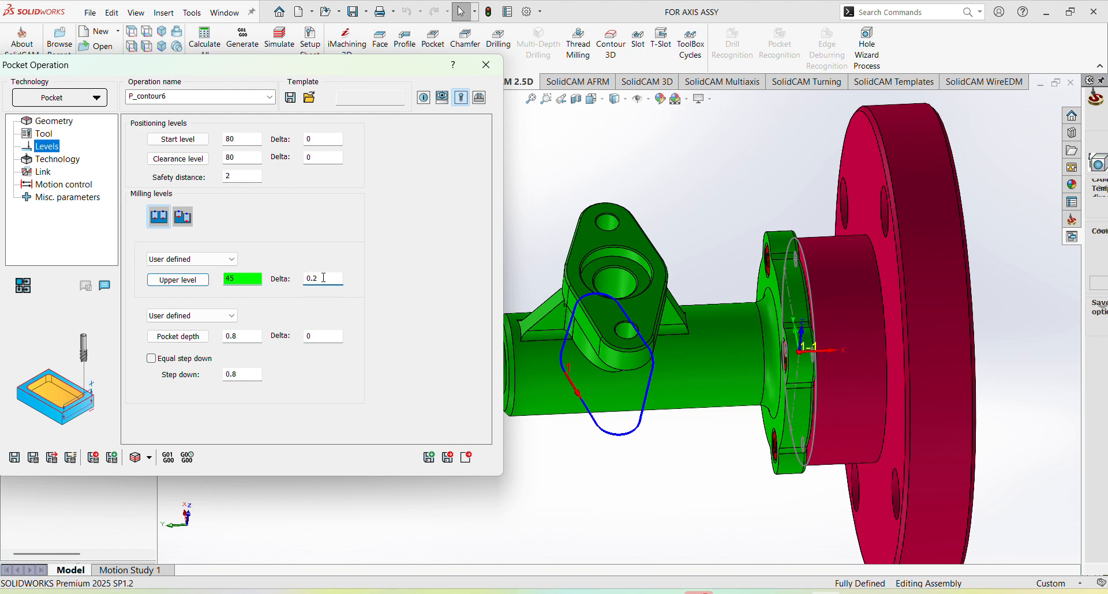
Pick the same flange face as the pocket's lower level and set the step down to 0.
left_click(176, 336)
left_click(627, 236)
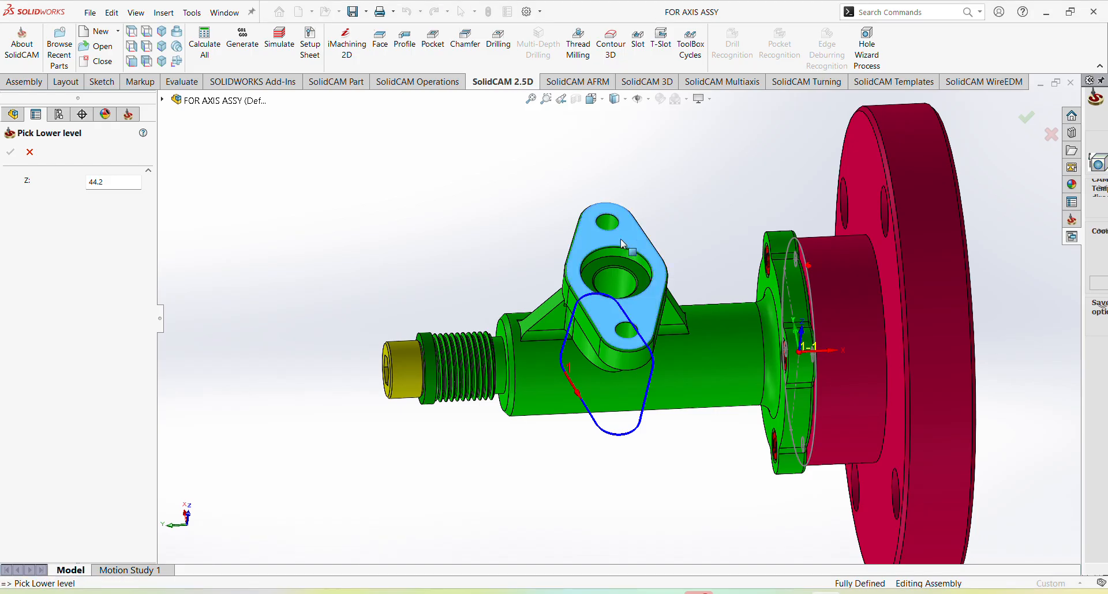
left_click(11, 151)
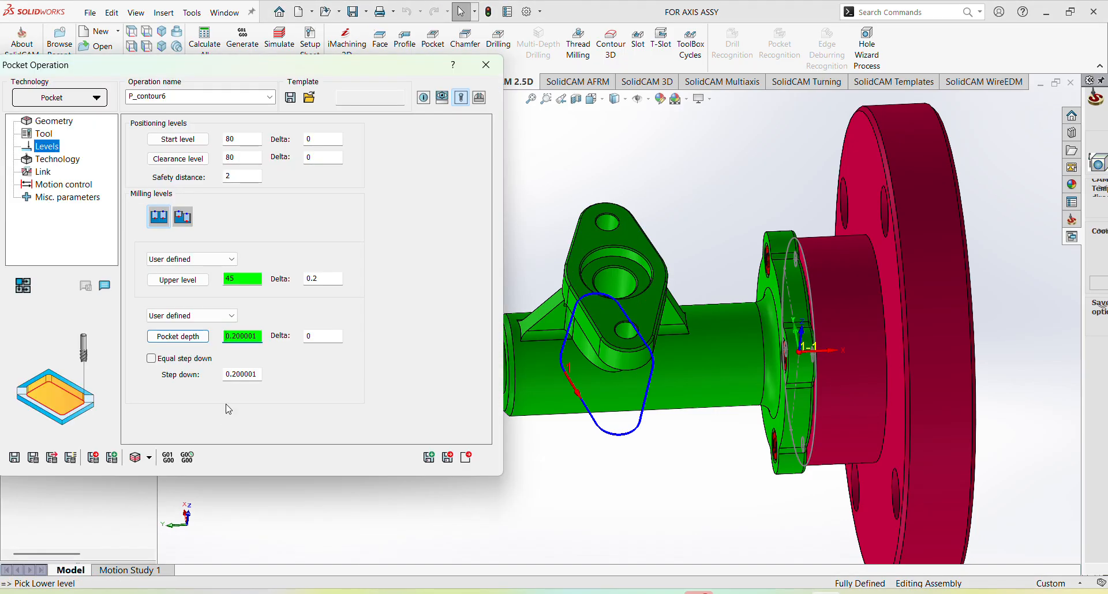
left_click(258, 375)
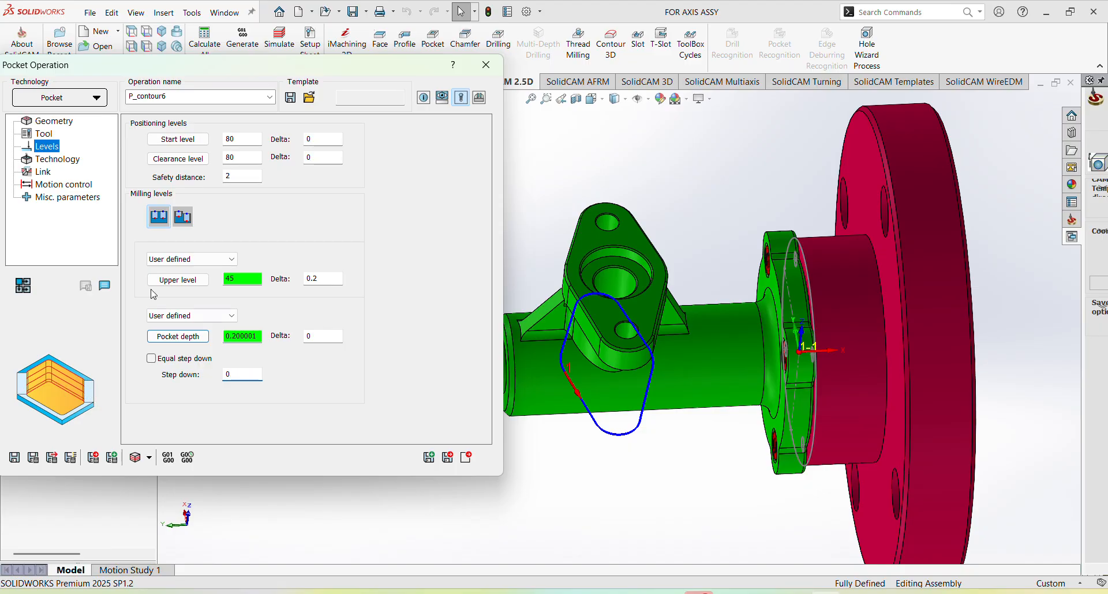
Restrict the pocket to floor finish only and enable the approach from outside with an extension of 12.
left_click(68, 161)
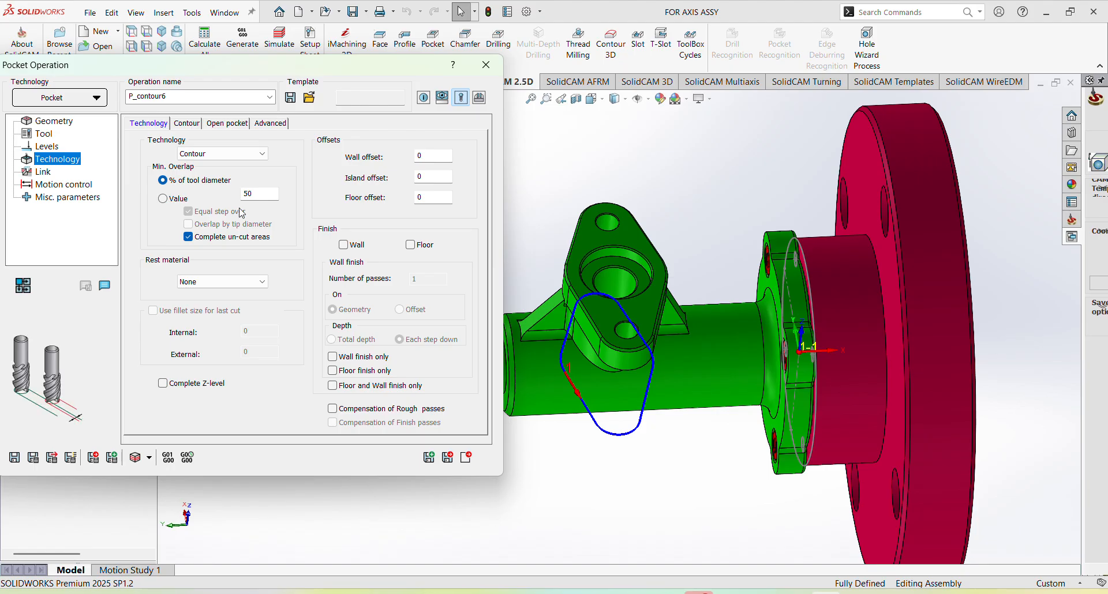
left_click(333, 372)
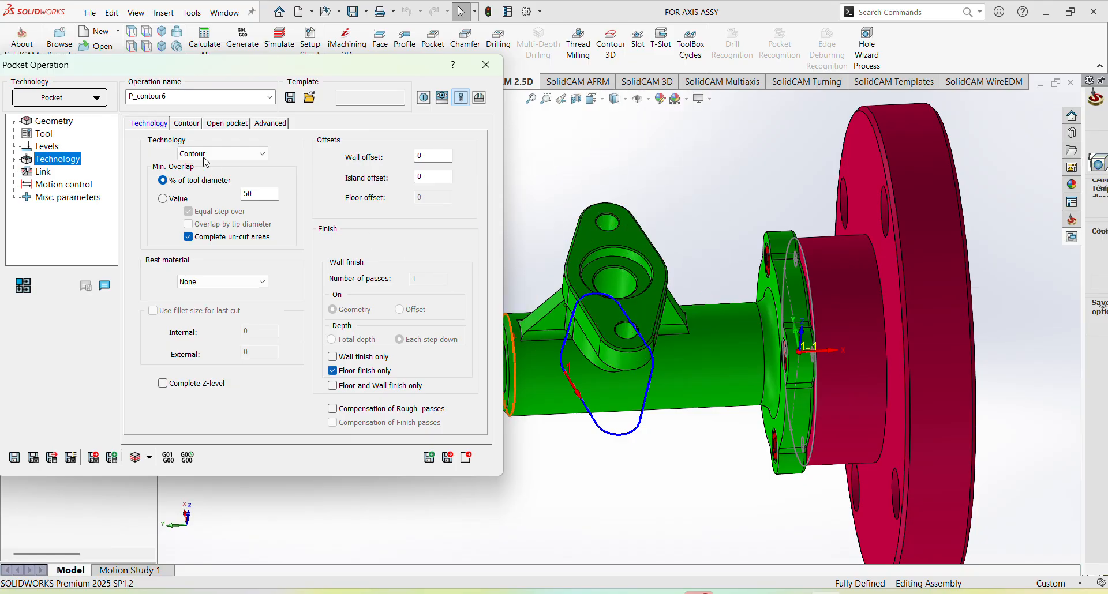
left_click(226, 124)
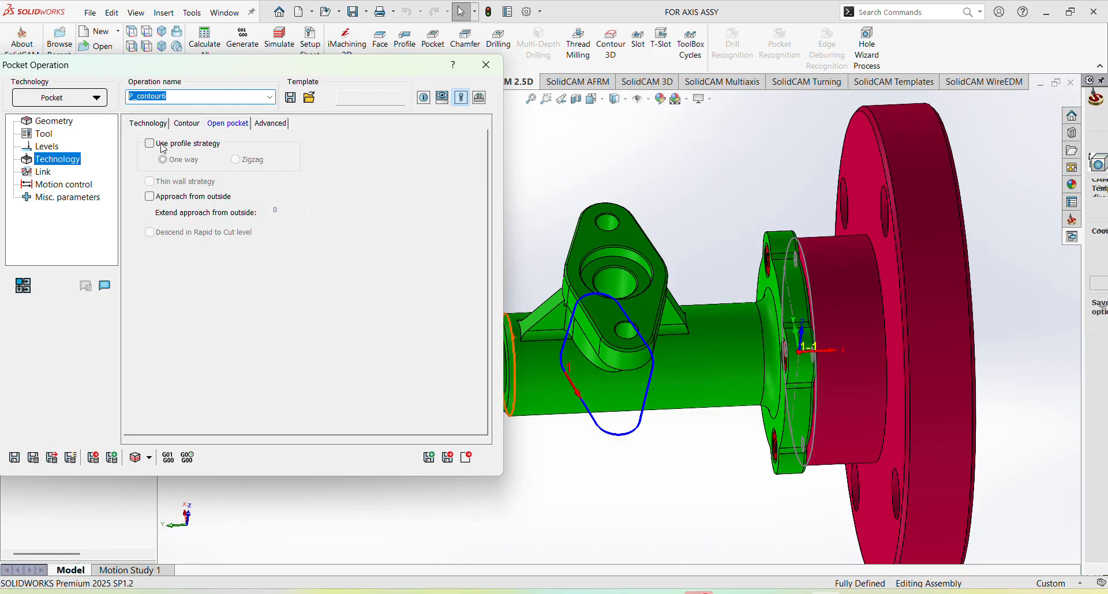
left_click(151, 196)
left_click(294, 212)
key("BackSpace")
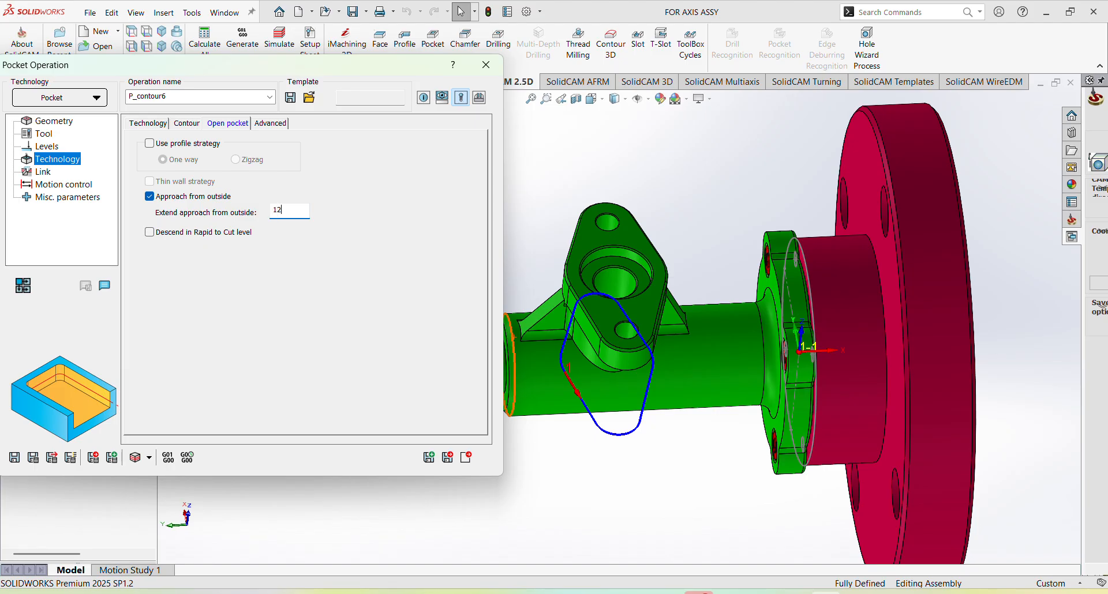
Set the pocket's ramping to Vertical, then save and calculate the operation.
left_click(42, 173)
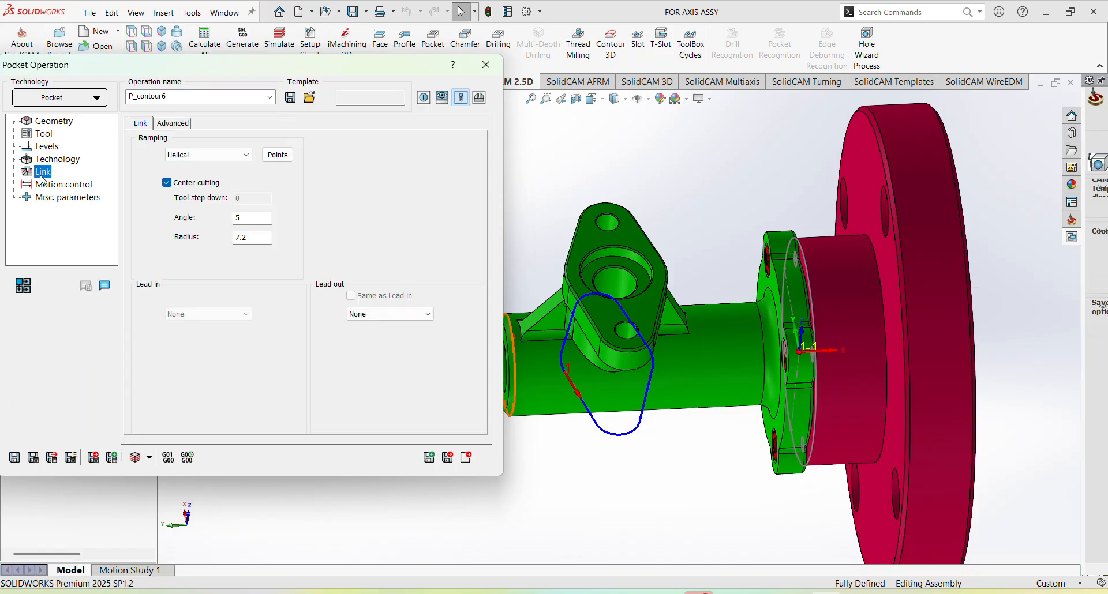
left_click(246, 156)
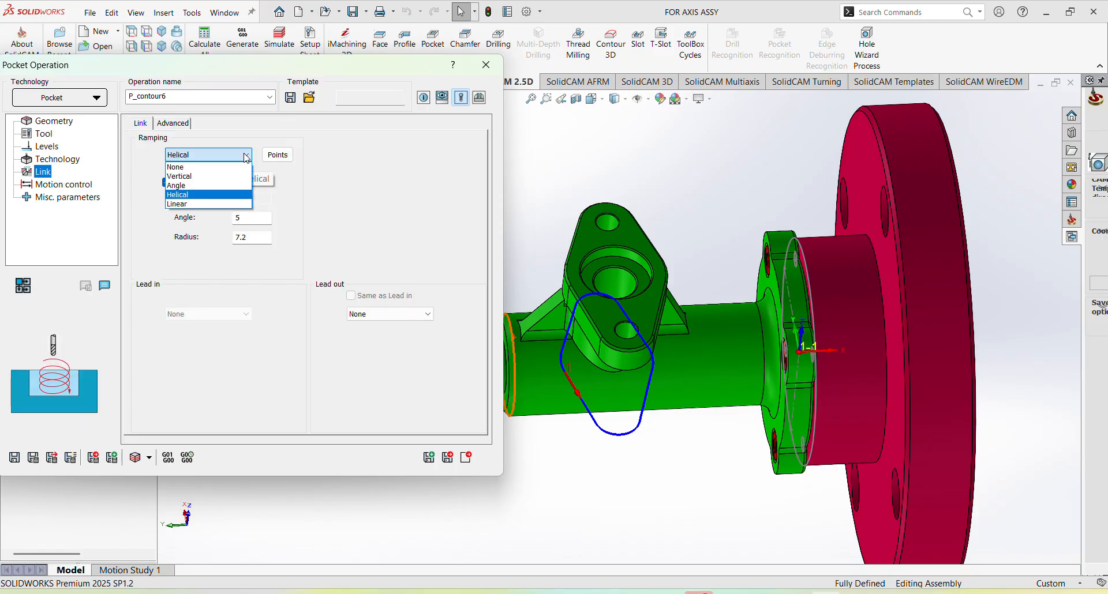
left_click(211, 176)
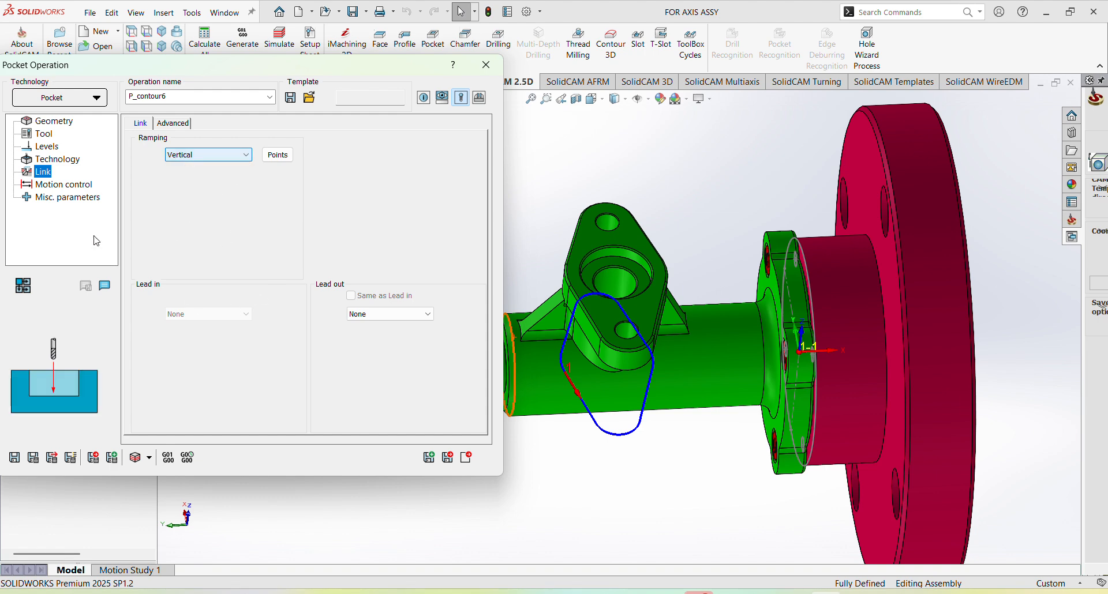
left_click(33, 458)
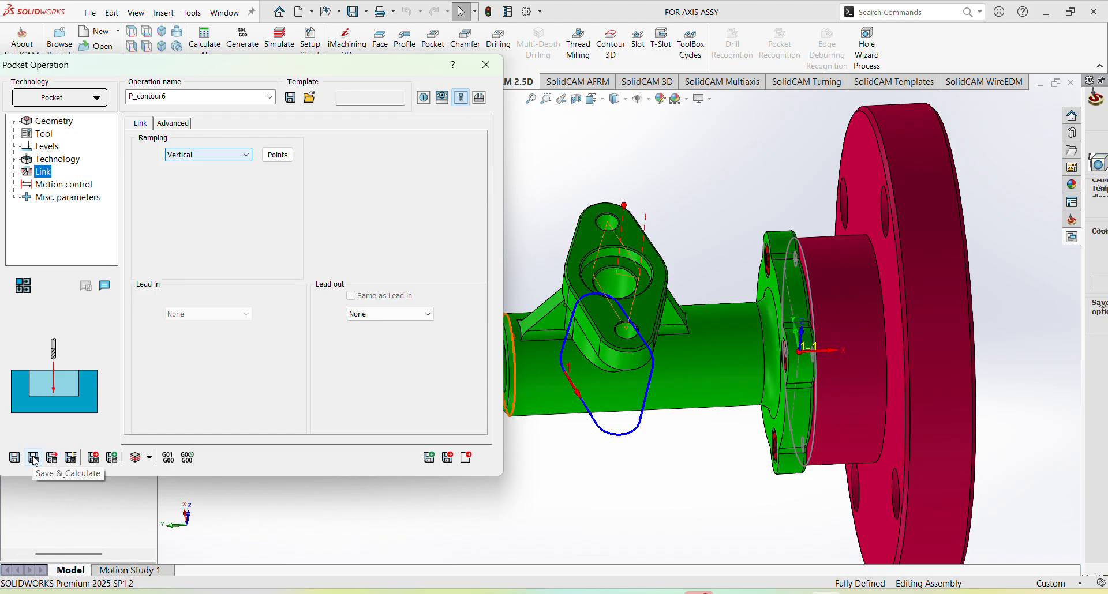
Simulate the pocket operation in SolidVerify and examine how much of the angled flange's face is machined.
scroll(644, 266, "down", 3)
middle_click_drag(643, 265, 672, 250)
left_click(136, 459)
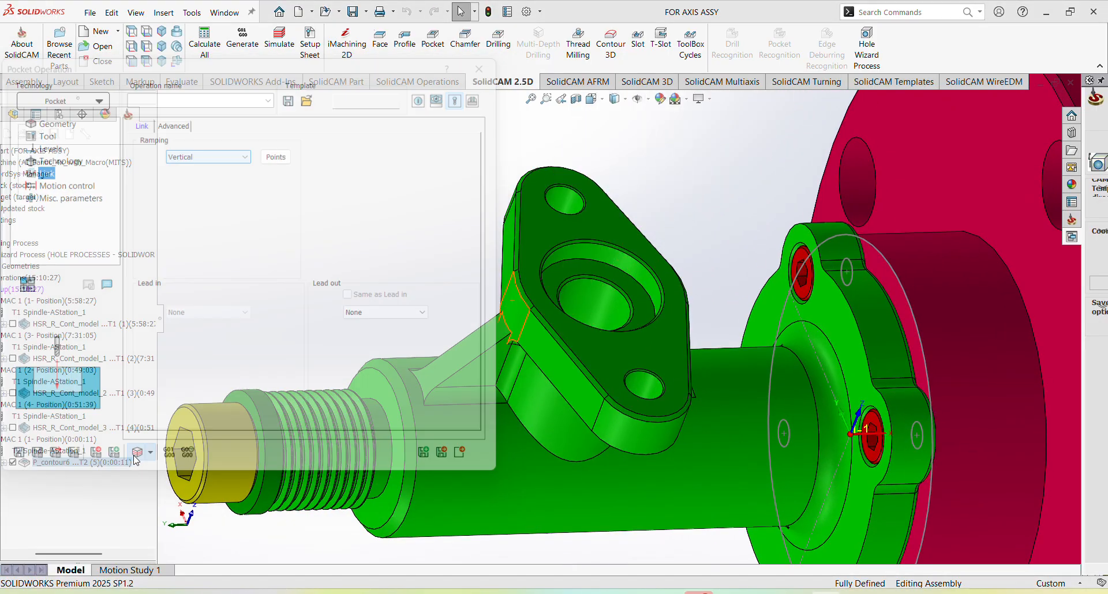
left_click(139, 96)
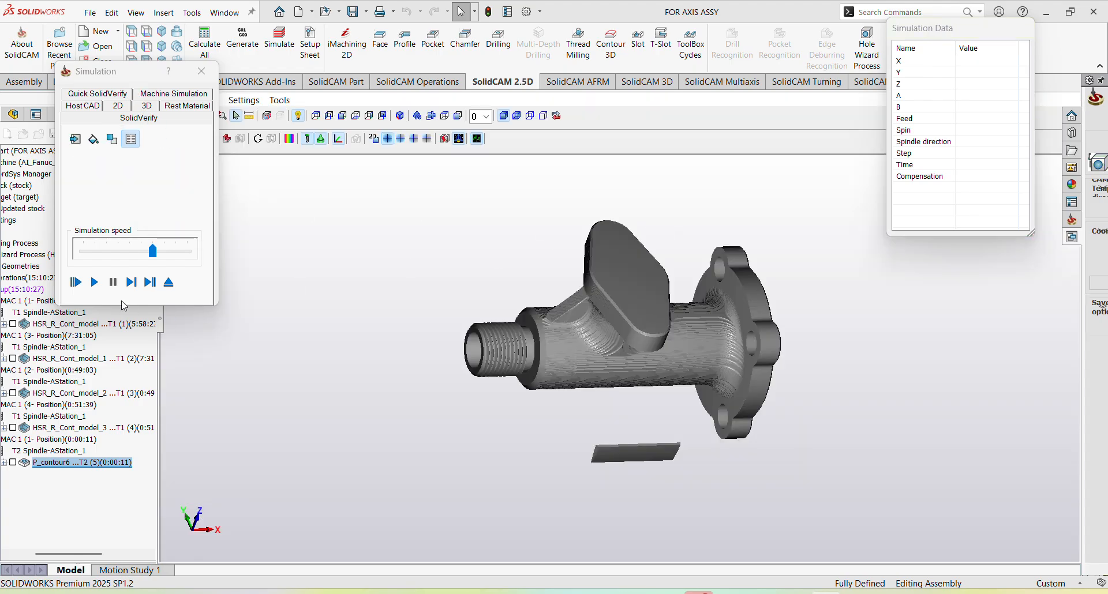
left_click(95, 284)
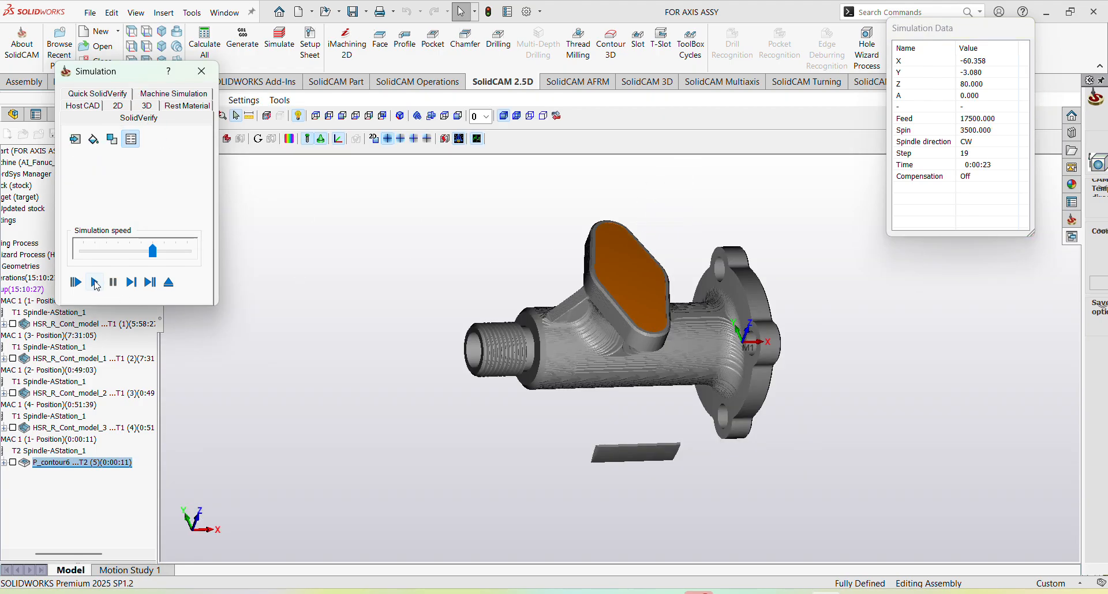
scroll(623, 277, "up", 6)
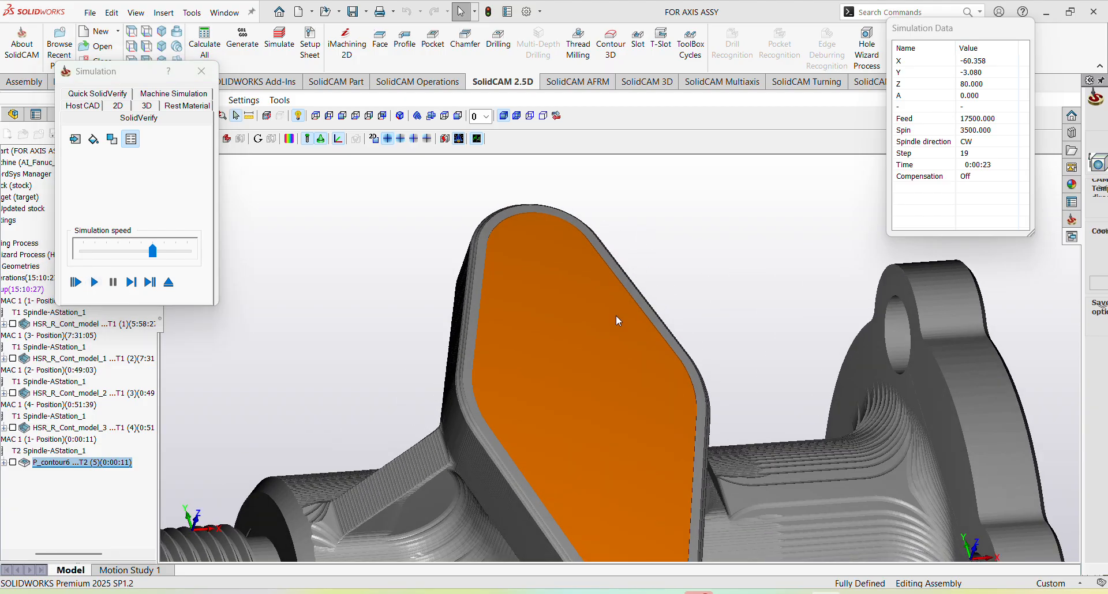
middle_click_drag(536, 334, 553, 367)
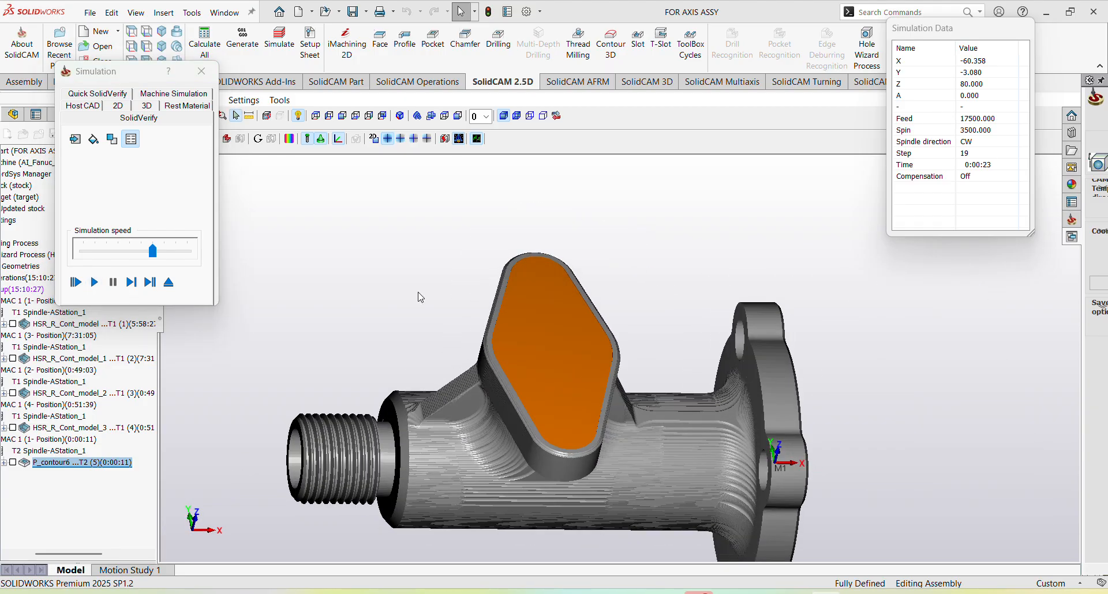
left_click(201, 70)
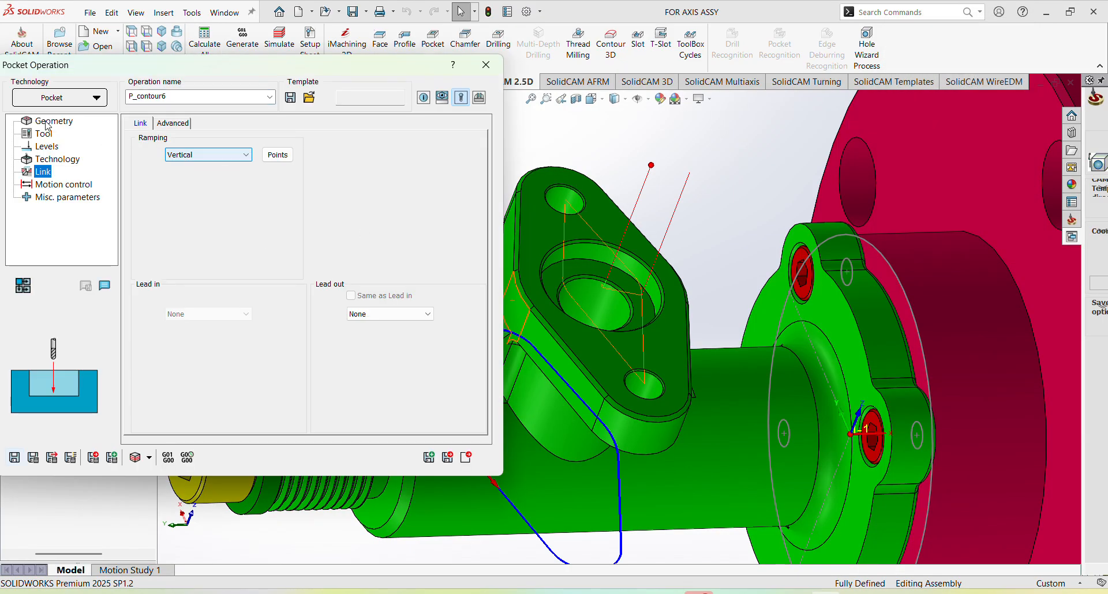
Set the pocket geometry's offset to -2 for all chains, then save and recalculate the operation.
left_click(52, 122)
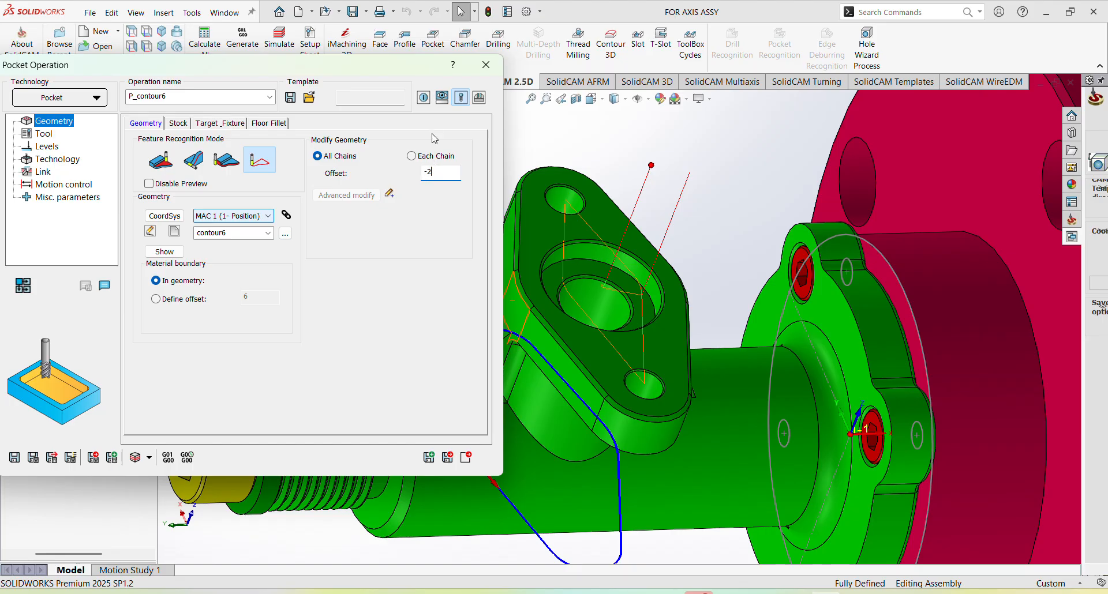
left_click(33, 459)
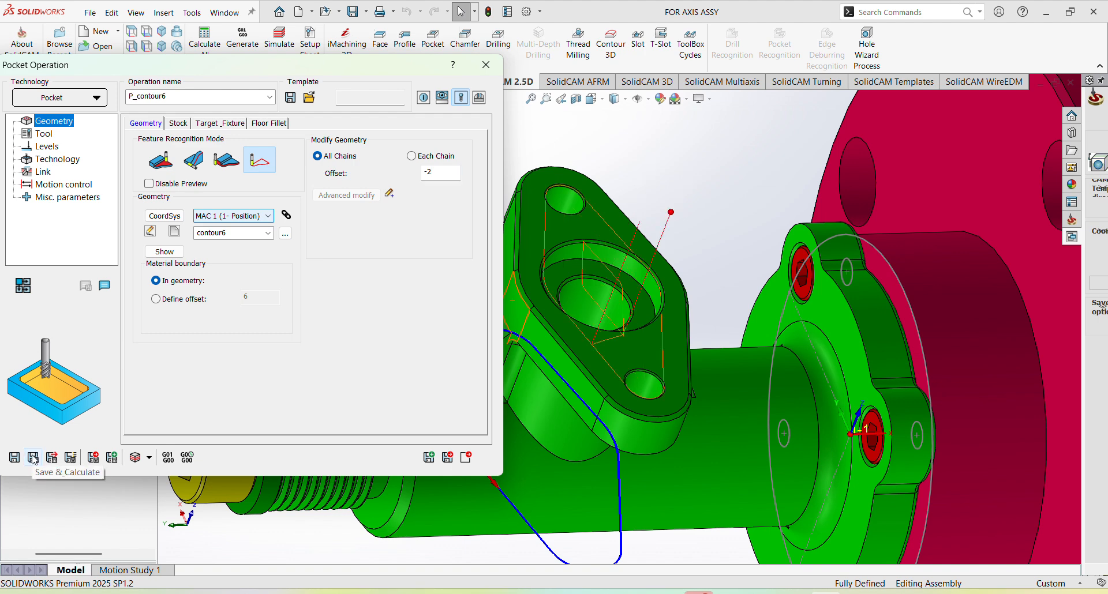
left_click(33, 458)
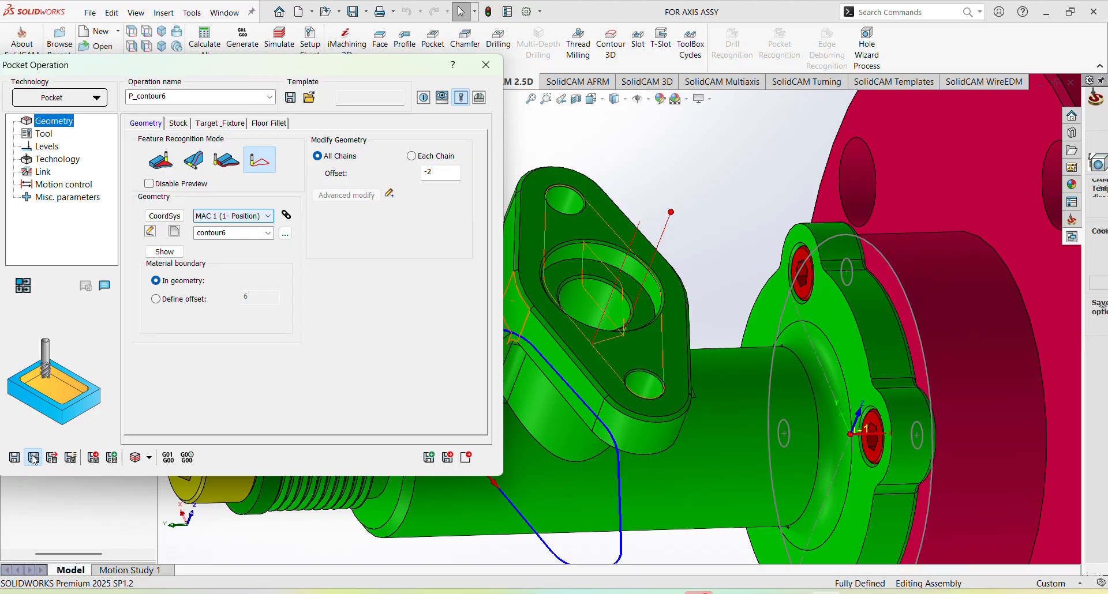
Rerun the SolidVerify simulation of the recalculated pocket and inspect the edges of the angled flange's face.
left_click(137, 429)
left_click(139, 457)
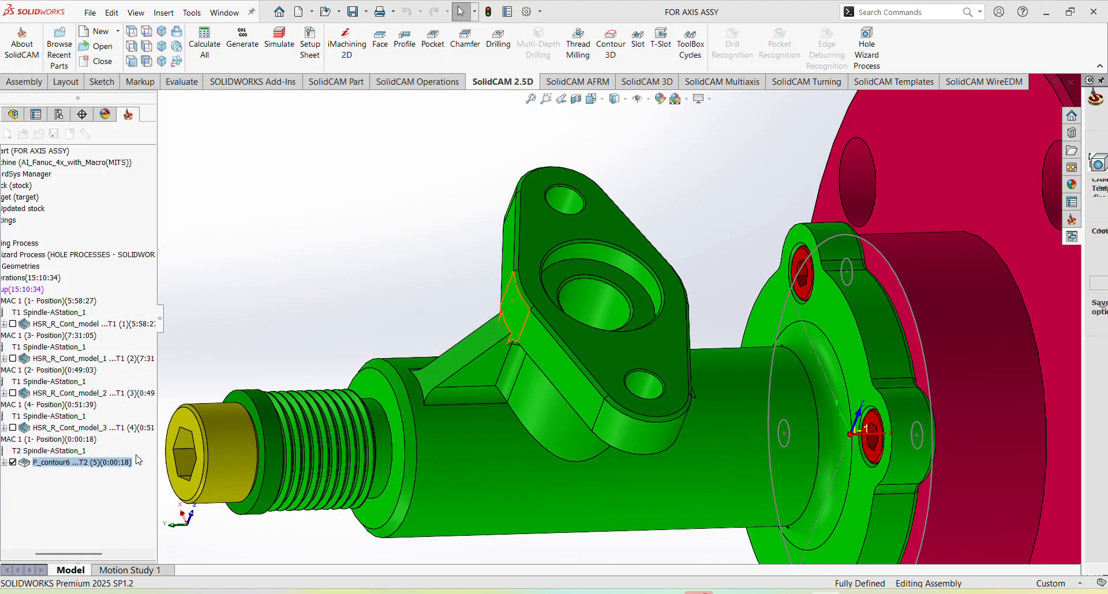
left_click(138, 94)
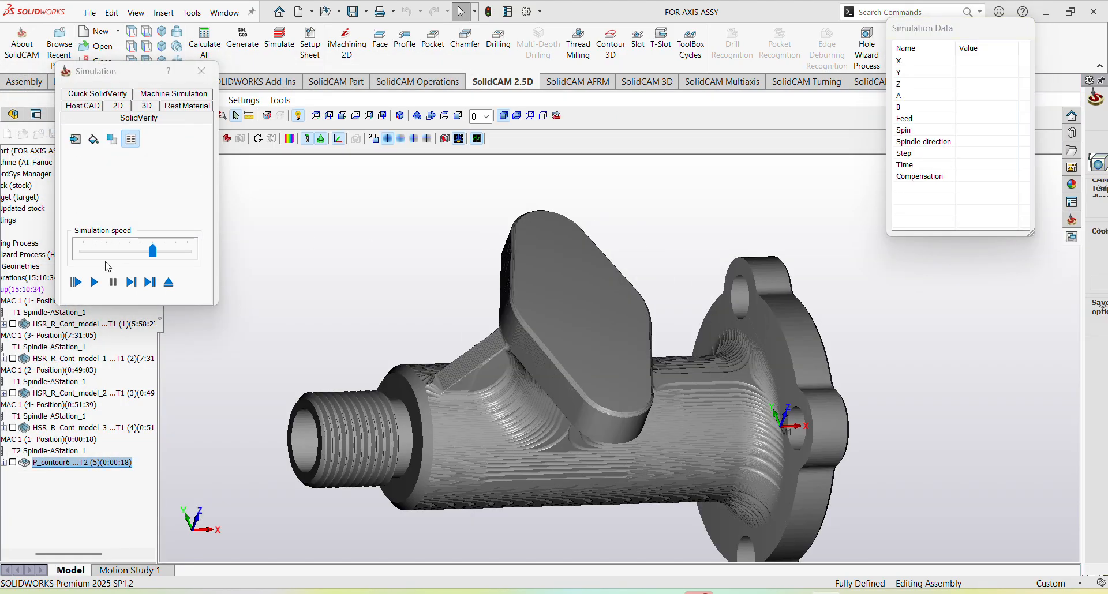
left_click(95, 282)
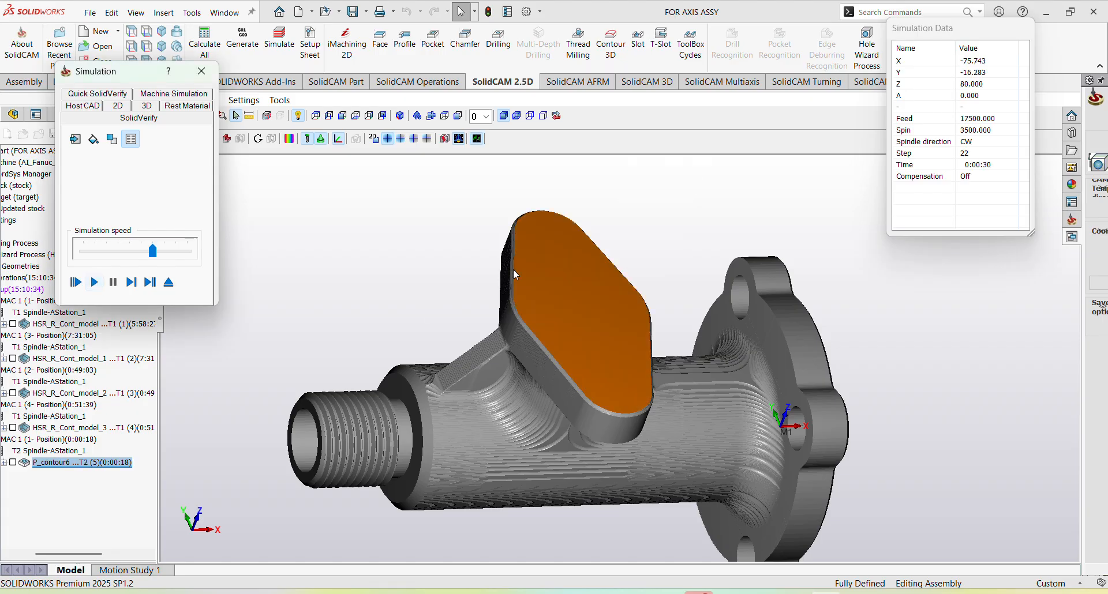
mouse_move(513, 271)
middle_mouse_down()
mouse_move(506, 250)
mouse_move(523, 256)
middle_mouse_up()
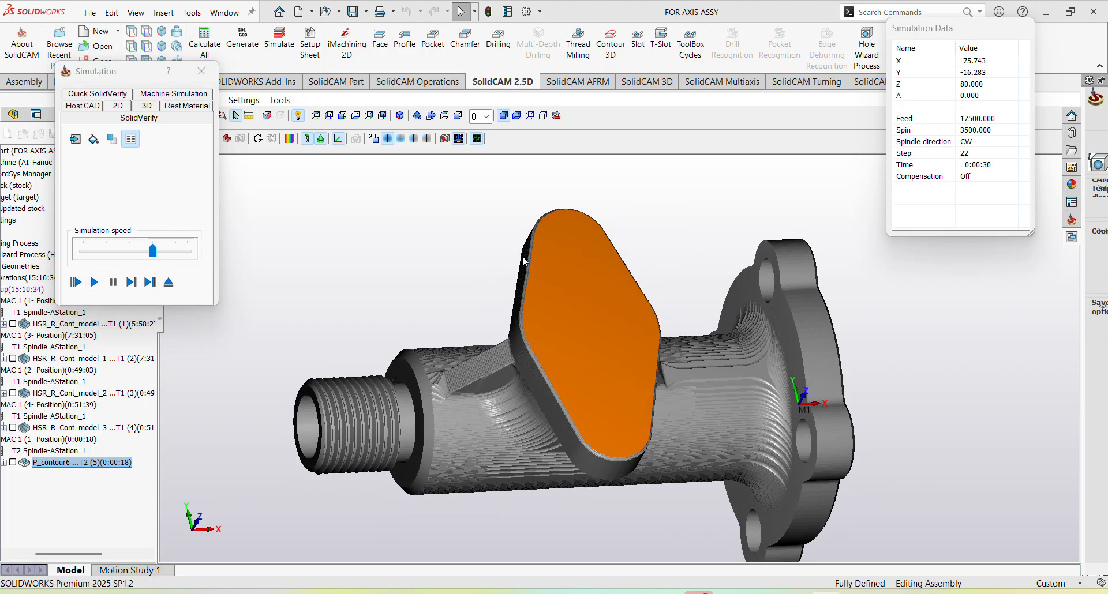
Compare the machined stock with the target model at the flange face, then close the simulation and the pocket operation.
left_click(289, 139)
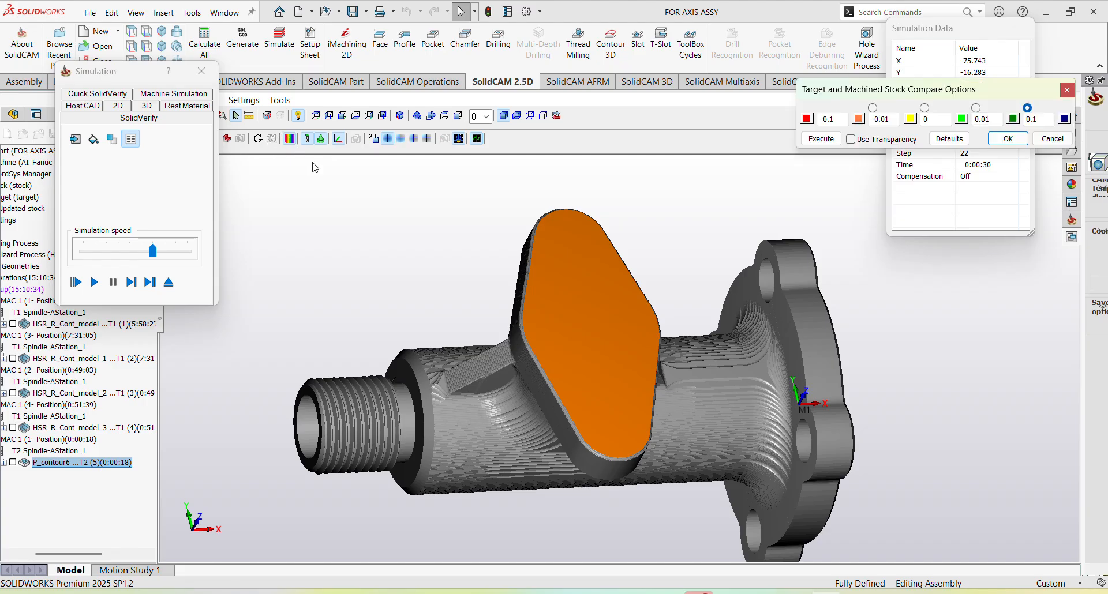
left_click(819, 139)
middle_click_drag(633, 266, 568, 249)
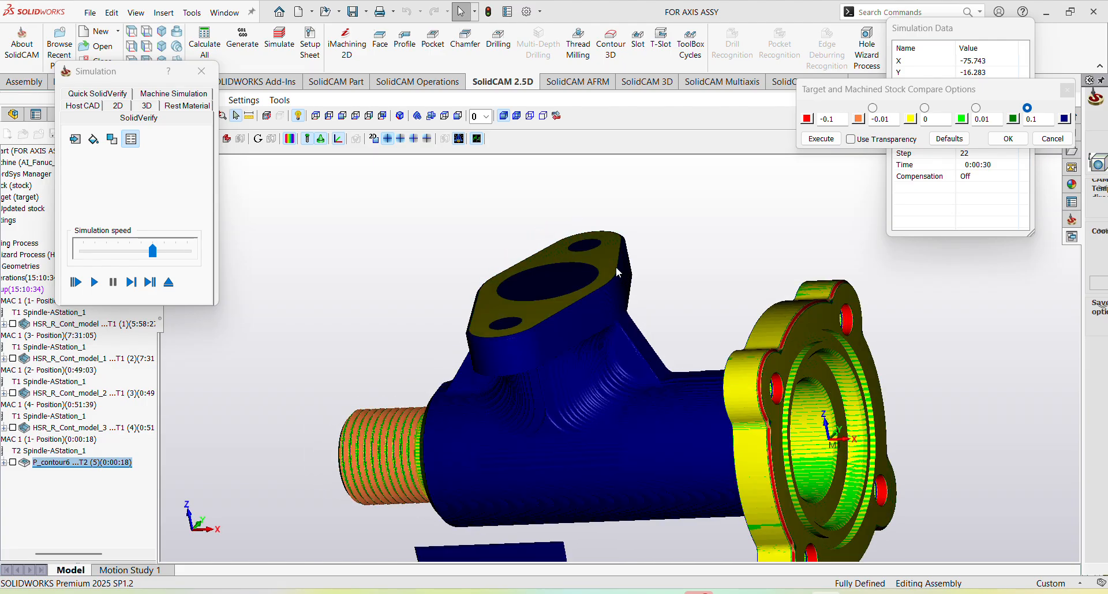
left_click(201, 71)
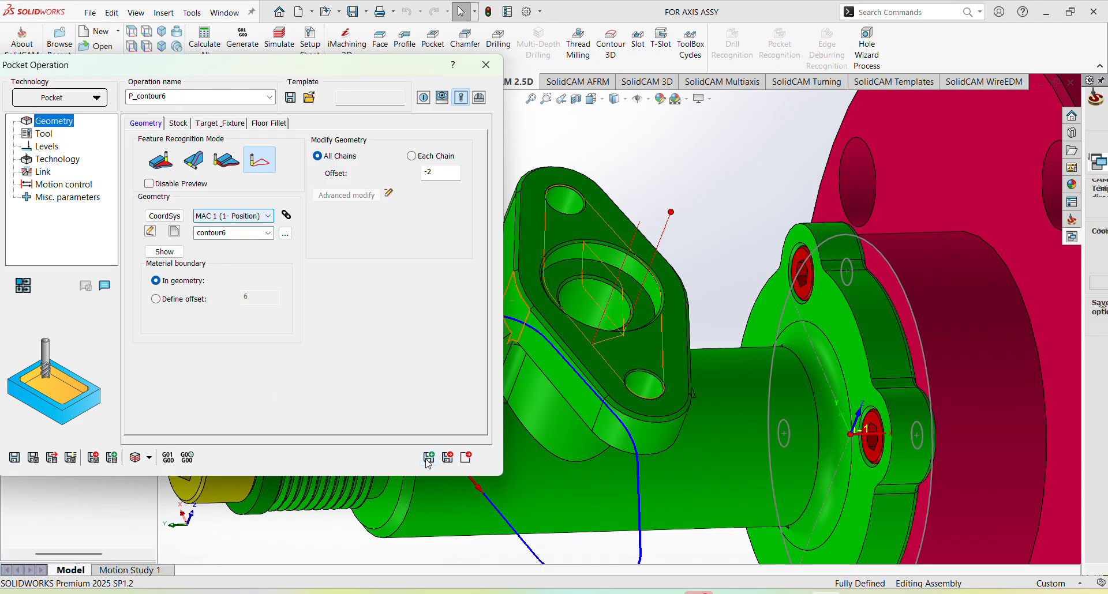
left_click(467, 460)
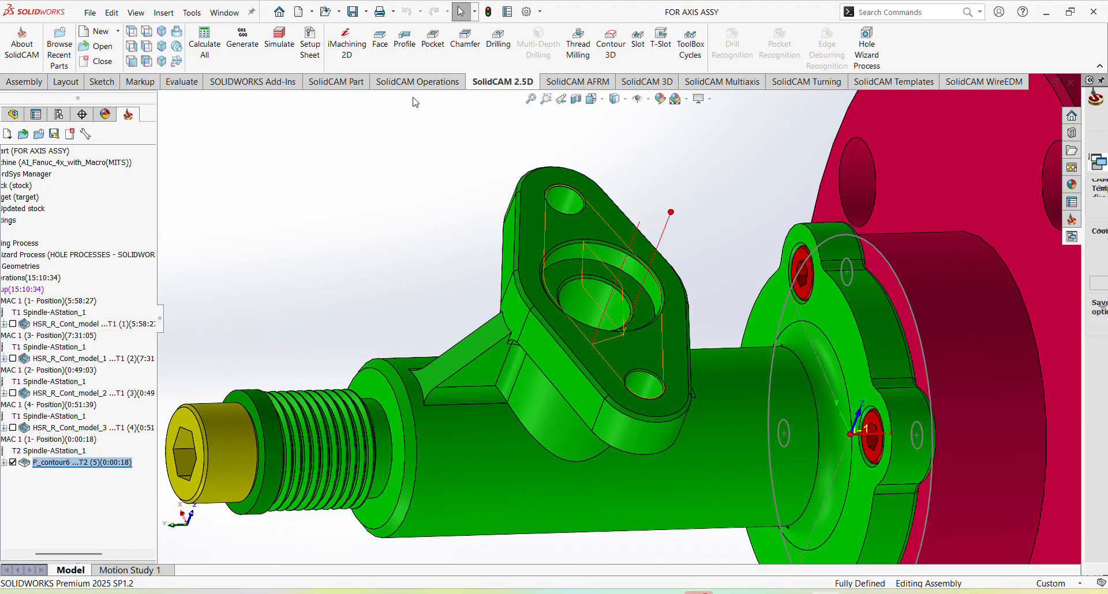
Create a profile operation at MAC 1 (1- Position) with a closed chain around the angled flange face's outer edge as geometry.
left_click(404, 47)
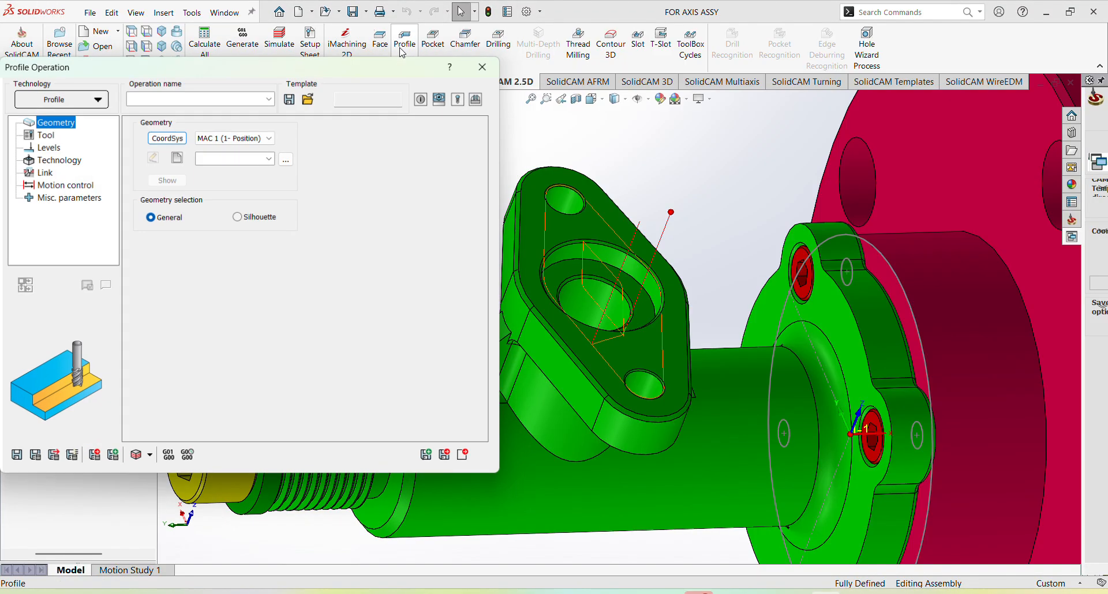
left_click(177, 157)
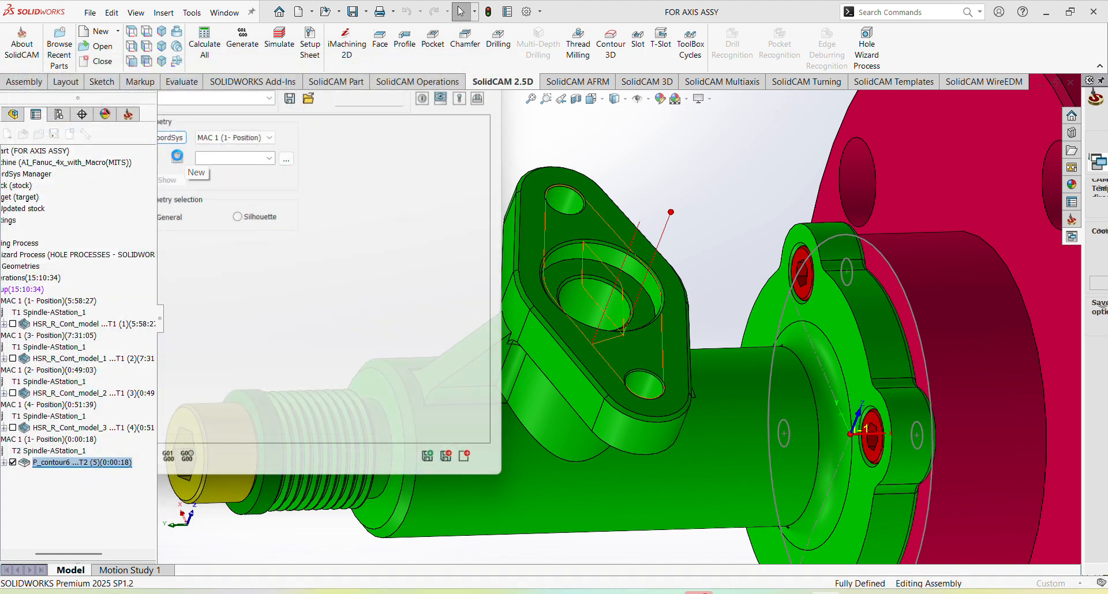
scroll(540, 333, "down", 3)
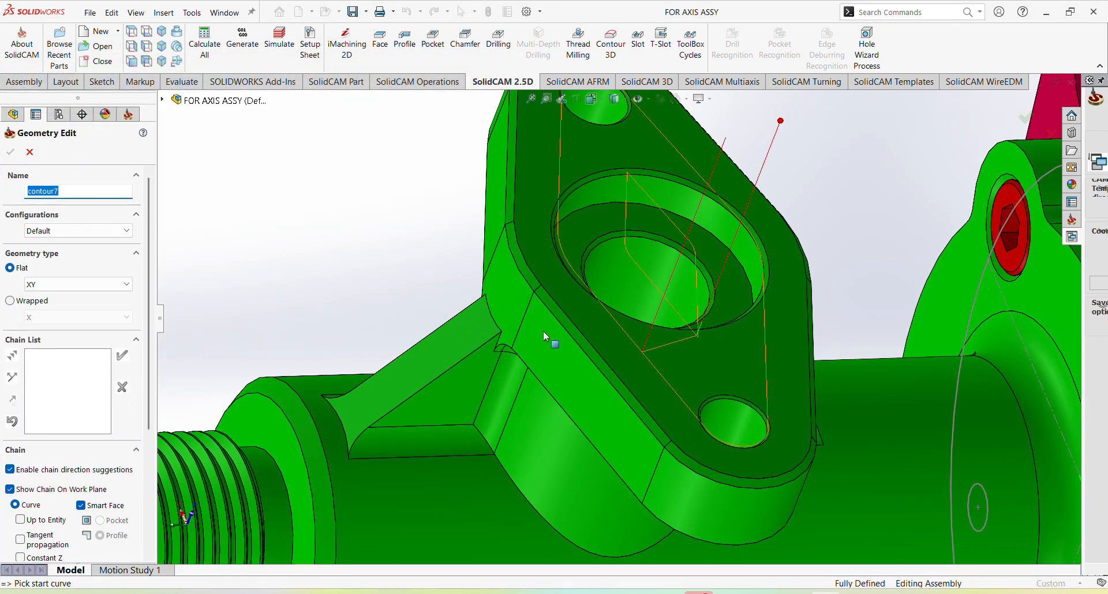
left_click(524, 278)
scroll(524, 278, "up", 4)
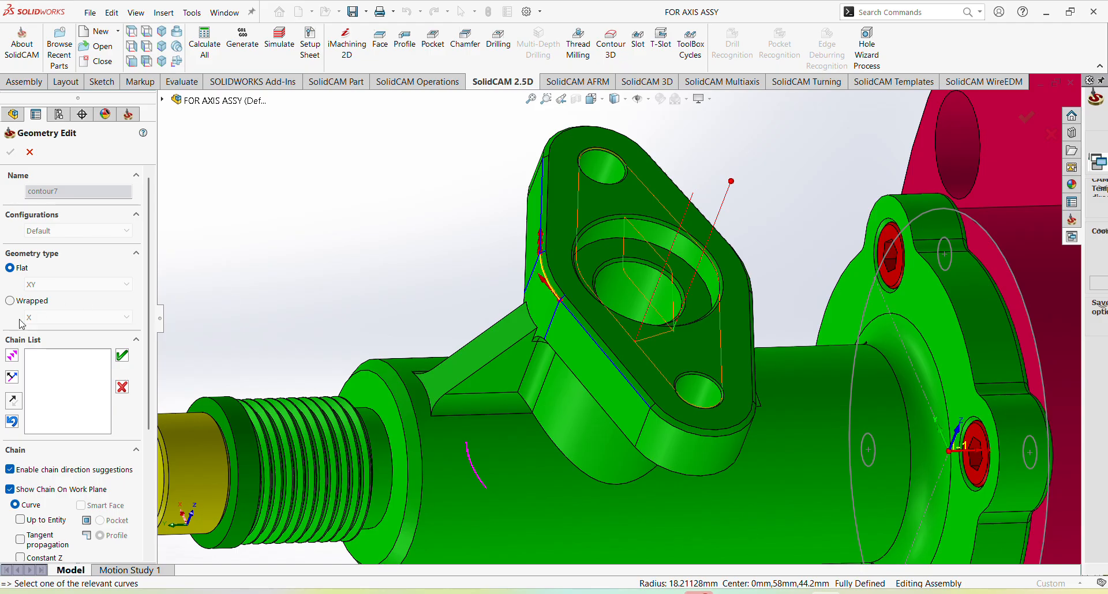
left_click(14, 359)
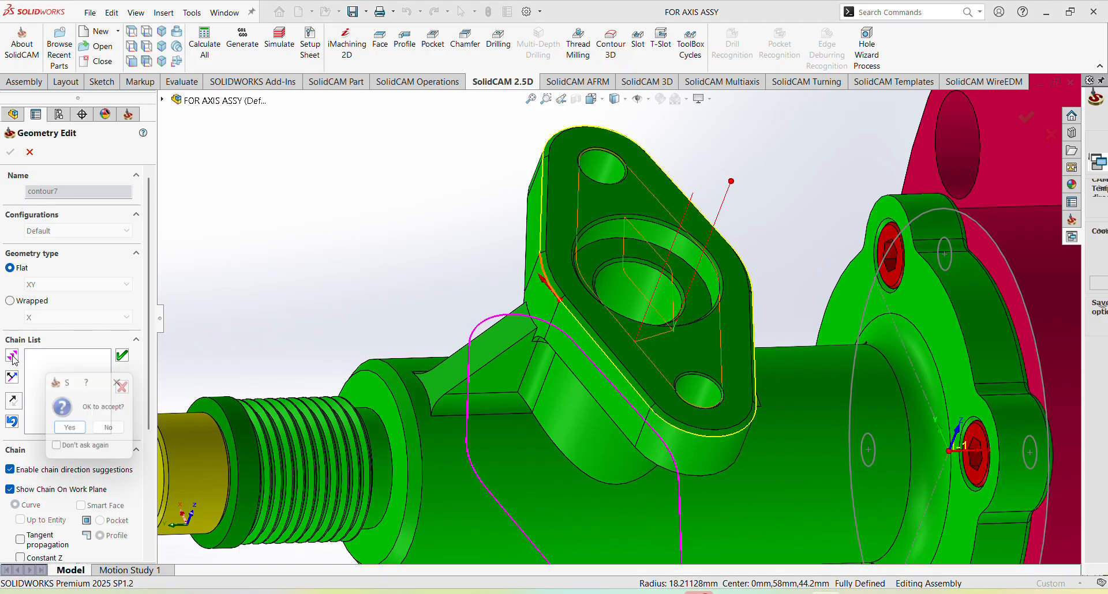
left_click(70, 431)
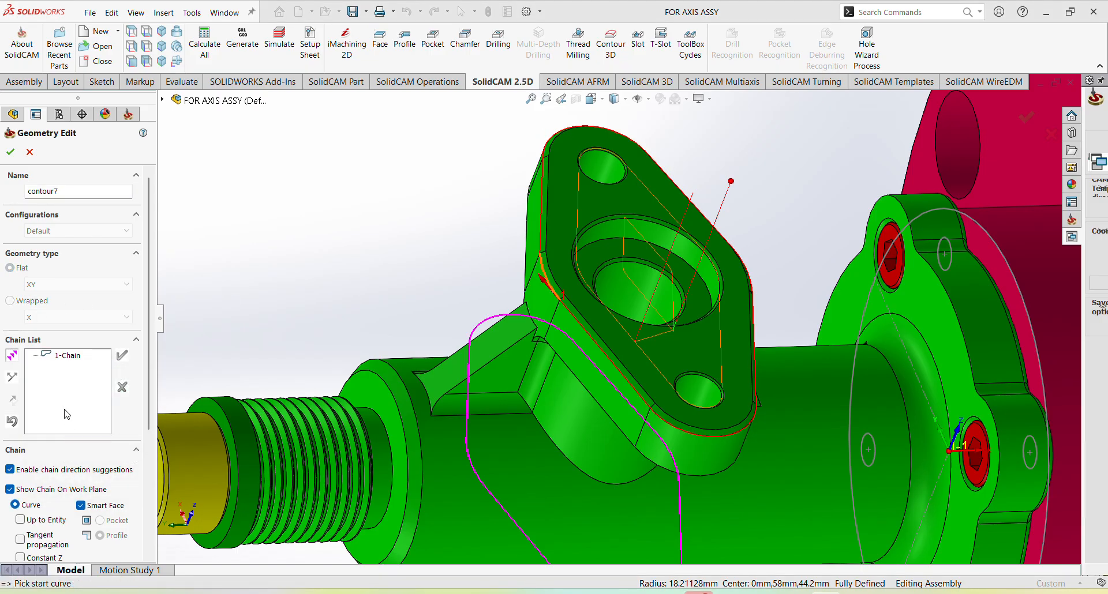
left_click(11, 154)
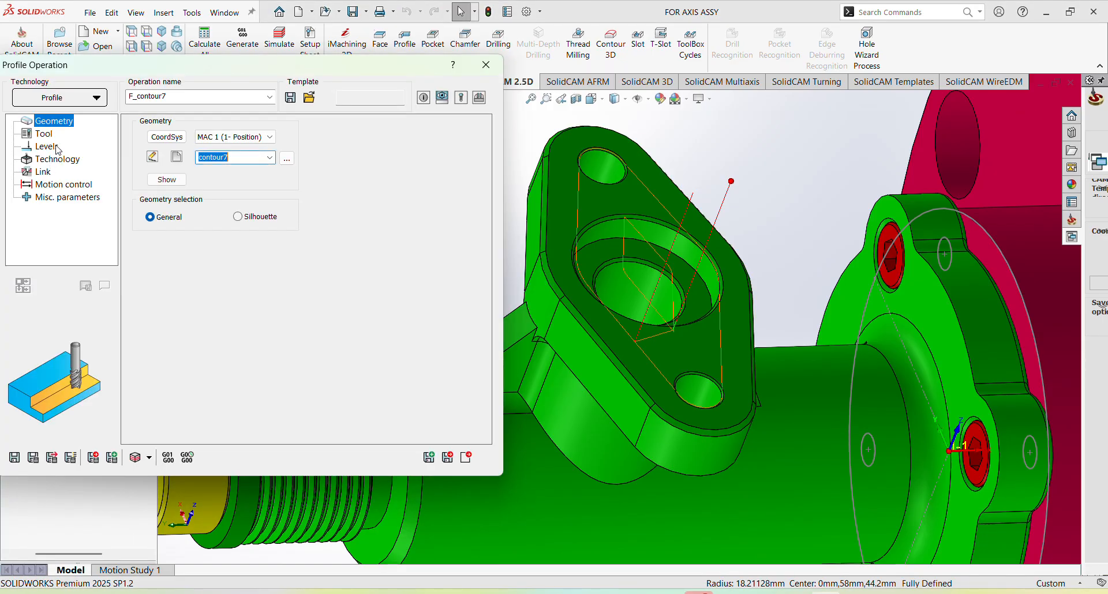
Assign the 16 mm end mill to the profile operation and disable its separate finish feed.
left_click(206, 371)
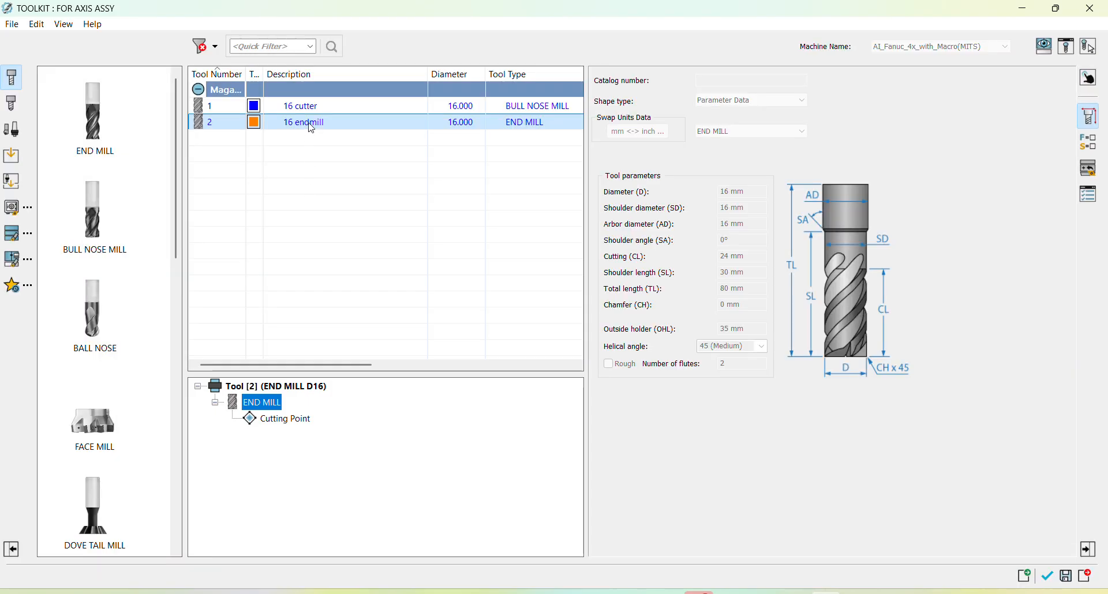
double_click(312, 128)
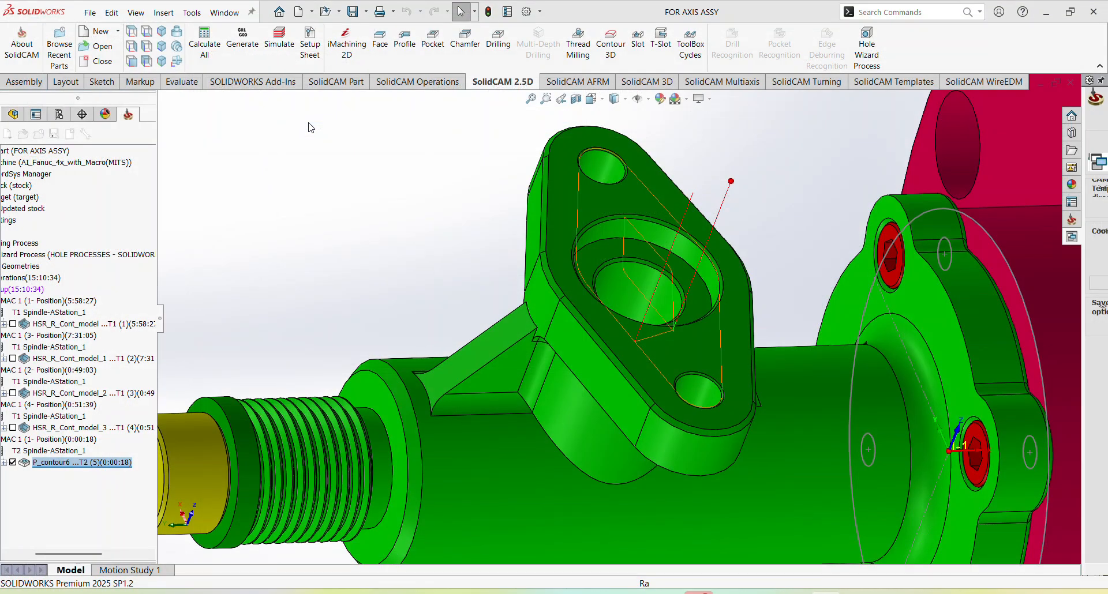
left_click(175, 124)
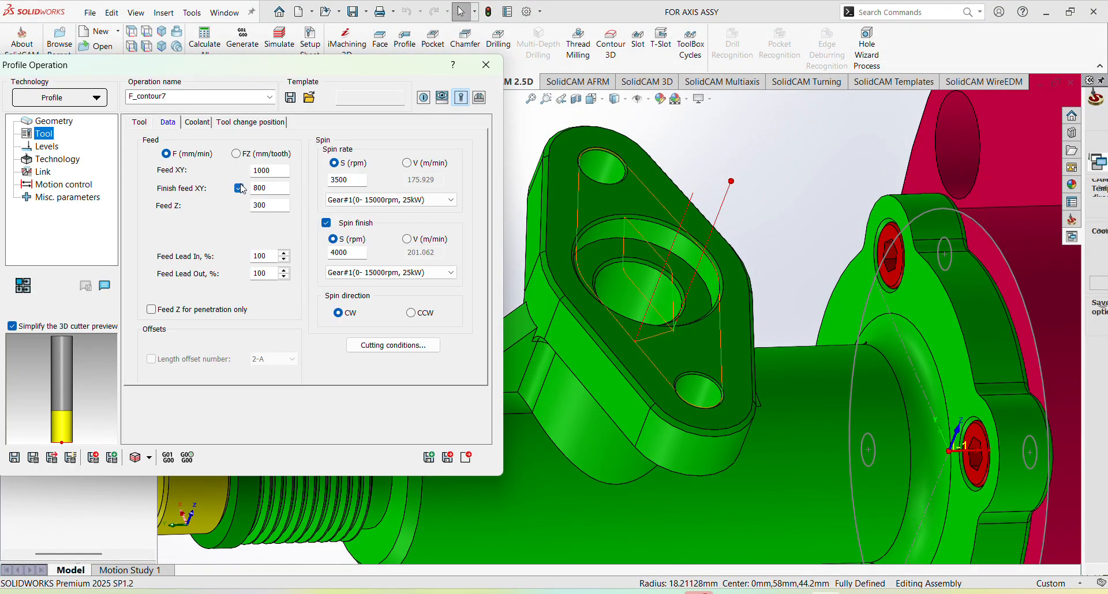
left_click(240, 188)
Set the profile depth to 10 by picking the lower edge of the angled flange's side wall.
left_click(51, 148)
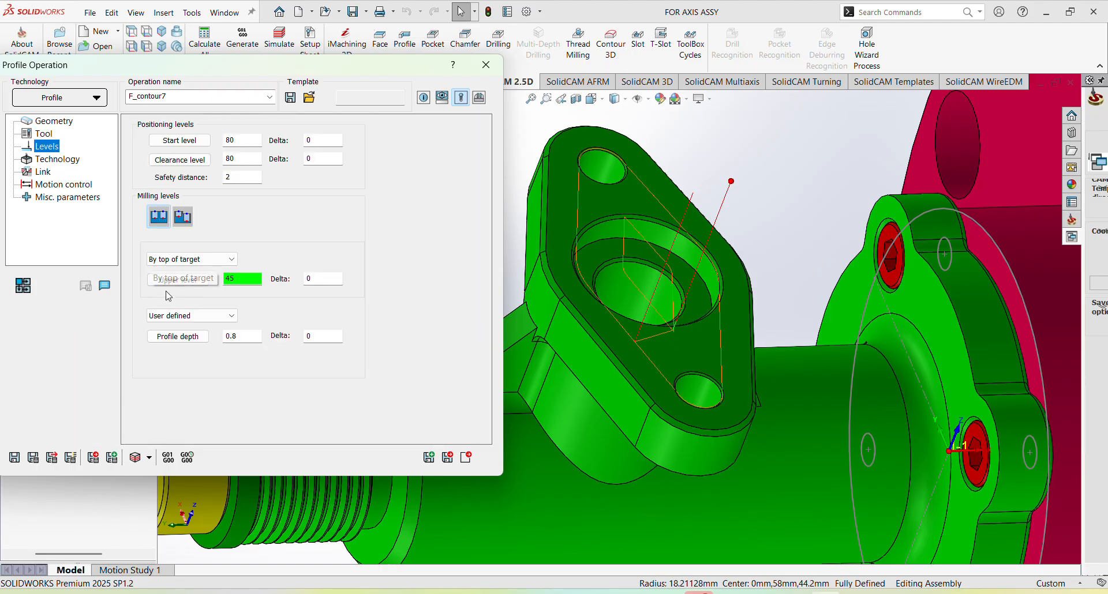
left_click(186, 339)
middle_click_drag(606, 393, 576, 214)
scroll(541, 349, "down", 4)
scroll(554, 335, "down", 5)
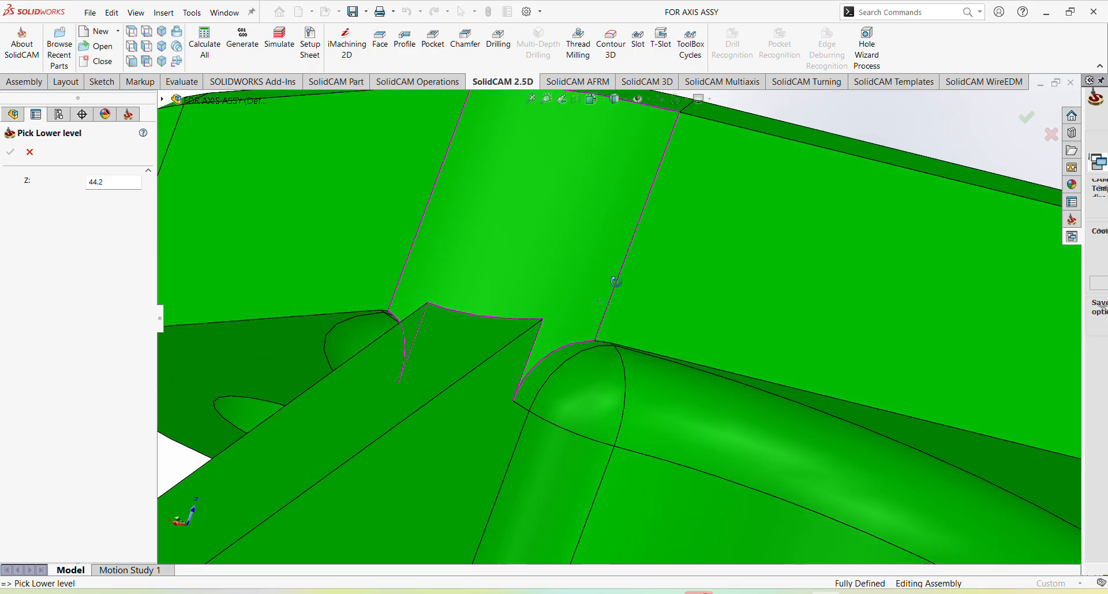
left_click(681, 357)
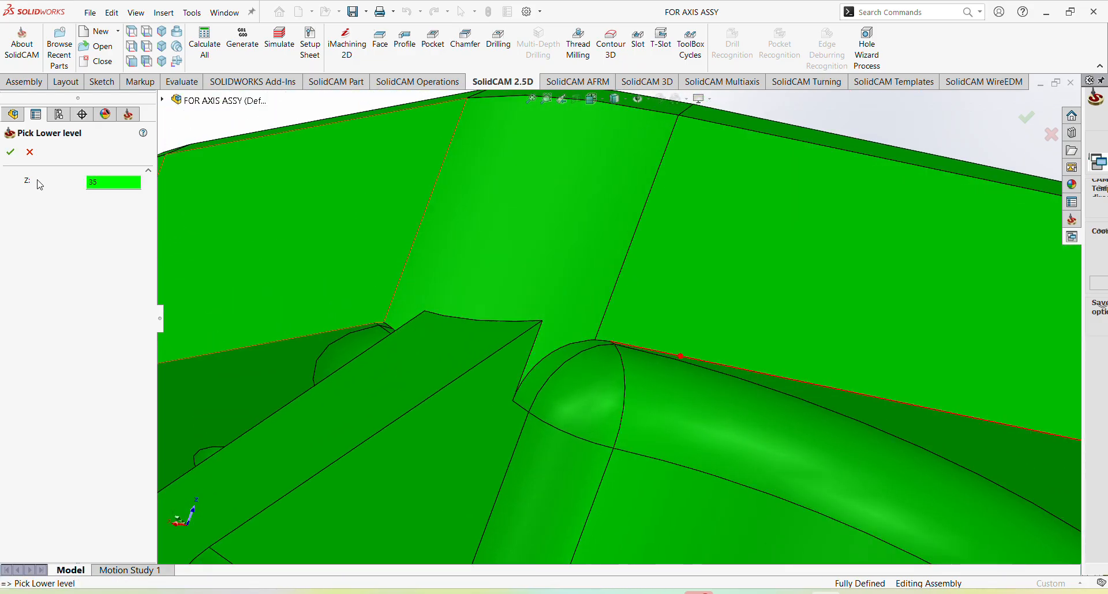
left_click(8, 153)
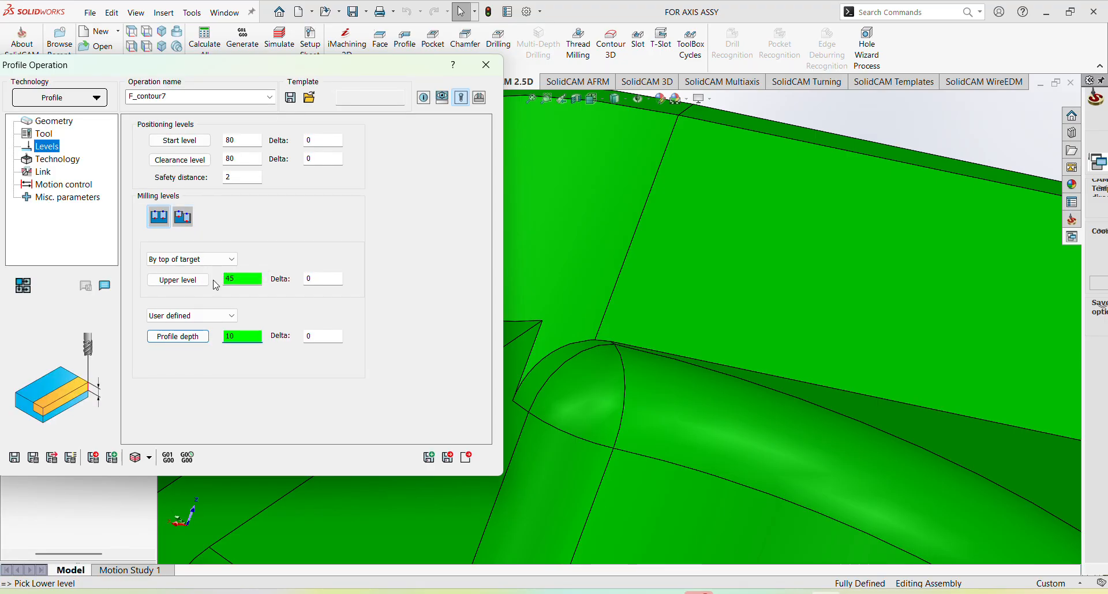
Enable compensation on finish passes for the profile operation and check its Left tool side on the flange chain.
left_click(58, 159)
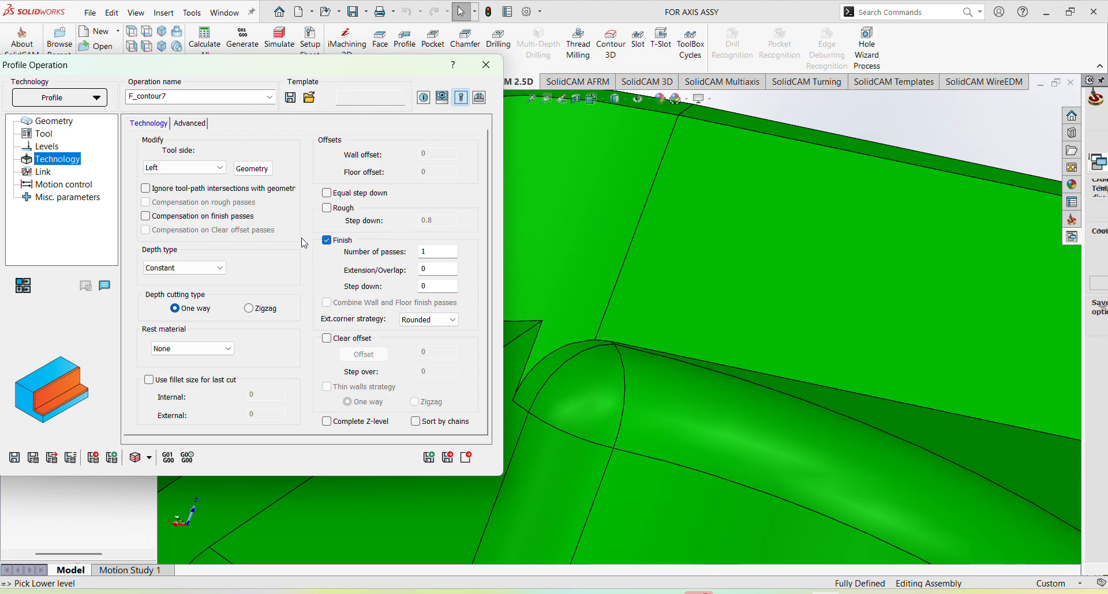
left_click(146, 216)
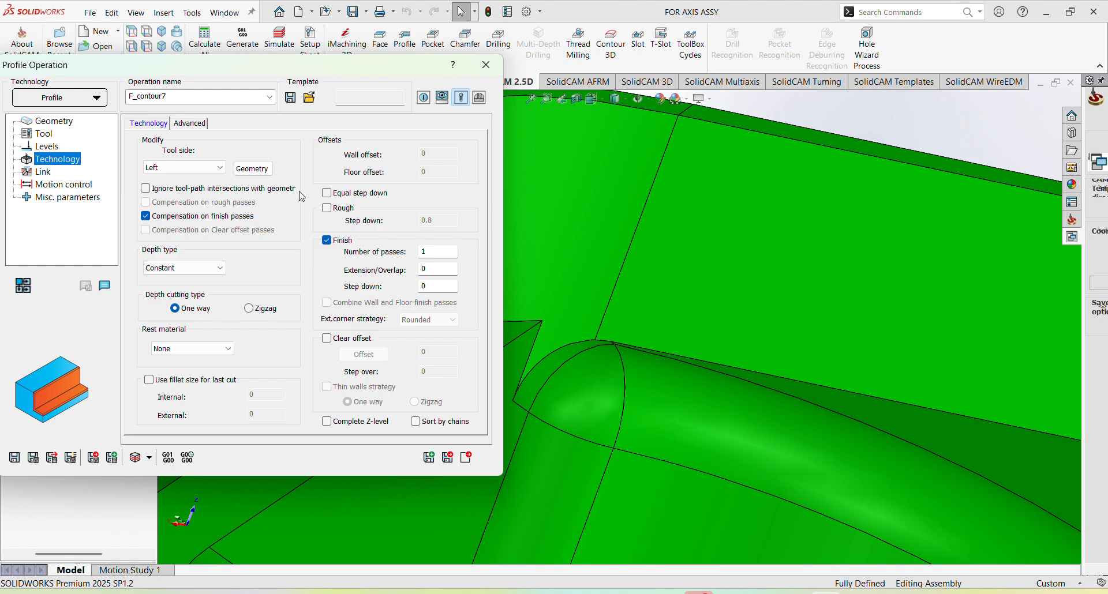
left_click(253, 168)
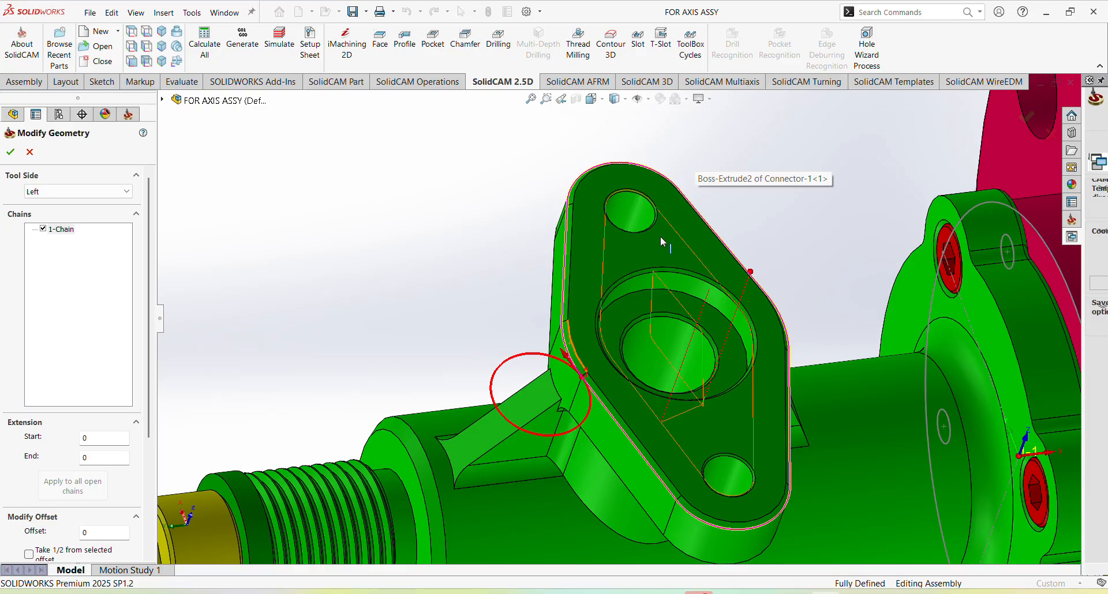
left_click(10, 152)
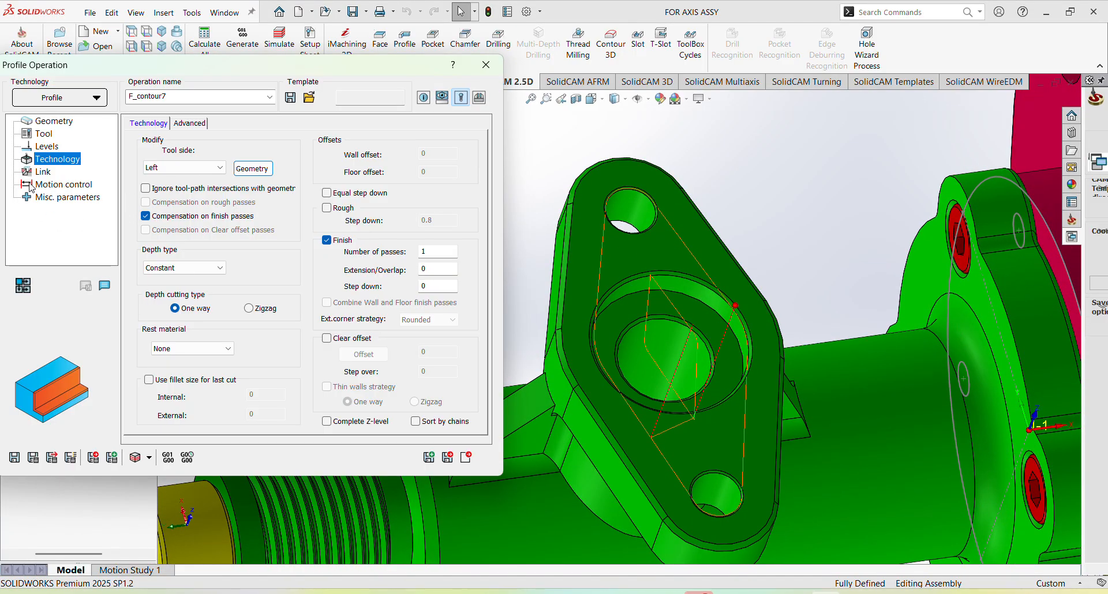
Keep Arc as the profile operation's lead-in, then save and calculate the toolpath around the angled flange.
left_click(41, 172)
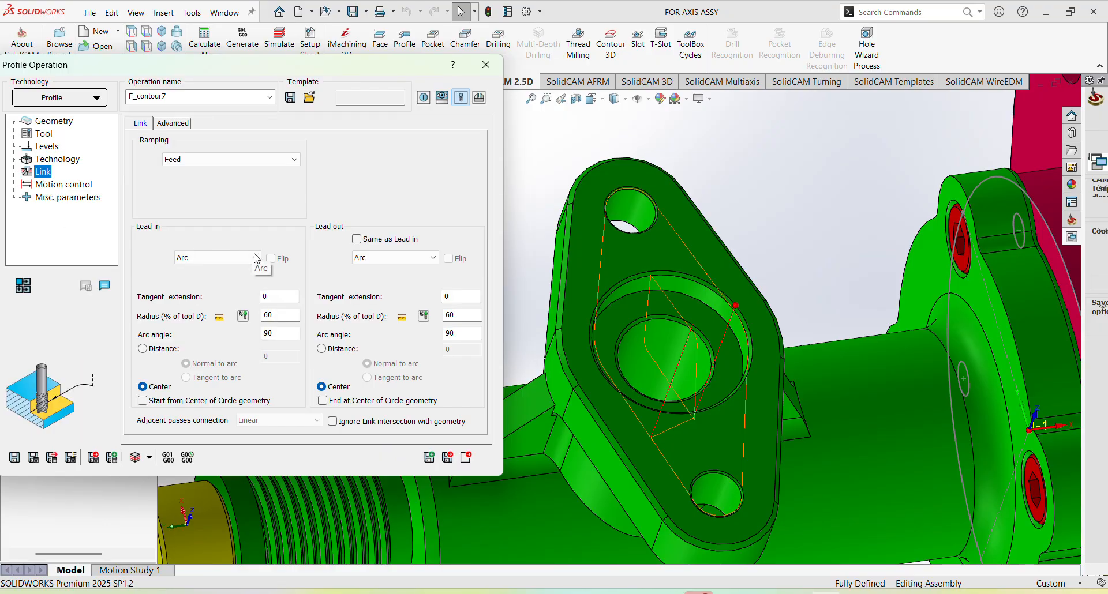
left_click(256, 258)
left_click(257, 258)
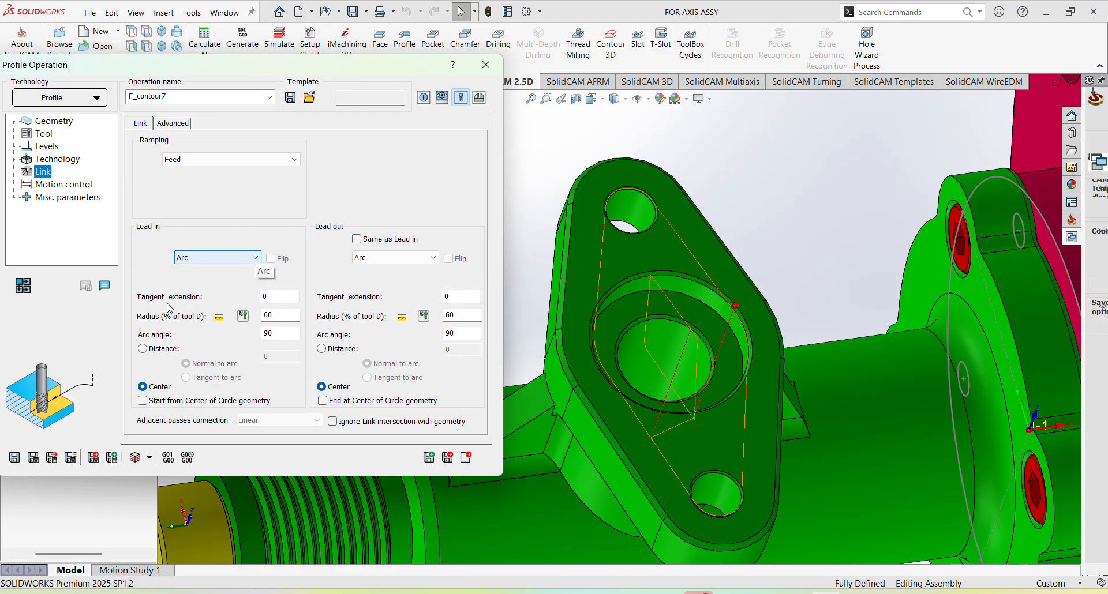
left_click(35, 461)
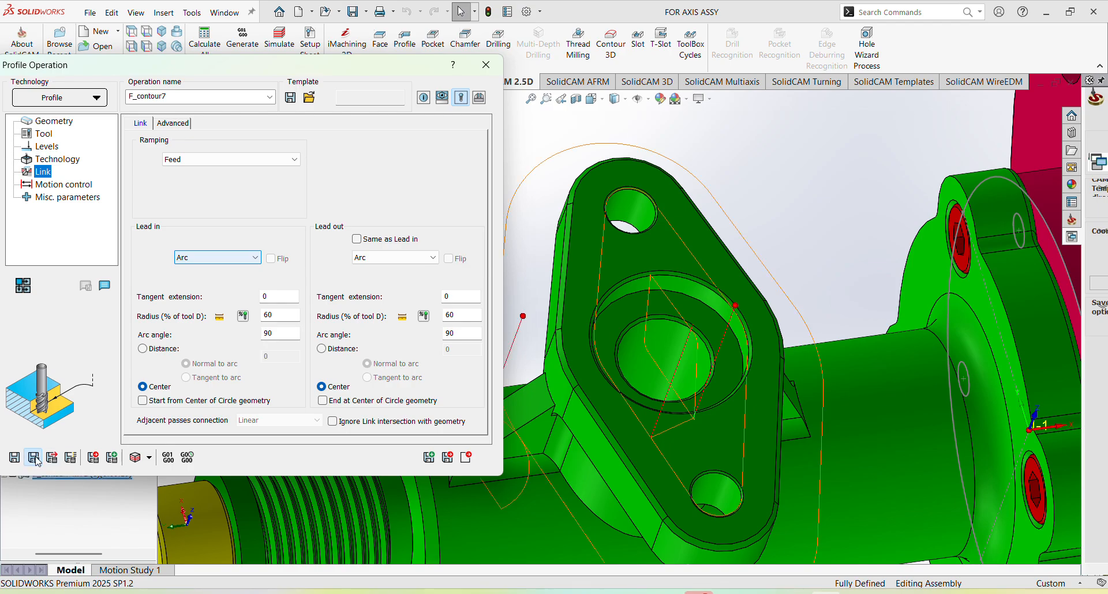
scroll(619, 319, "up", 3)
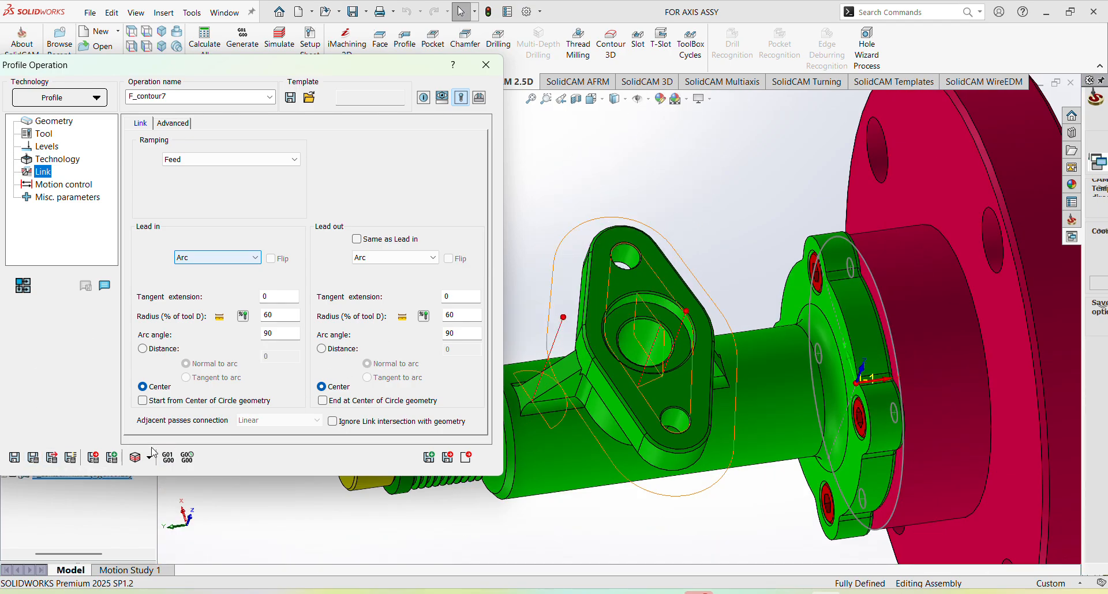
Simulate the profile operation on the flange's side walls in SolidVerify.
left_click(136, 458)
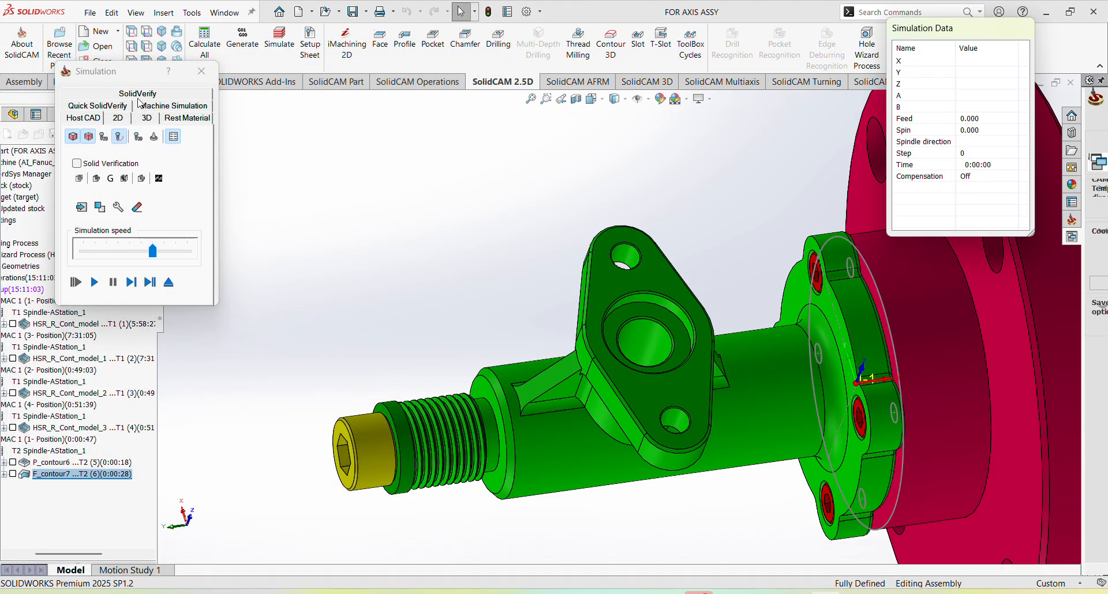
left_click(138, 94)
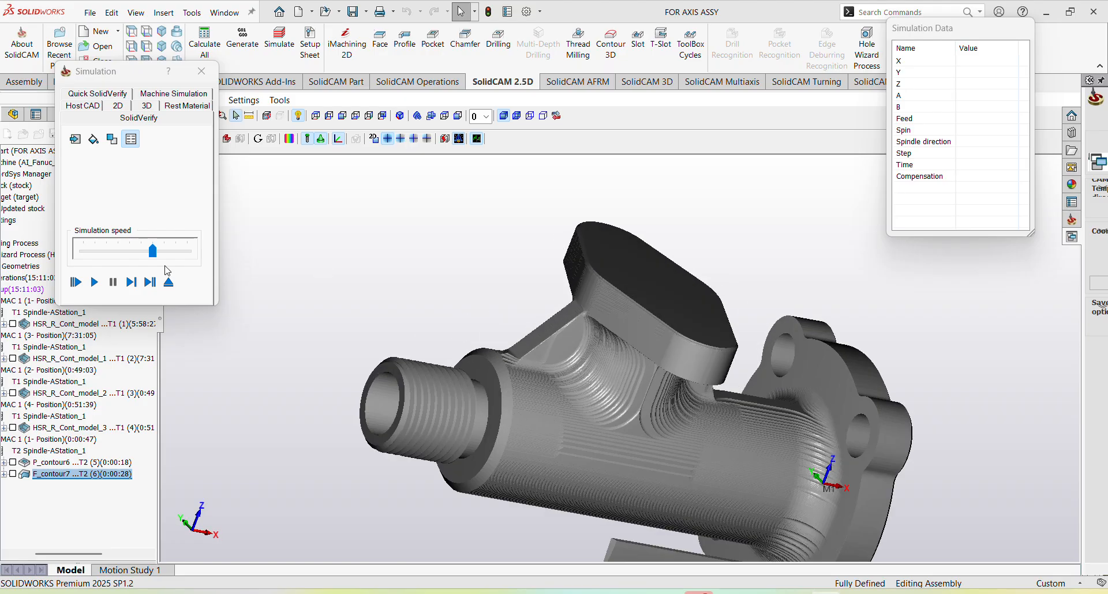
left_click(94, 282)
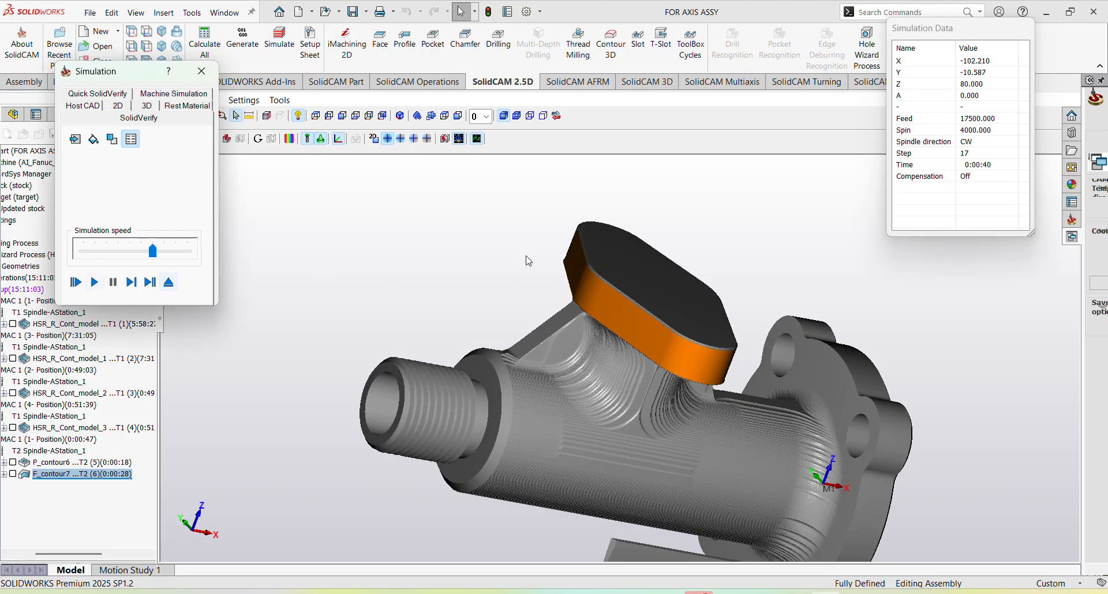
Compare the machined stock with the target model at the flange's side walls, then close the simulation and the profile operation.
mouse_move(525, 257)
middle_mouse_down()
mouse_move(592, 251)
mouse_move(566, 268)
mouse_move(534, 248)
middle_mouse_up()
left_click(290, 140)
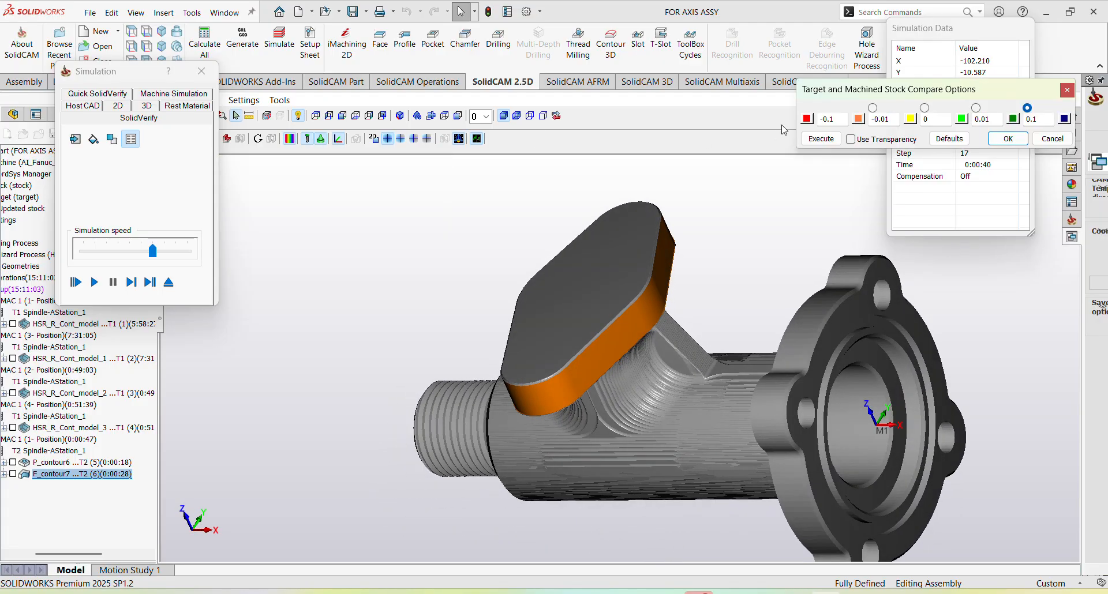
left_click(810, 143)
middle_click_drag(595, 291, 688, 284)
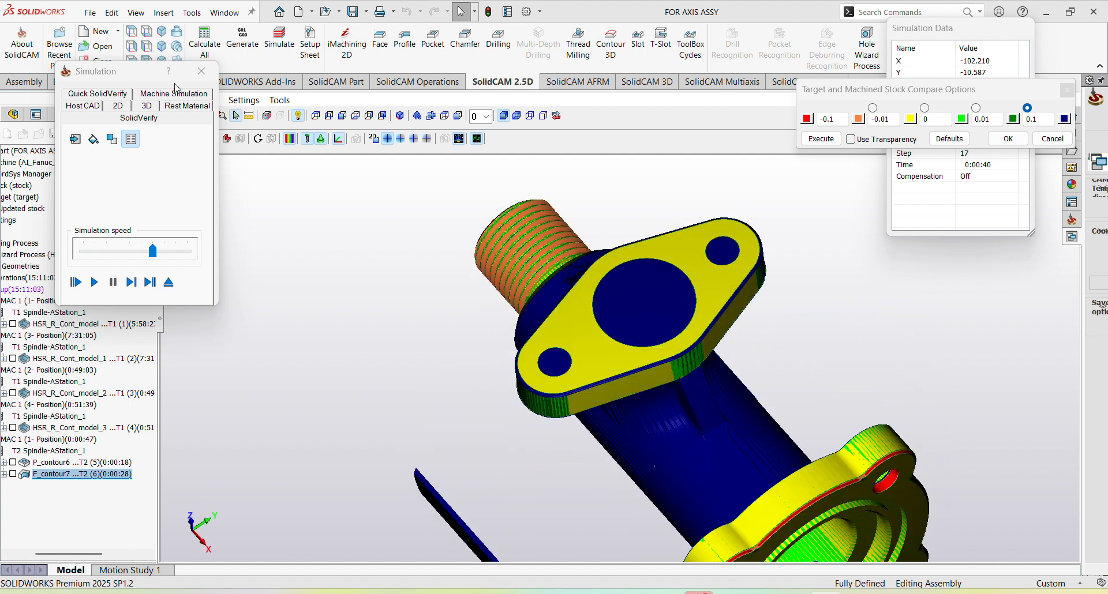
left_click(201, 71)
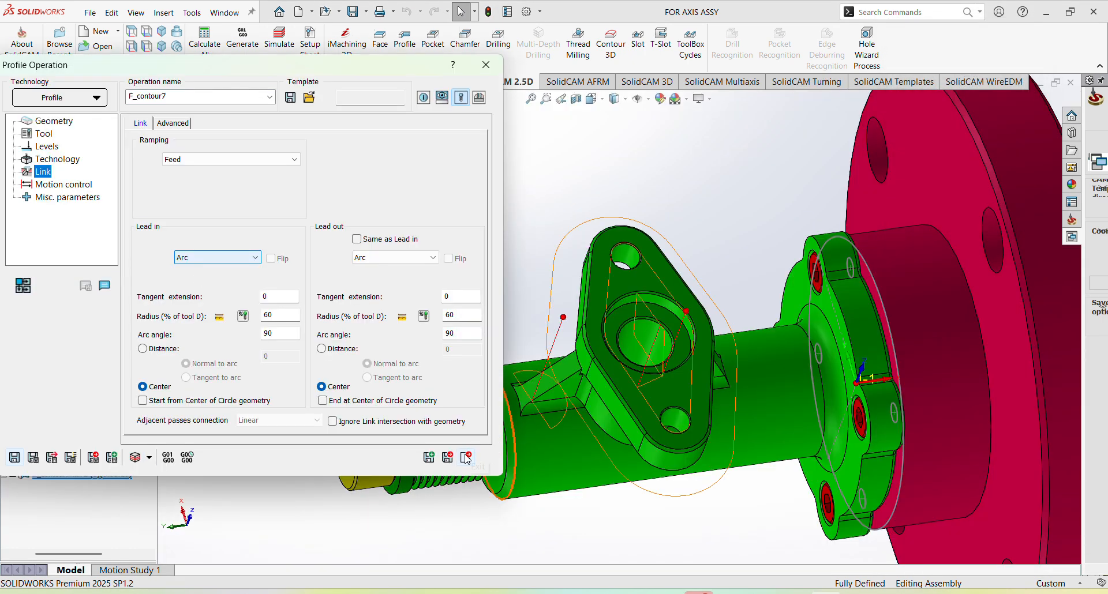
left_click(466, 458)
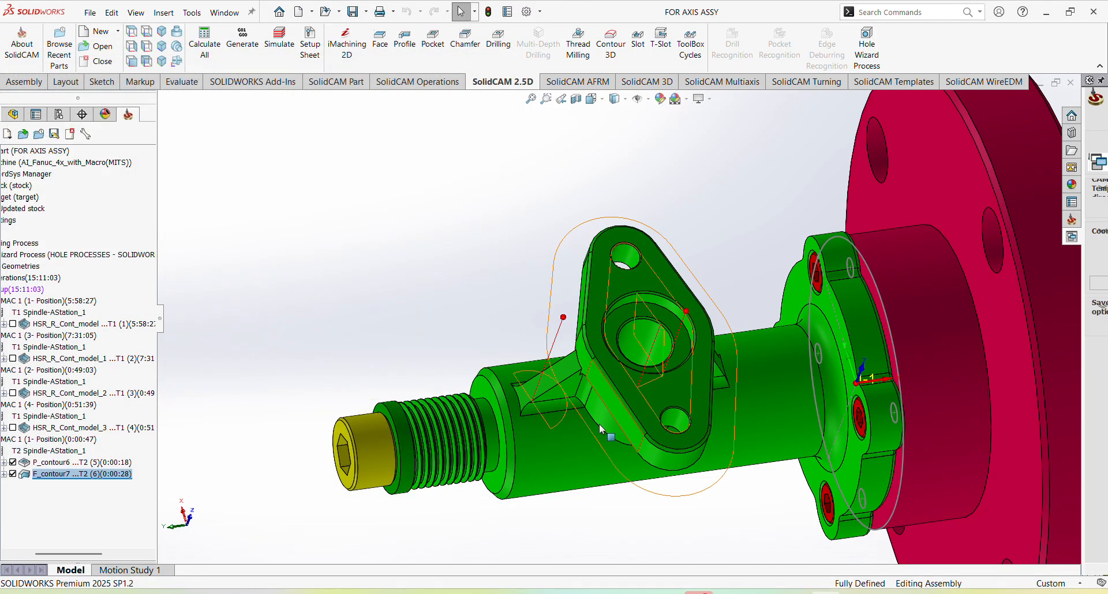
Hide the toolpath display of the pocket and profile operations on the flange.
right_click(39, 476)
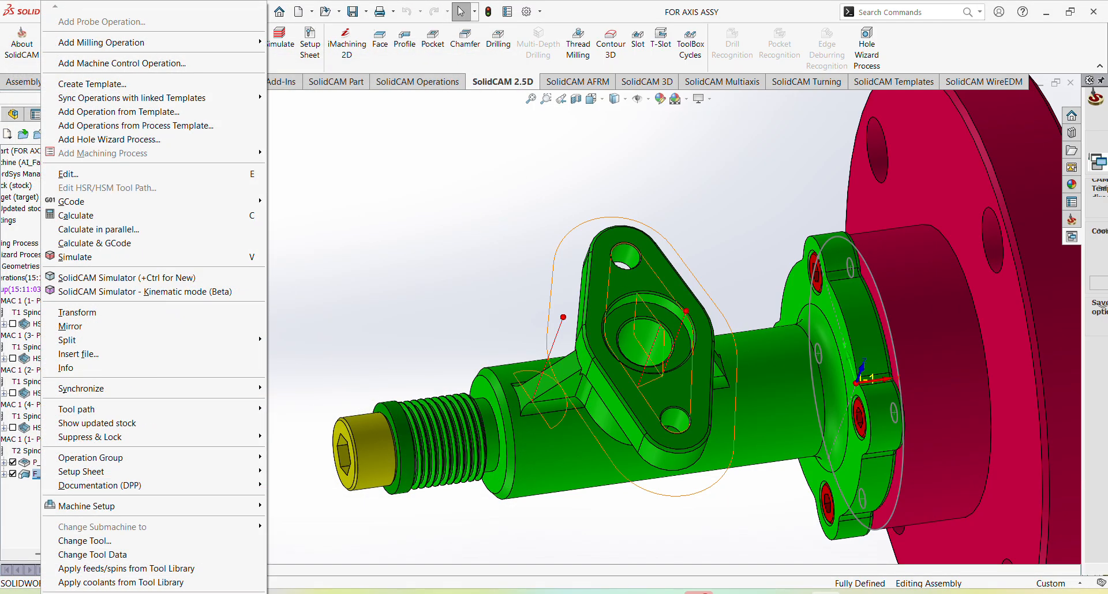
left_click(75, 579)
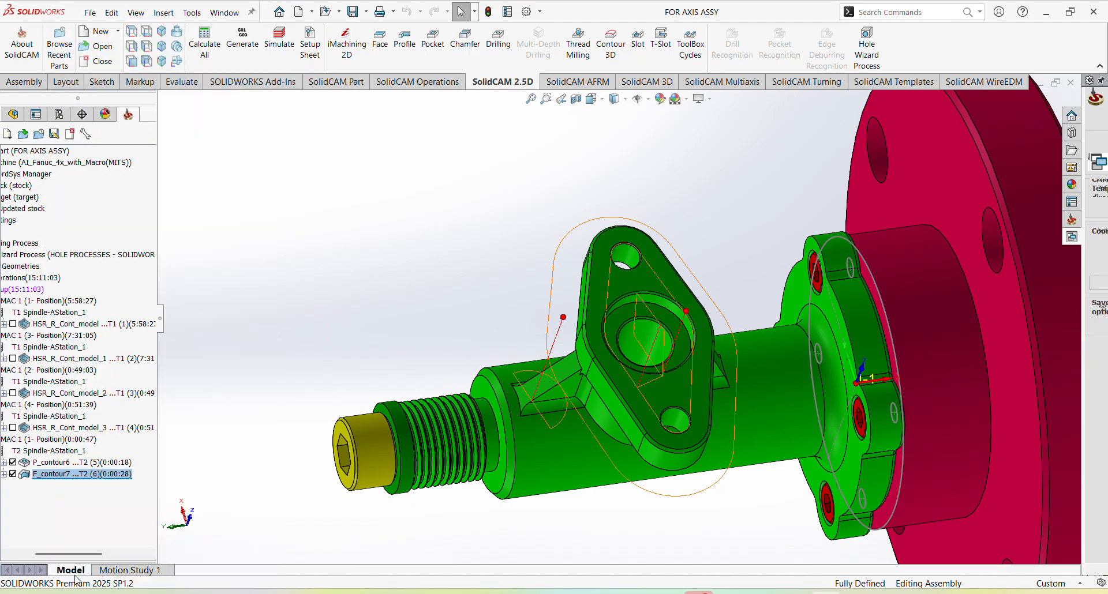
right_click(39, 476)
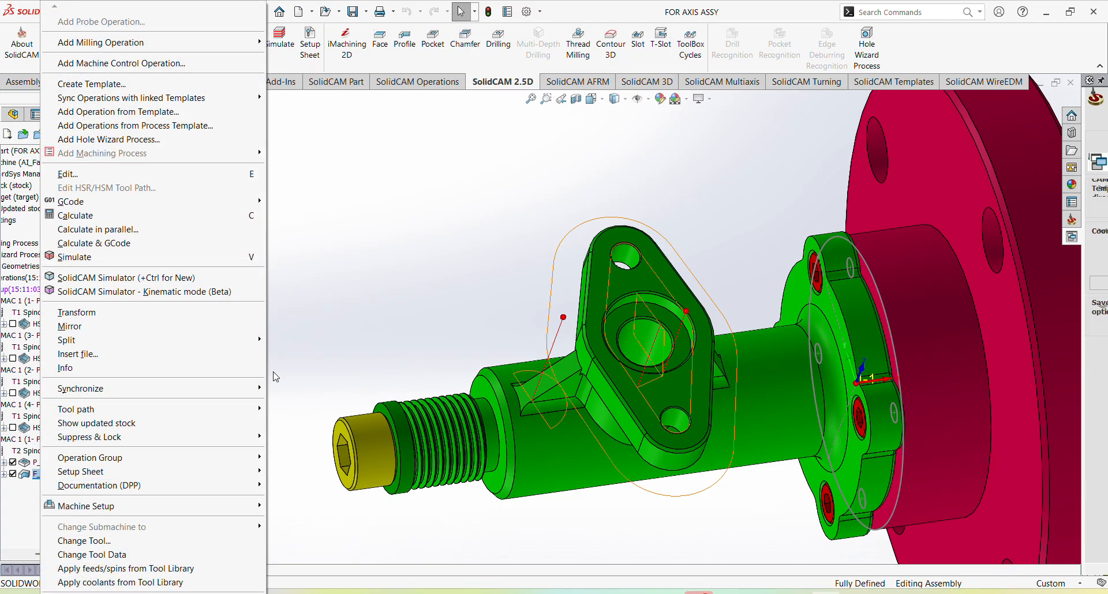
left_click(297, 339)
left_click(13, 463)
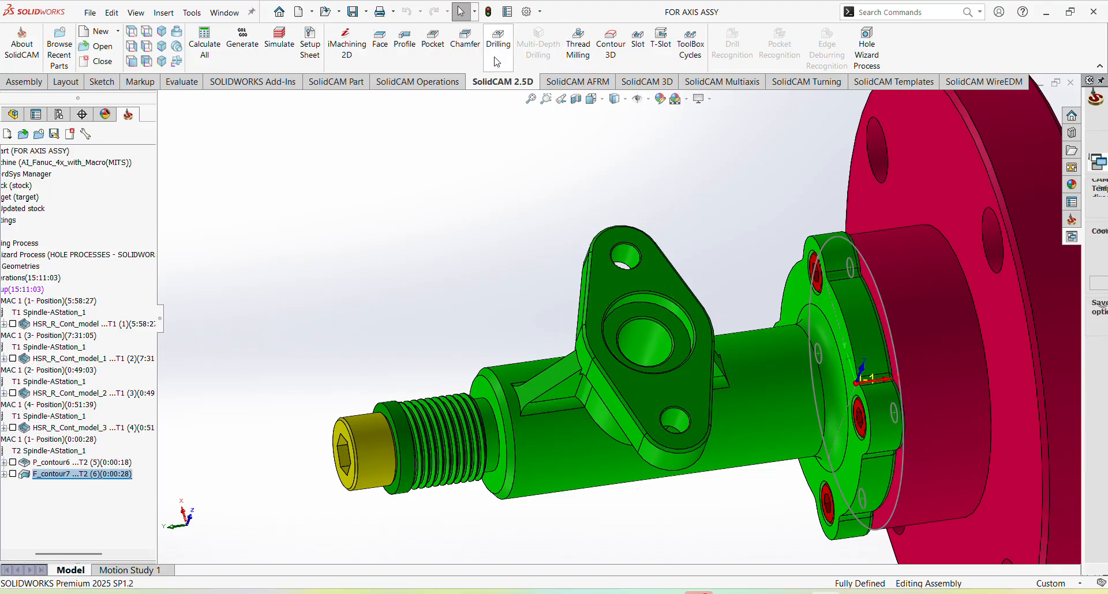
Create a chamfer operation at MAC 1 (1- Position) with a closed chain around the angled flange face's outer edge as geometry.
left_click(466, 40)
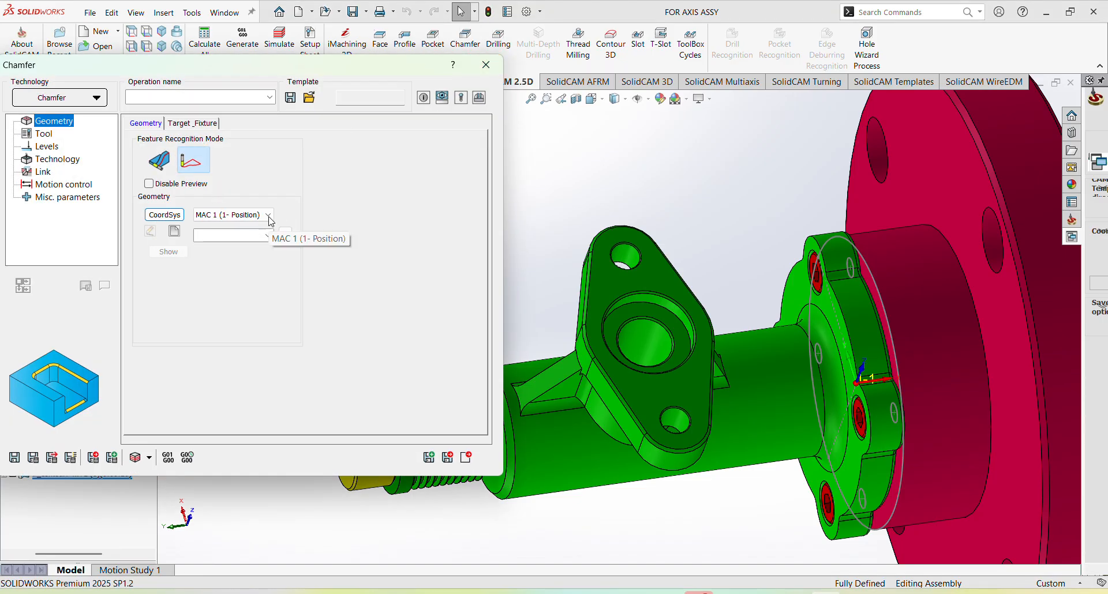
left_click(175, 232)
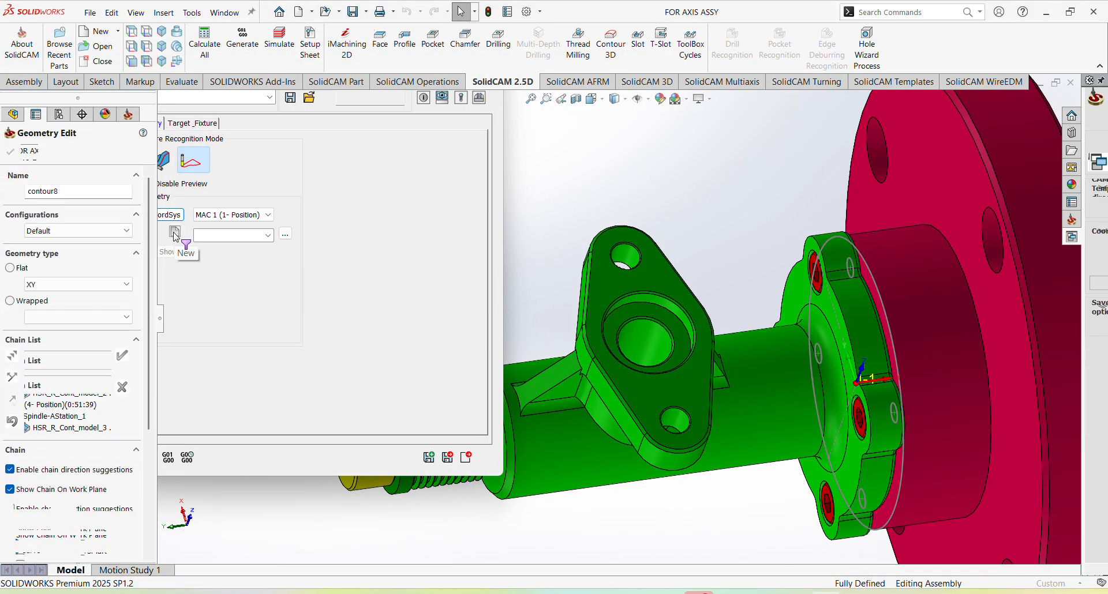
scroll(645, 427, "down", 5)
left_click(641, 406)
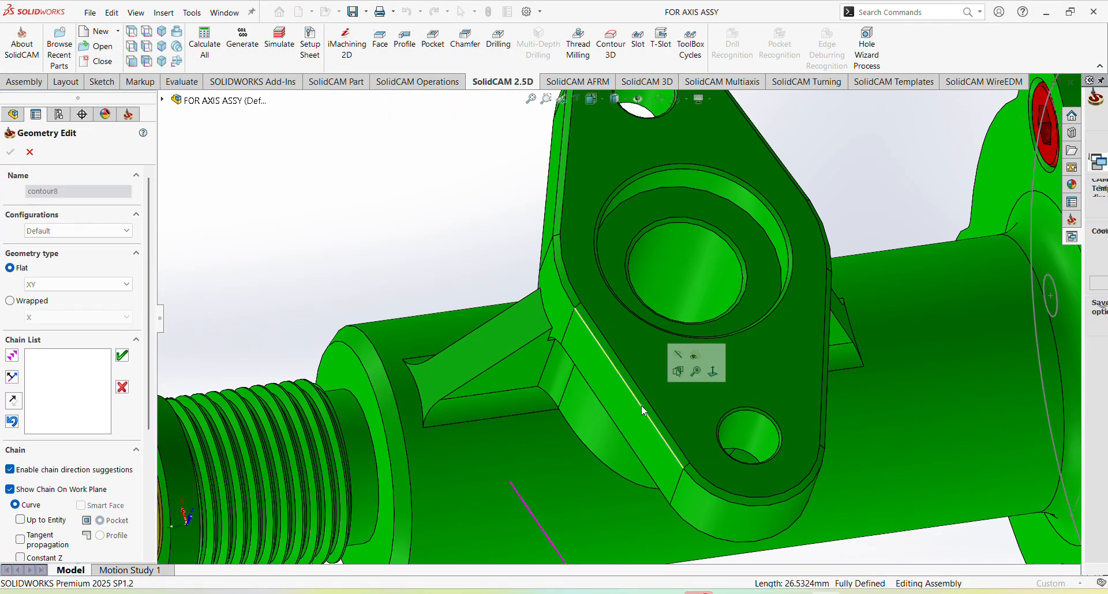
left_click(12, 355)
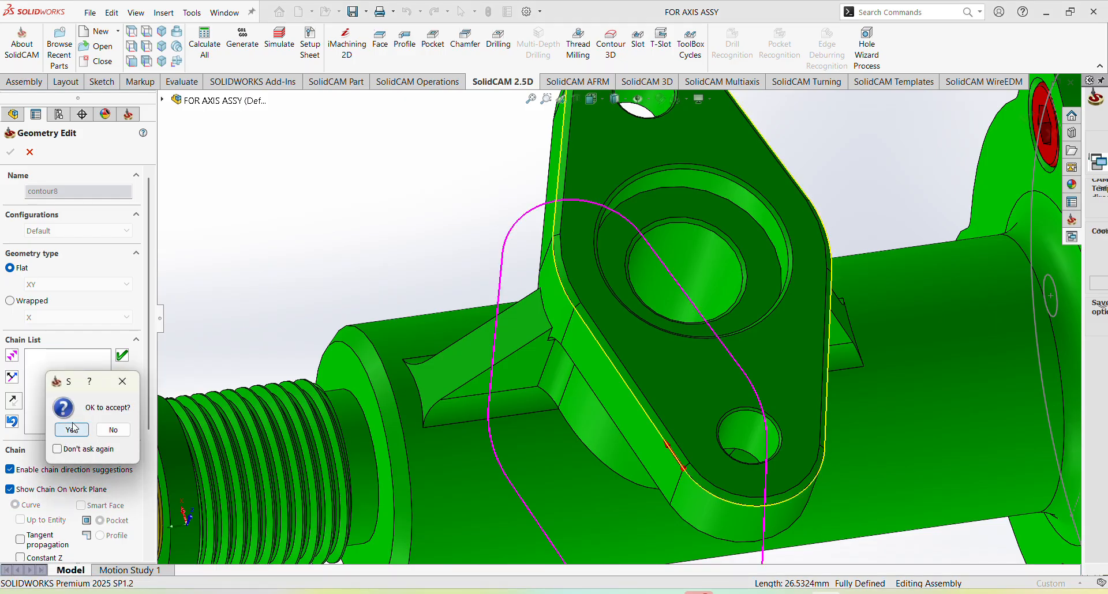
left_click(72, 430)
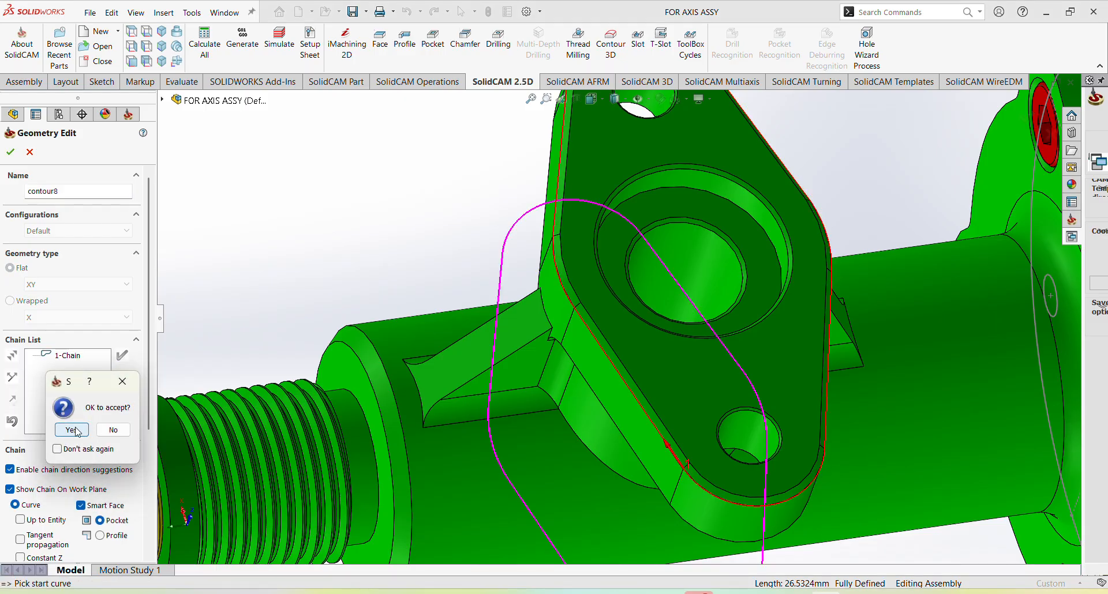
left_click(9, 153)
Add a chamfer mill with 6 mm diameter and 90° angle for the chamfer operation.
left_click(43, 136)
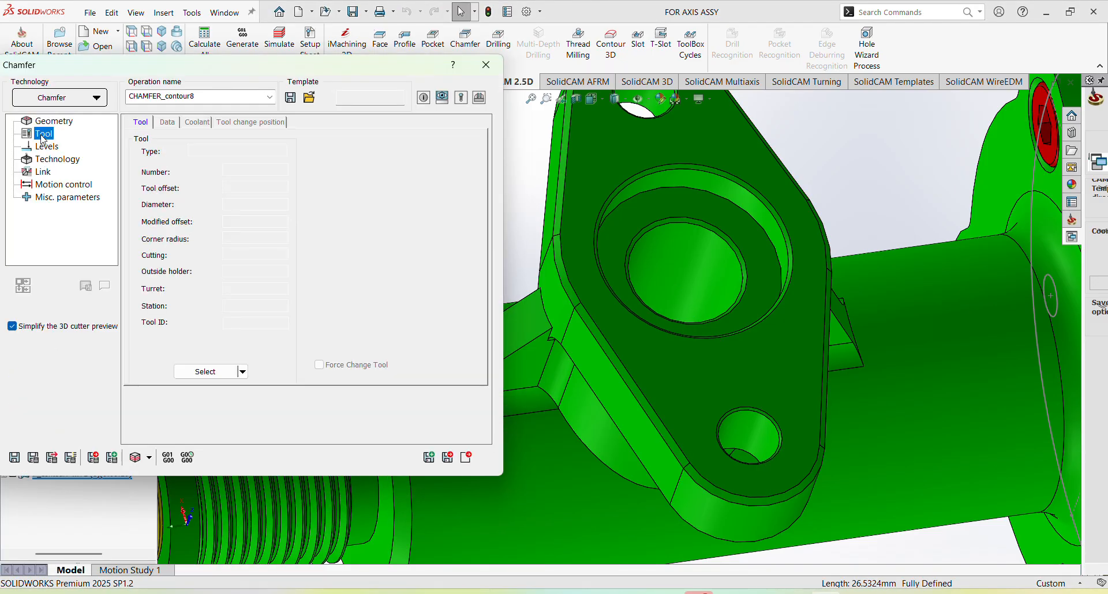
left_click(208, 371)
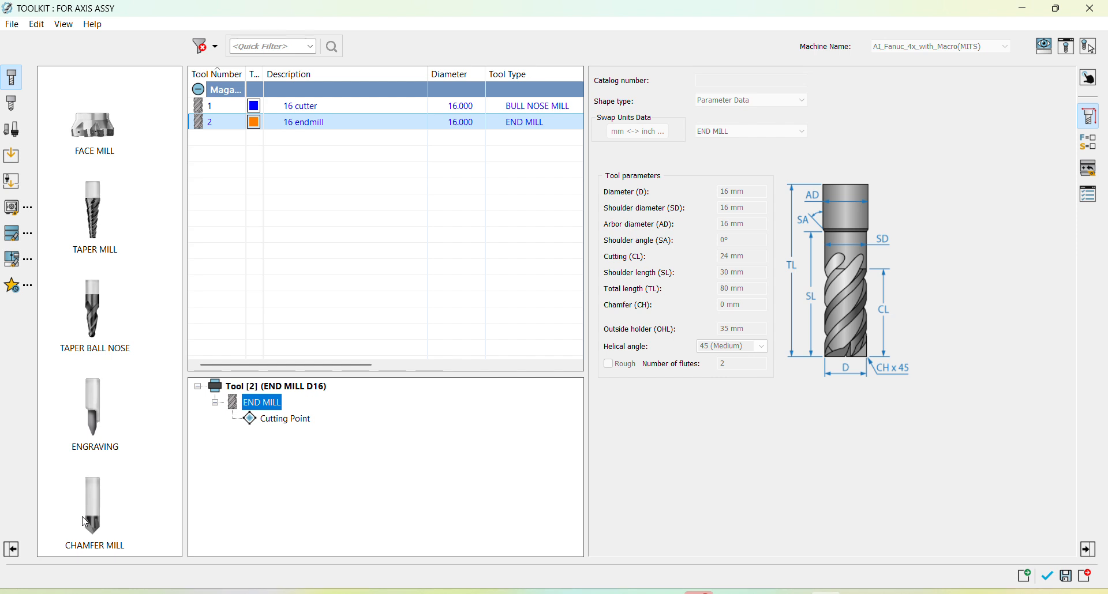
left_click(105, 506)
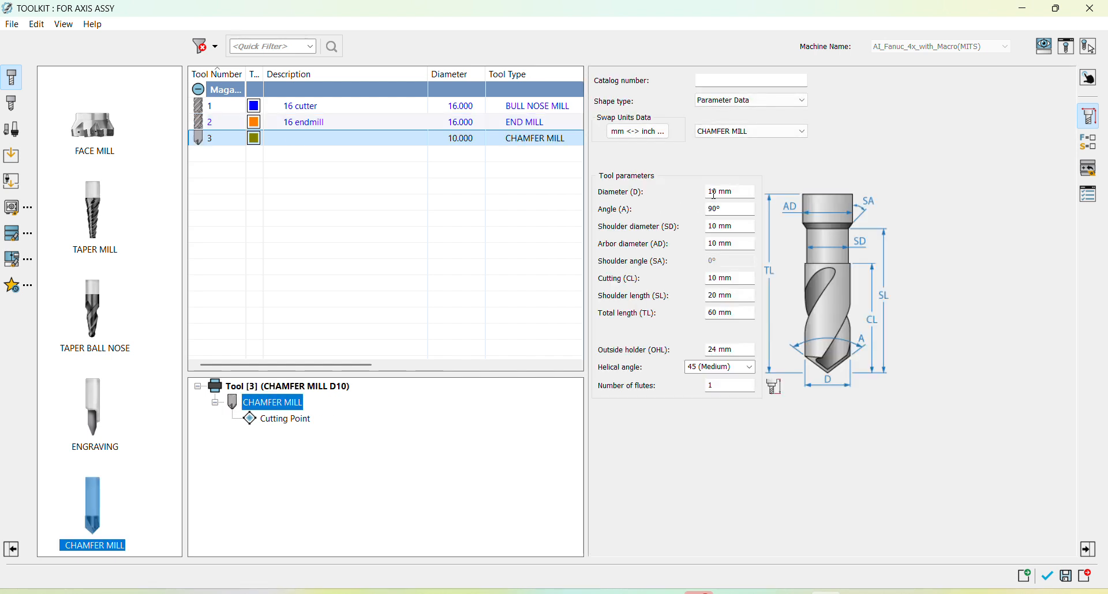
left_click(718, 191)
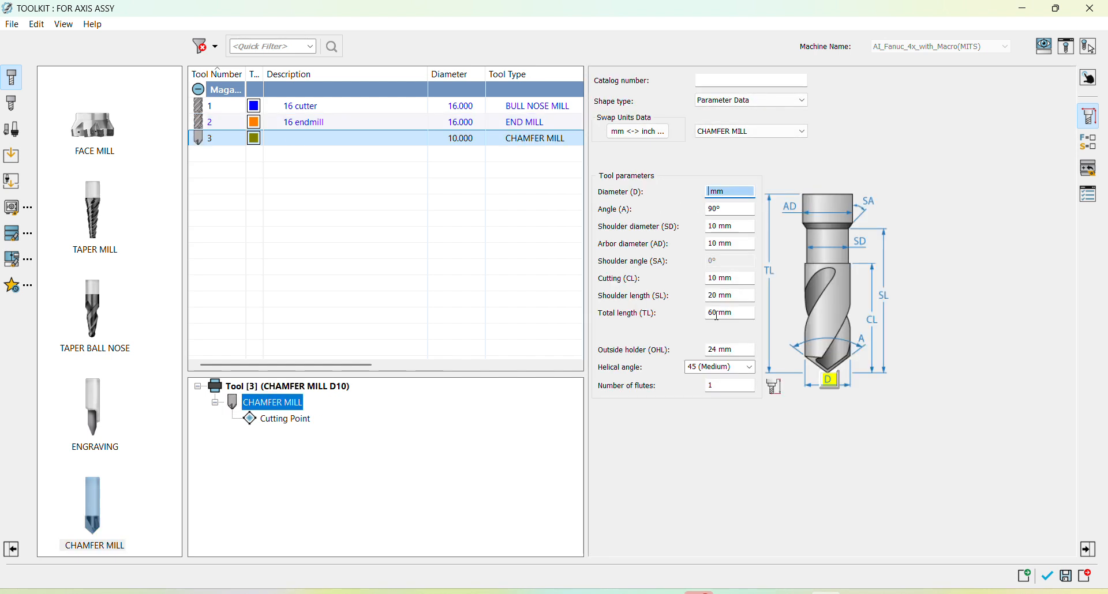
left_click(739, 208)
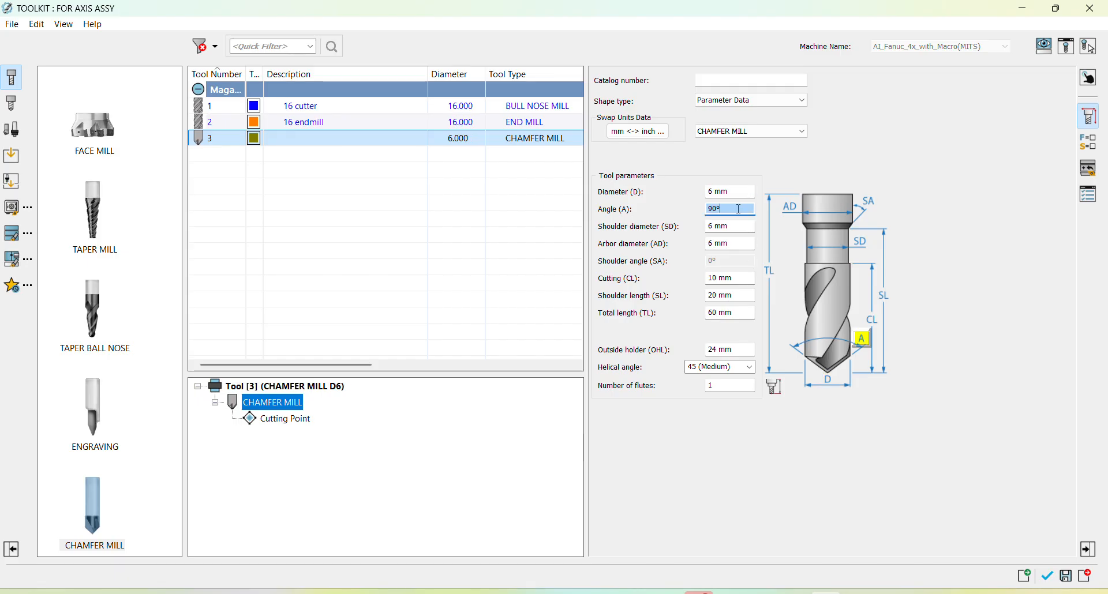
Describe the chamfer mill as "6x45 deg chamfer tool", assign it to the chamfer operation and show its cutting data.
left_click(1090, 195)
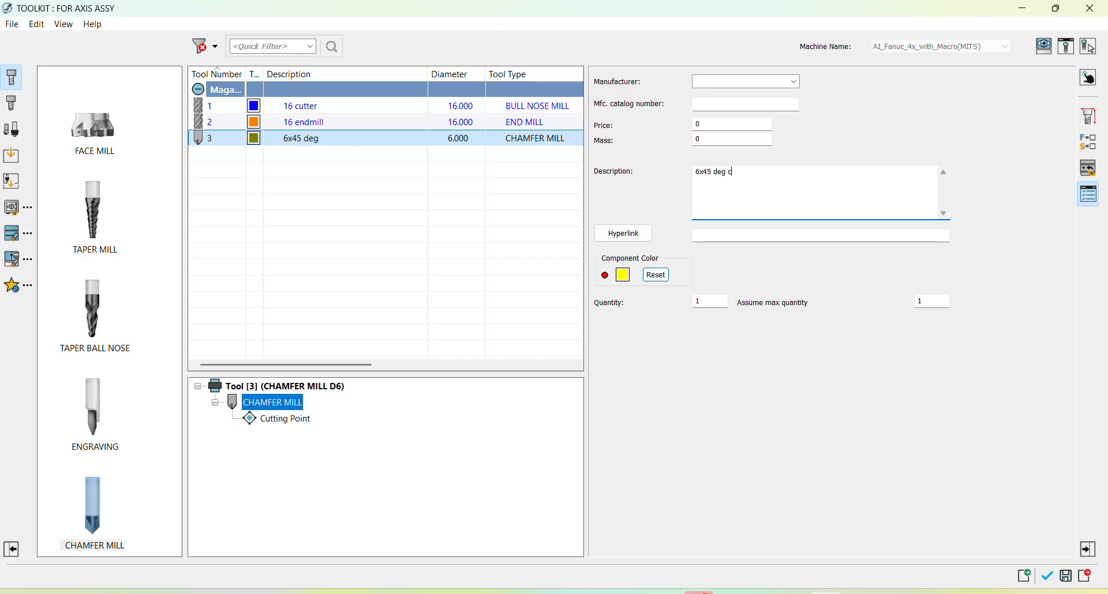
type("6x45 deg chamfer tool")
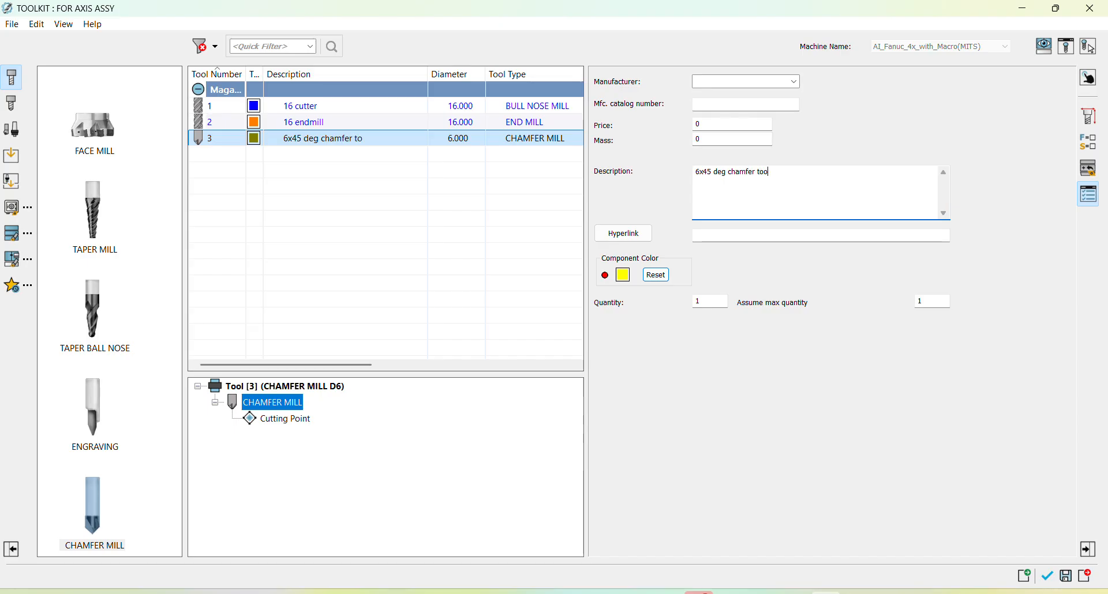
left_click(1050, 578)
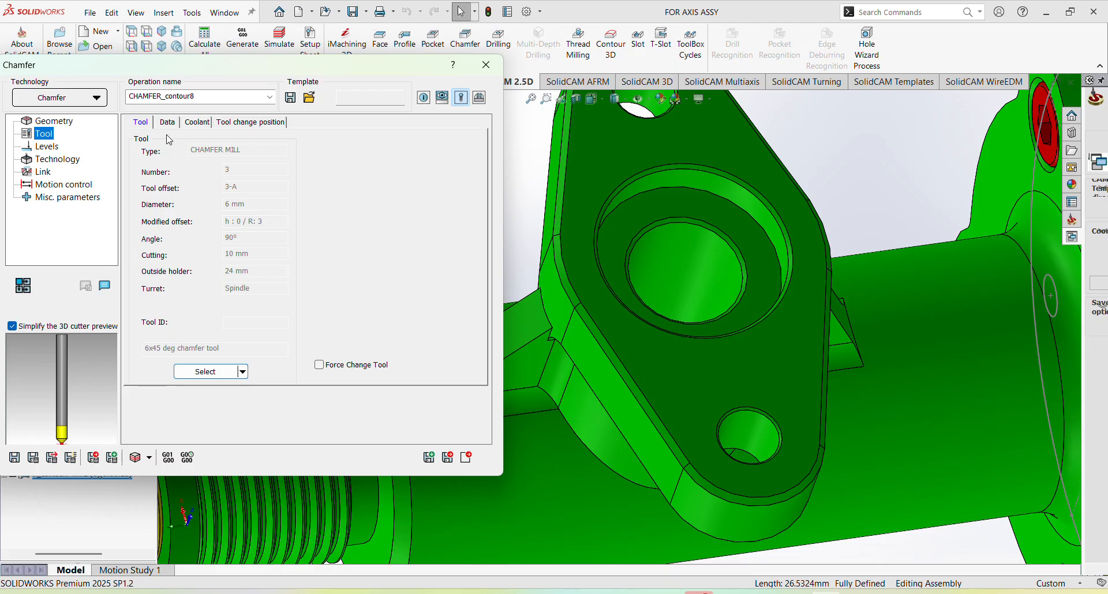
left_click(167, 123)
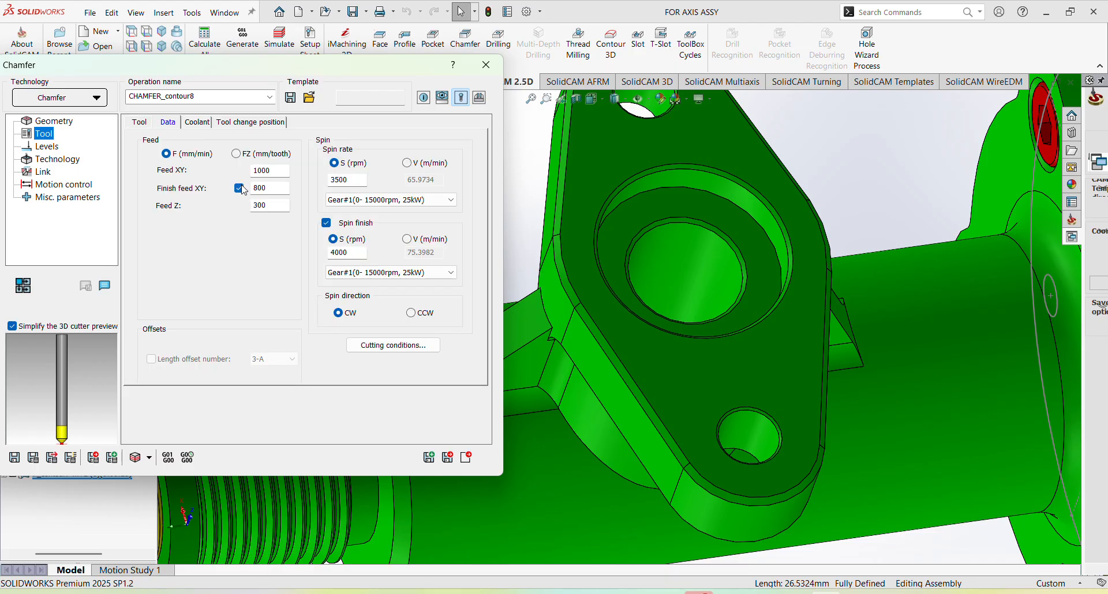
Set the chamfer operation's upper level by picking the angled flange's front face.
left_click(56, 147)
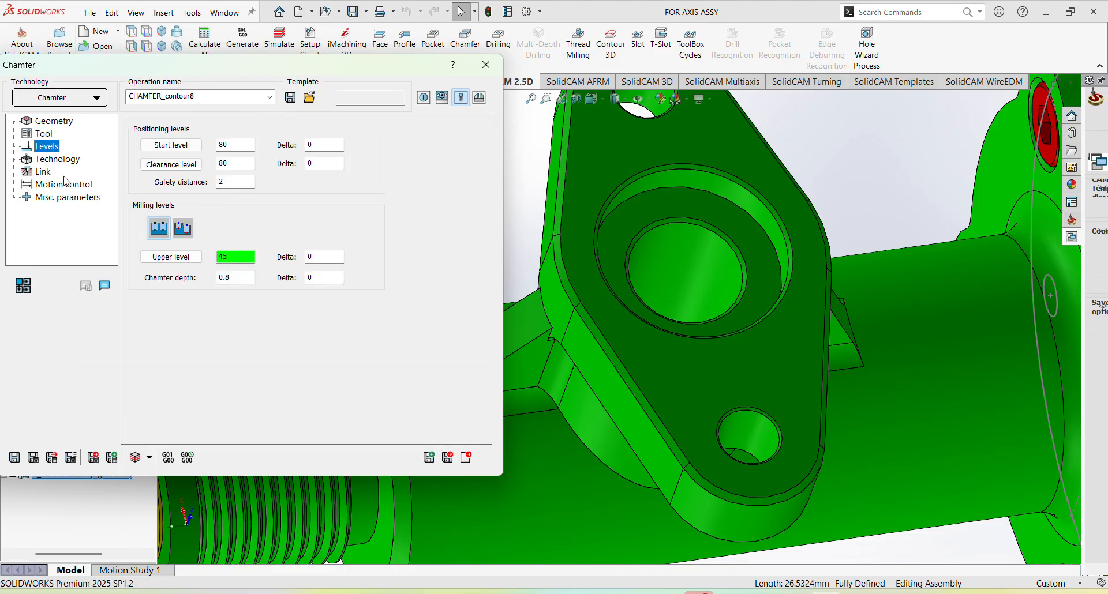
left_click(171, 257)
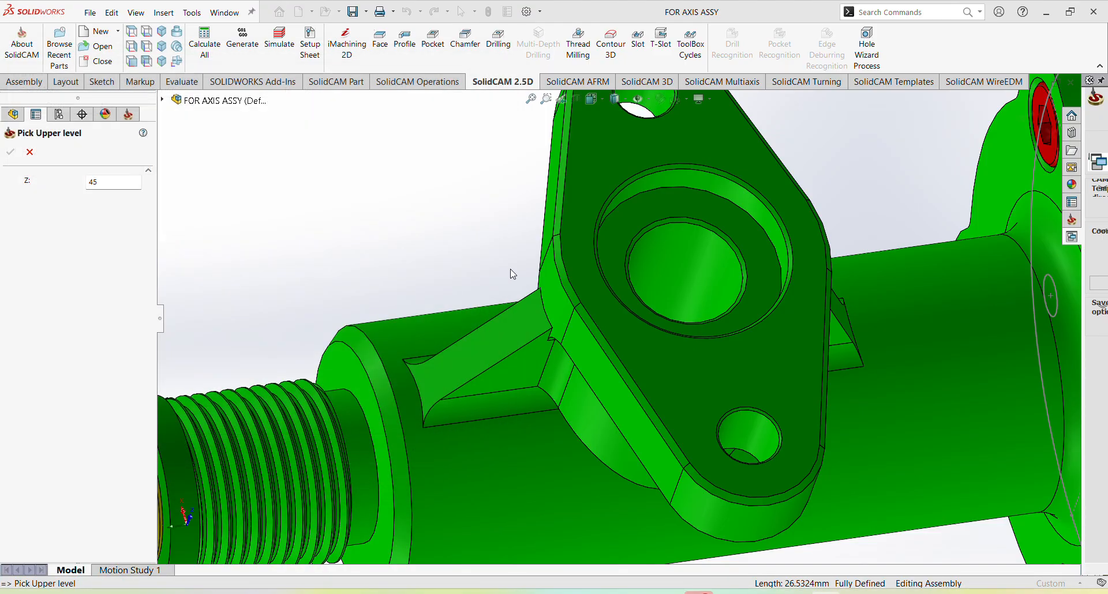
left_click(574, 236)
left_click(11, 152)
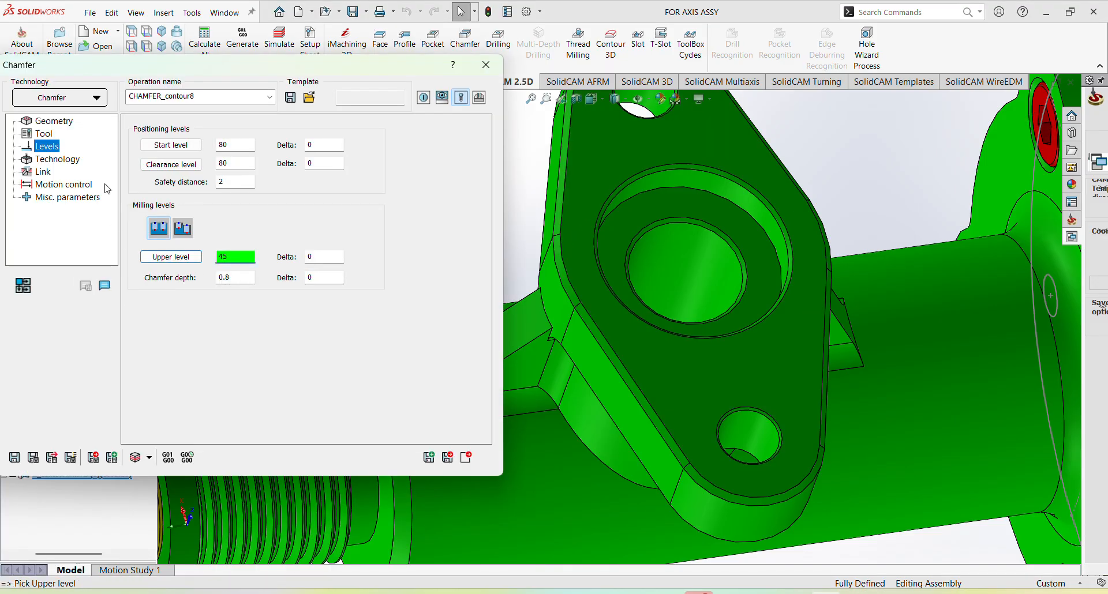
Check the Left tool side on the chamfer chain around the flange's outer edge and accept the geometry.
left_click(58, 160)
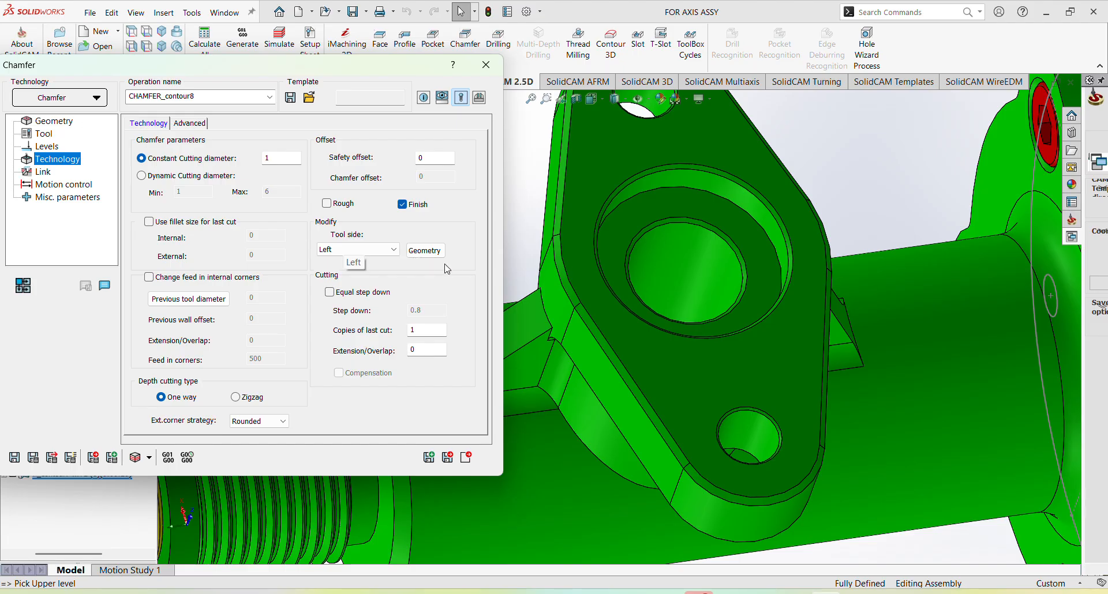
left_click(430, 251)
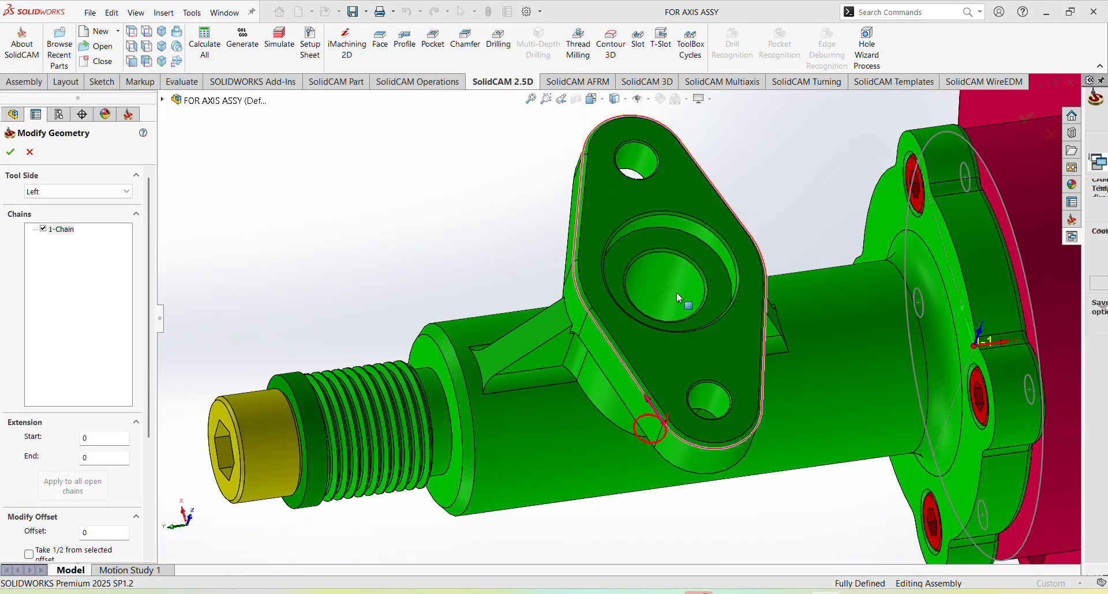
left_click(11, 152)
Use an Arc lead-in for the chamfer operation, then save and calculate its toolpath.
left_click(41, 172)
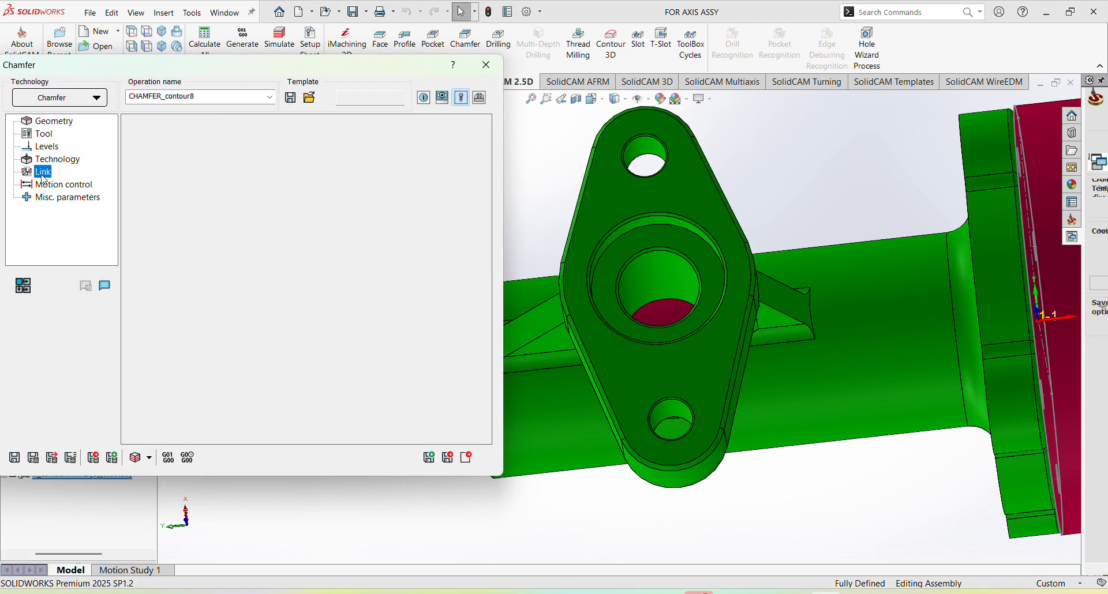
left_click(253, 250)
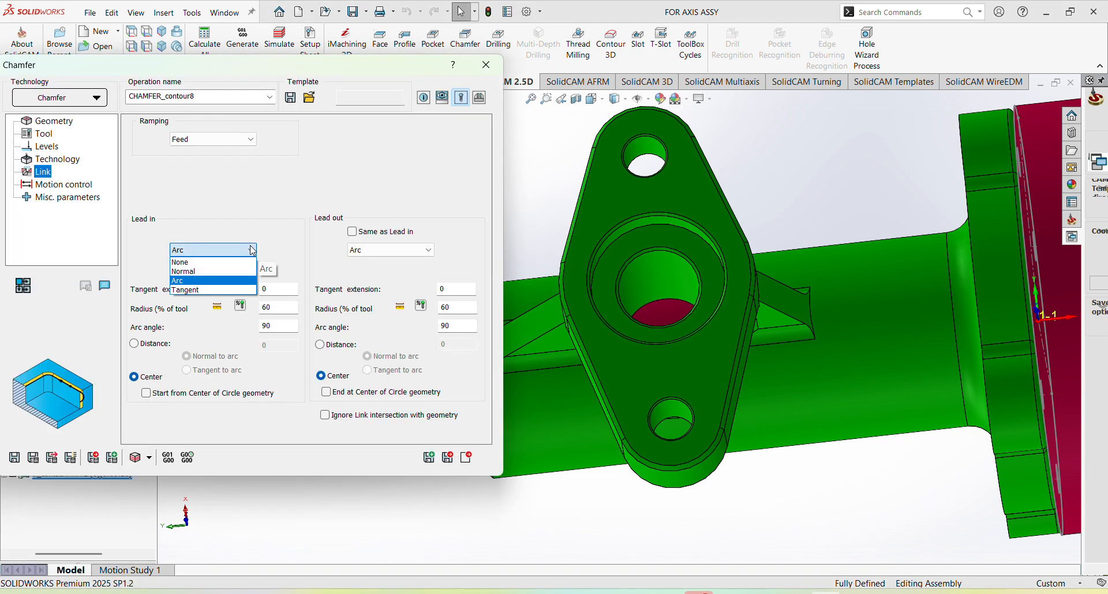
left_click(248, 259)
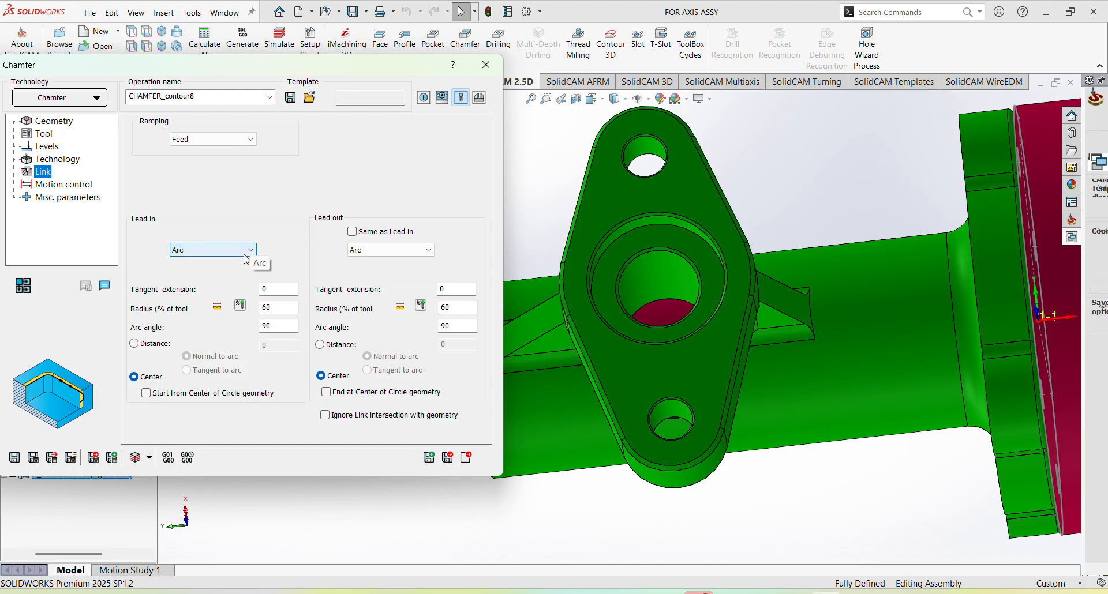
left_click(32, 459)
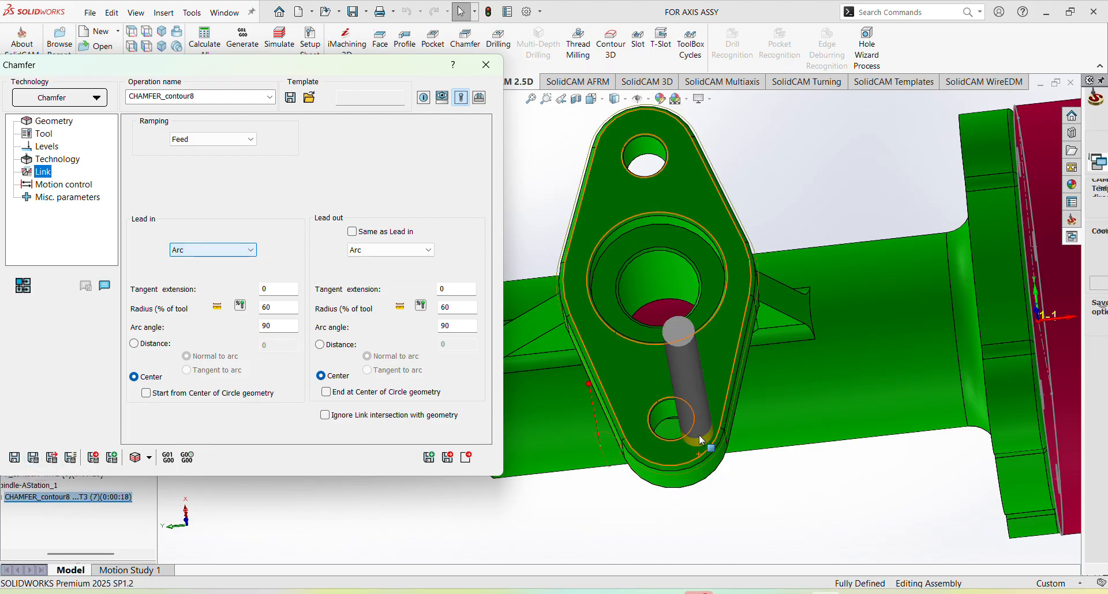
middle_click_drag(701, 443, 728, 320)
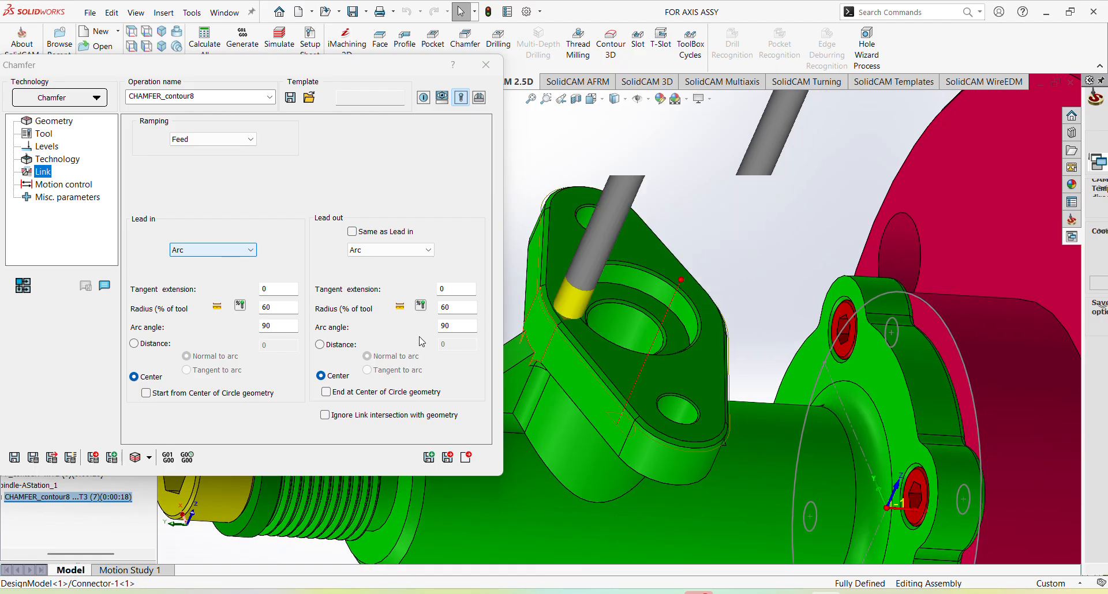
Simulate the chamfer operation in SolidVerify and inspect the chamfered flange edge.
left_click(137, 458)
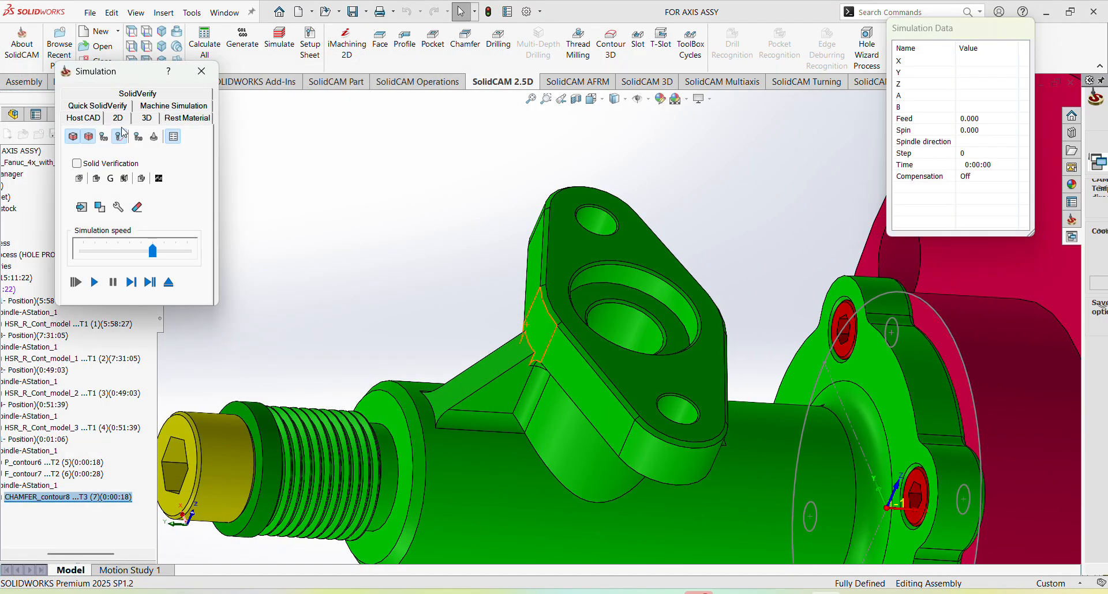
left_click(134, 95)
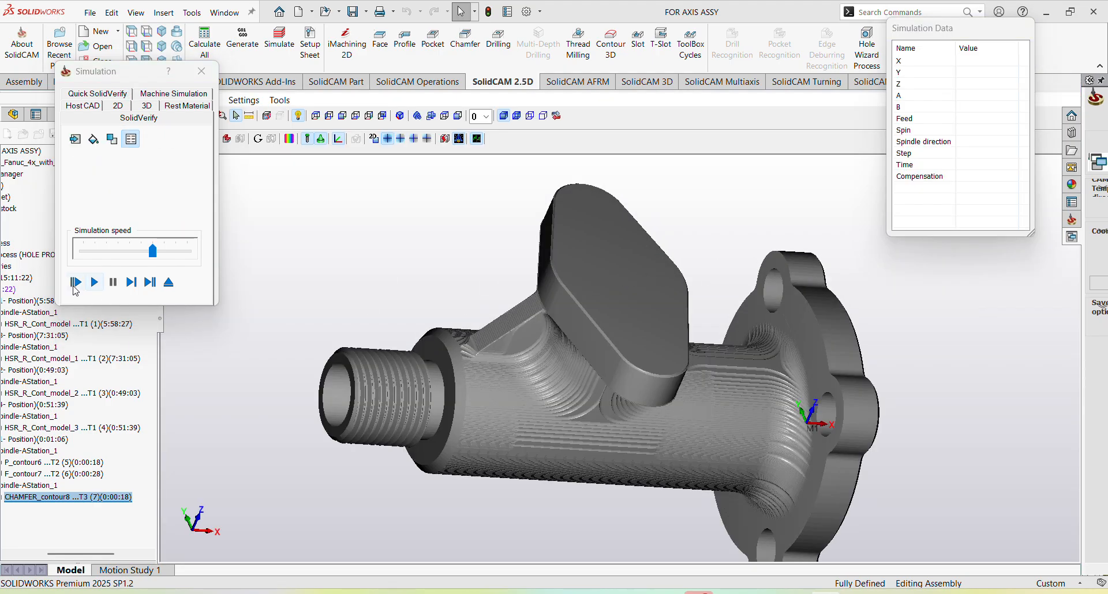
left_click(95, 283)
middle_click_drag(495, 314, 609, 239)
scroll(593, 321, "up", 3)
scroll(593, 321, "down", 4)
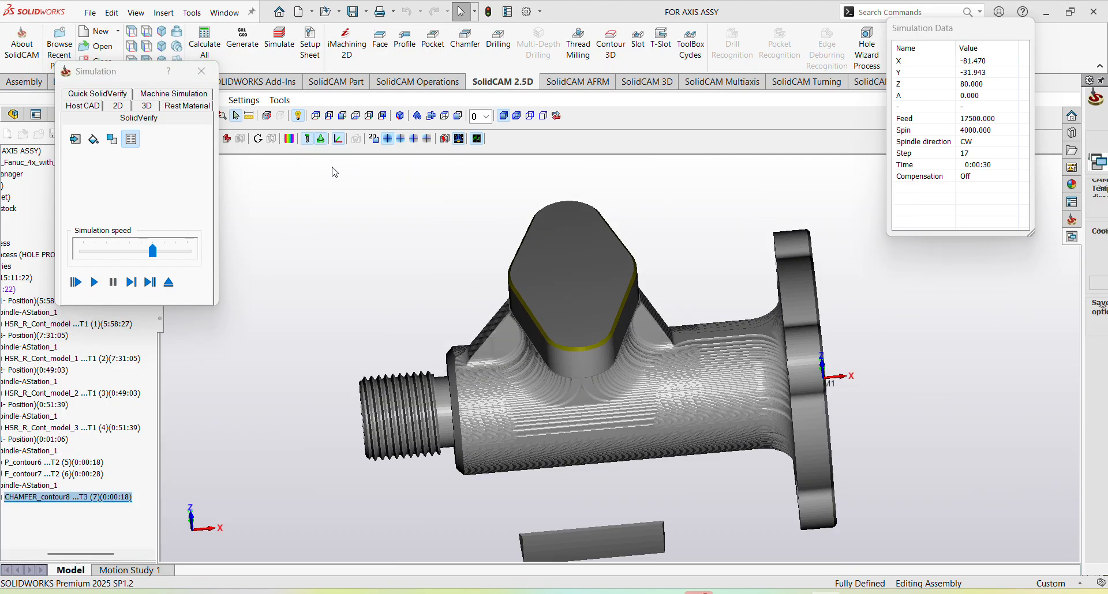
Compare the machined stock with the target model, then exit the simulation and the chamfer operation.
left_click(293, 139)
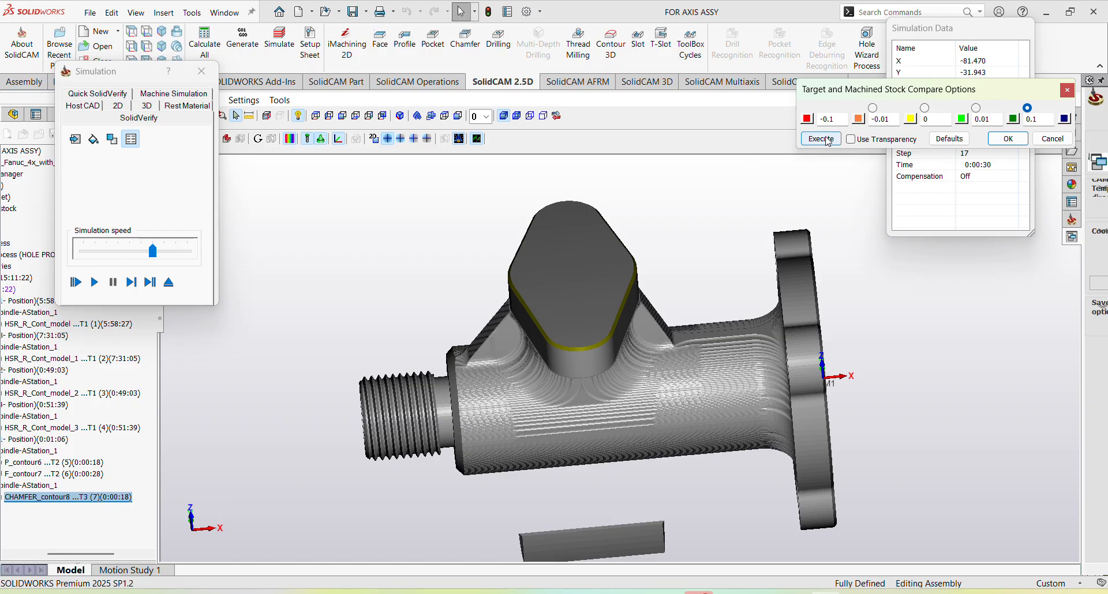
left_click(821, 139)
middle_click_drag(601, 245, 606, 289)
left_click(201, 71)
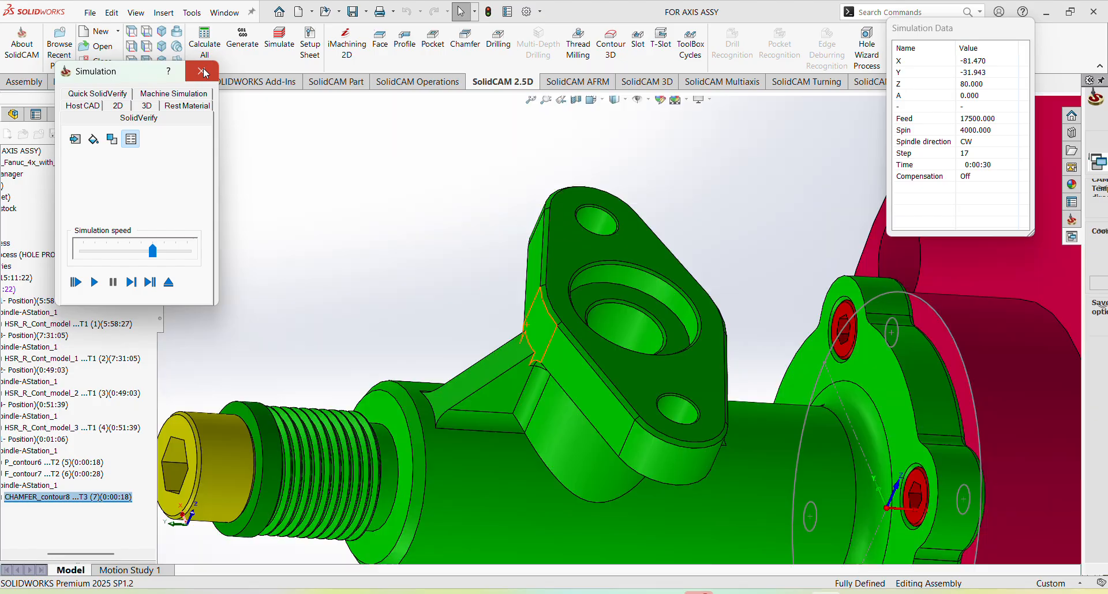
left_click(471, 458)
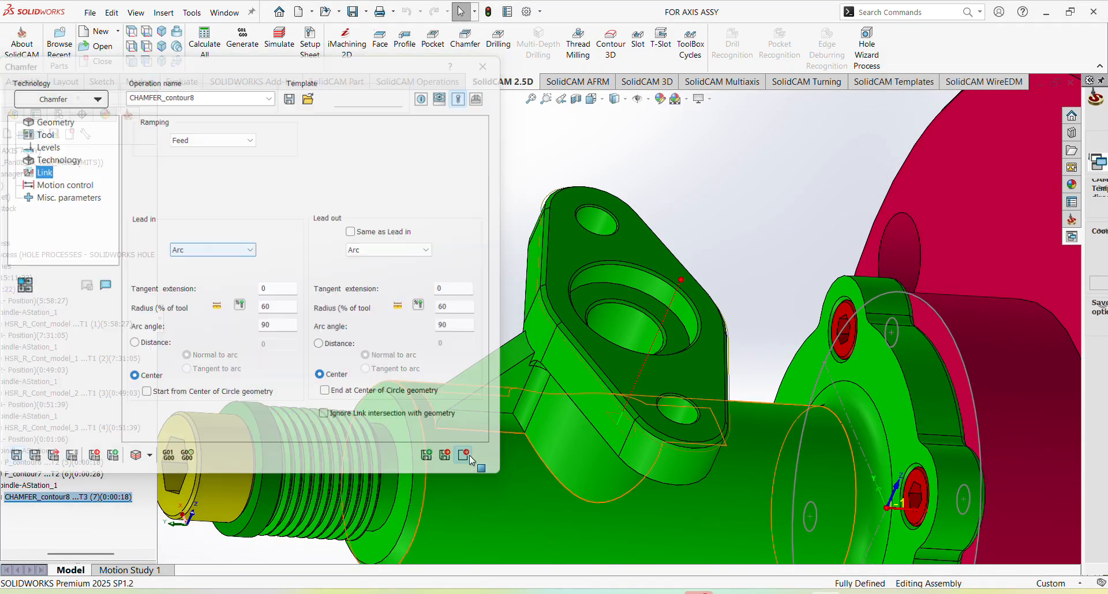
Measure the diameter of the central bore in the angled flange.
scroll(618, 303, "down", 5)
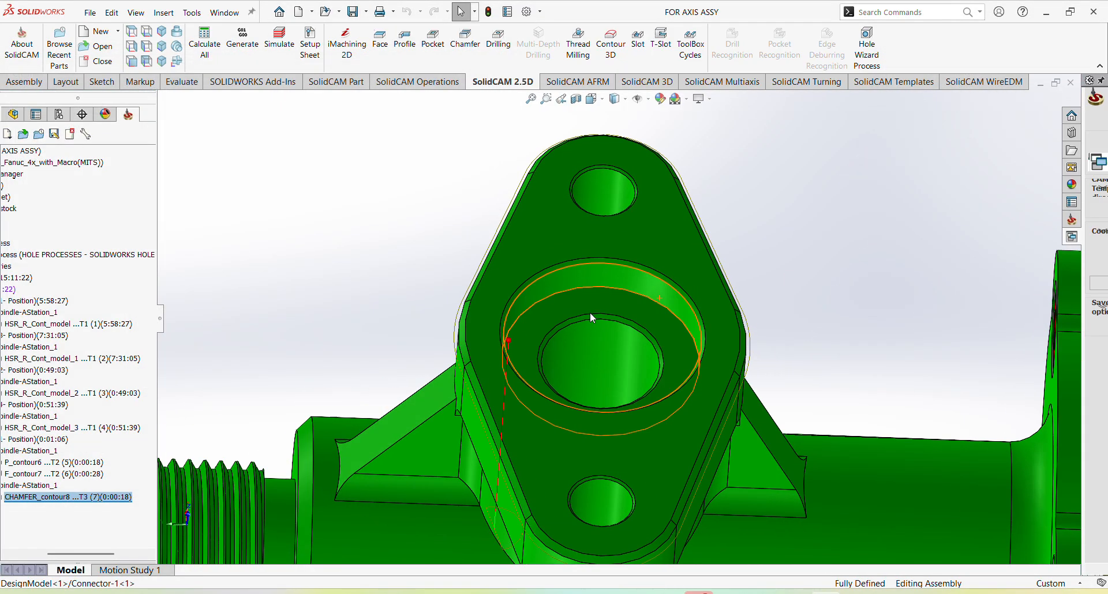
left_click(617, 275)
middle_click_drag(574, 368, 607, 374)
left_click(634, 352)
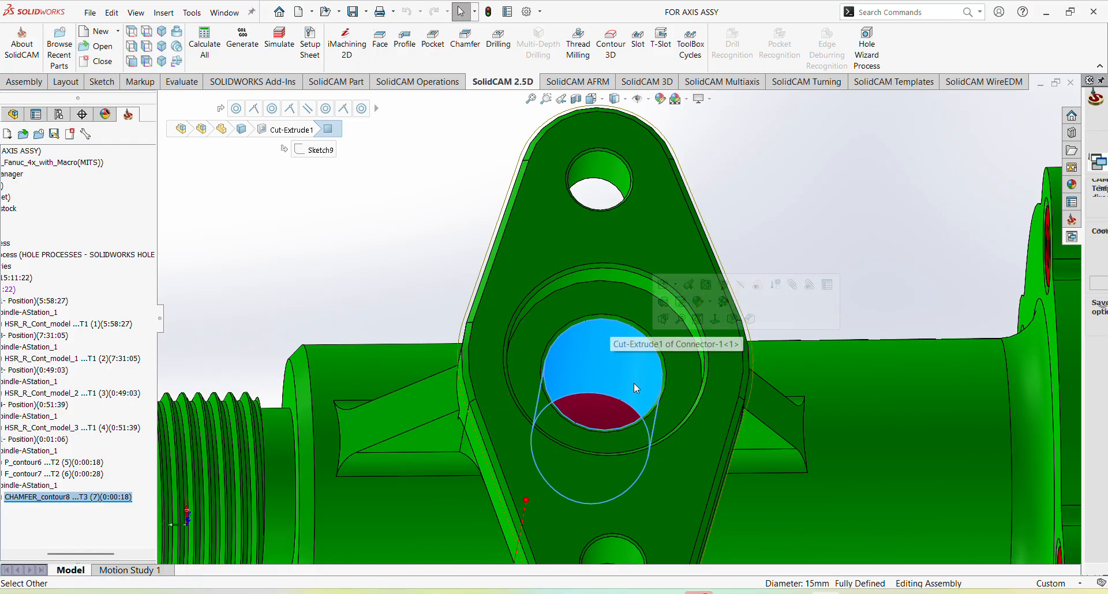
key("m")
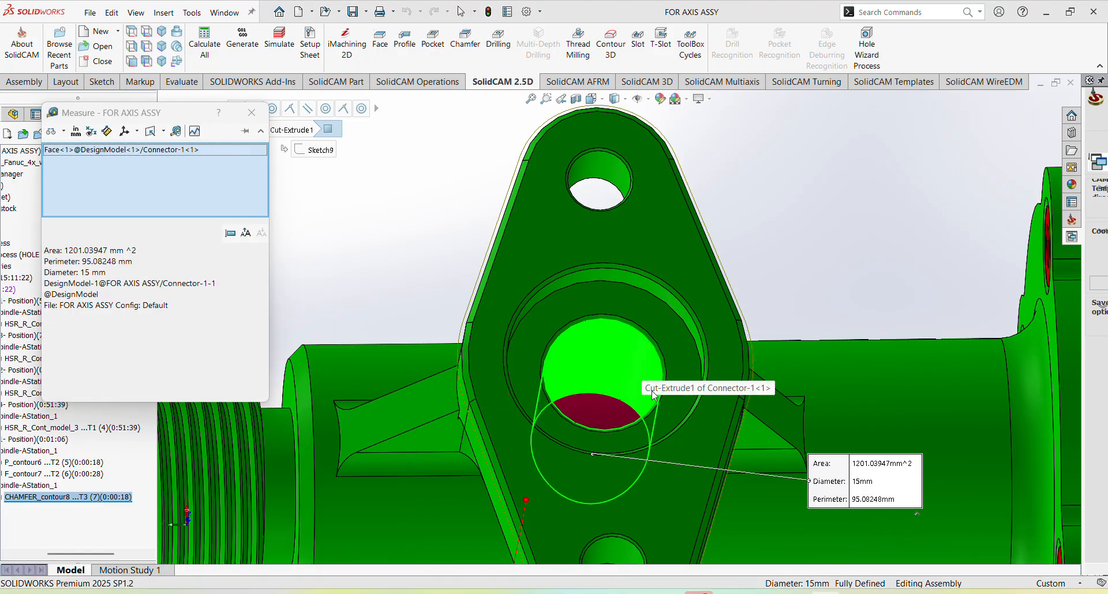
left_click_drag(866, 499, 839, 272)
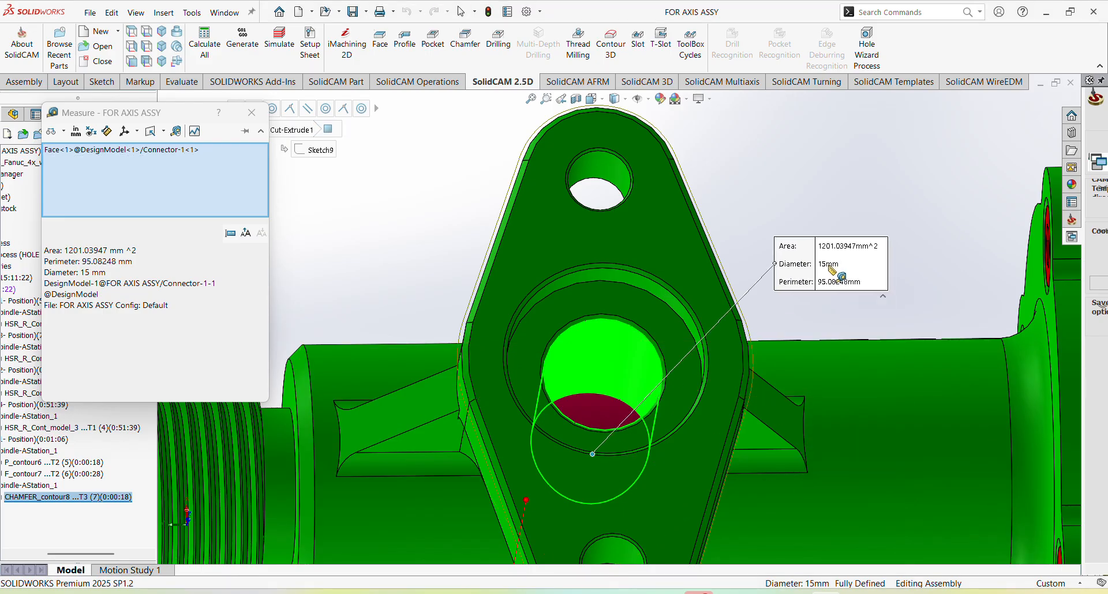
left_click(251, 112)
left_click(292, 222)
Hide the toolpath display of the chamfer operation on the flange.
scroll(423, 237, "up", 3)
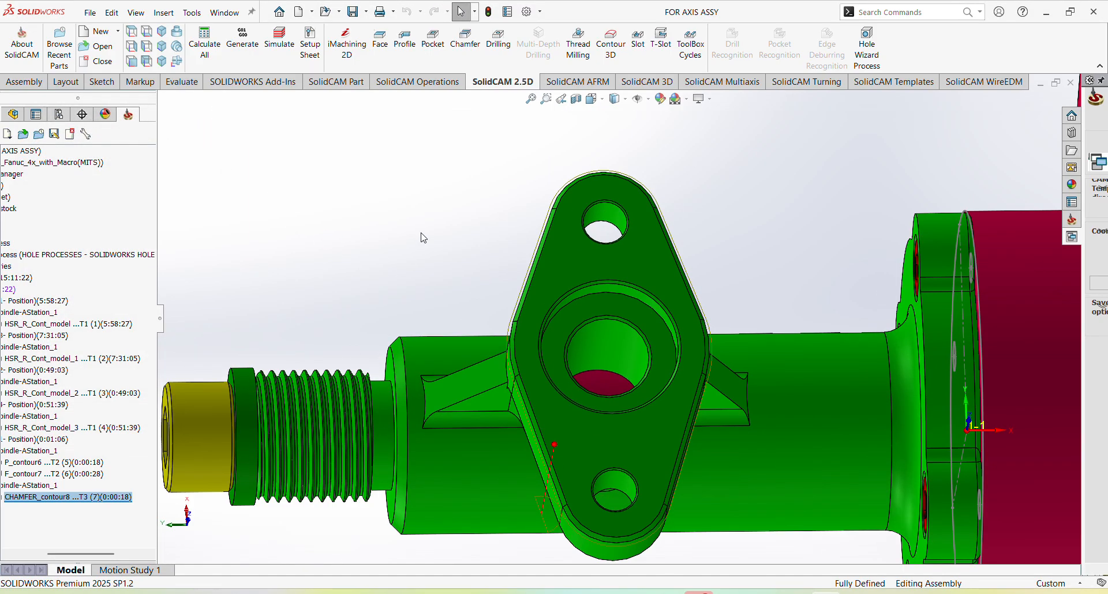
scroll(499, 287, "up", 2)
scroll(625, 345, "down", 4)
middle_click_drag(626, 345, 607, 314)
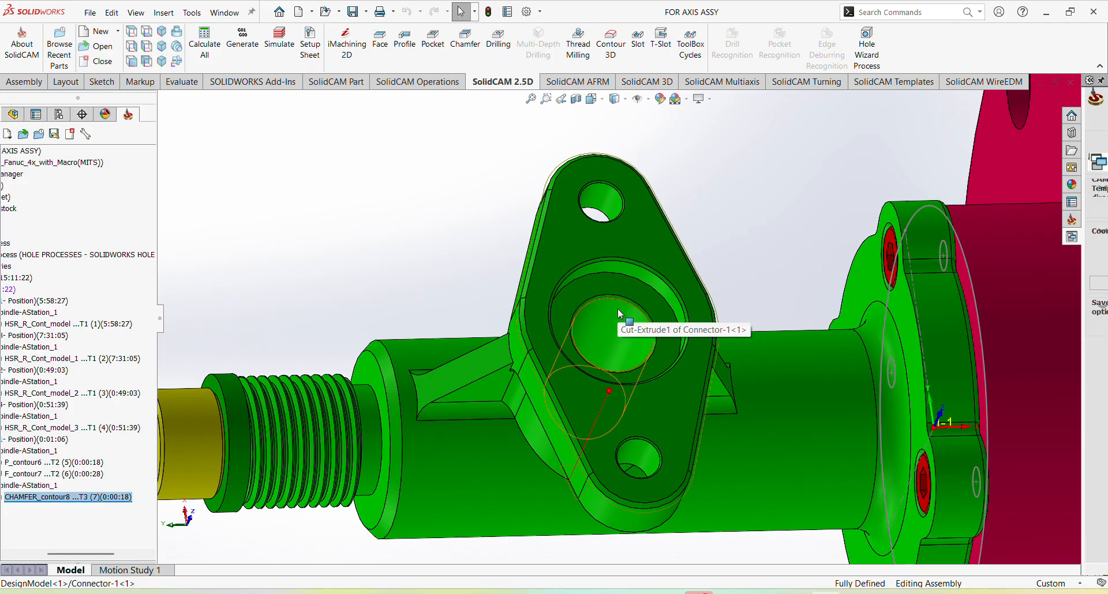
left_click(617, 313)
left_click_drag(106, 556, 72, 556)
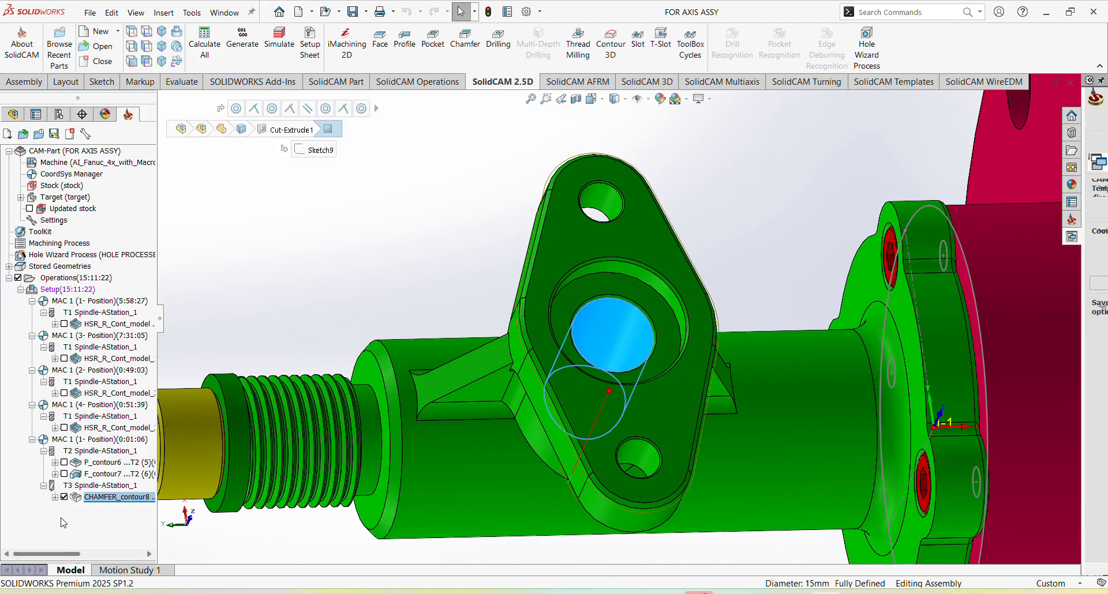
left_click(63, 498)
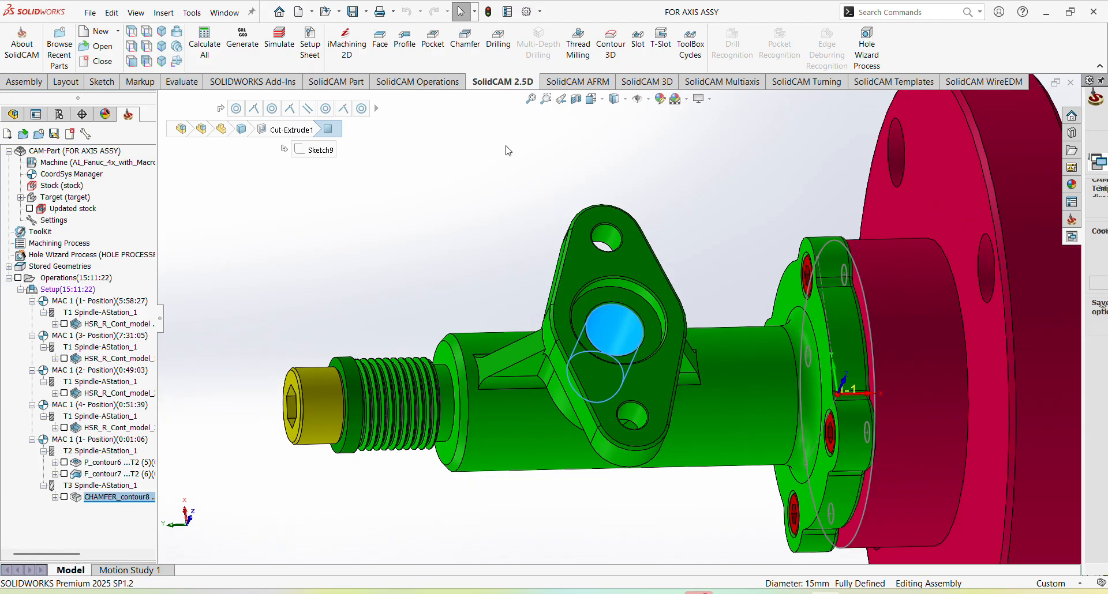
Create a drilling operation at MAC 1 (1- Position) with the flange's central bore center as geometry.
left_click(500, 57)
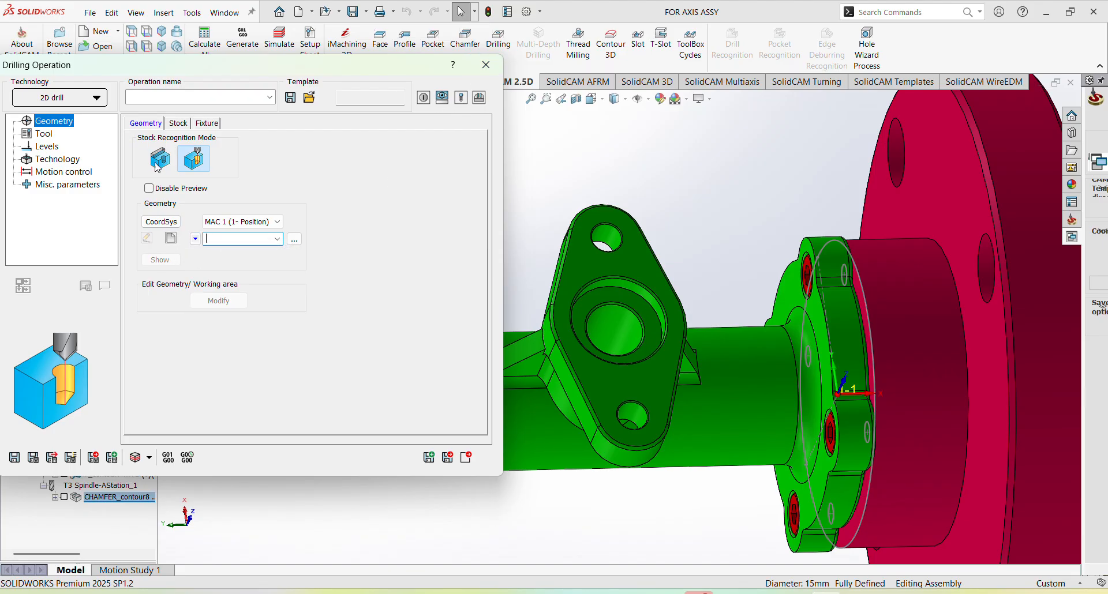
left_click(175, 238)
left_click(621, 313)
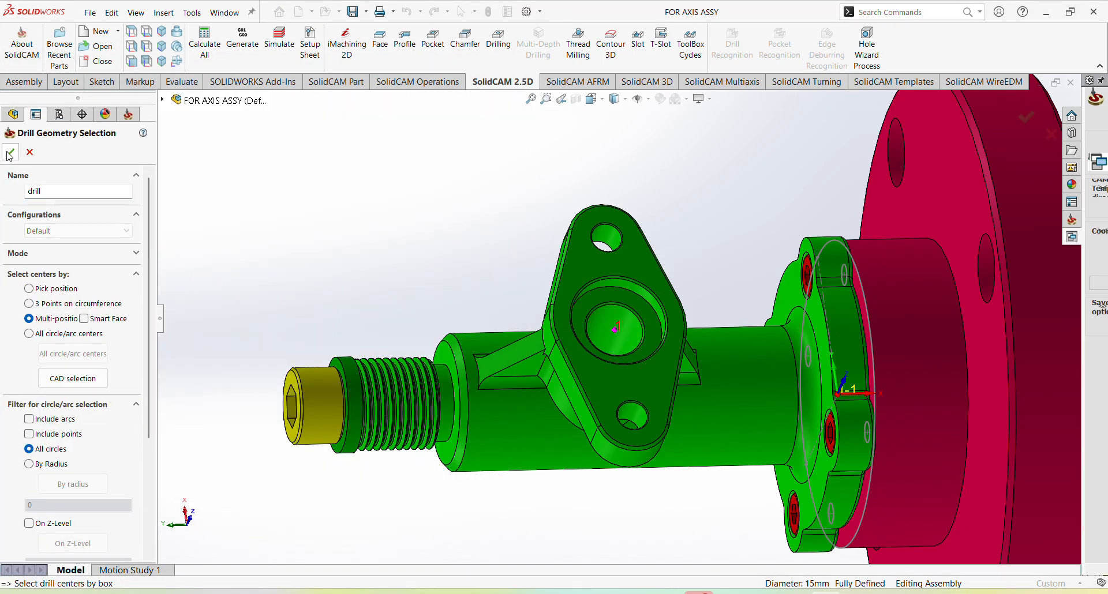
left_click(10, 152)
Add a 4 mm center drill described as "4 center drill" and assign it to the drilling operation.
left_click(46, 135)
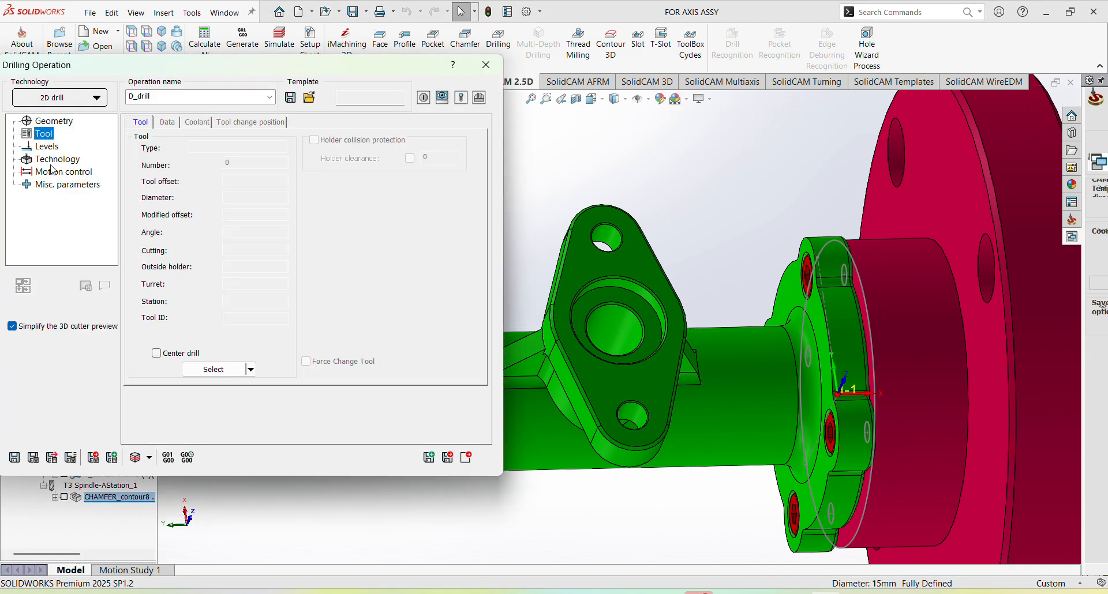
left_click(187, 368)
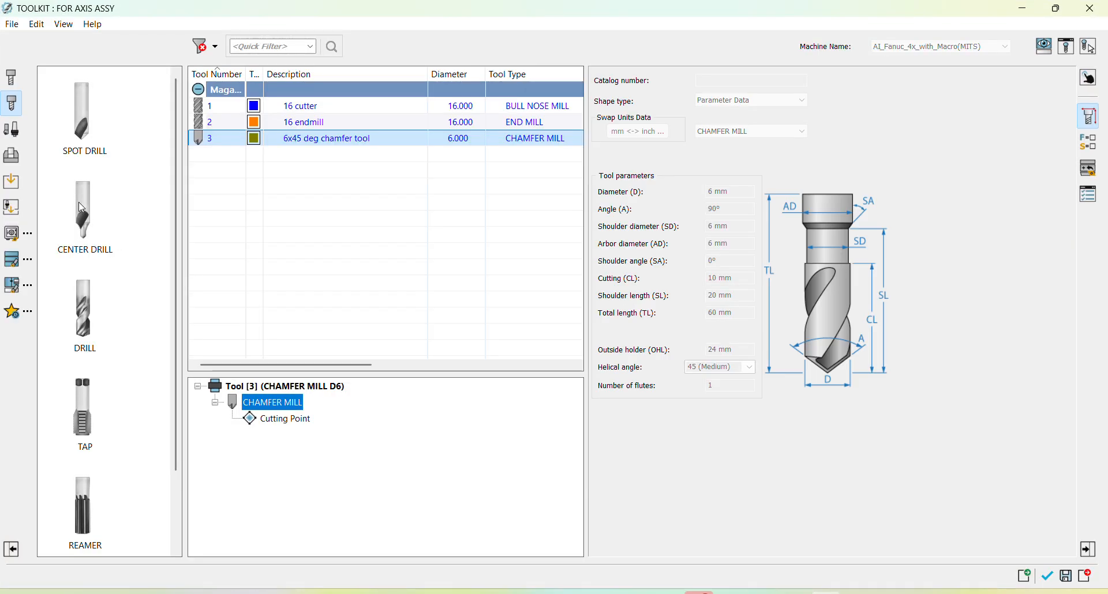
double_click(83, 208)
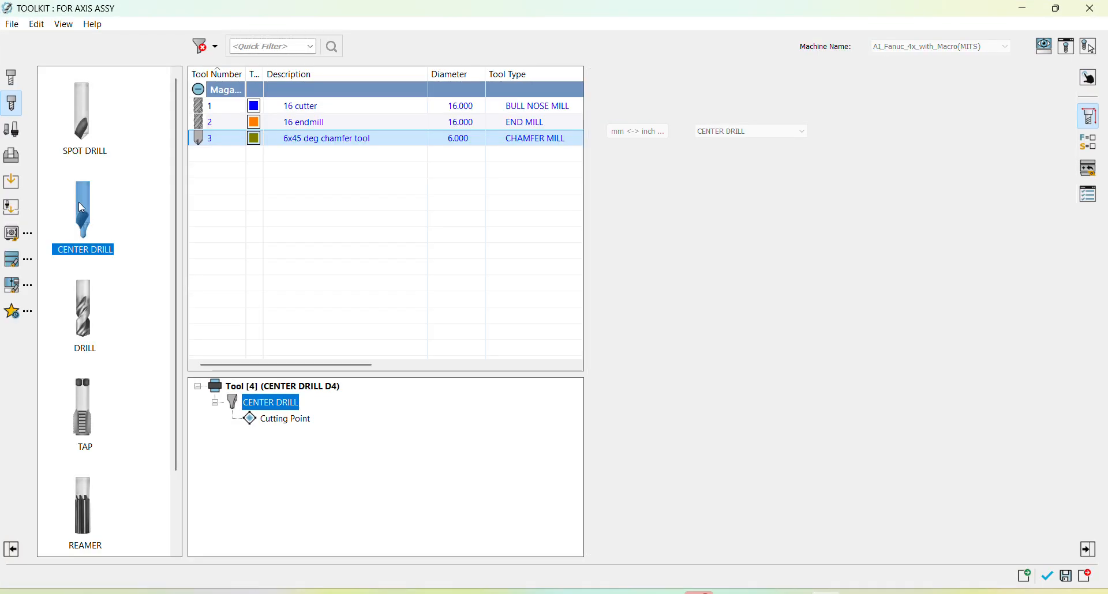
left_click(1083, 197)
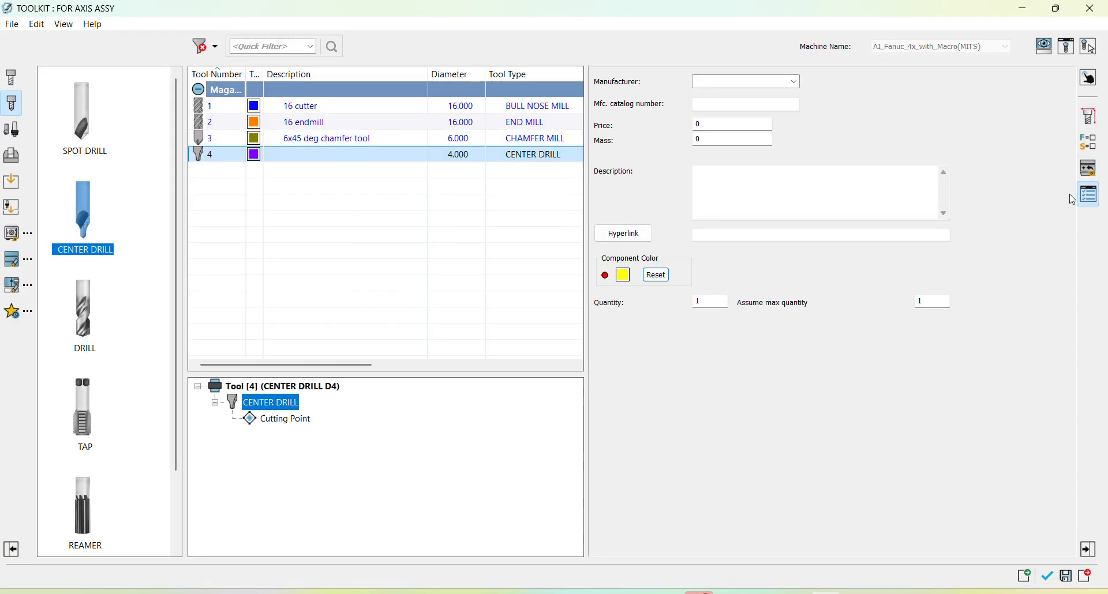
left_click(813, 187)
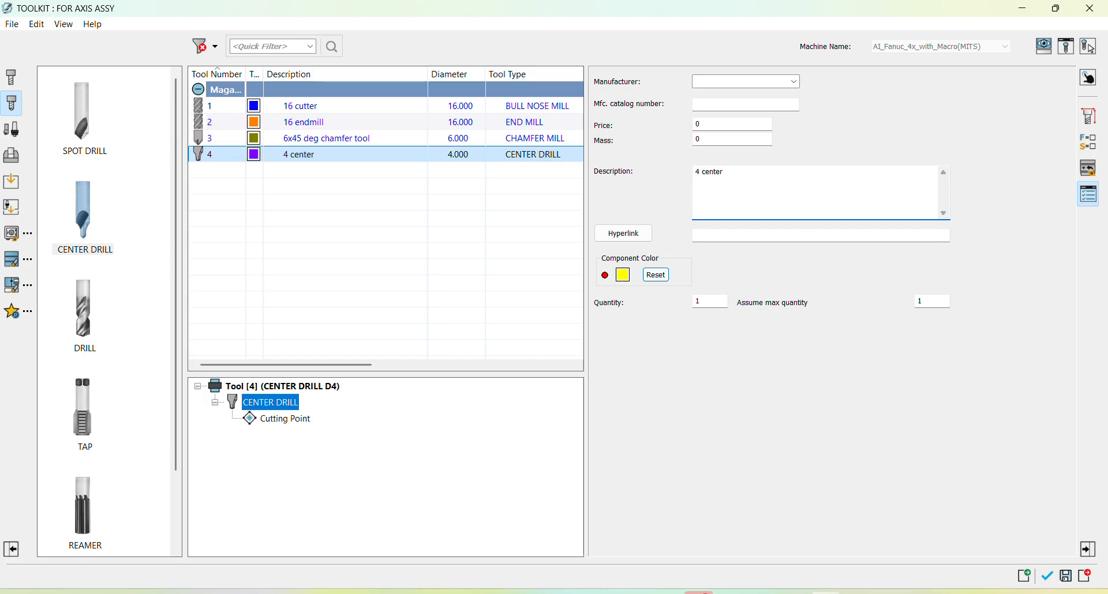
type("4 center drill")
left_click(1048, 577)
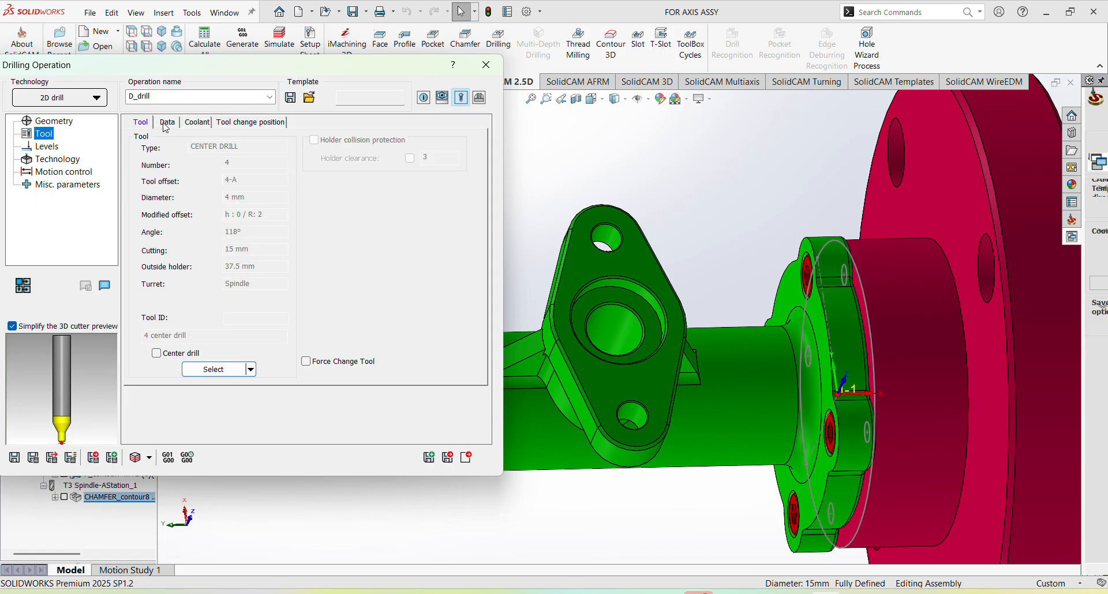
Set the center drill's feed Z to 80 mm/min and spin to 1000 rpm, and pick the angled flange's face as the upper level.
left_click(168, 123)
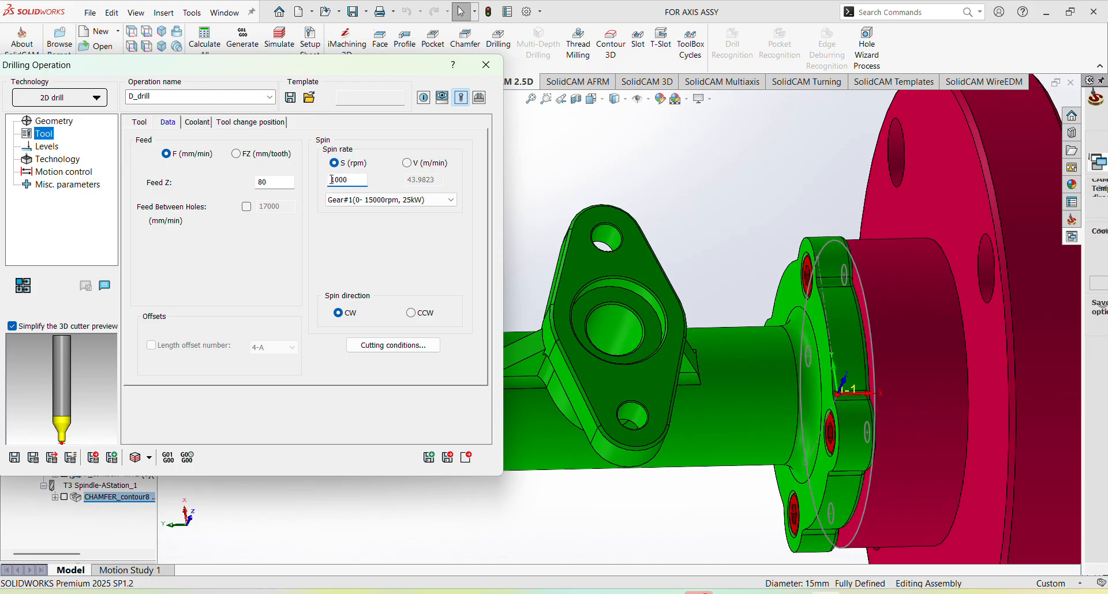
left_click(47, 146)
left_click(166, 238)
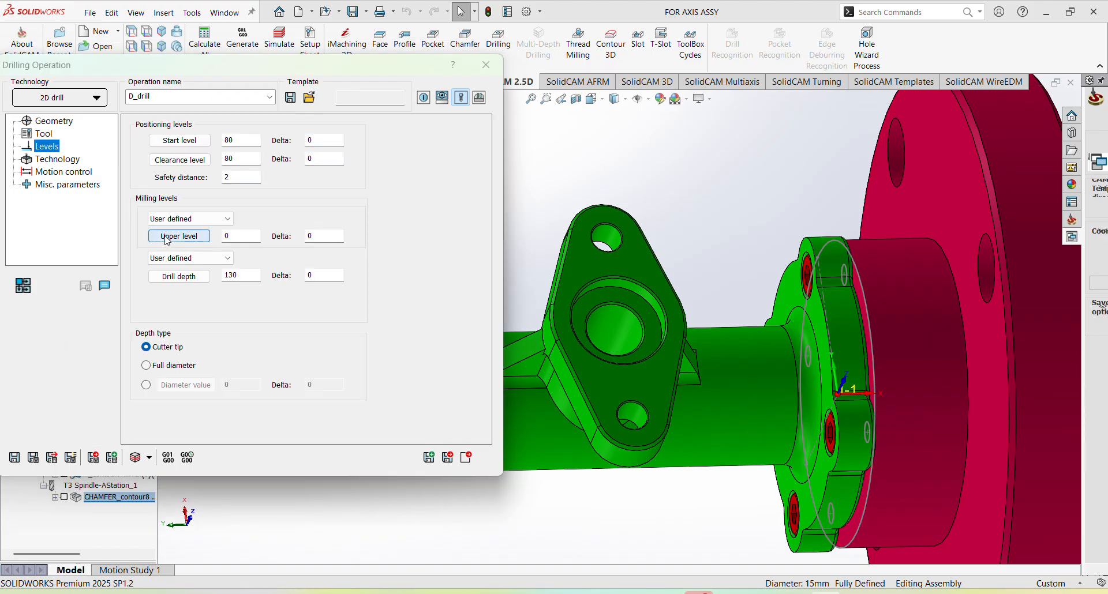
left_click(593, 271)
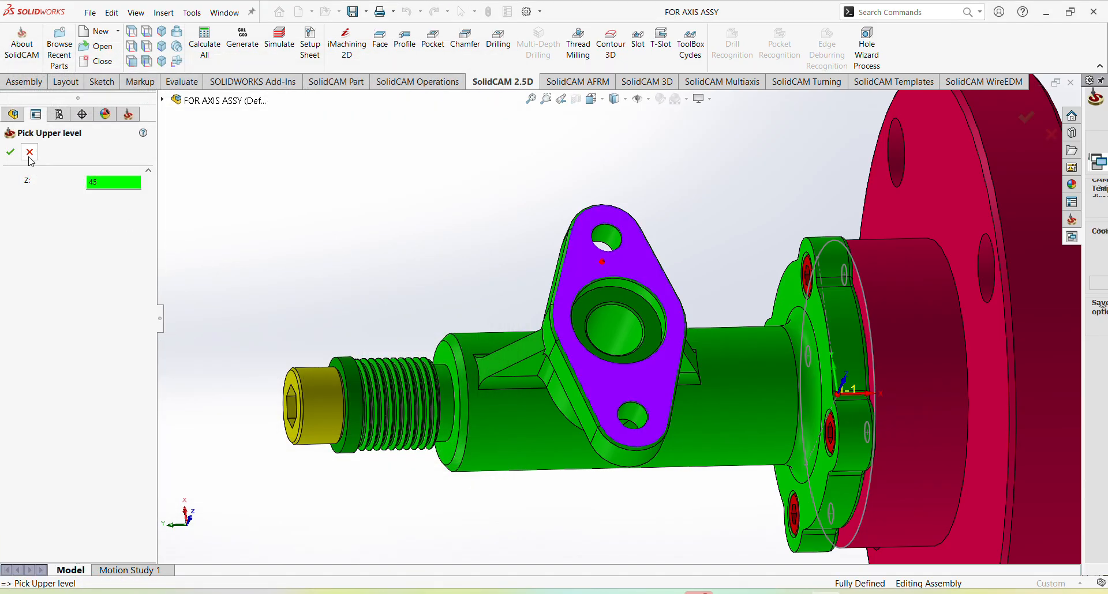
left_click(10, 152)
Pick a lower level at the flange's central bore and replace its drill depth with a shallow one ending at Z 43.5.
left_click(176, 276)
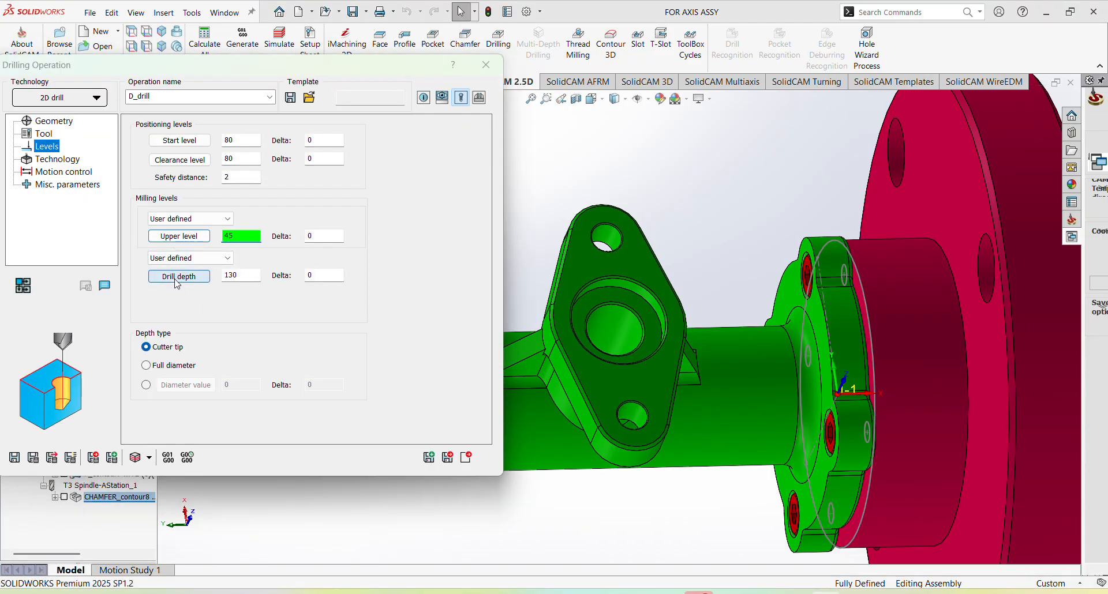
scroll(651, 393, "down", 3)
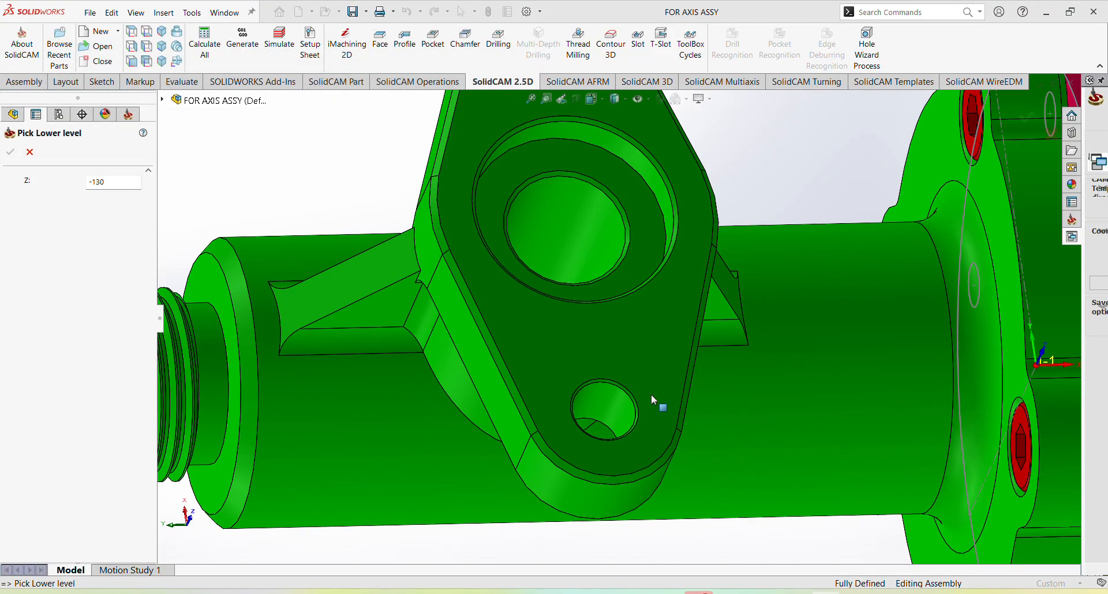
left_click(663, 188)
left_click(11, 153)
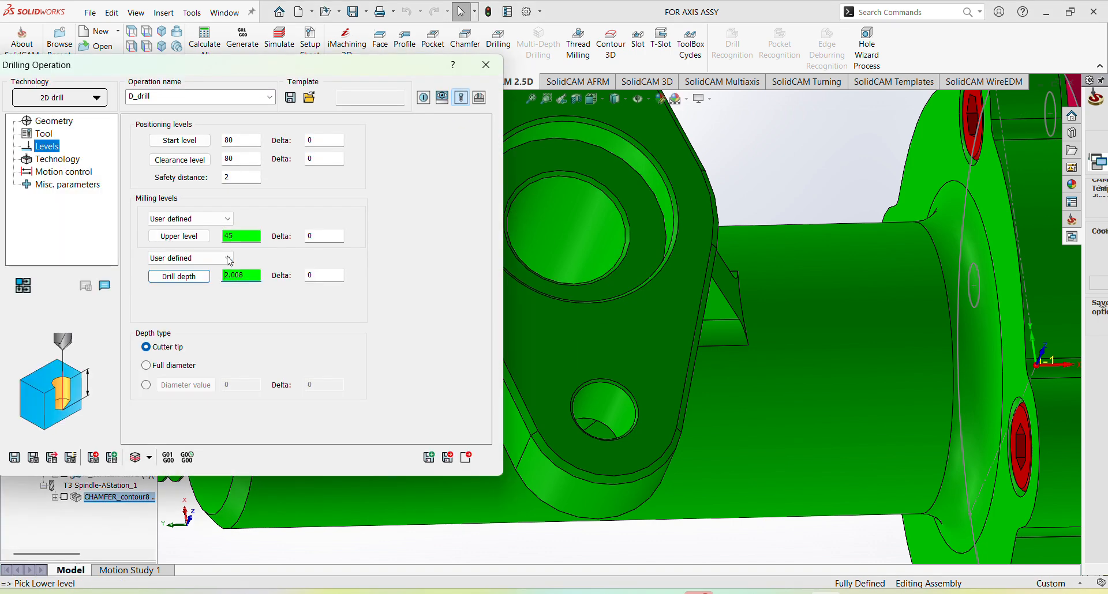
double_click(249, 277)
type("2")
Choose the plain Drilling cycle with shortest-distance sorting, and save and calculate the center-drilling operation.
left_click(57, 159)
left_click(388, 156)
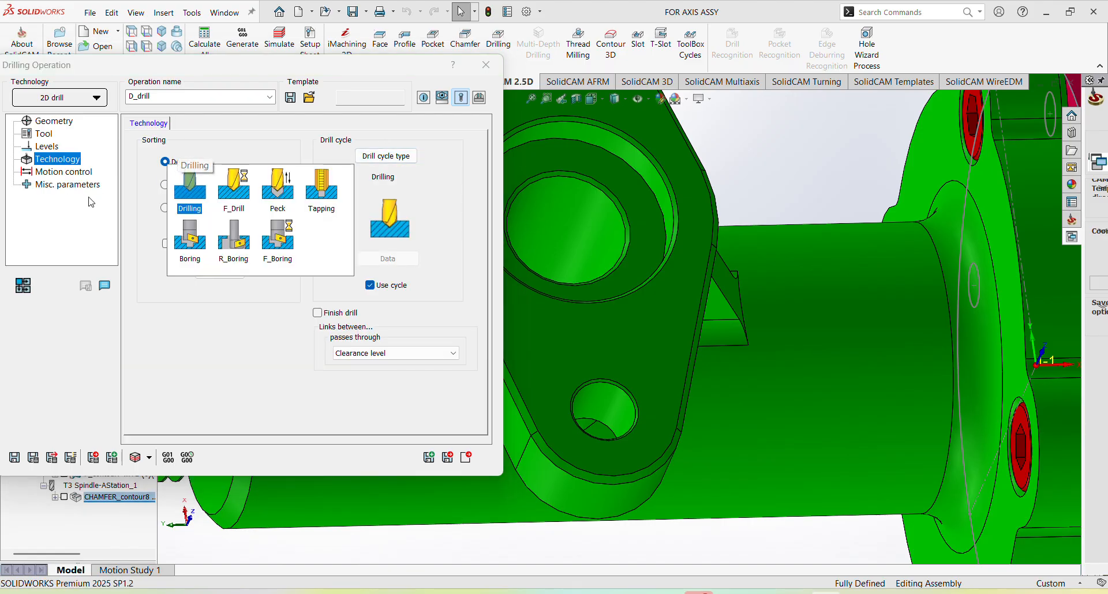
left_click(191, 190)
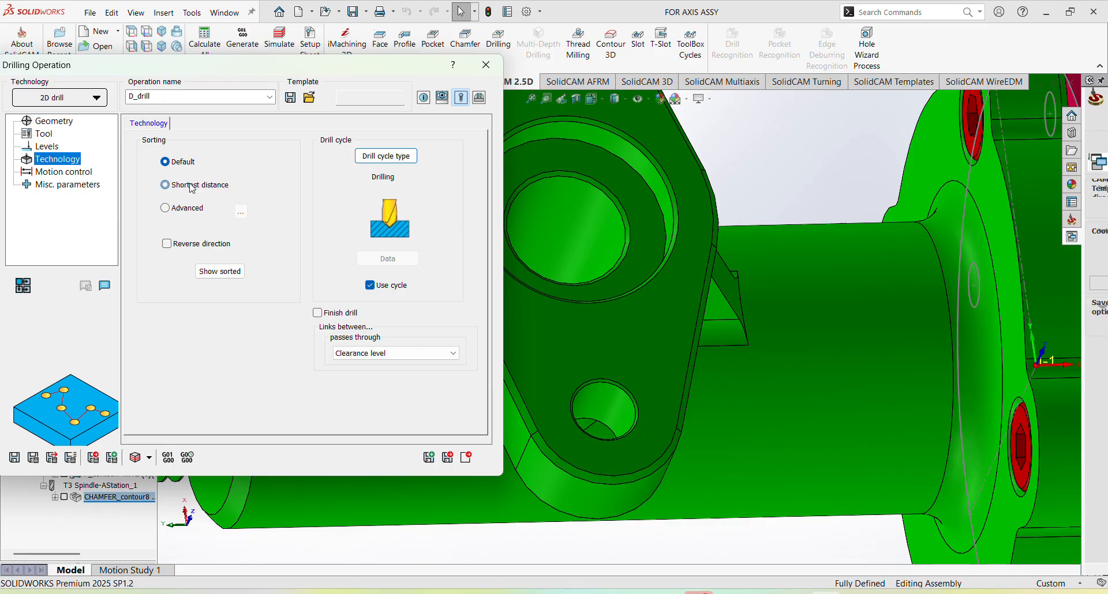
left_click(34, 457)
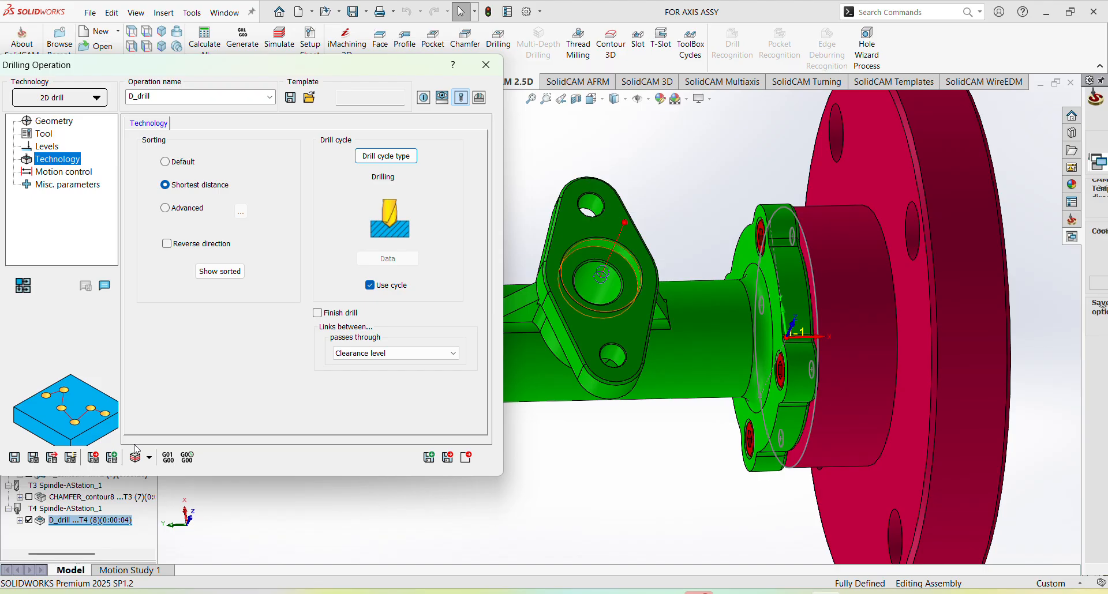
Simulate the center-drilling operation in SolidVerify and examine the spot on the flange face.
left_click(135, 457)
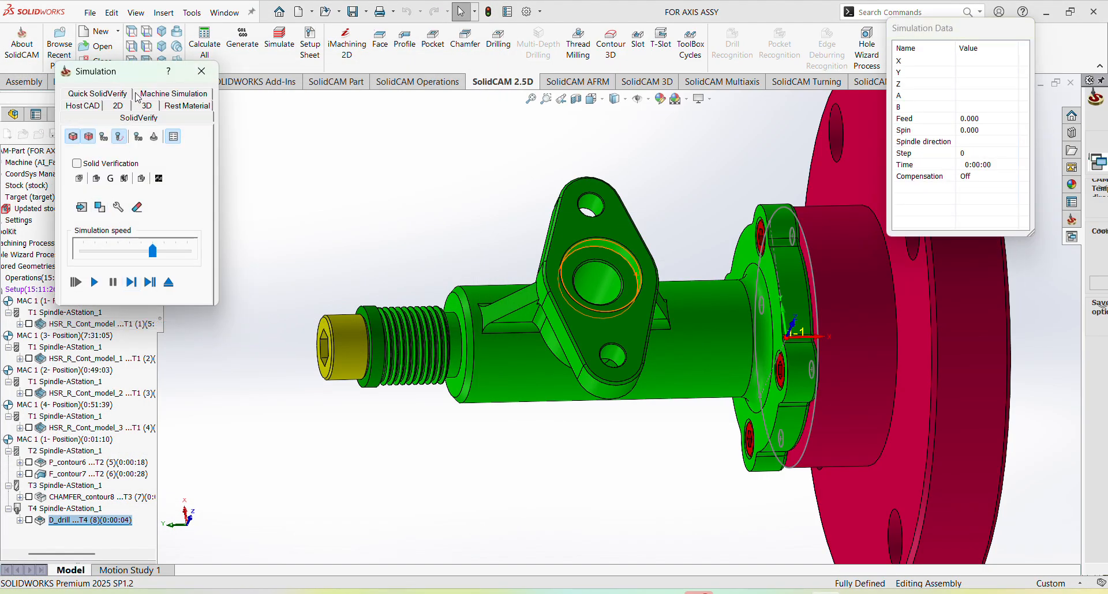
left_click(154, 135)
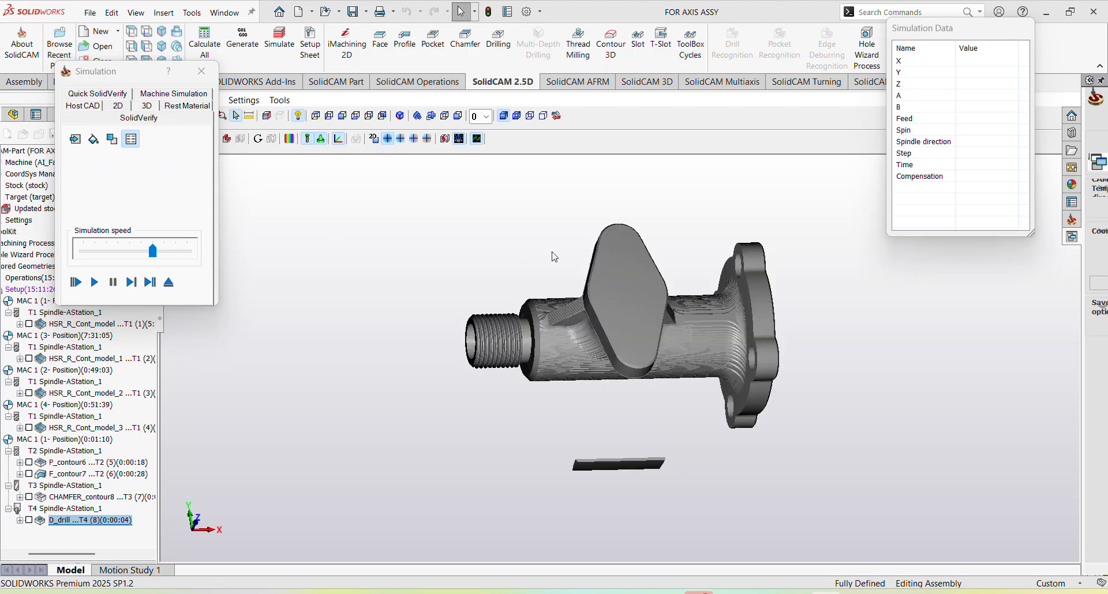
left_click(92, 284)
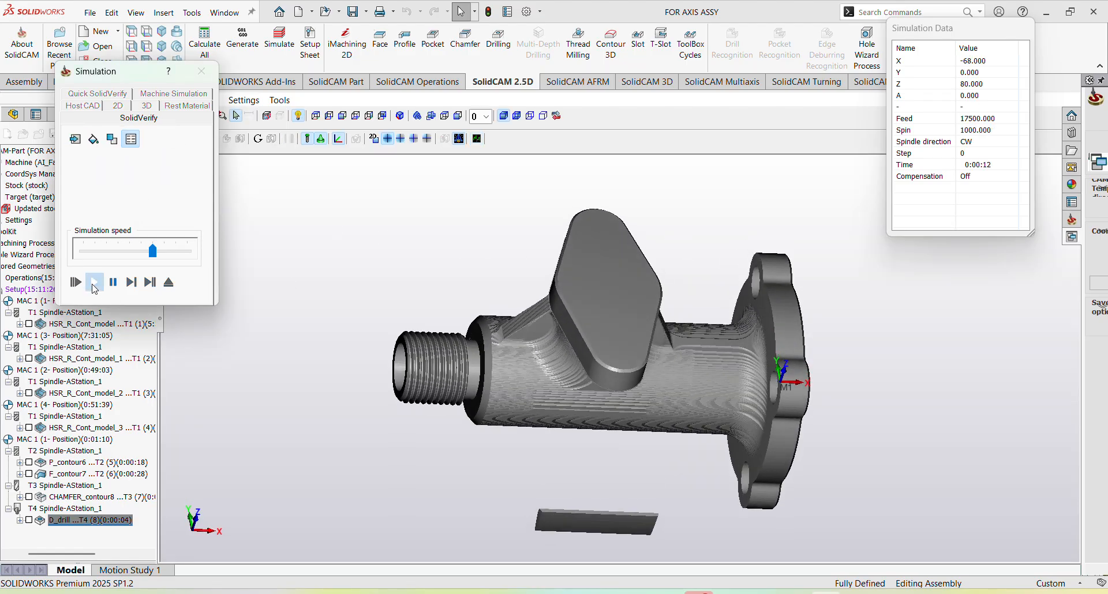
scroll(589, 297, "up", 3)
scroll(615, 289, "down", 2)
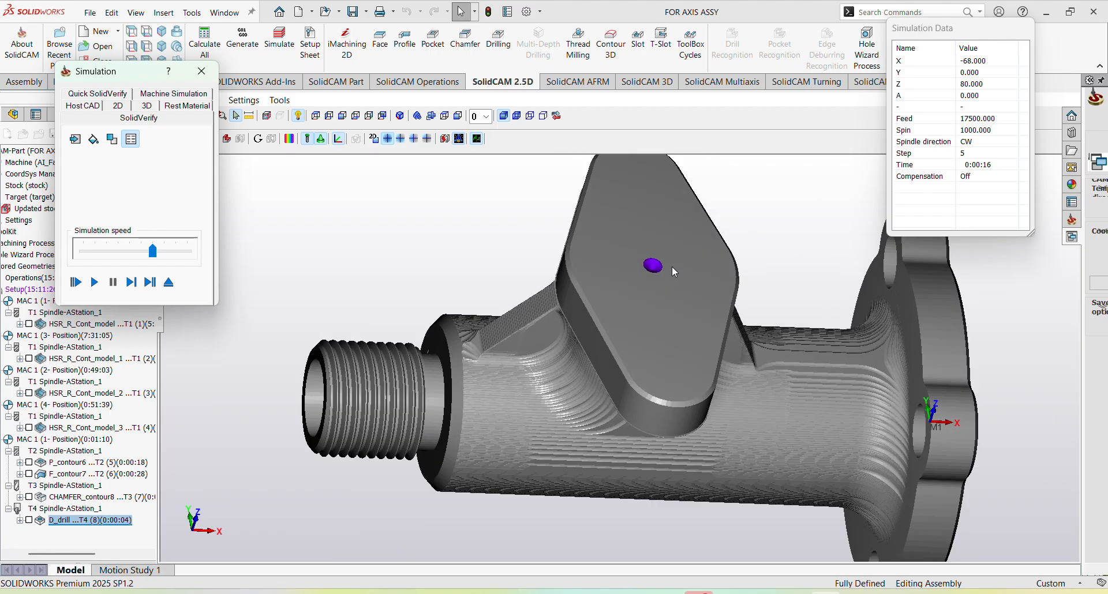
left_click(202, 71)
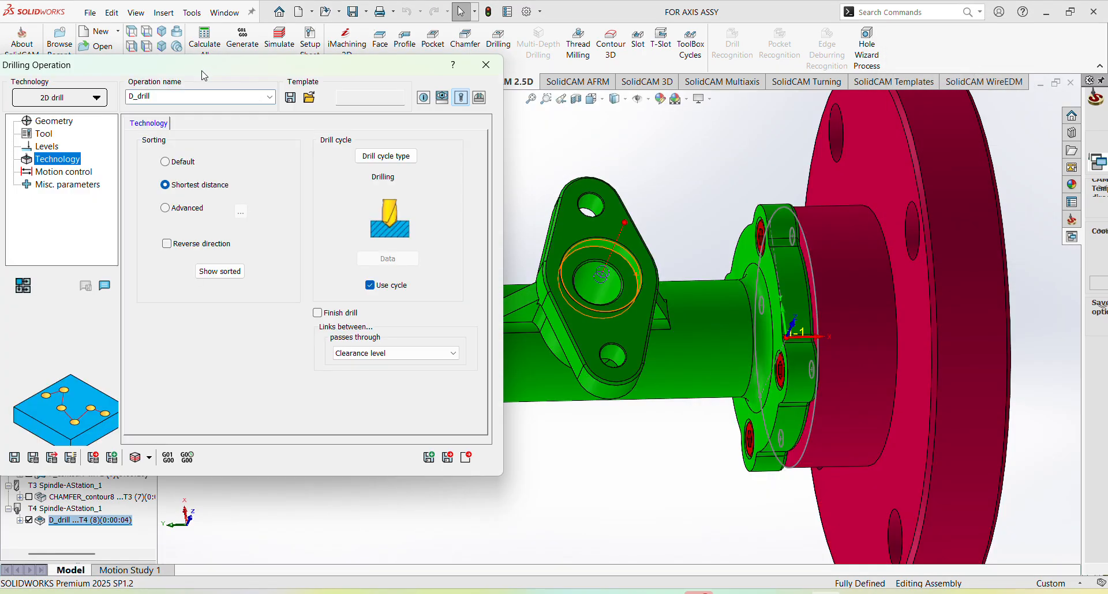
Duplicate the center-drilling operation and assign it a new 15 mm drill described as "15 drill".
left_click(430, 459)
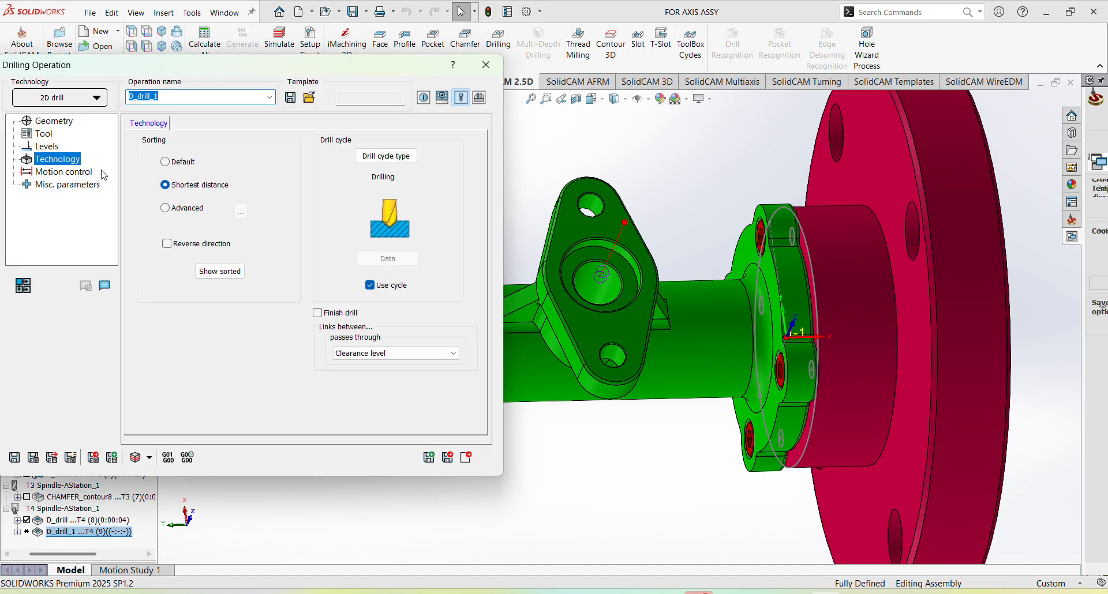
left_click(45, 137)
left_click(218, 373)
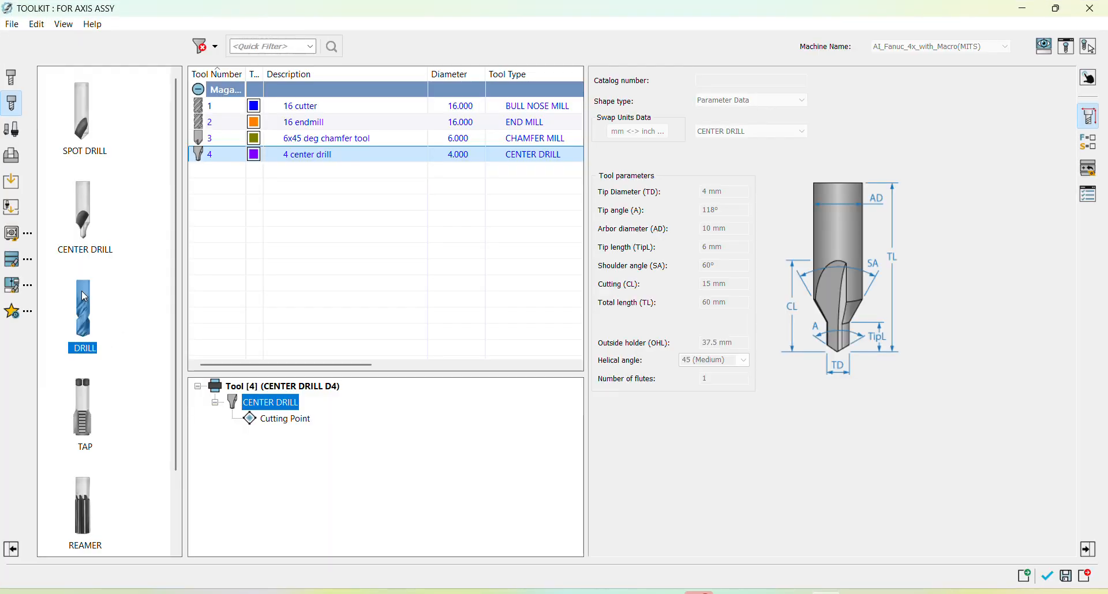
double_click(85, 297)
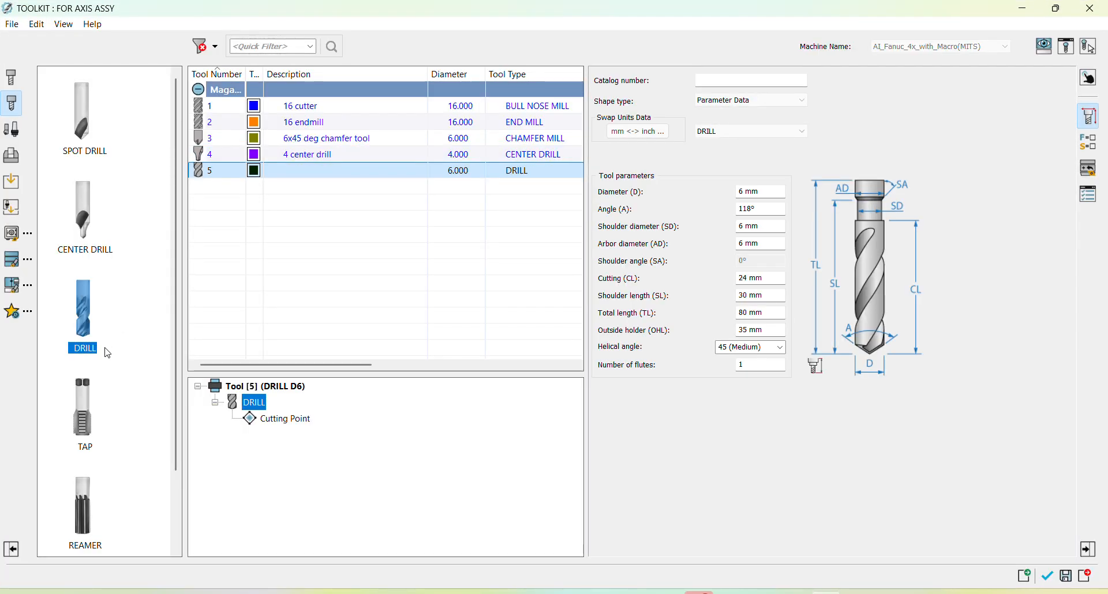
left_click(747, 193)
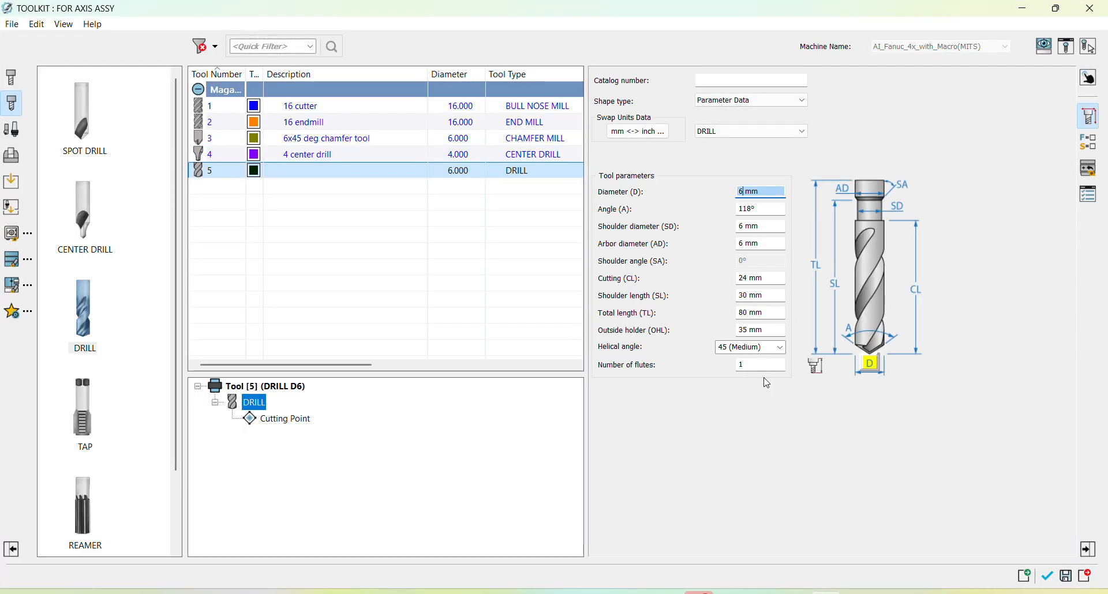
key("Tab")
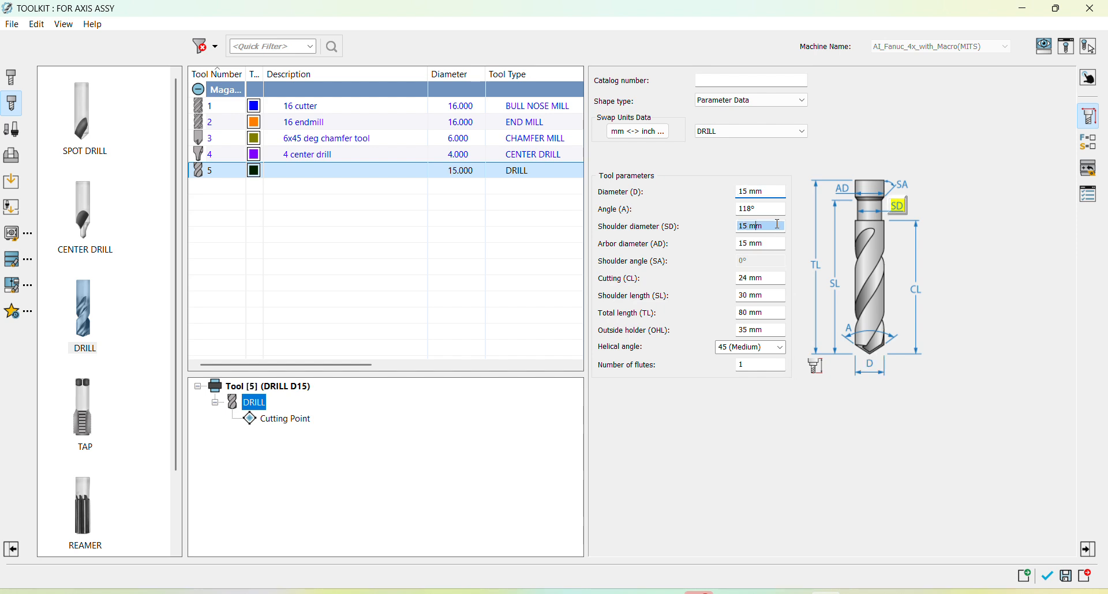
left_click(1089, 195)
left_click(812, 186)
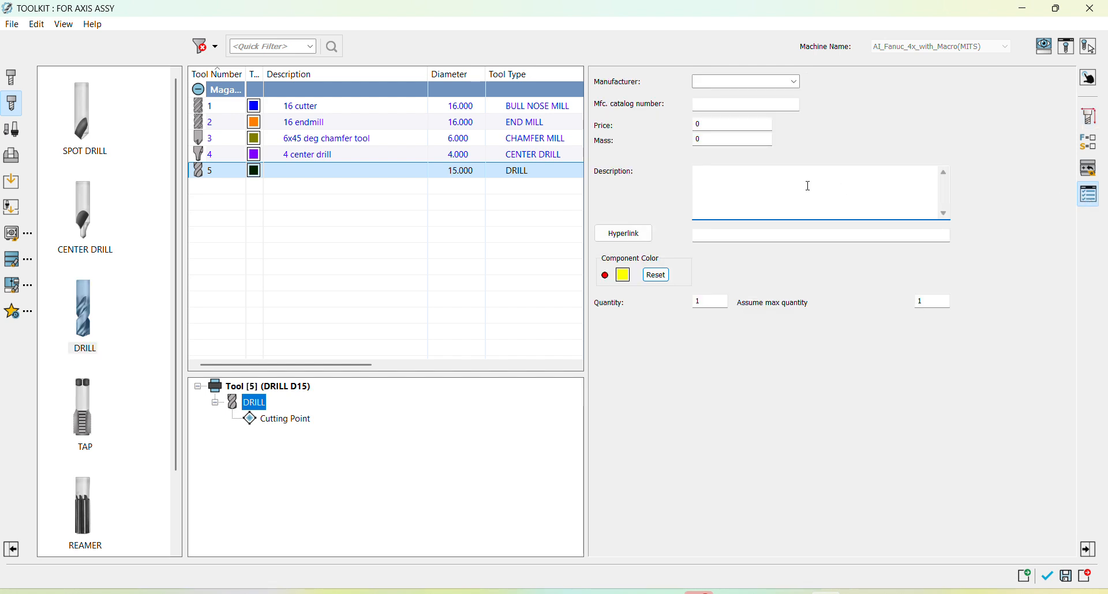
type("drill")
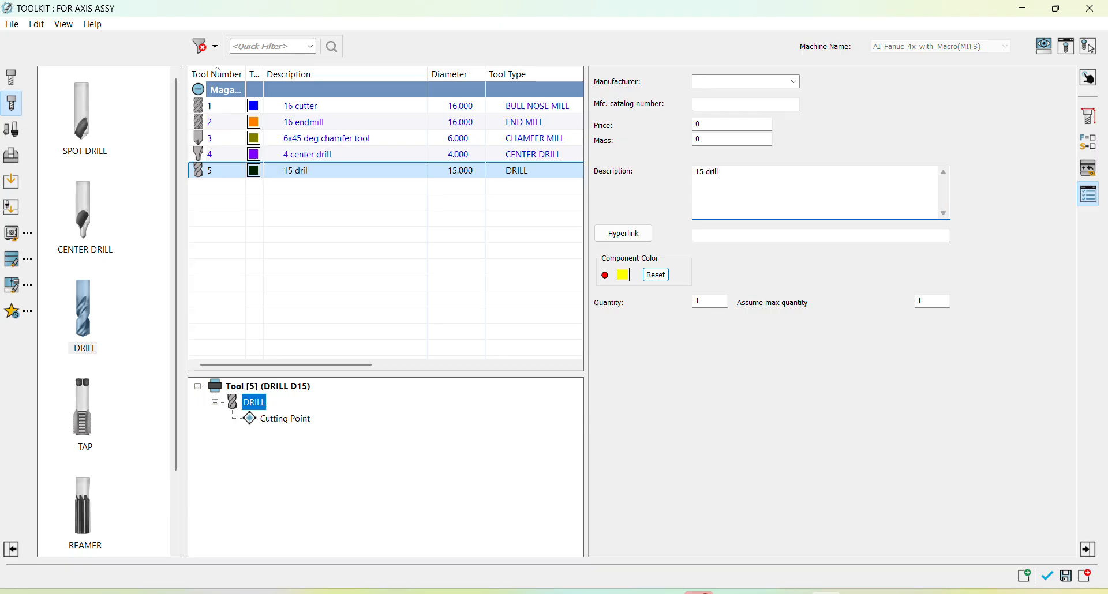
left_click(1049, 575)
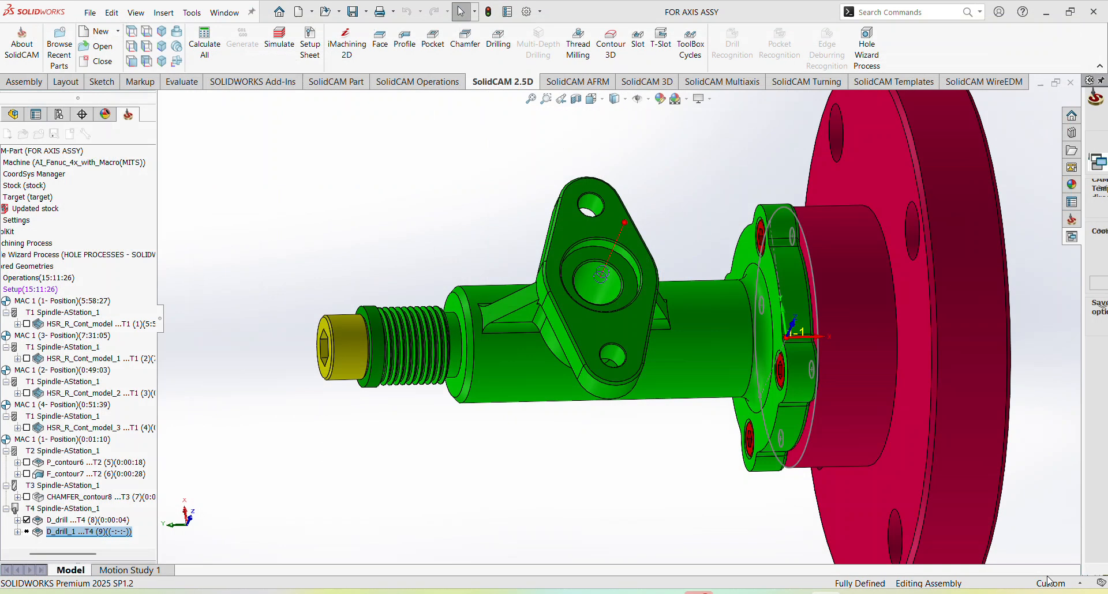
Set the 15 mm drill's feed Z to 40 mm/min and its spin rate, and pick the flange face as the upper level.
left_click(167, 122)
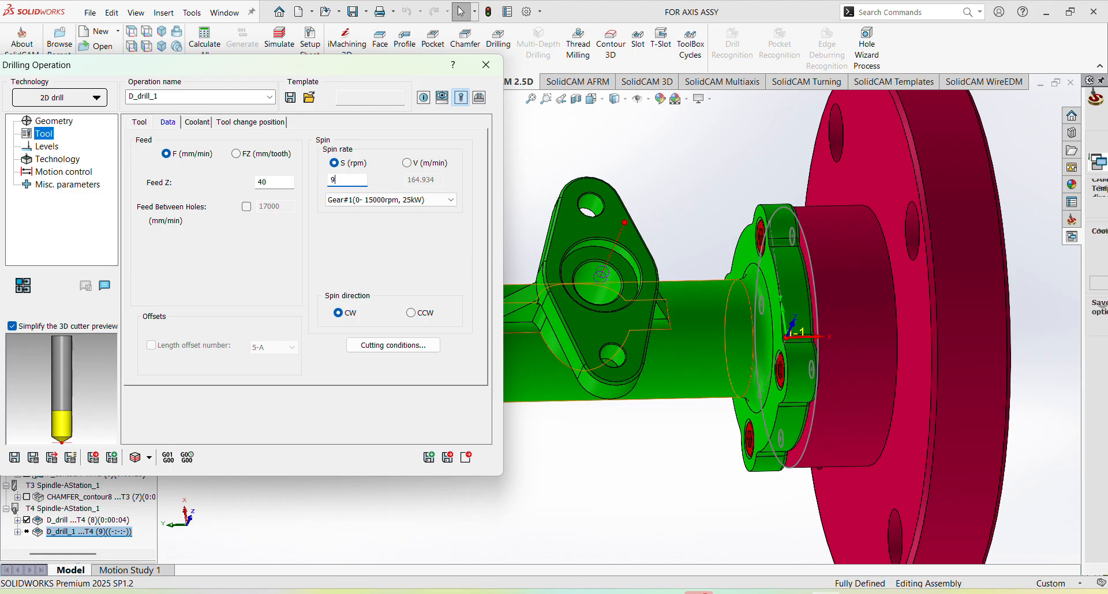
left_click(47, 147)
left_click(214, 231)
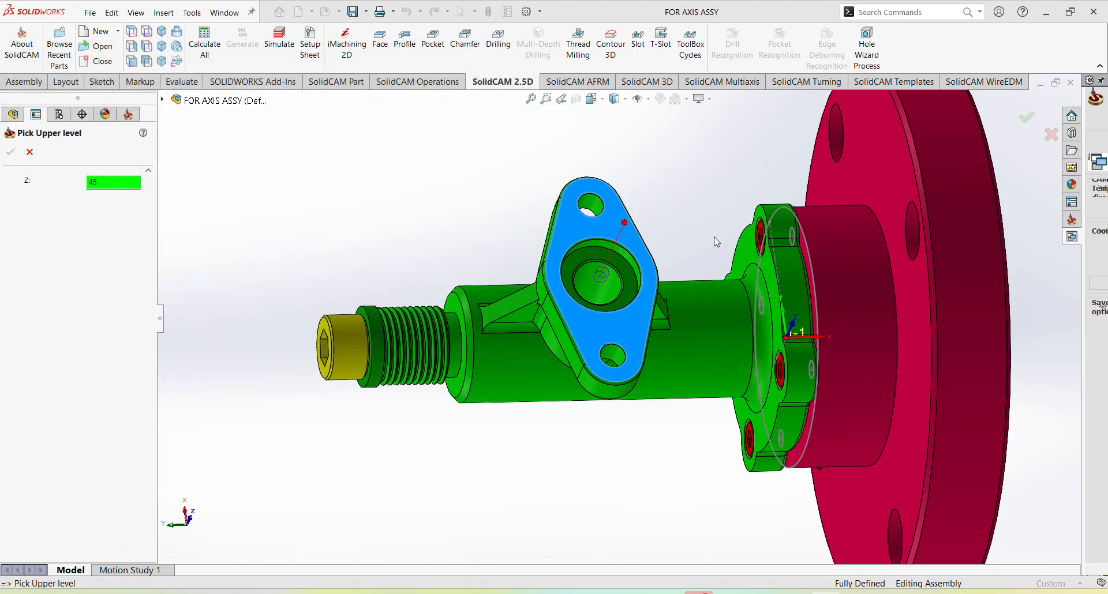
left_click(567, 229)
left_click(10, 152)
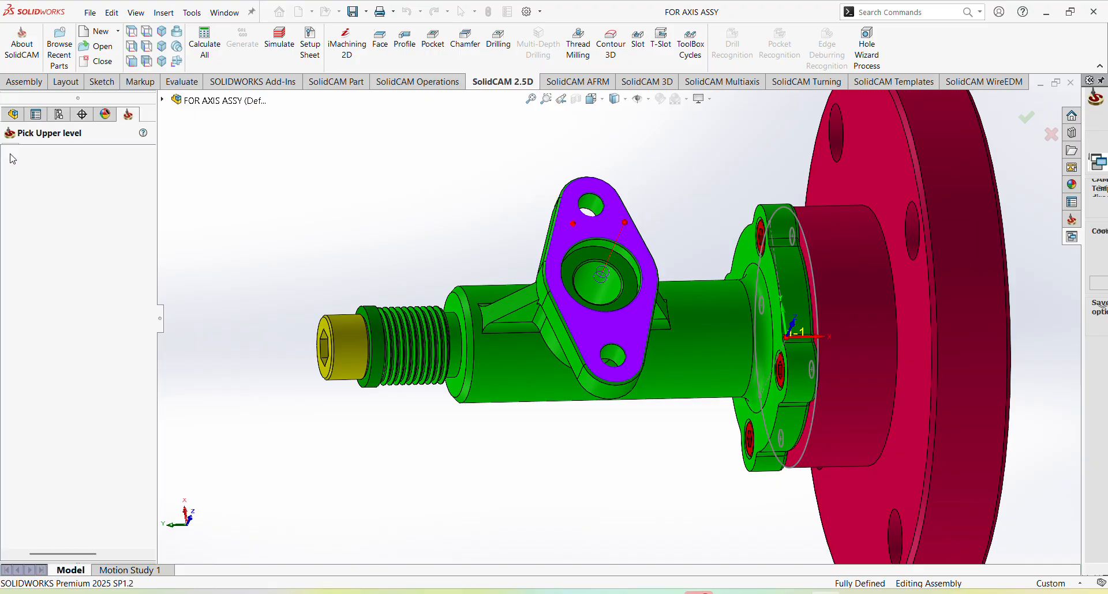
Pick the lower level at the tubular body's central axis for a drill depth of 45 mm.
left_click(180, 278)
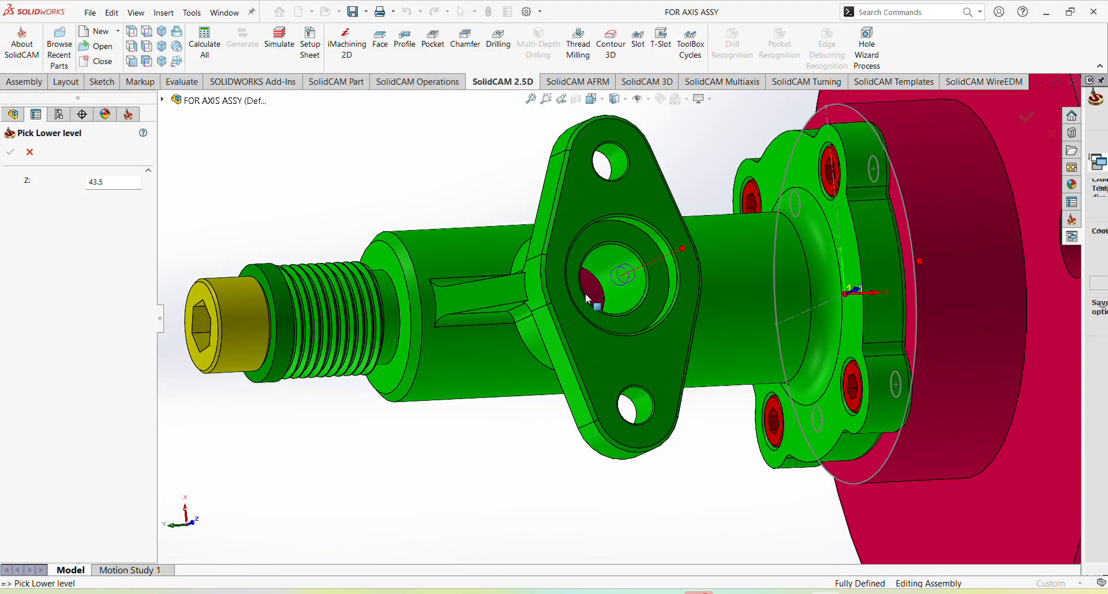
middle_click_drag(685, 309, 695, 198)
scroll(695, 198, "up", 3)
middle_click_drag(603, 440, 633, 447)
scroll(640, 437, "down", 3)
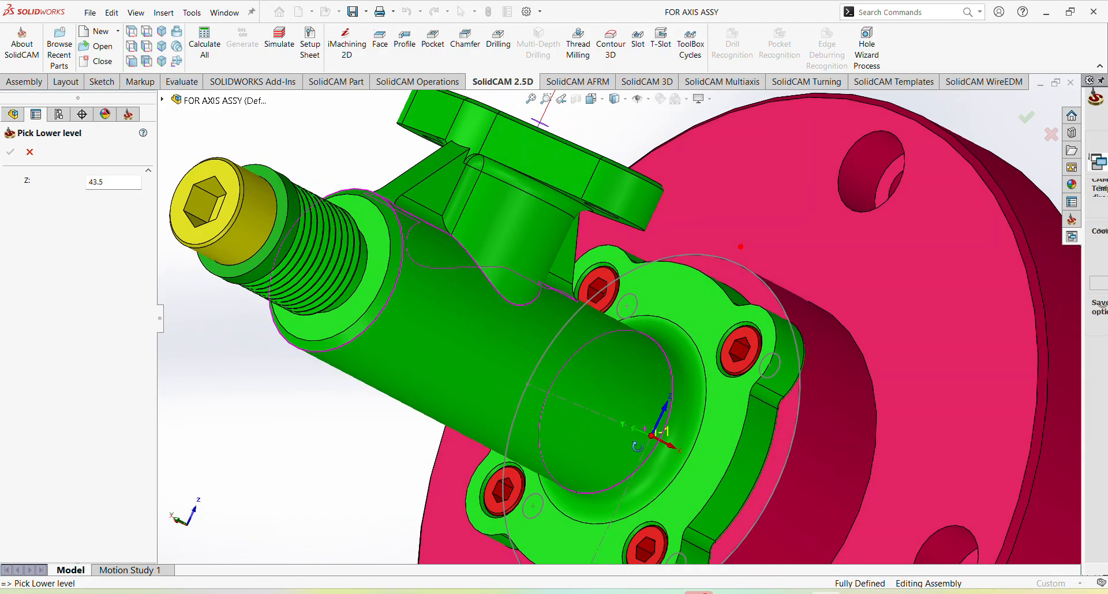
left_click(611, 423)
left_click(14, 155)
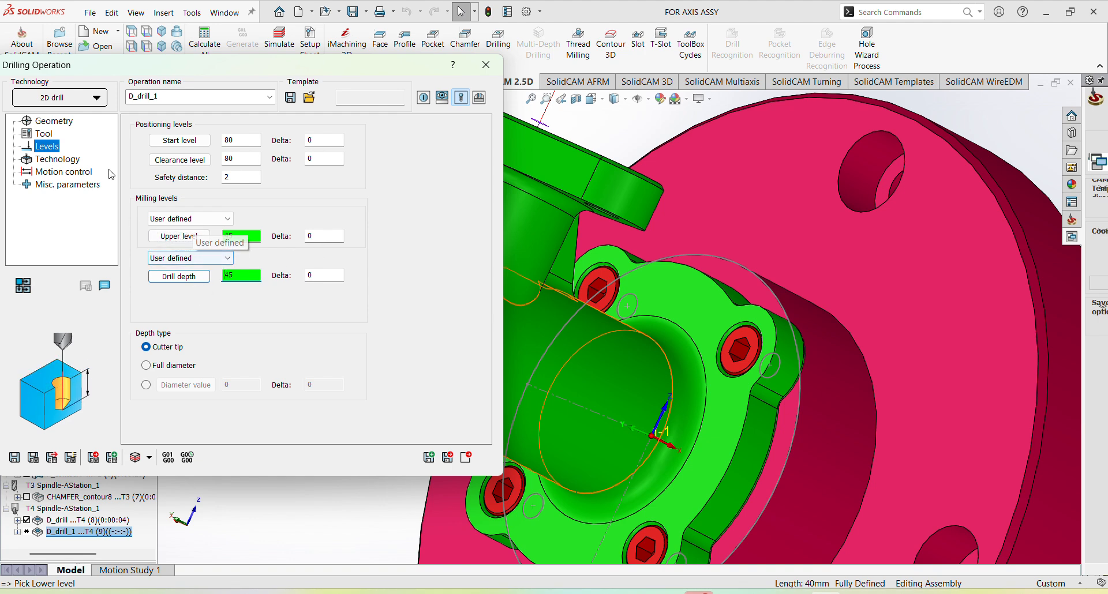
Switch the 15 mm drilling operation to a Peck cycle with a 3 mm step down, and save and calculate it.
left_click(60, 160)
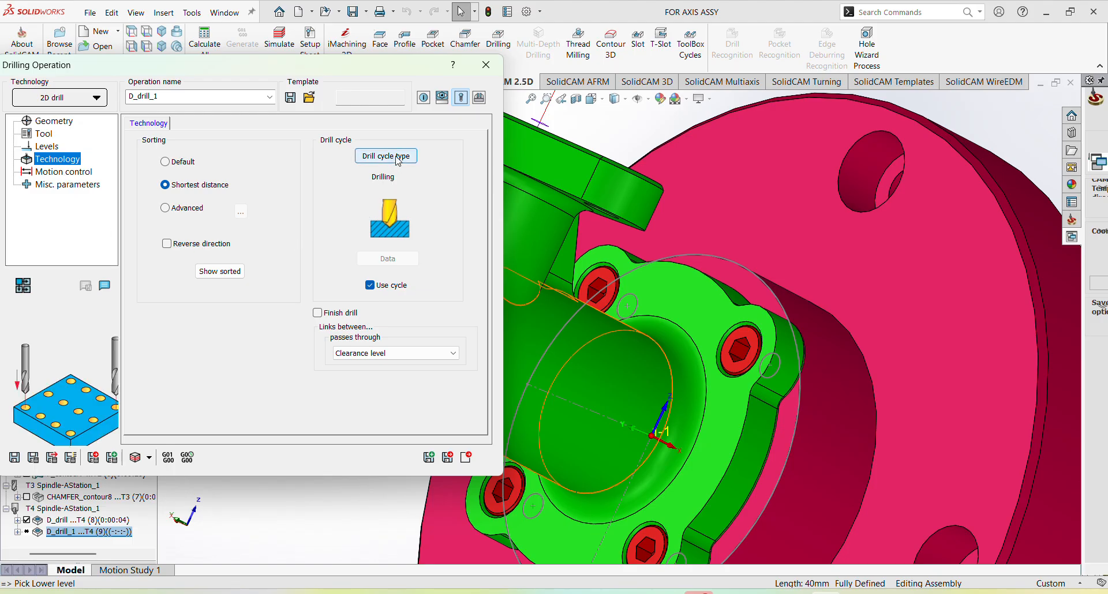
left_click(385, 156)
left_click(283, 184)
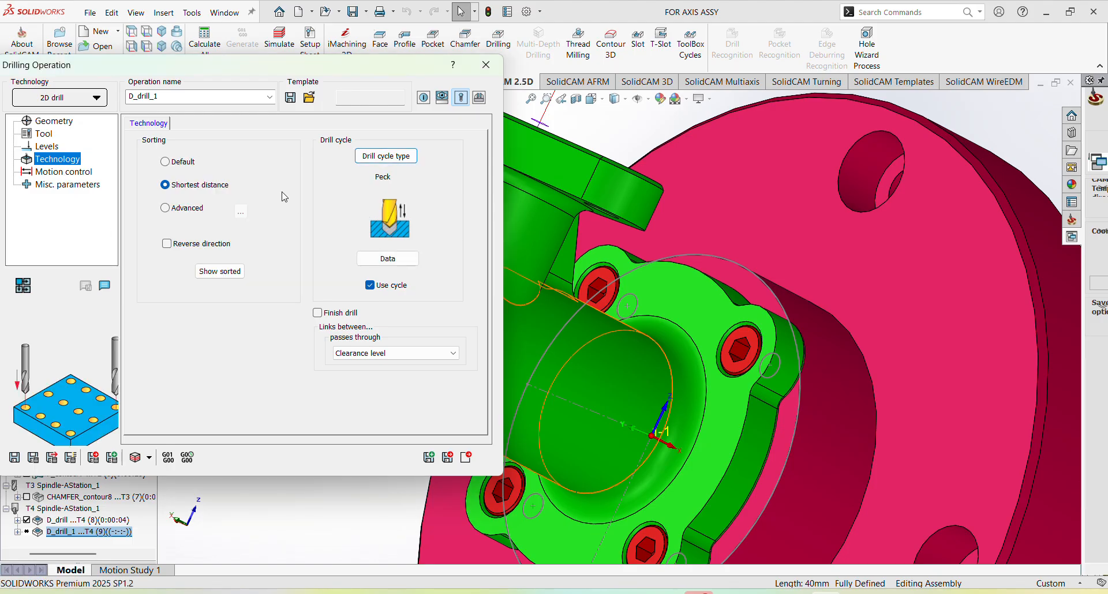
left_click(397, 259)
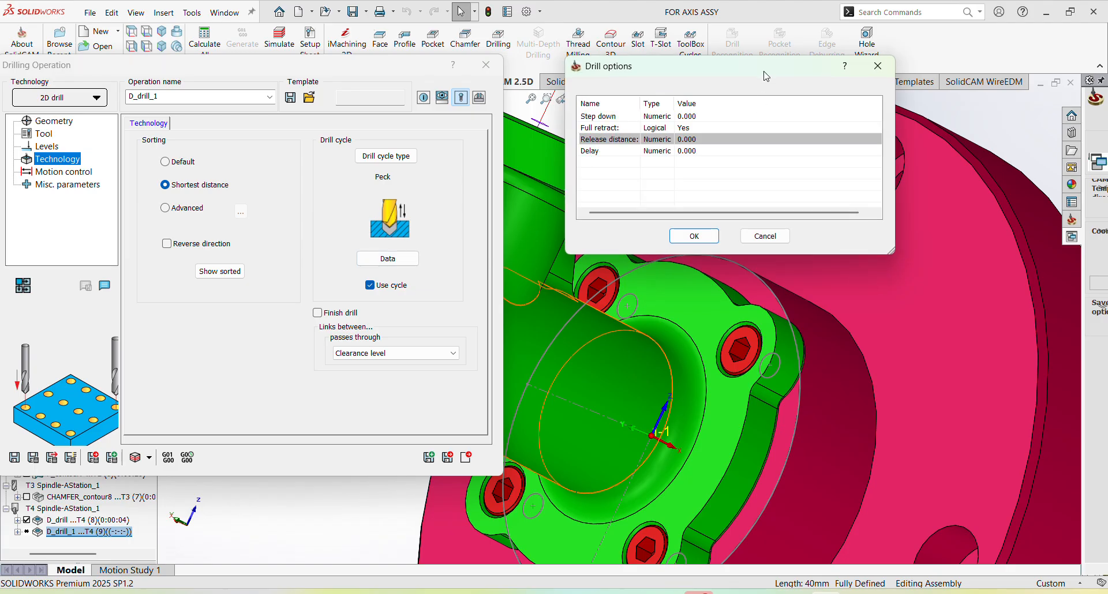
left_click(705, 117)
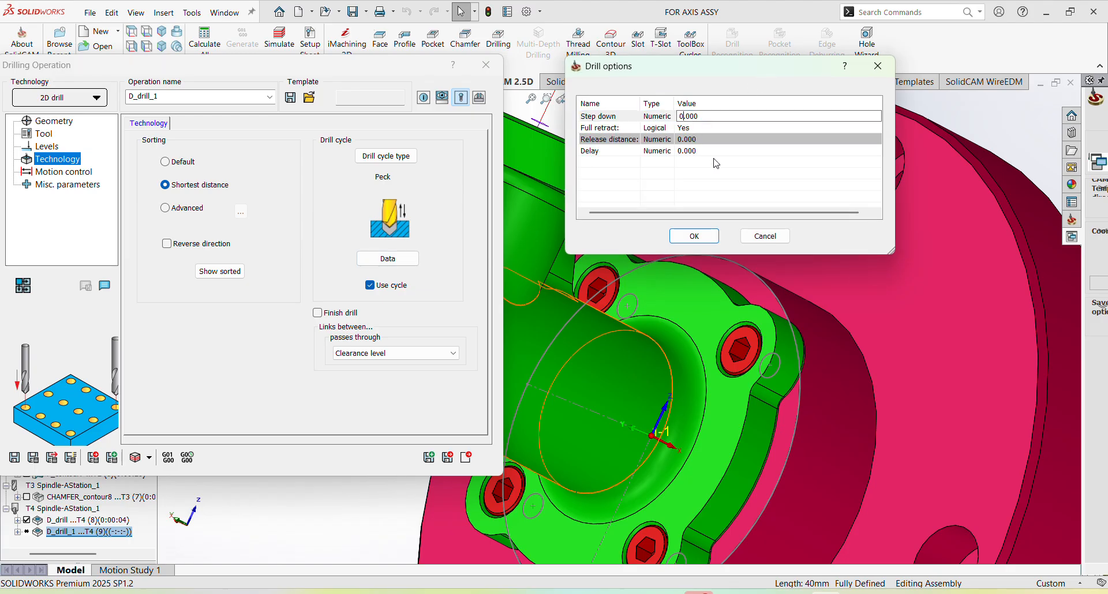
type("3")
left_click(694, 236)
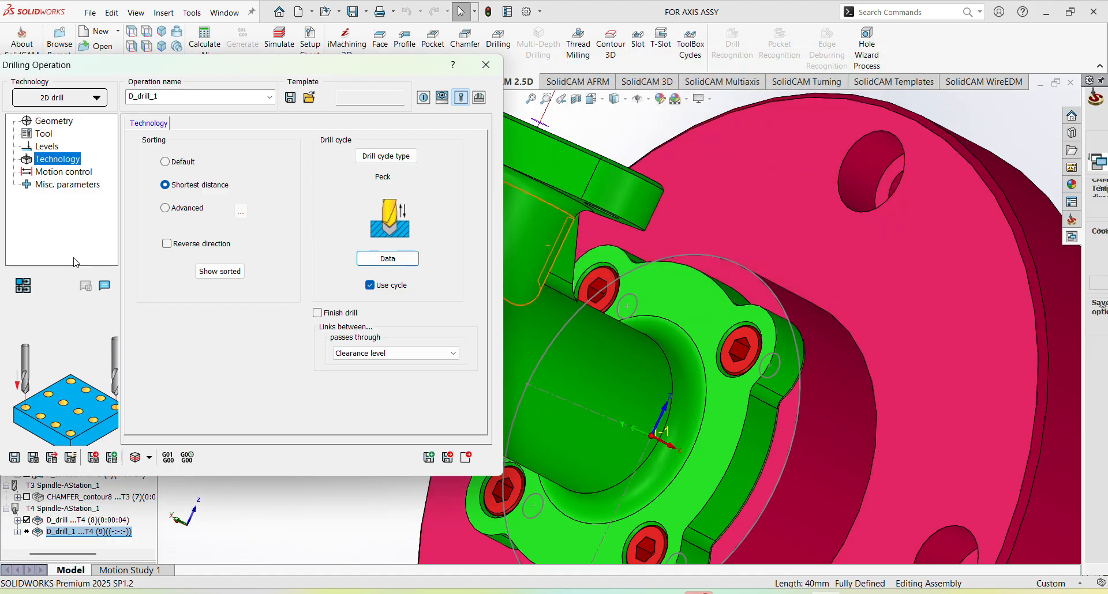
left_click(32, 458)
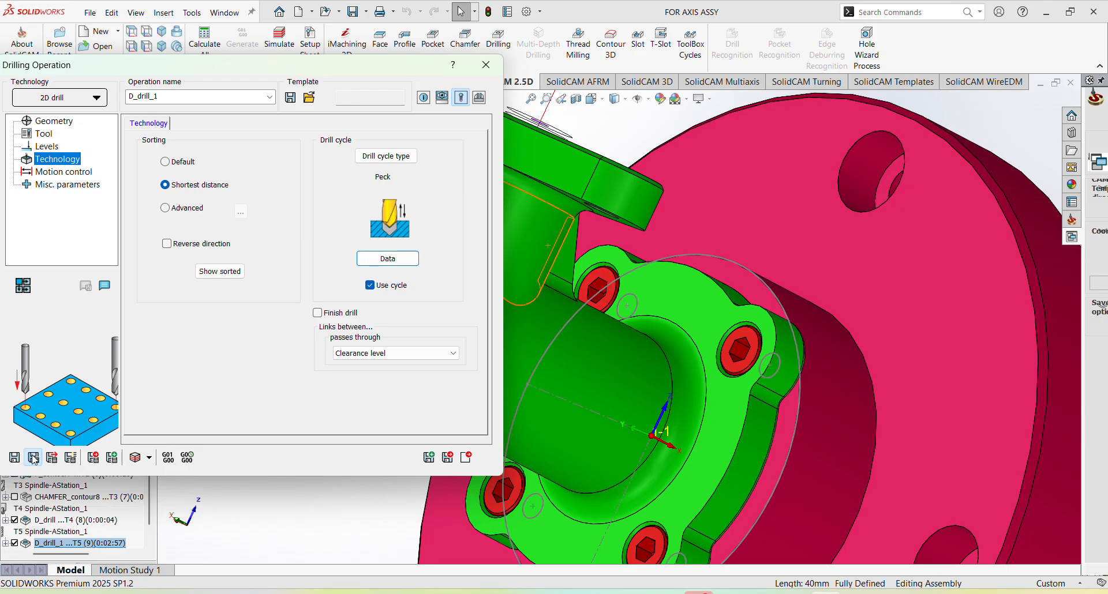
scroll(646, 259, "up", 5)
middle_click_drag(625, 235, 598, 282)
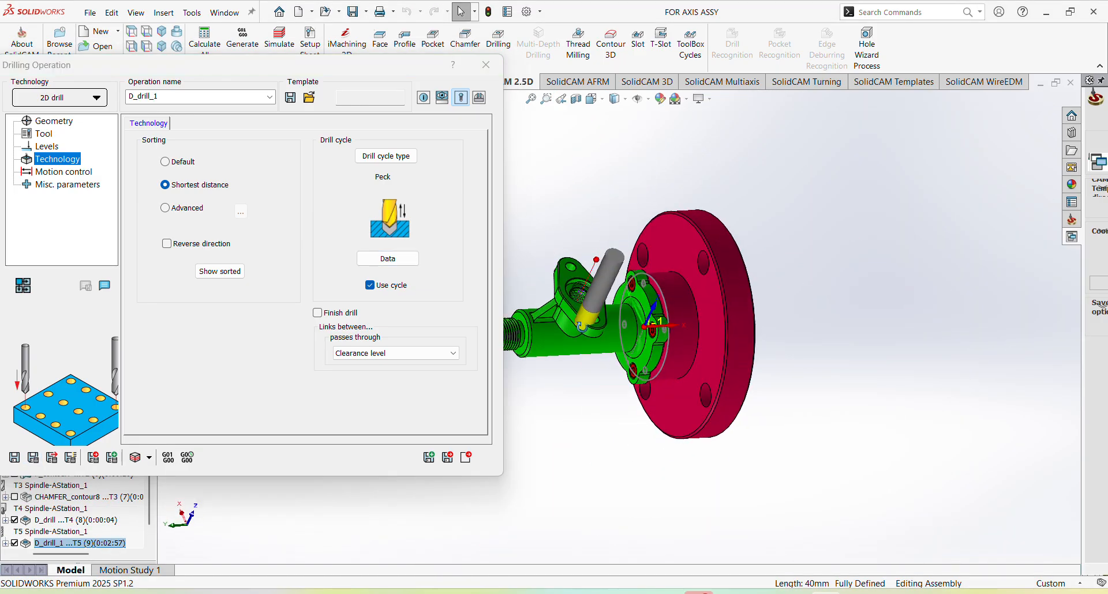
Run the SolidVerify simulation of the 15 mm peck-drilling operation and examine the bore in the angled flange.
scroll(601, 278, "down", 5)
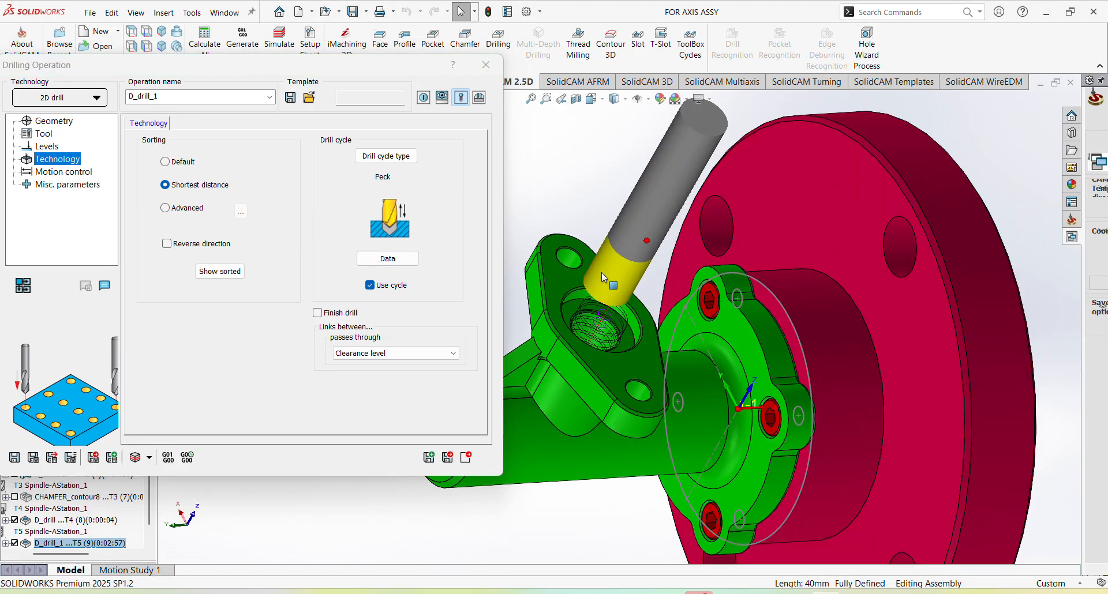
left_click(137, 458)
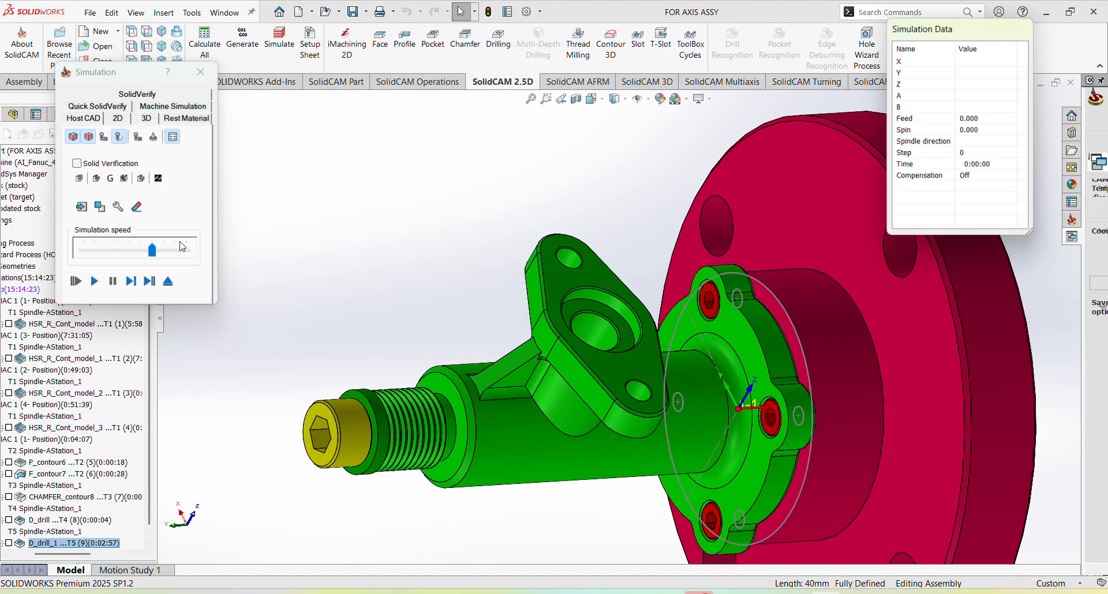
left_click(138, 94)
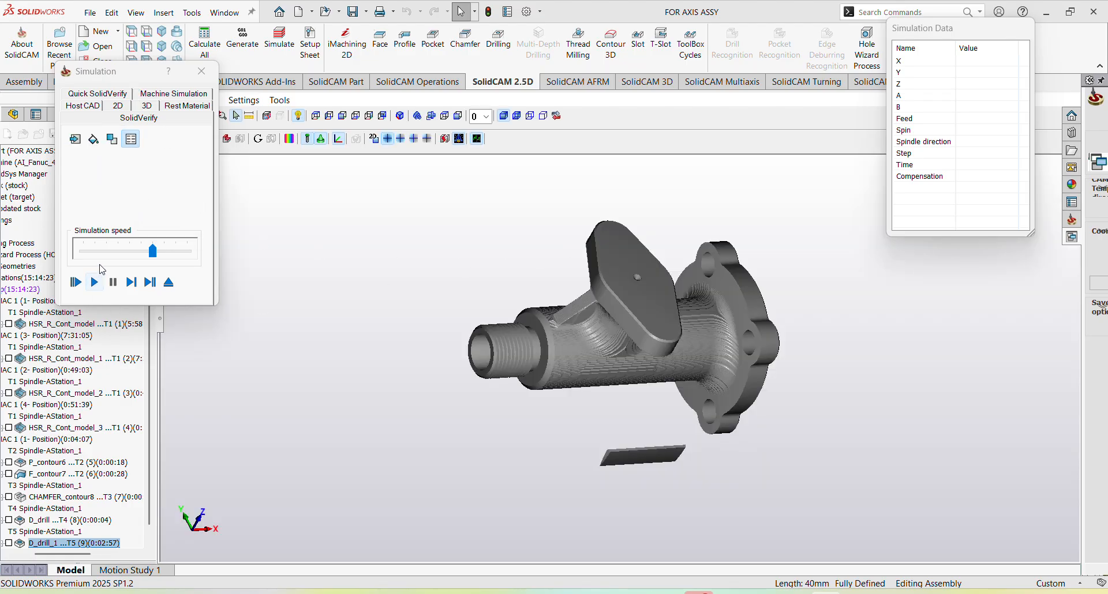
left_click(95, 283)
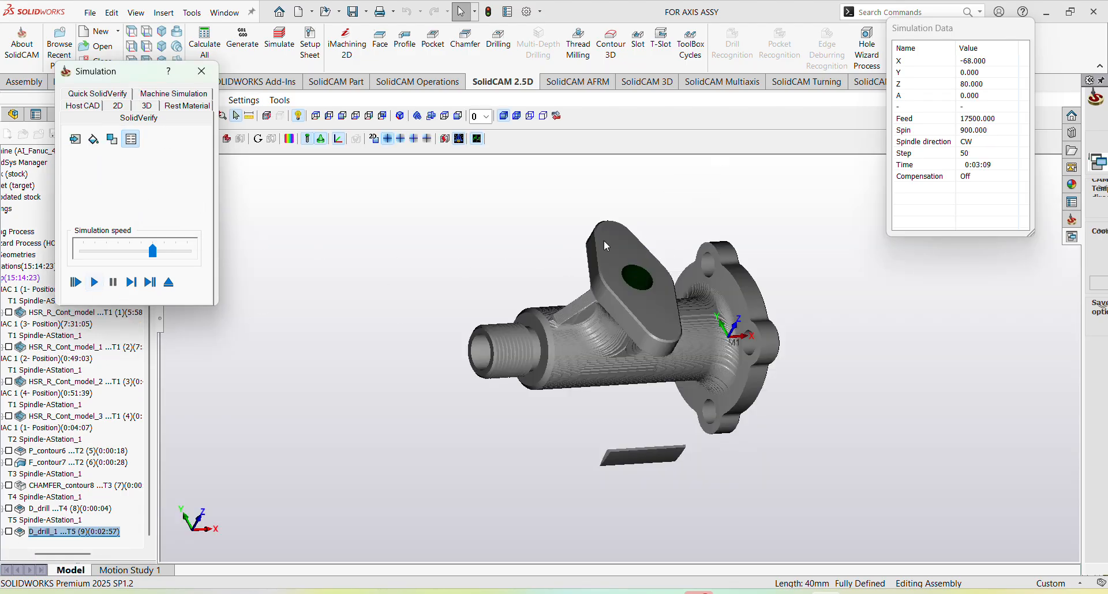
mouse_move(604, 241)
middle_mouse_down()
mouse_move(604, 252)
mouse_move(601, 238)
mouse_move(598, 249)
mouse_move(612, 238)
middle_mouse_up()
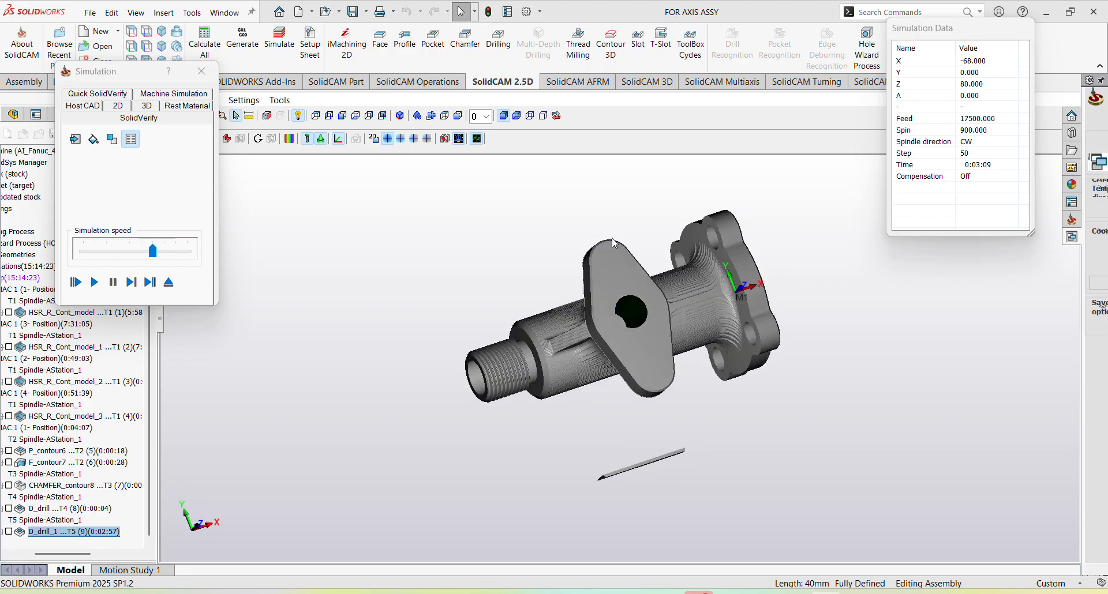
scroll(633, 310, "up", 6)
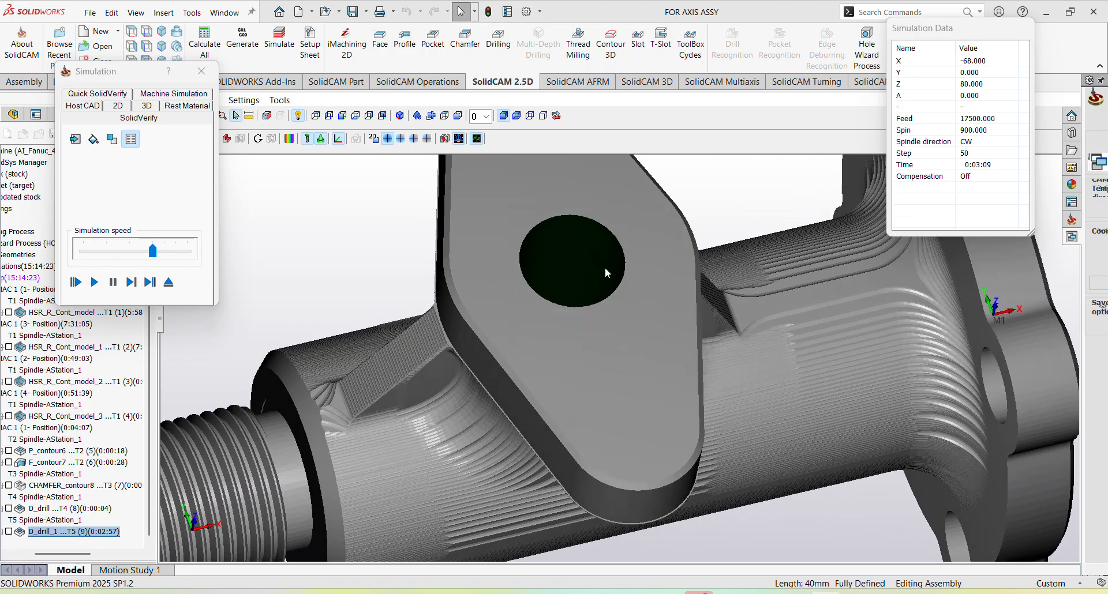
Compare the machined stock with the target model in the simulation, inspect the part, and close the simulation.
left_click(291, 140)
left_click(821, 139)
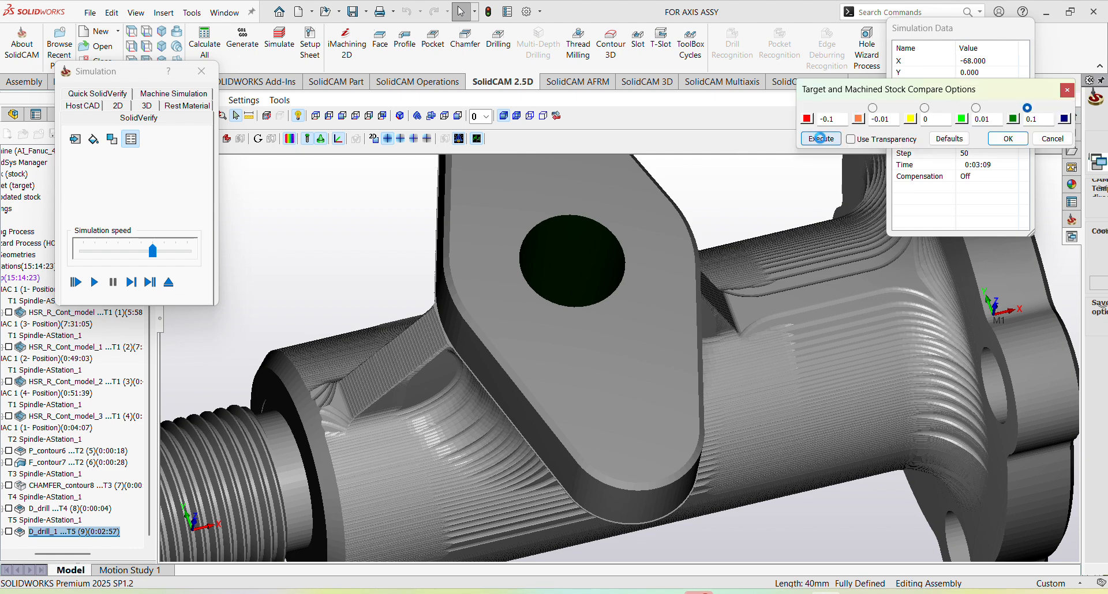
scroll(619, 223, "down", 3)
middle_click_drag(619, 223, 635, 269)
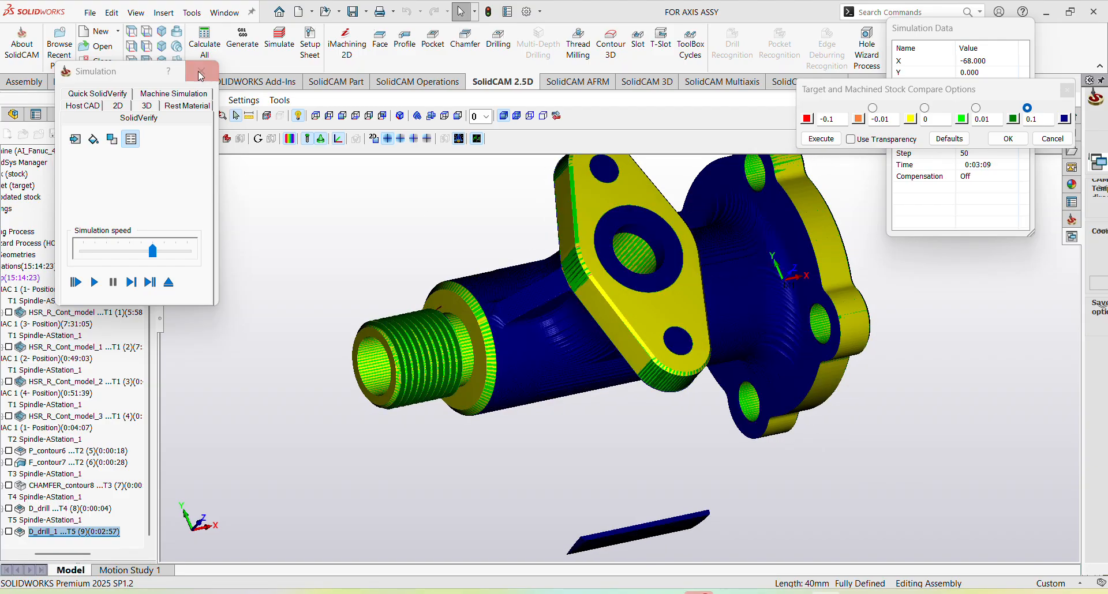
left_click(202, 71)
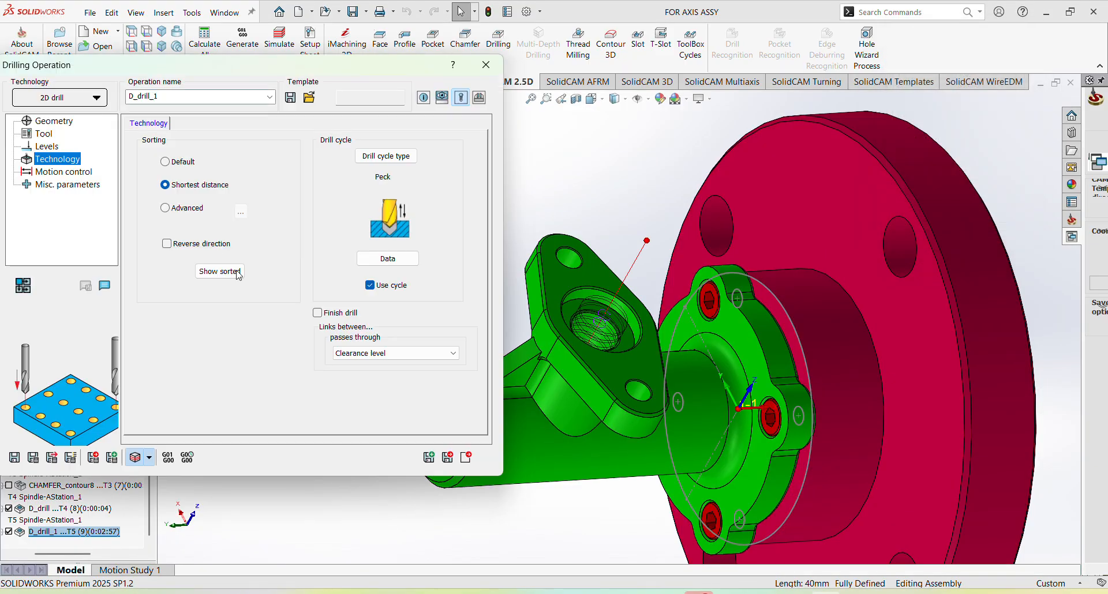
Exit the drilling operation and turn off the toolpath display of both drilling operations.
left_click(467, 458)
left_click_drag(69, 555, 52, 557)
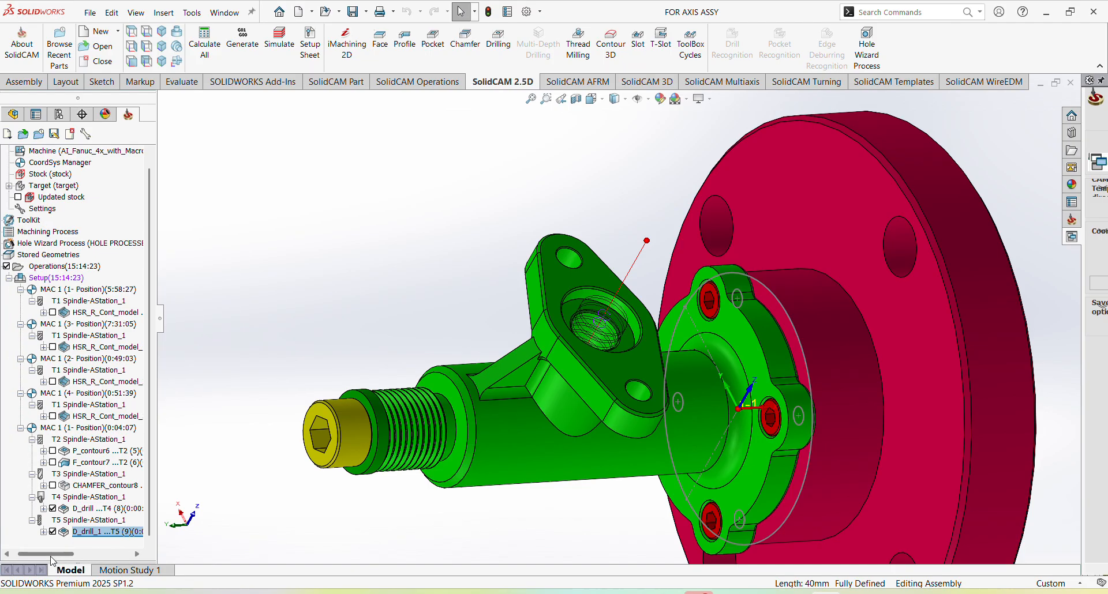
left_click(53, 508)
left_click(54, 531)
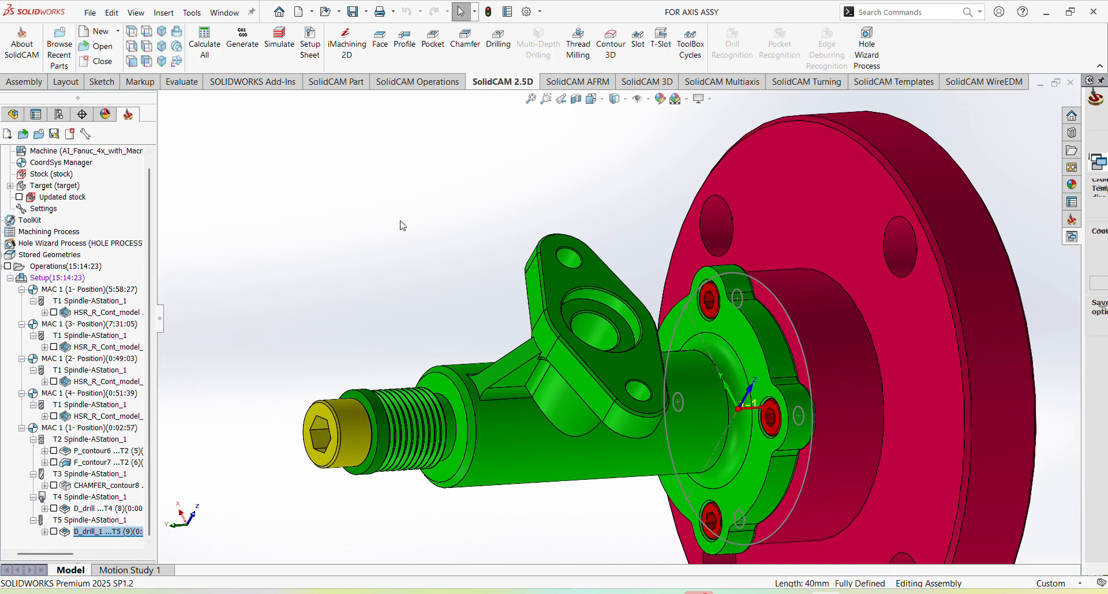
Create a profile operation with the circular floor edge of the flange's 25 mm counterbore as its geometry chain.
scroll(519, 284, "up", 2)
middle_click_drag(554, 213, 533, 336)
scroll(531, 337, "down", 4)
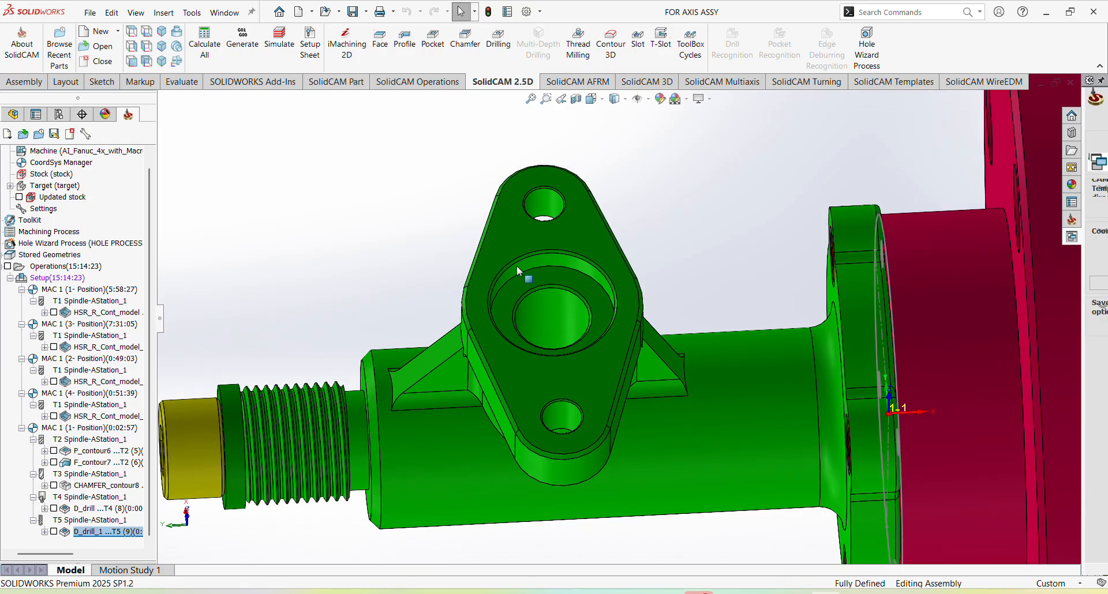
left_click(406, 47)
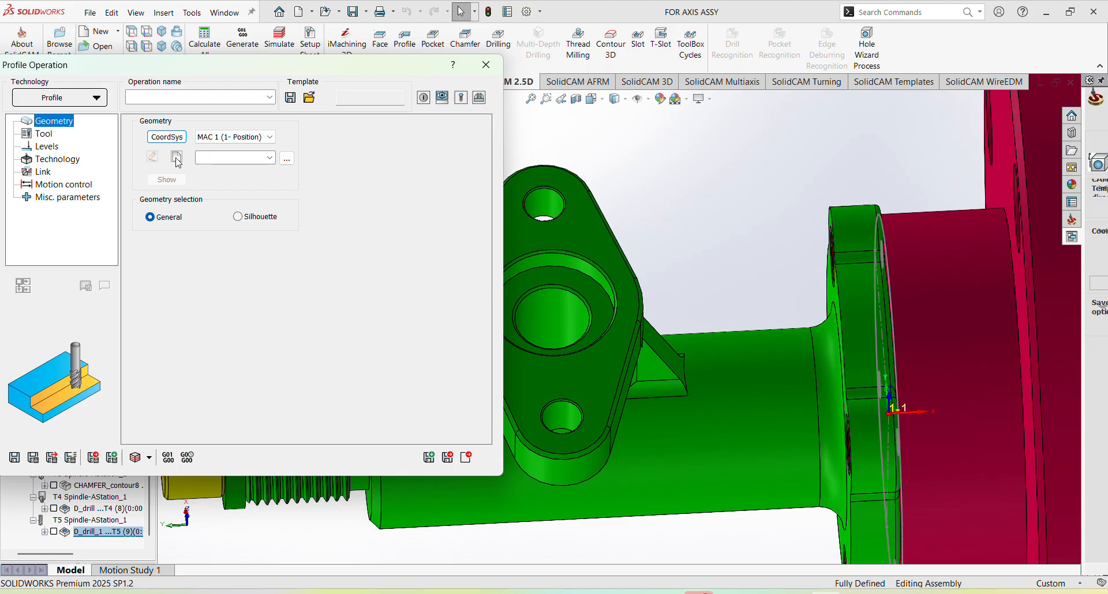
left_click(177, 157)
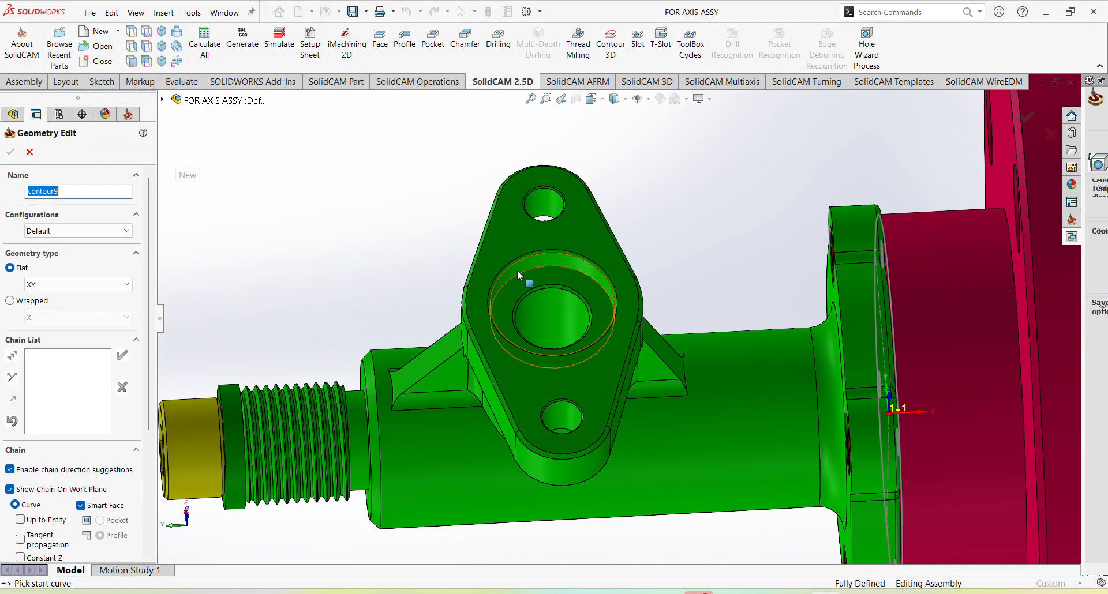
left_click(523, 271)
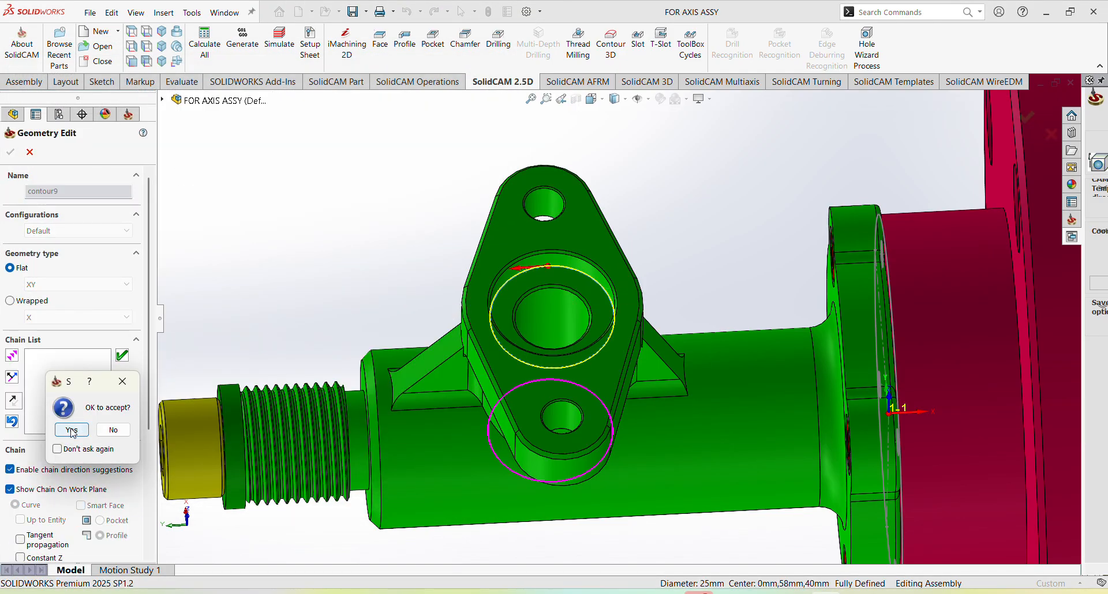
left_click(72, 430)
left_click(11, 151)
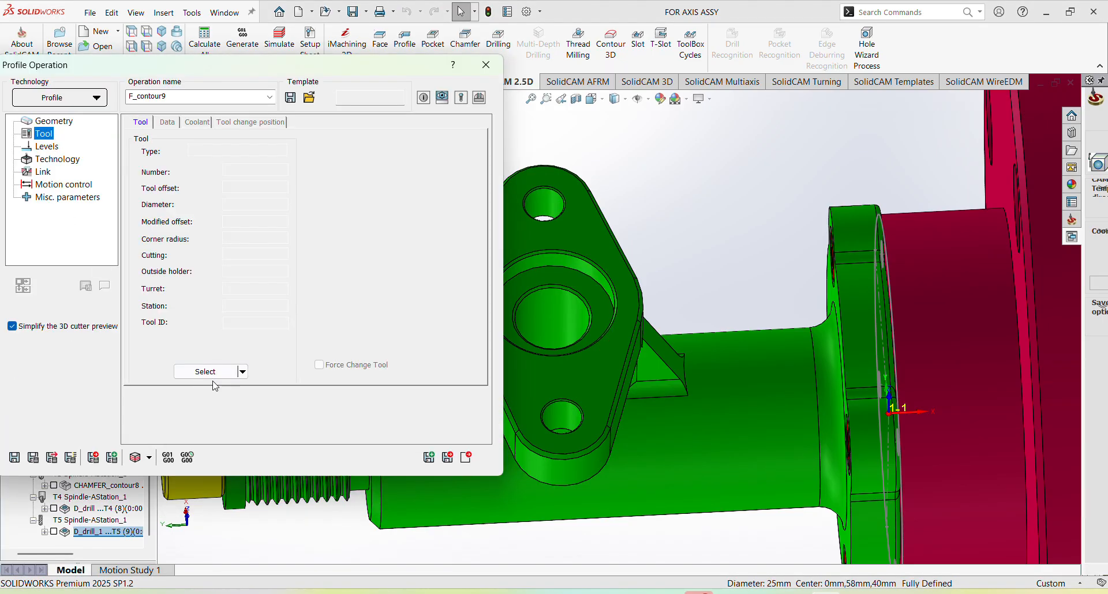
Assign the 16 mm end mill to the profile operation, without a separate finish feed or finish spin.
left_click(208, 371)
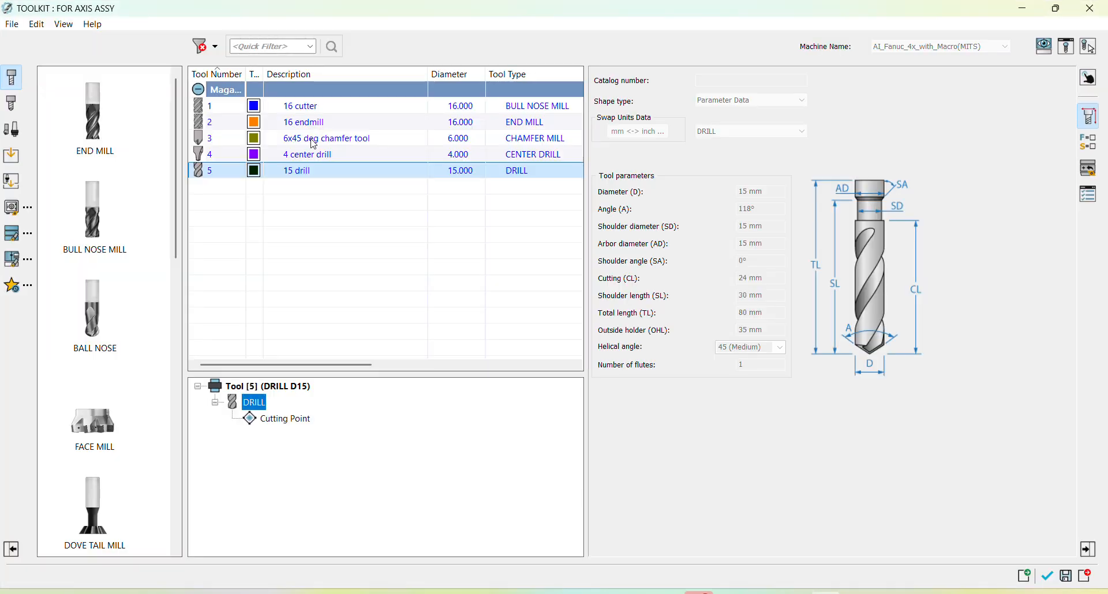
double_click(331, 122)
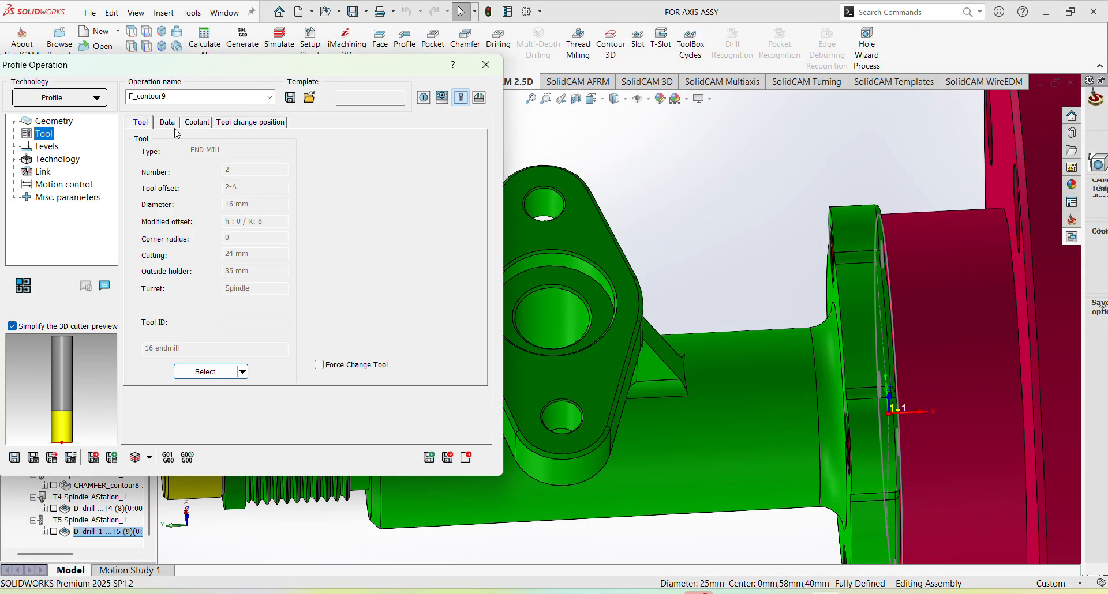
left_click(167, 122)
left_click(239, 189)
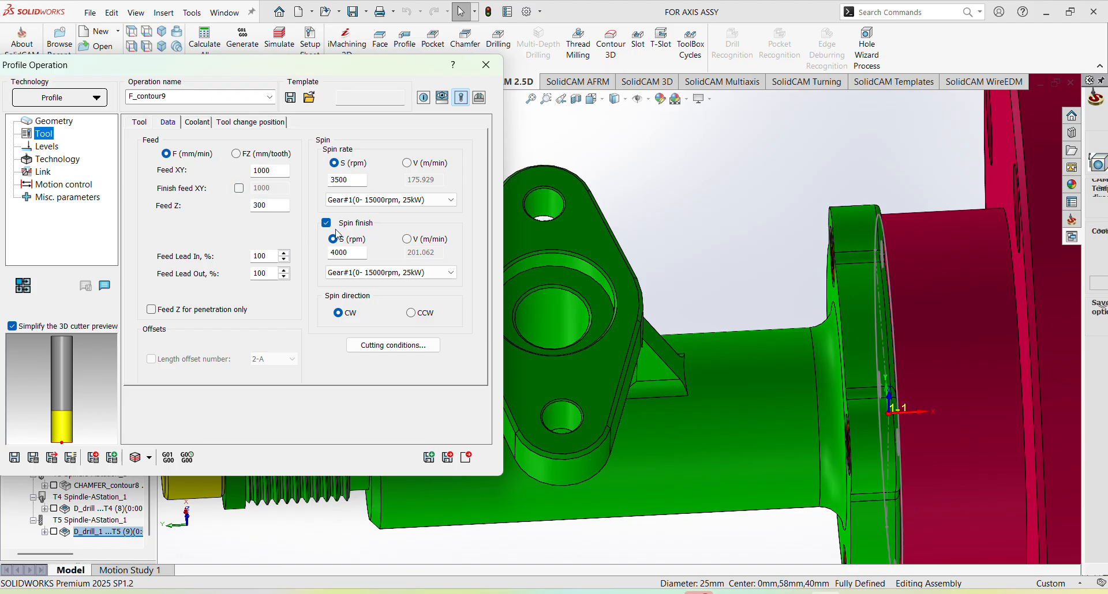
left_click(330, 224)
Change the 16 mm end mill's spin rate and feed XY for the counterbore profile.
left_click(353, 181)
key("BackSpace")
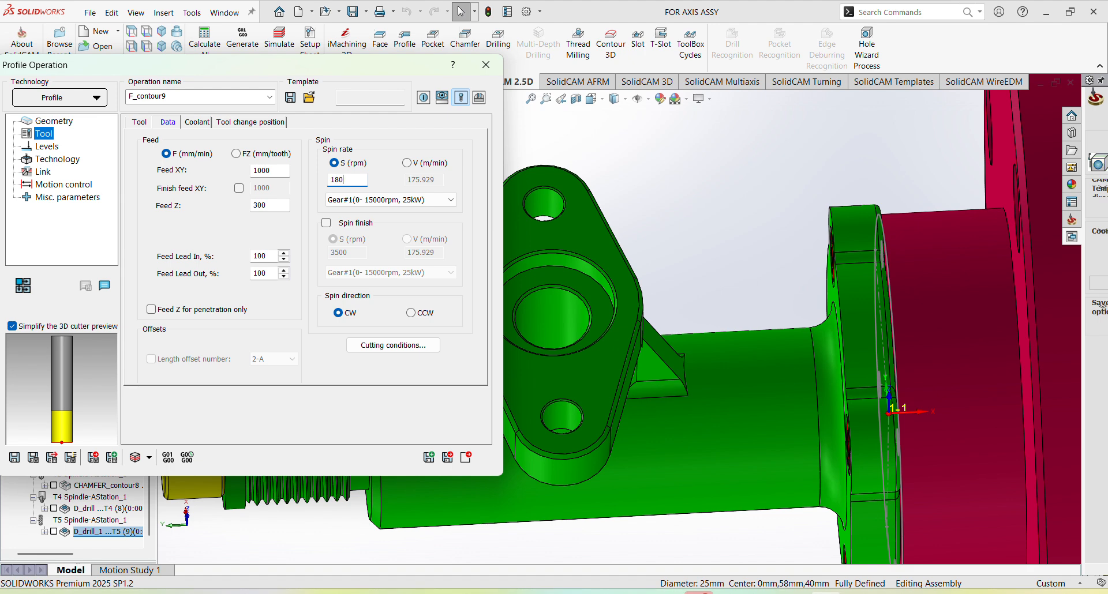
left_click(273, 171)
key("BackSpace")
Pick the flange face as the upper level and the counterbore floor as the lower level for a 5 mm profile depth.
left_click(46, 147)
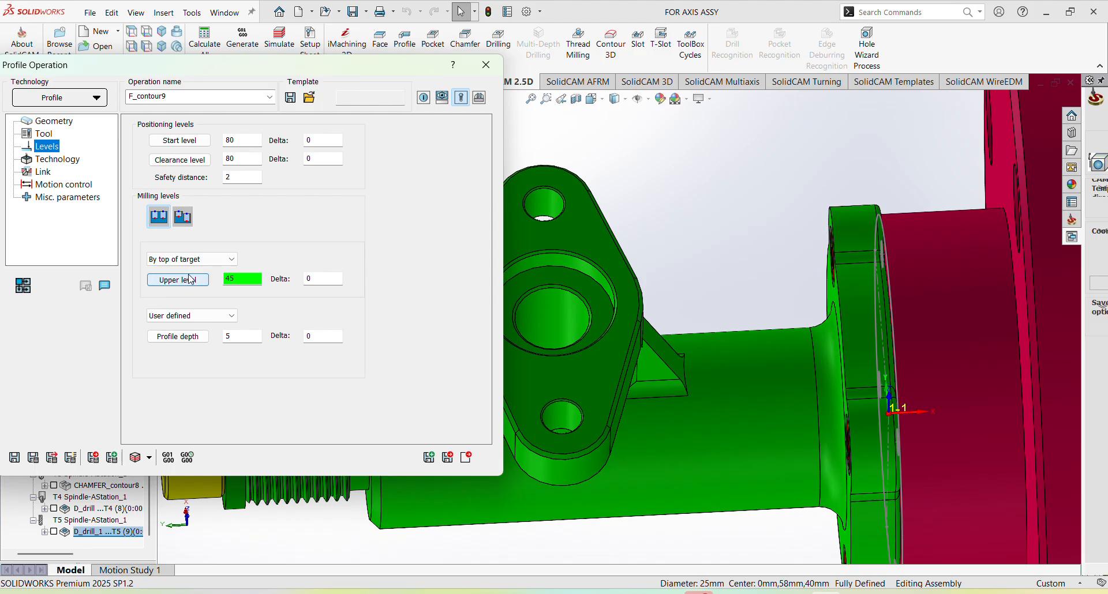
left_click(190, 281)
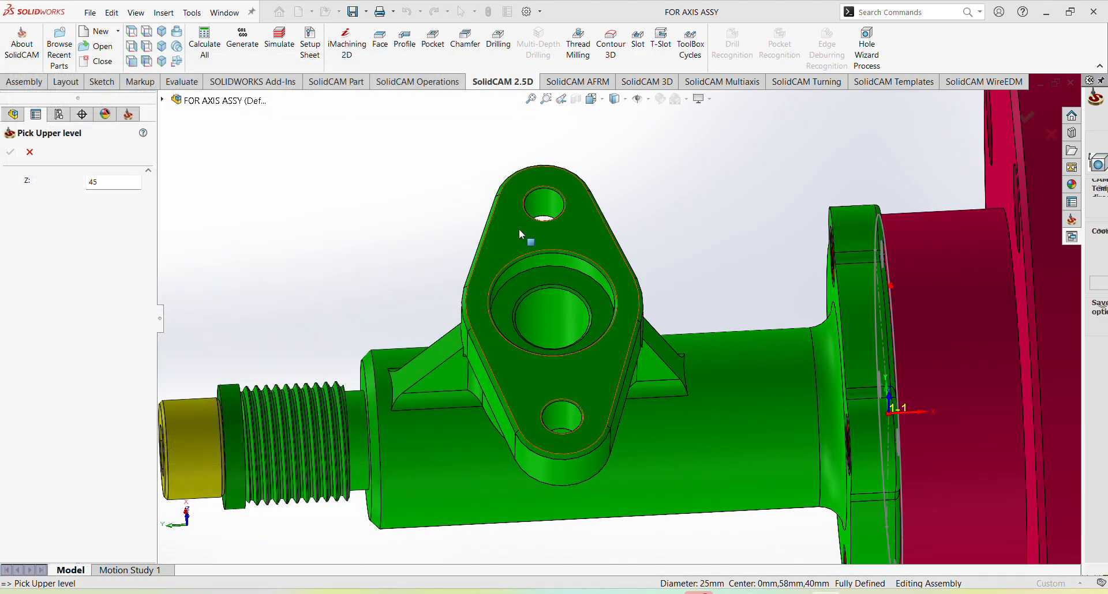
left_click(561, 234)
left_click(11, 153)
left_click(177, 334)
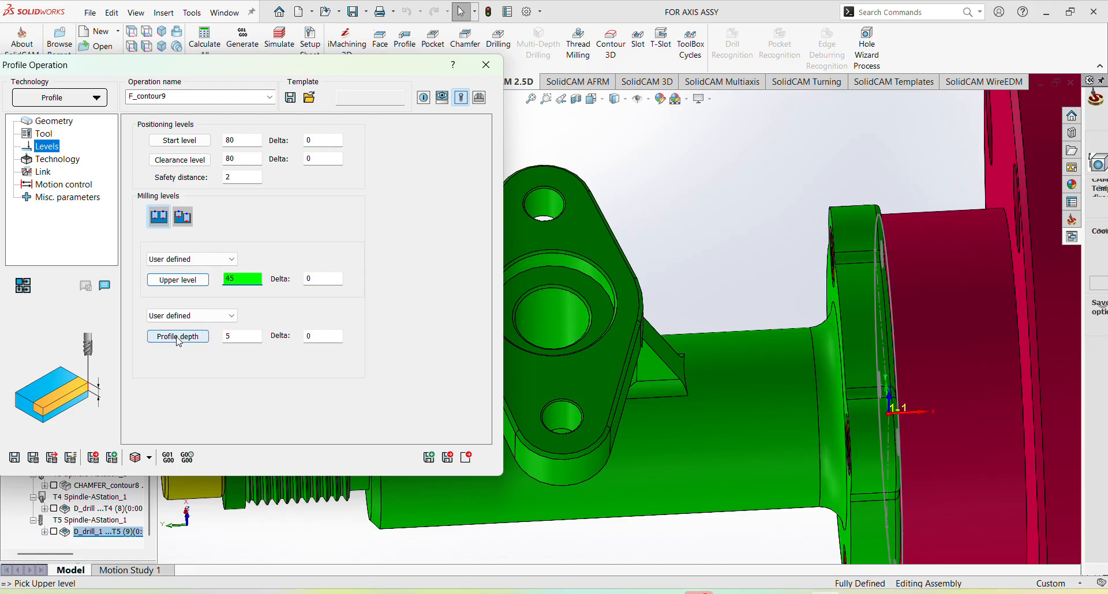
left_click(581, 285)
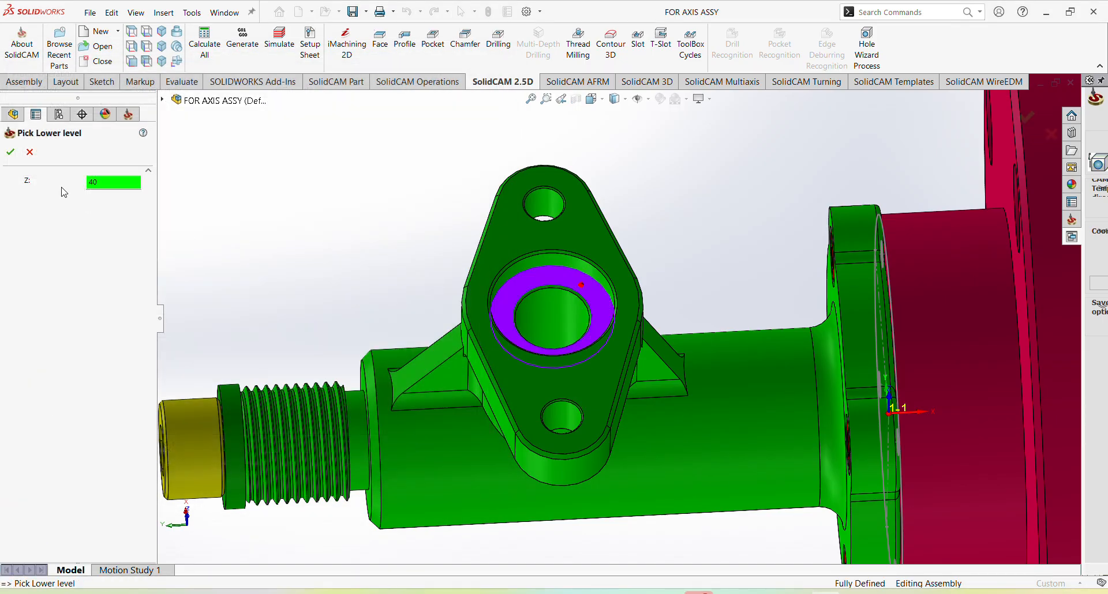
left_click(8, 154)
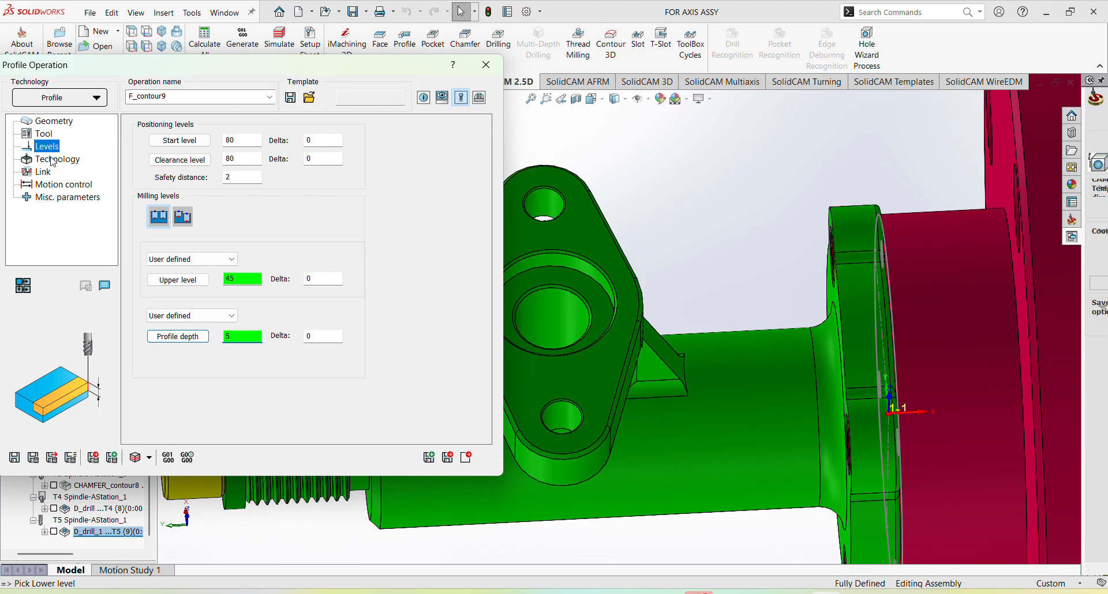
Enable compensation on finish passes with the tool on the chain's left side, and save and calculate the counterbore profile.
left_click(53, 160)
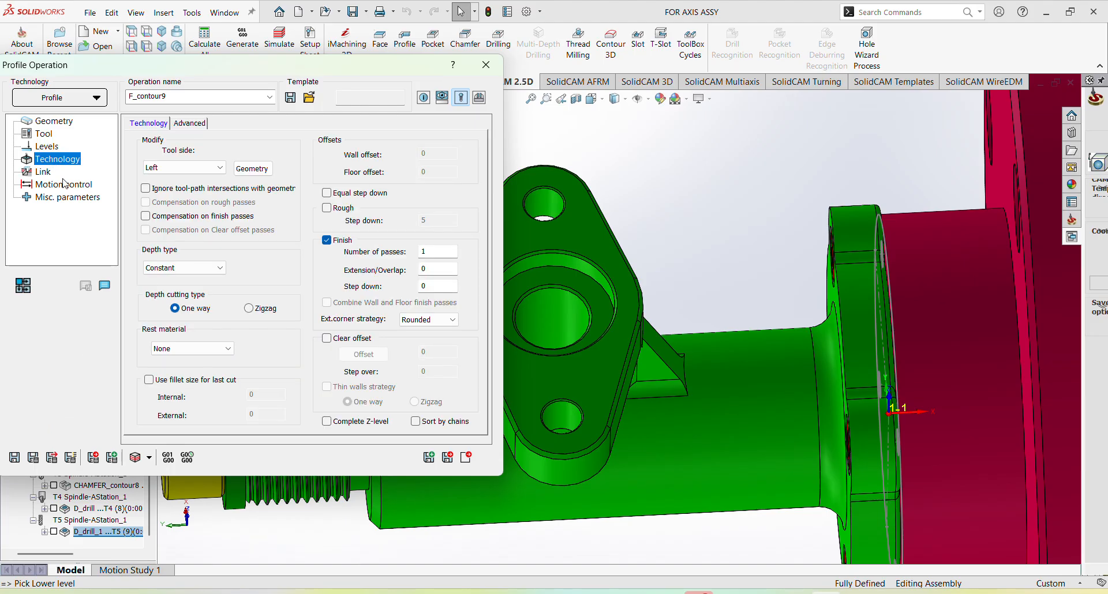
left_click(146, 218)
left_click(257, 172)
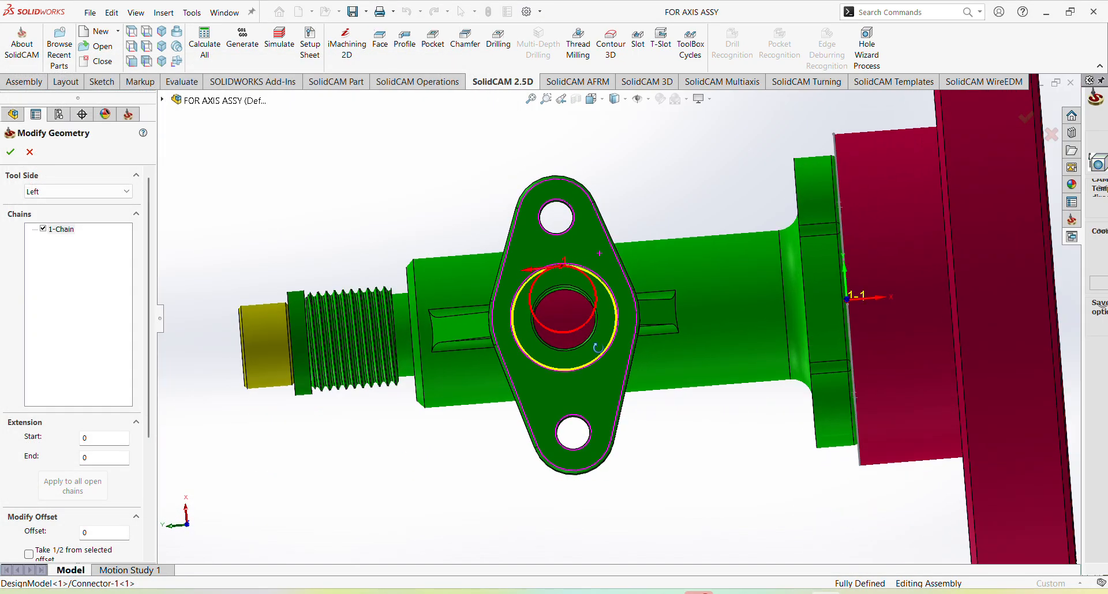
middle_click_drag(597, 348, 607, 351)
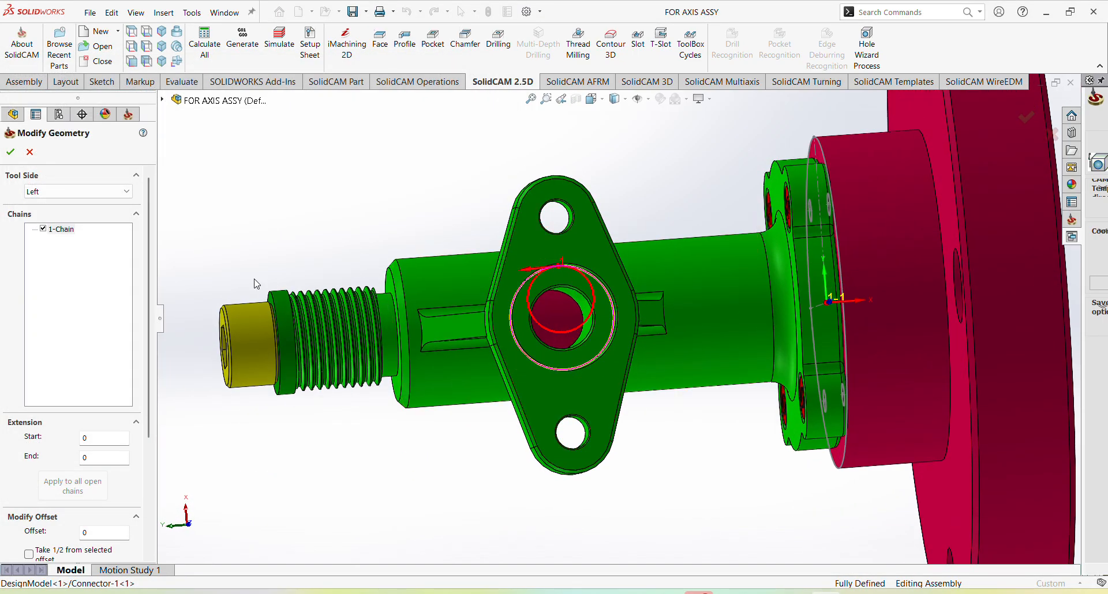
left_click(11, 152)
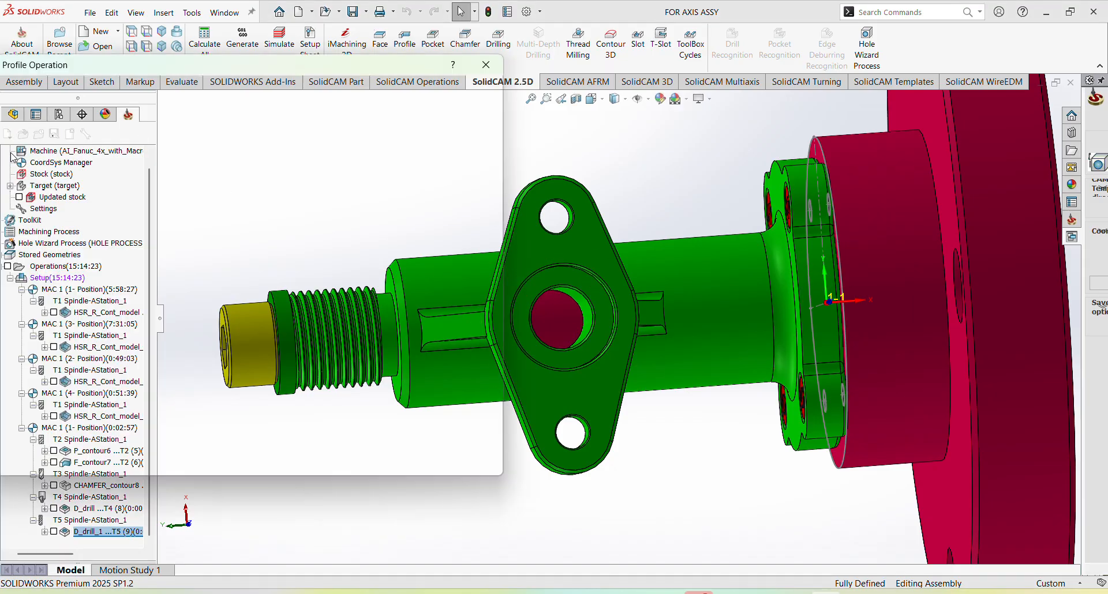
left_click(45, 173)
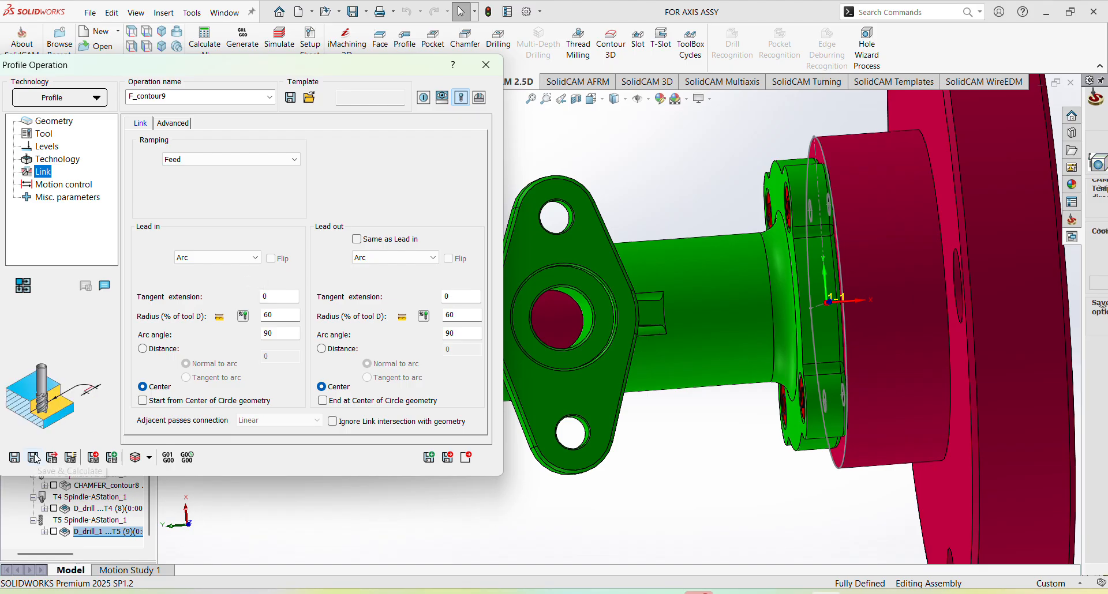
left_click(34, 459)
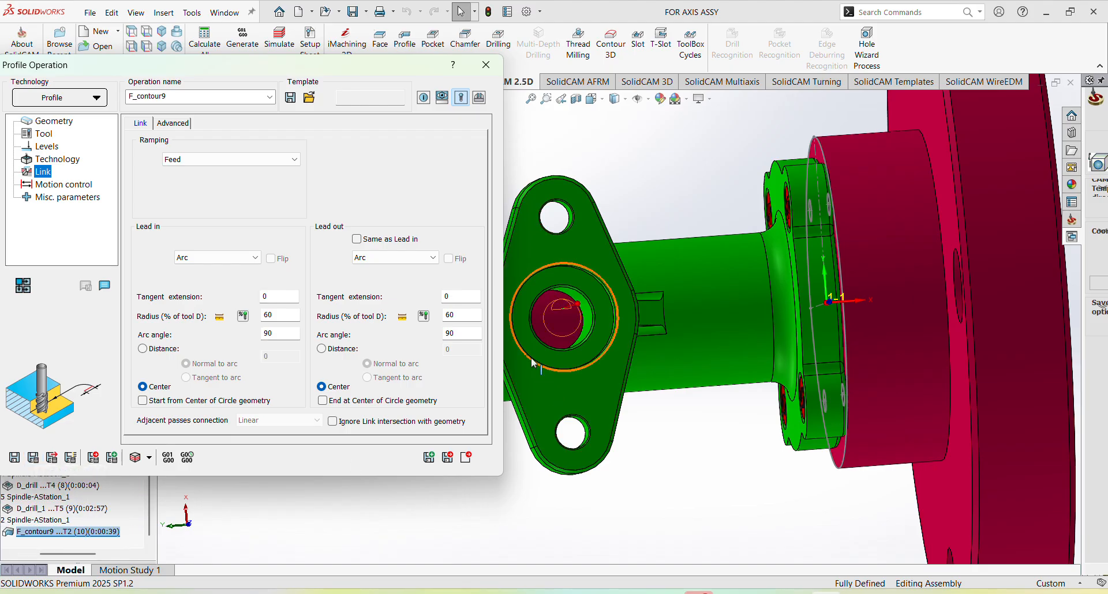
Switch the profile from finish to roughing with 0.2 mm wall and floor offsets, equal 0.5 mm maximum step downs and helical depth type.
middle_click_drag(563, 321, 584, 261)
scroll(600, 236, "down", 3)
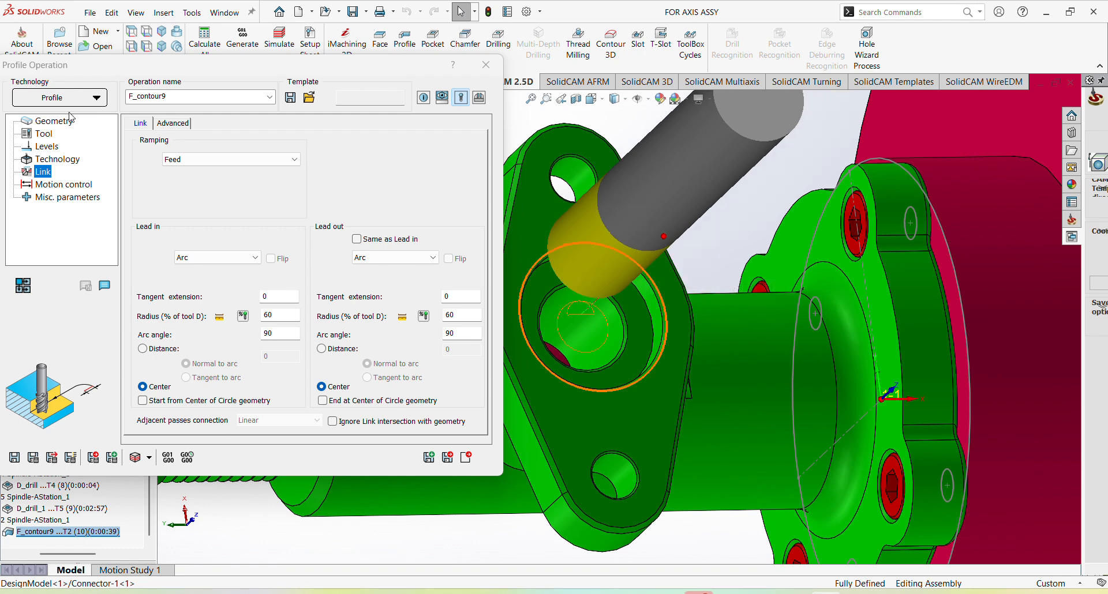
left_click(57, 159)
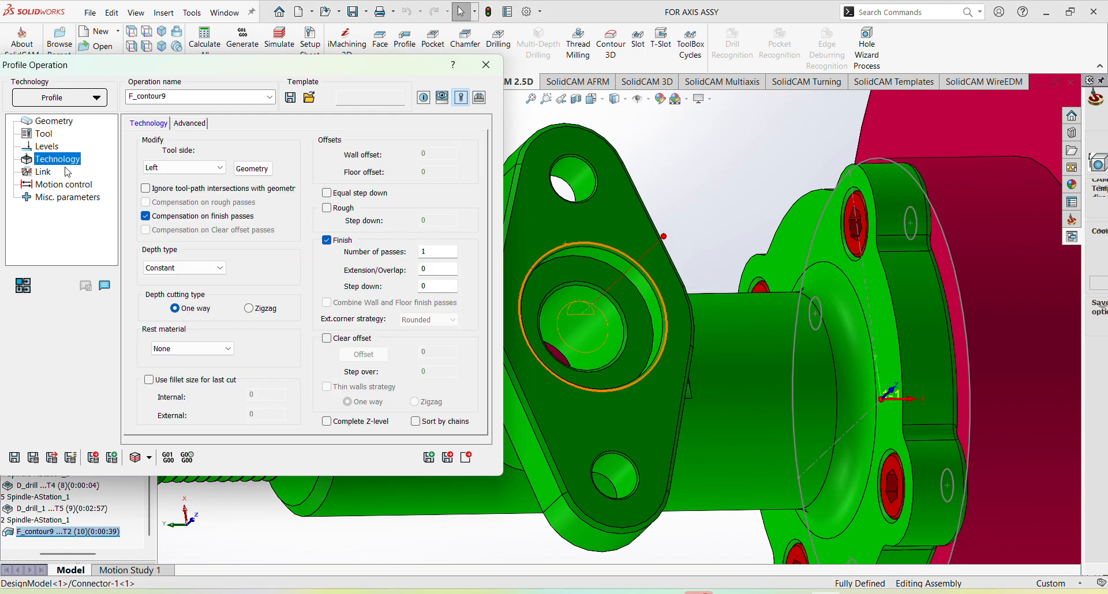
left_click(327, 209)
left_click(326, 240)
left_click(326, 192)
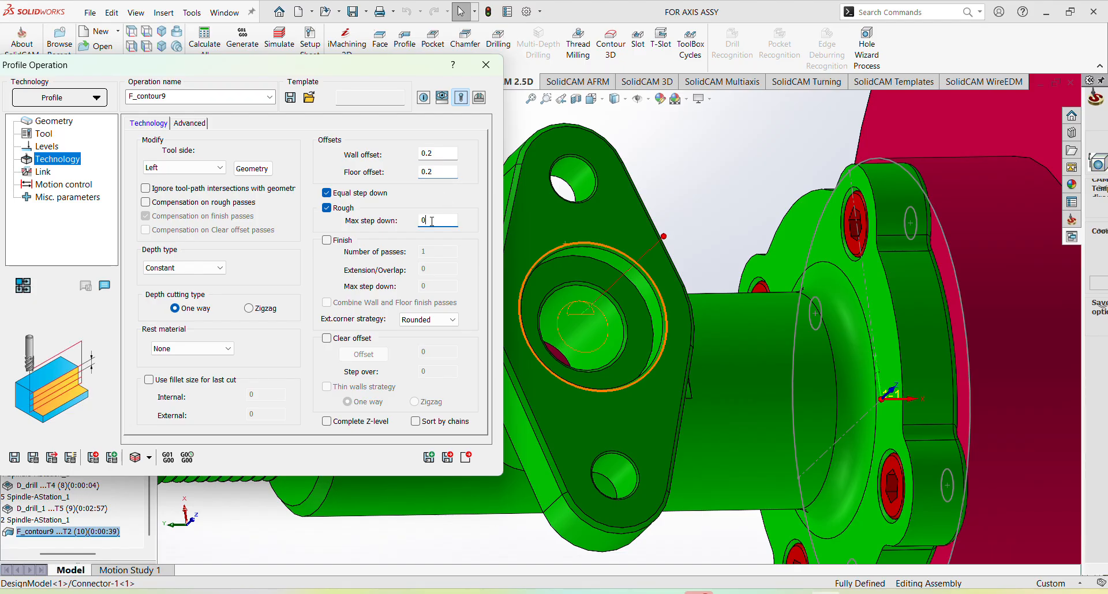
left_click(224, 269)
left_click(173, 289)
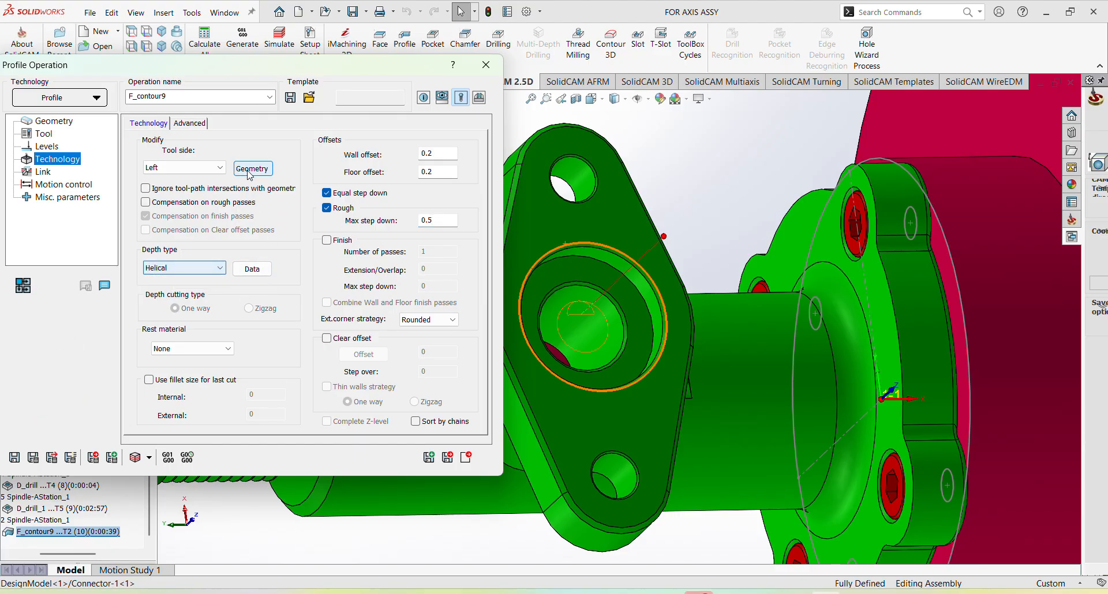
Save and calculate the helical roughing profile of the counterbore and inspect its tool path.
left_click(34, 458)
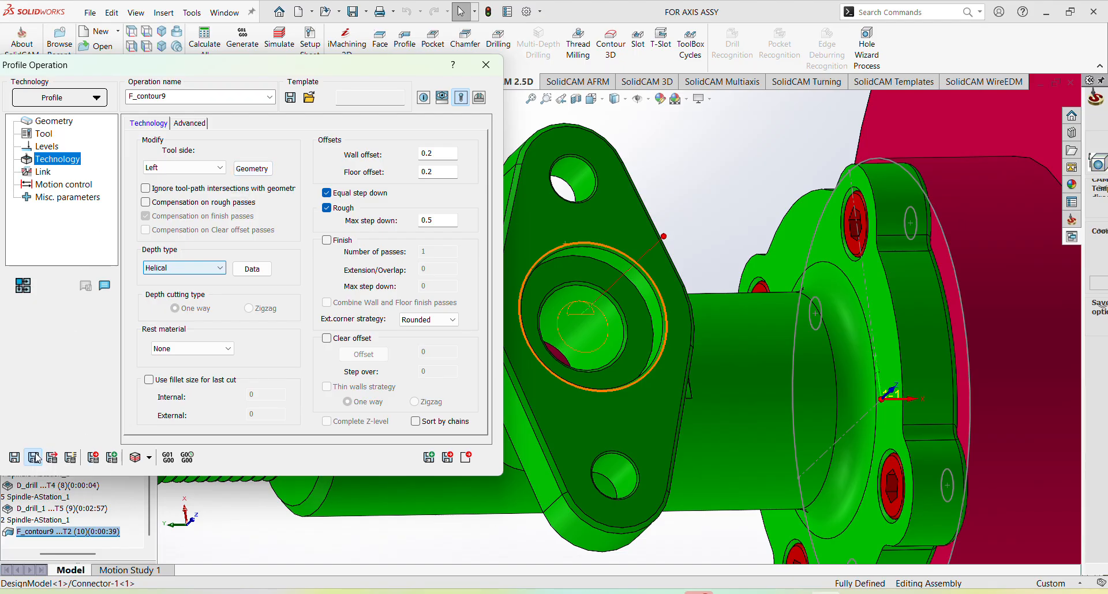
scroll(588, 332, "down", 5)
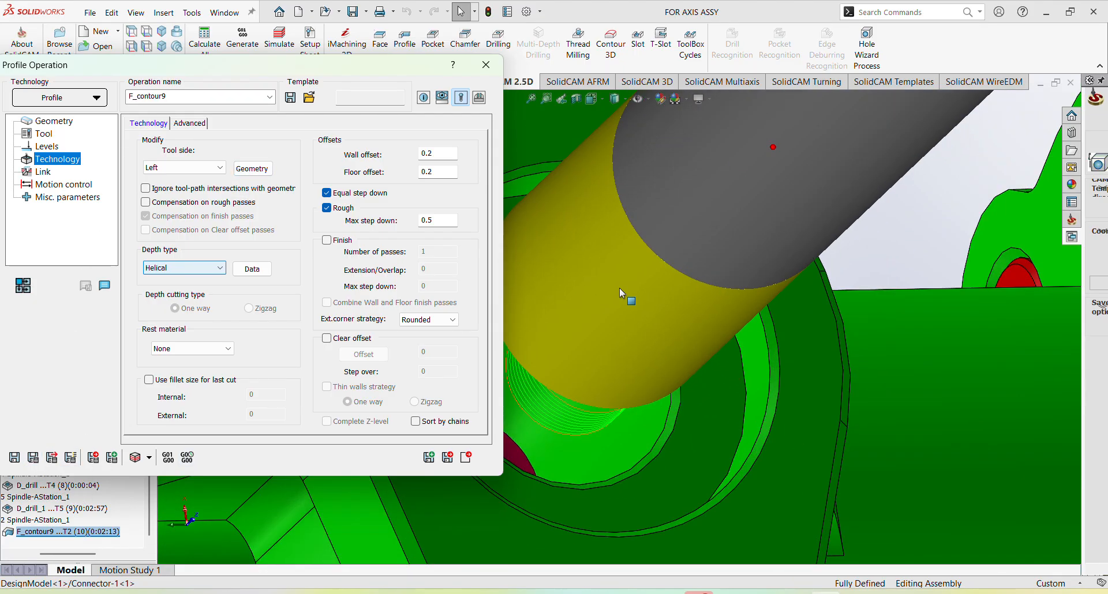
middle_click_drag(618, 288, 694, 258)
scroll(783, 256, "up", 8)
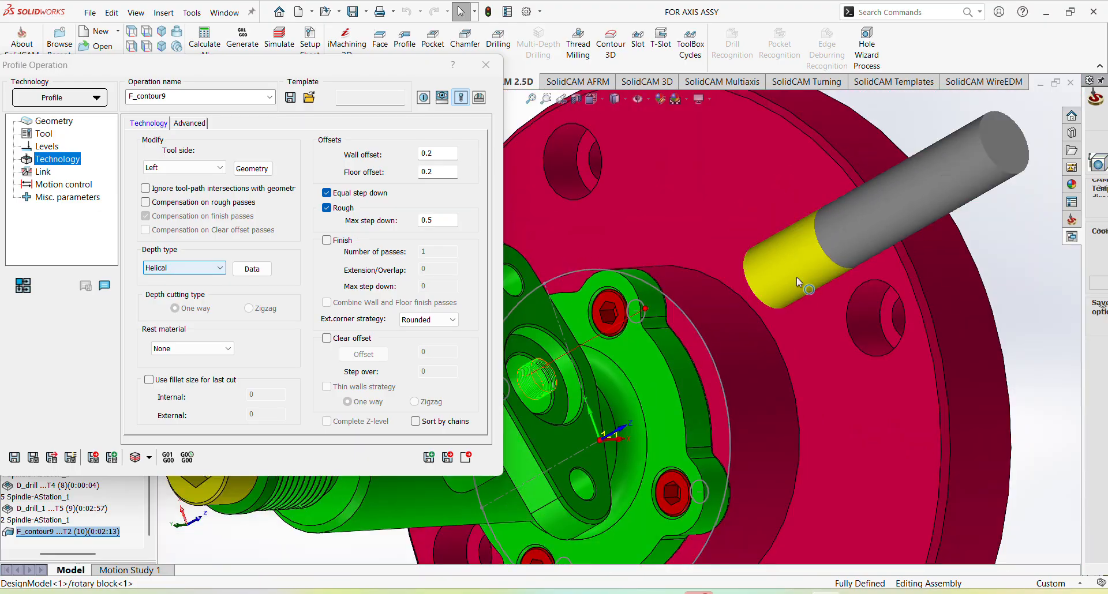
Simulate the counterbore roughing in SolidVerify at a reduced simulation speed and inspect the cut from the flange side.
left_click(135, 458)
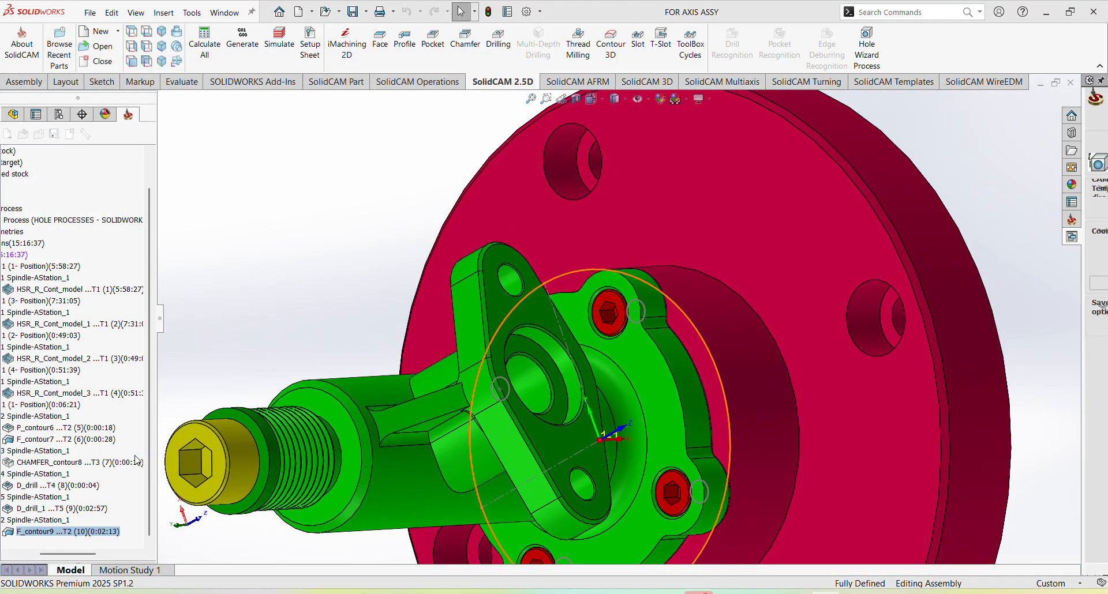
left_click(136, 95)
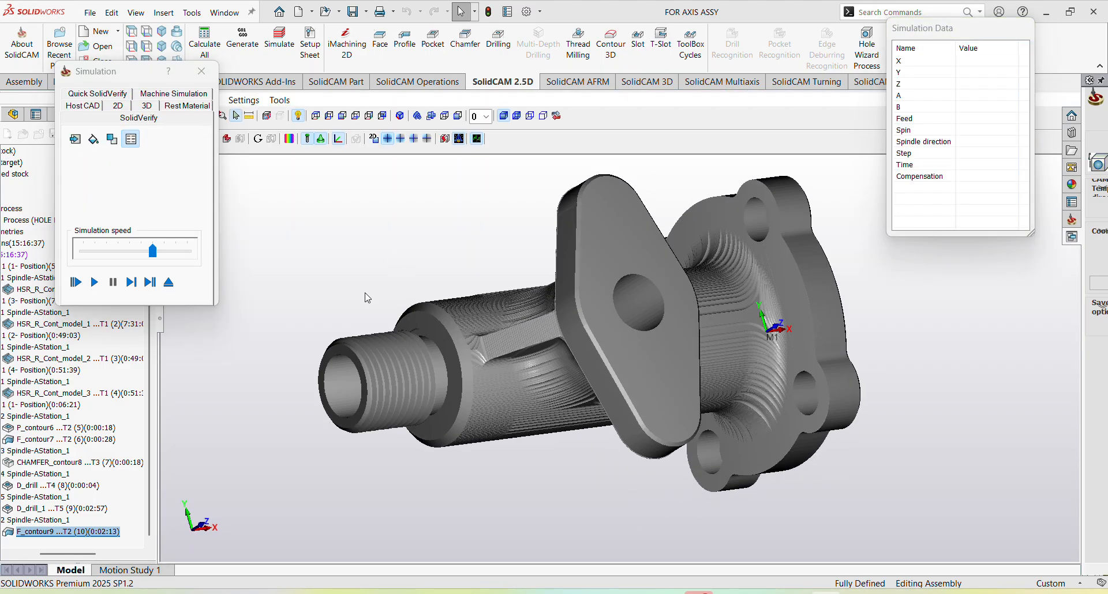
left_click(97, 286)
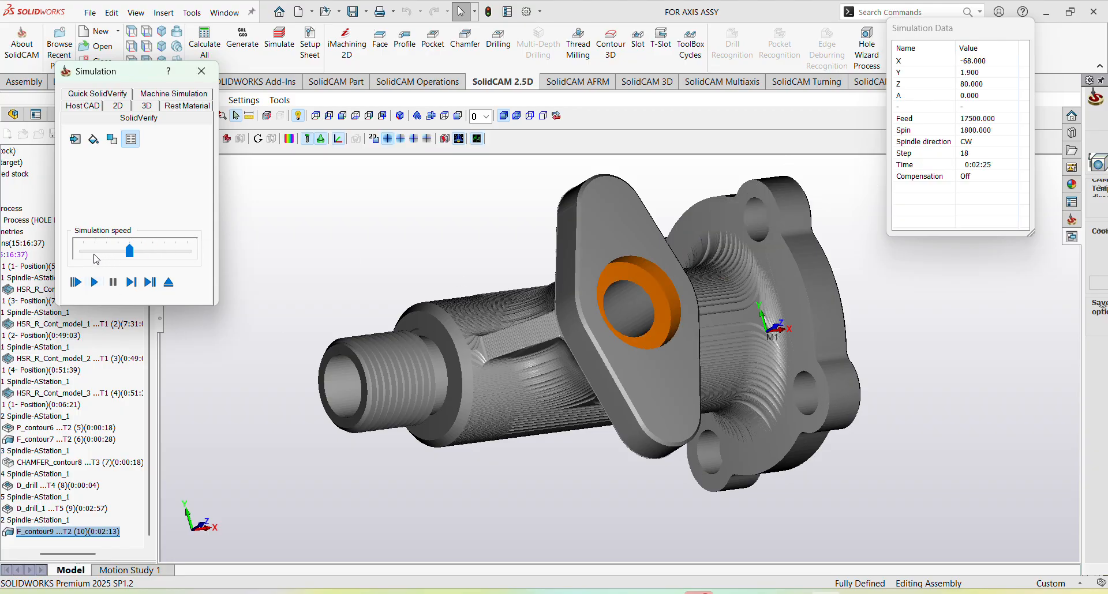
left_click(94, 283)
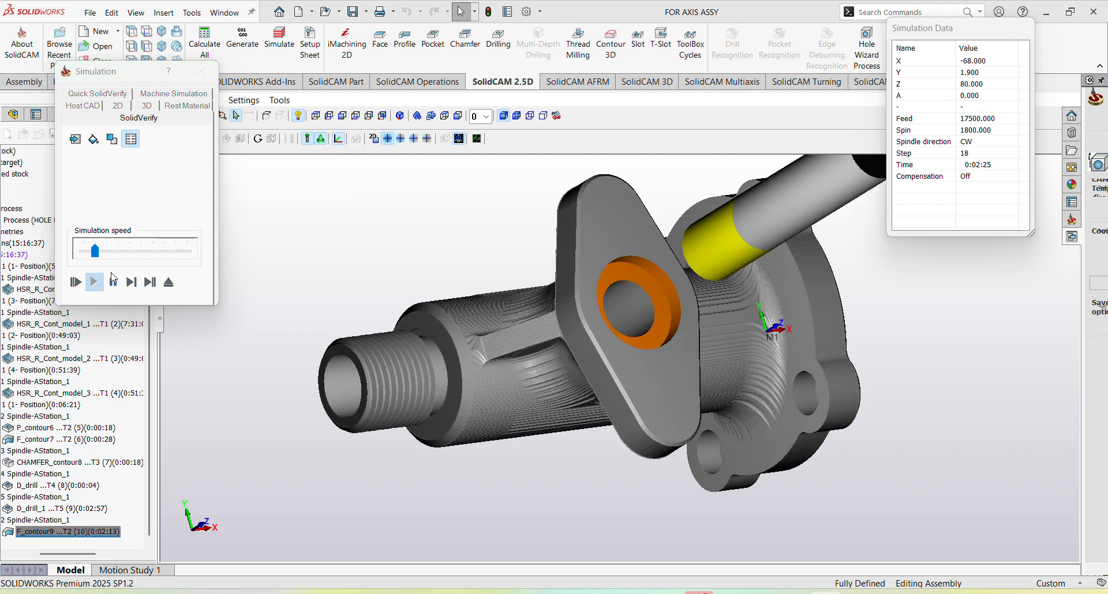
middle_click_drag(634, 268, 620, 259)
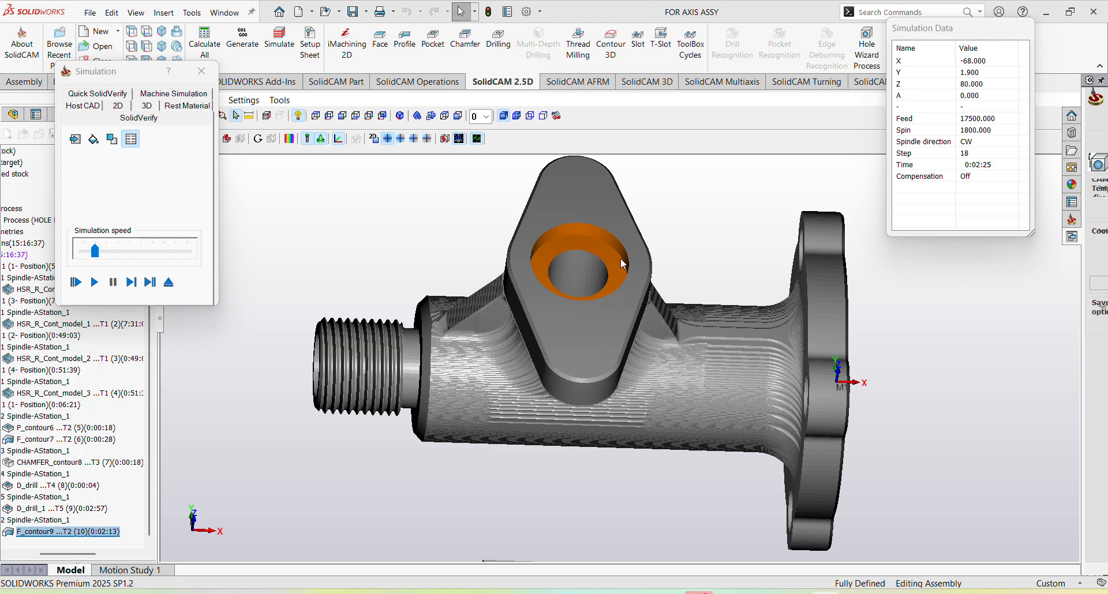
Compare the rough-machined stock with the target model around the counterbore, and close the simulation.
left_click(290, 141)
left_click(827, 142)
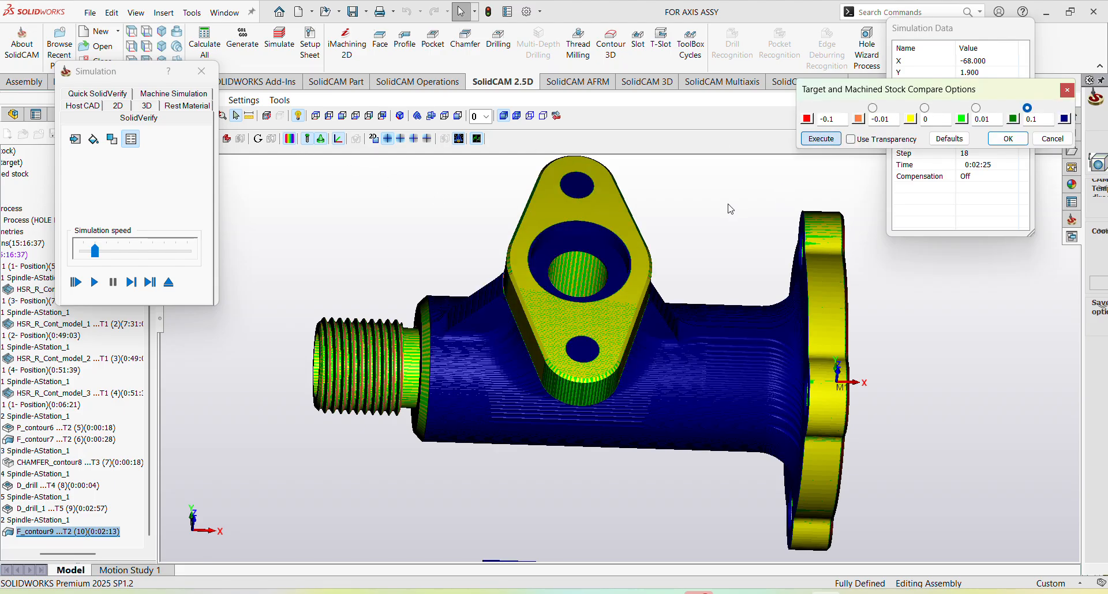
middle_click_drag(729, 209, 514, 238)
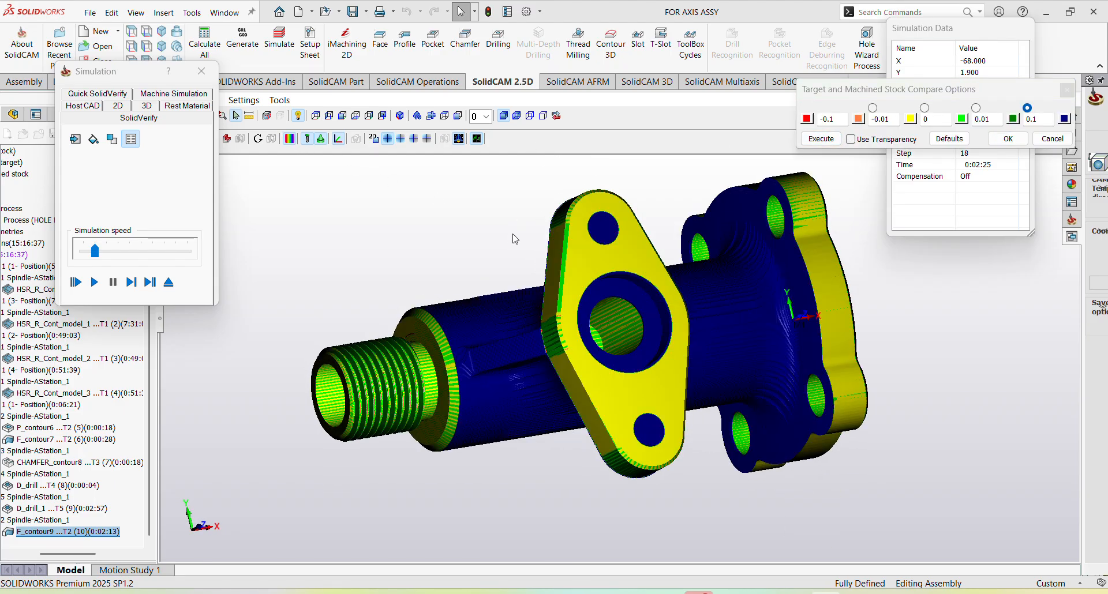
left_click(201, 71)
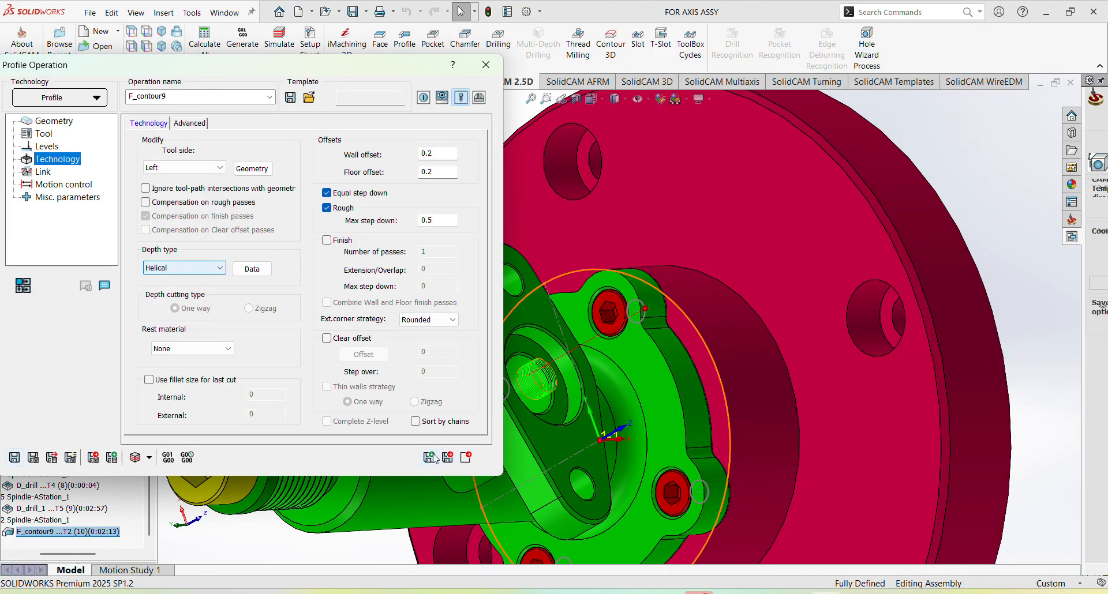
Copy the counterbore roughing operation, switch the copy from rough to finish with constant depth type, and save and calculate it.
left_click(430, 457)
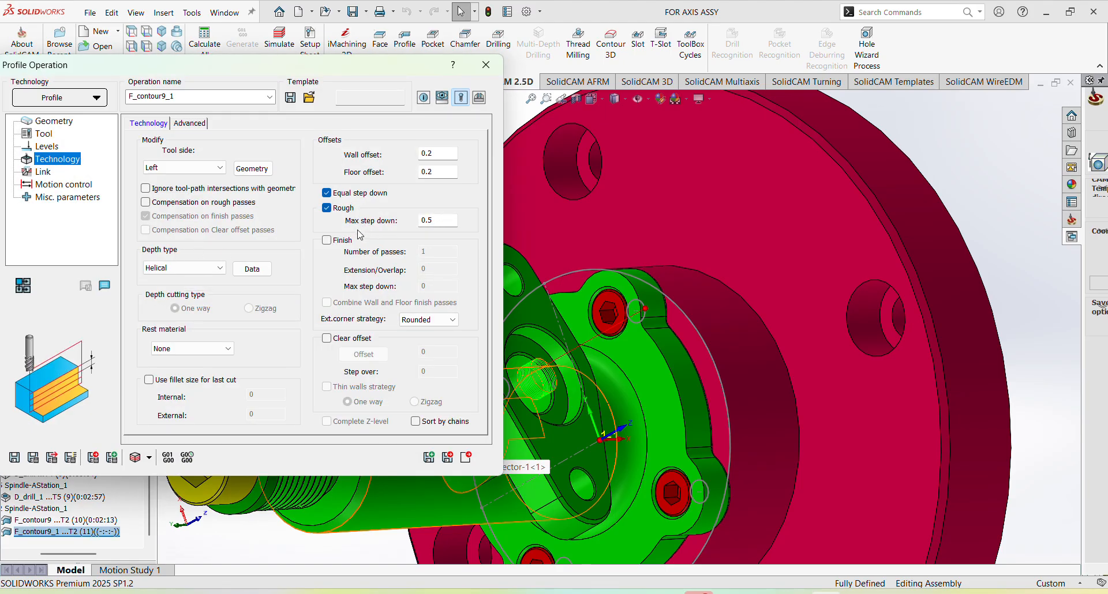
left_click(326, 240)
left_click(326, 208)
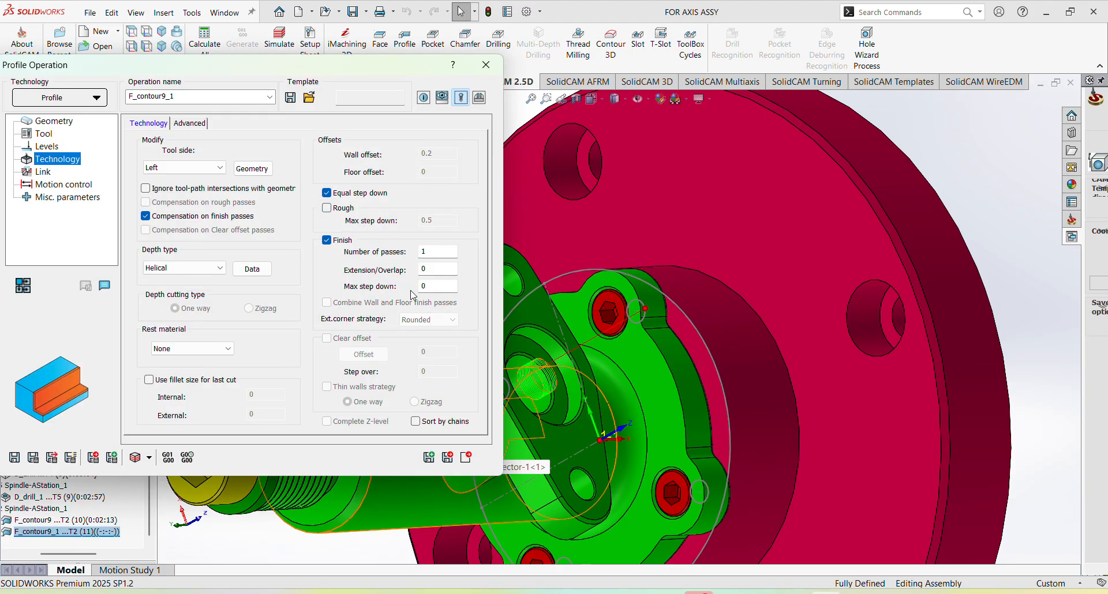
left_click(190, 268)
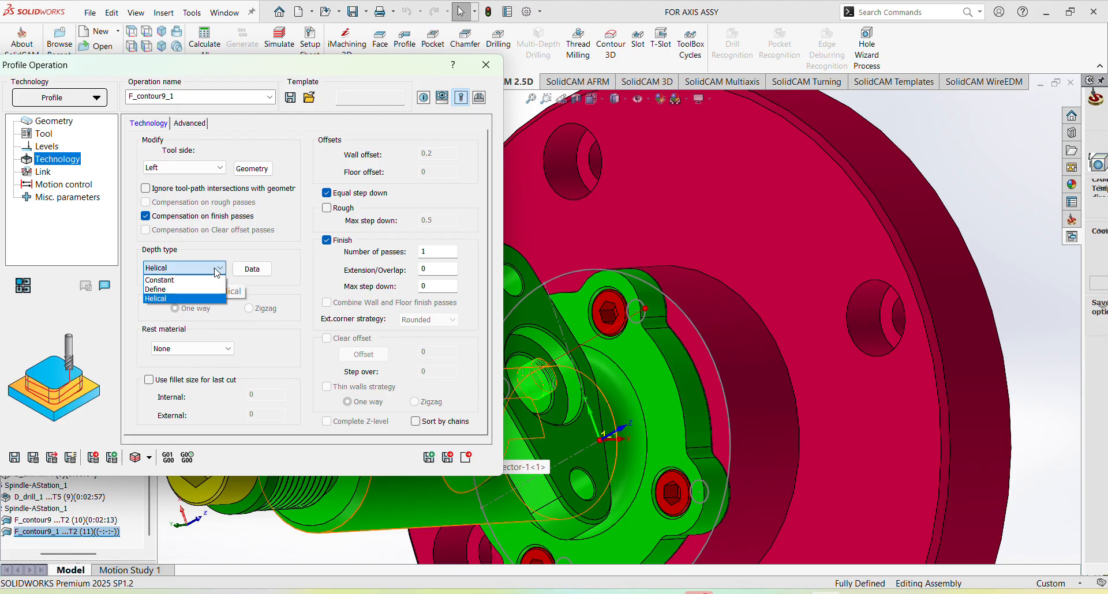
left_click(184, 281)
left_click(33, 458)
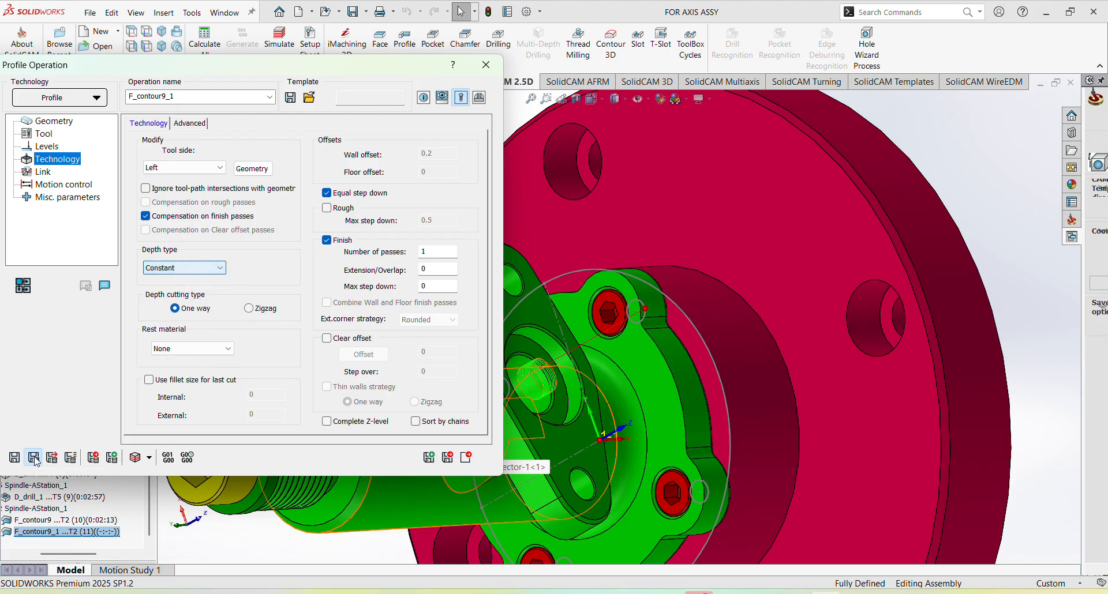
Simulate the counterbore finish pass in SolidVerify and compare the machined stock with the target model.
left_click(134, 458)
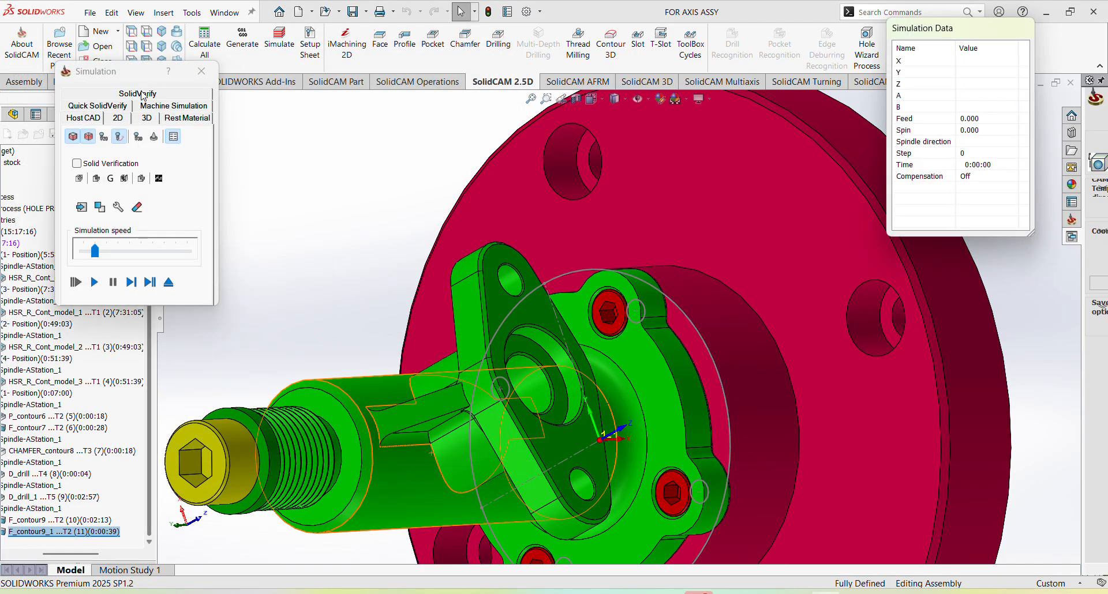
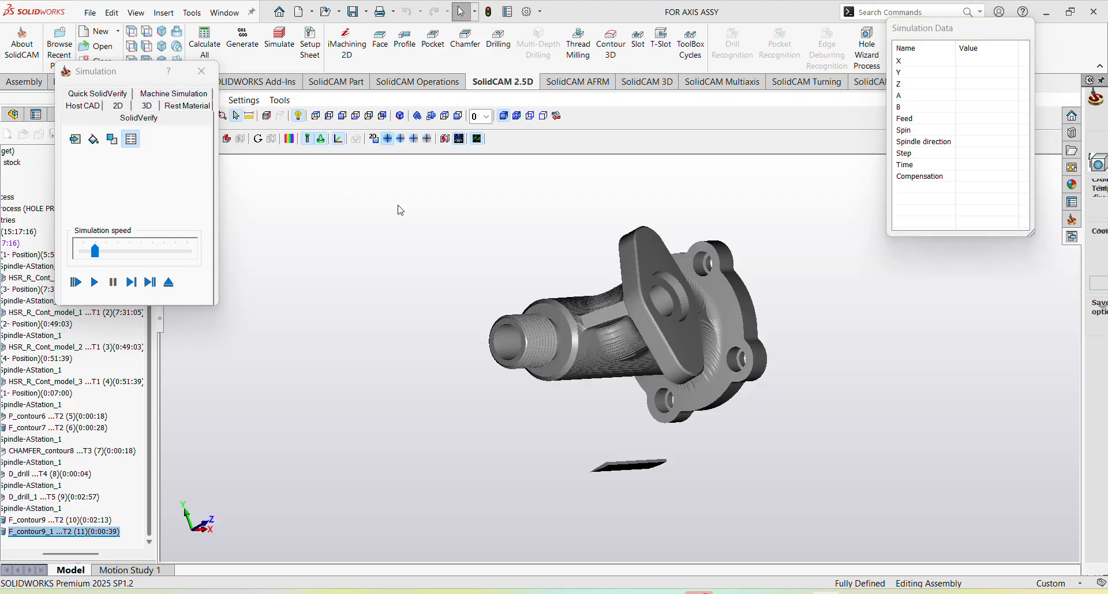
left_click(95, 283)
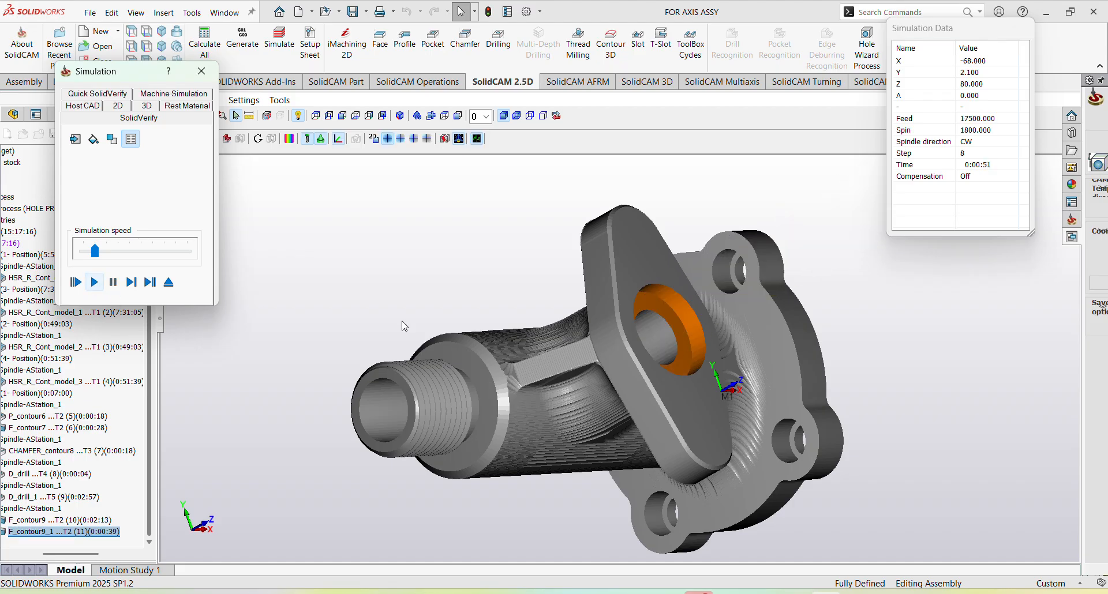
middle_click_drag(404, 326, 473, 226)
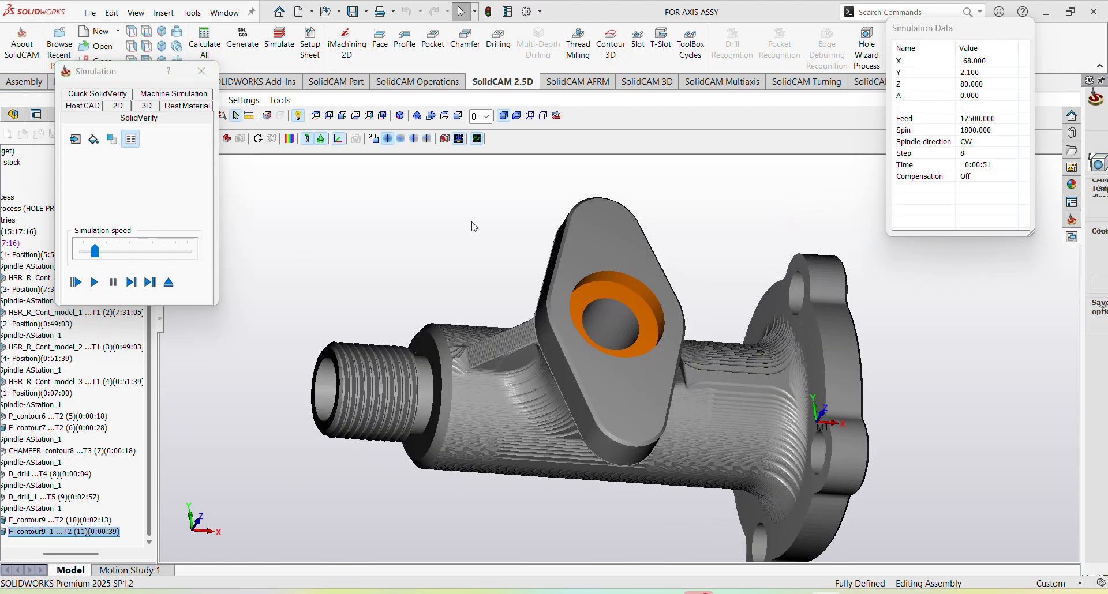
left_click(290, 140)
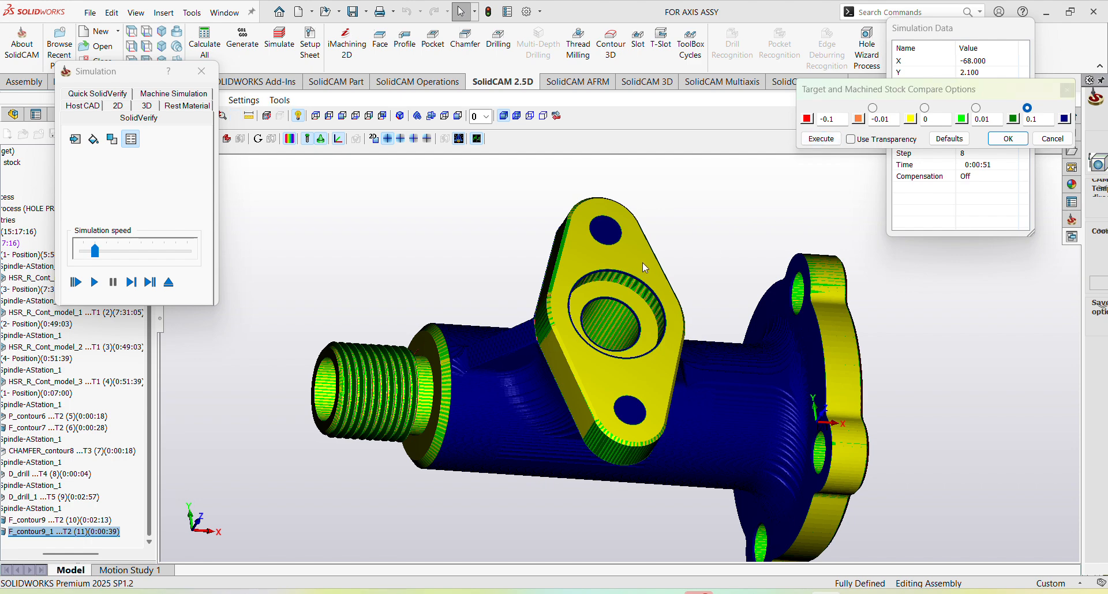
middle_click_drag(642, 262, 597, 271)
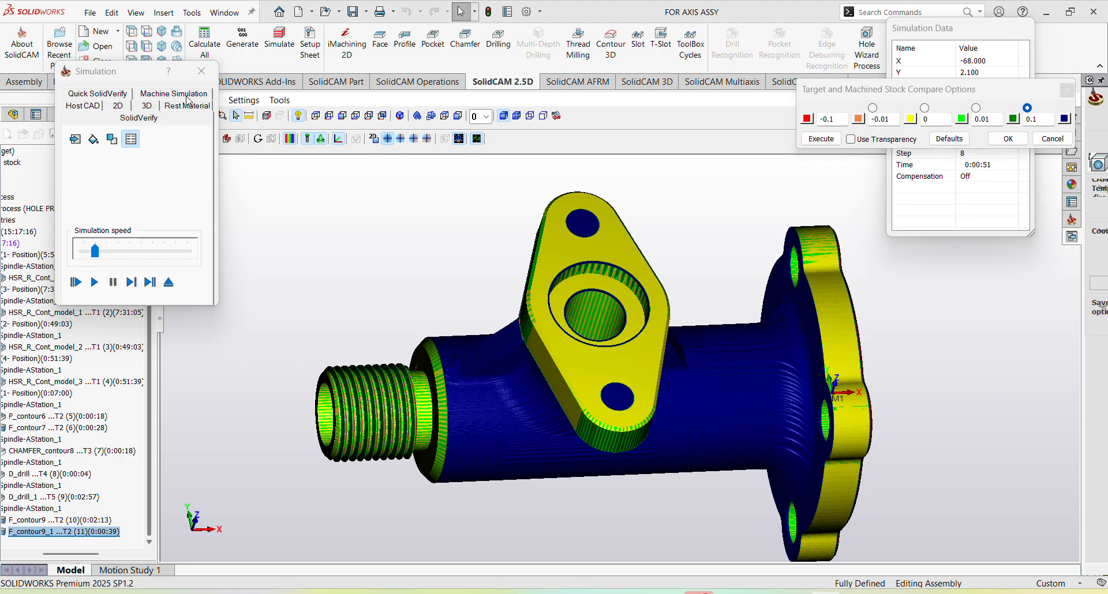
left_click(201, 71)
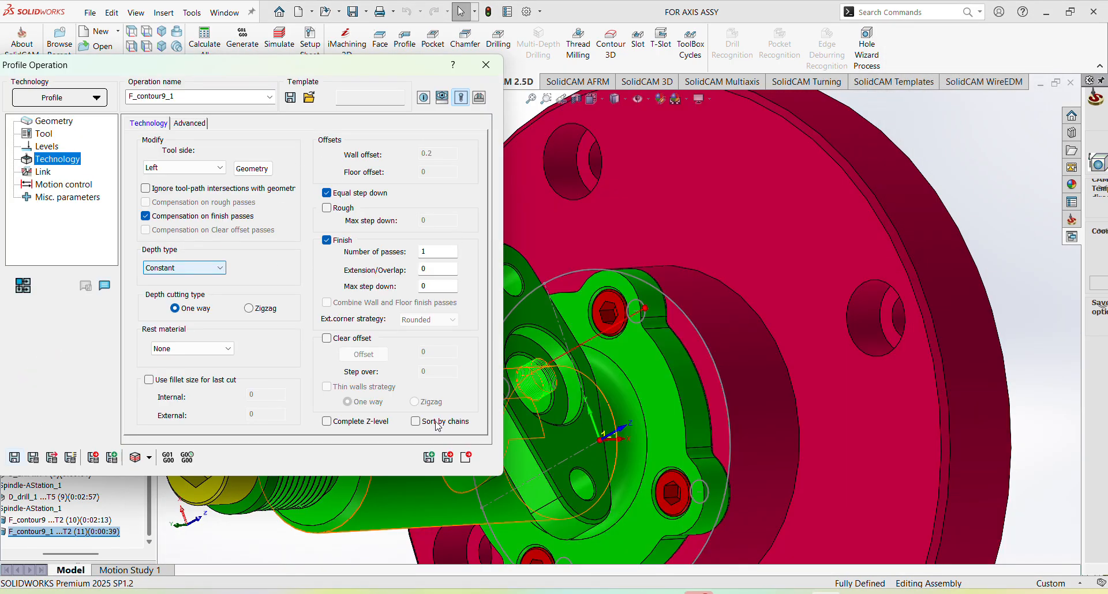
Exit the finish profile operation and hide the displayed tool paths of the counterbore roughing and finishing operations.
left_click(467, 458)
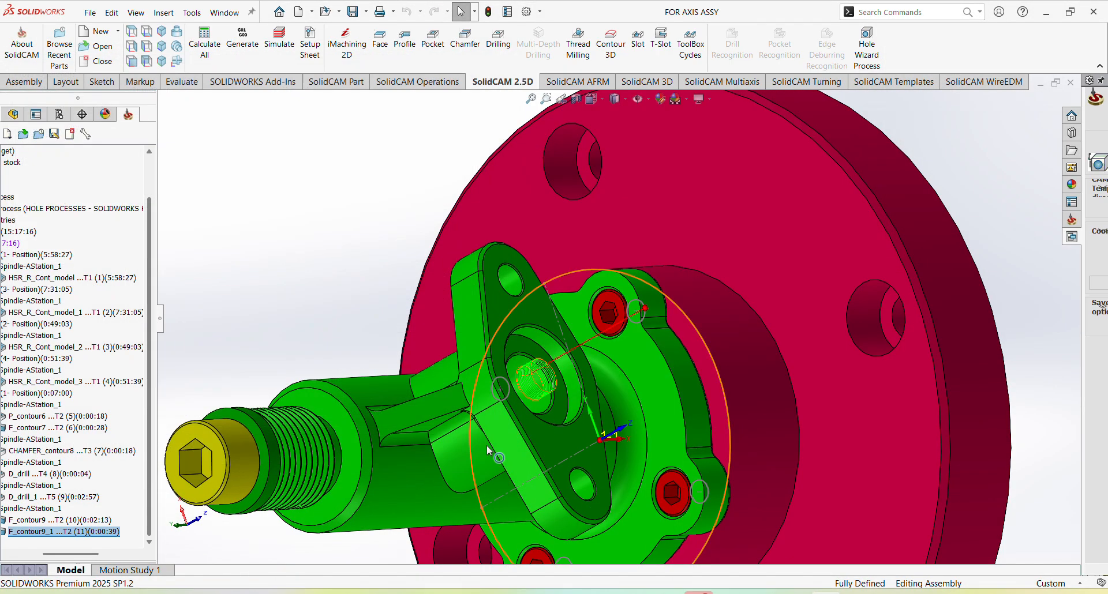
scroll(582, 360, "down", 5)
middle_click_drag(538, 335, 501, 333)
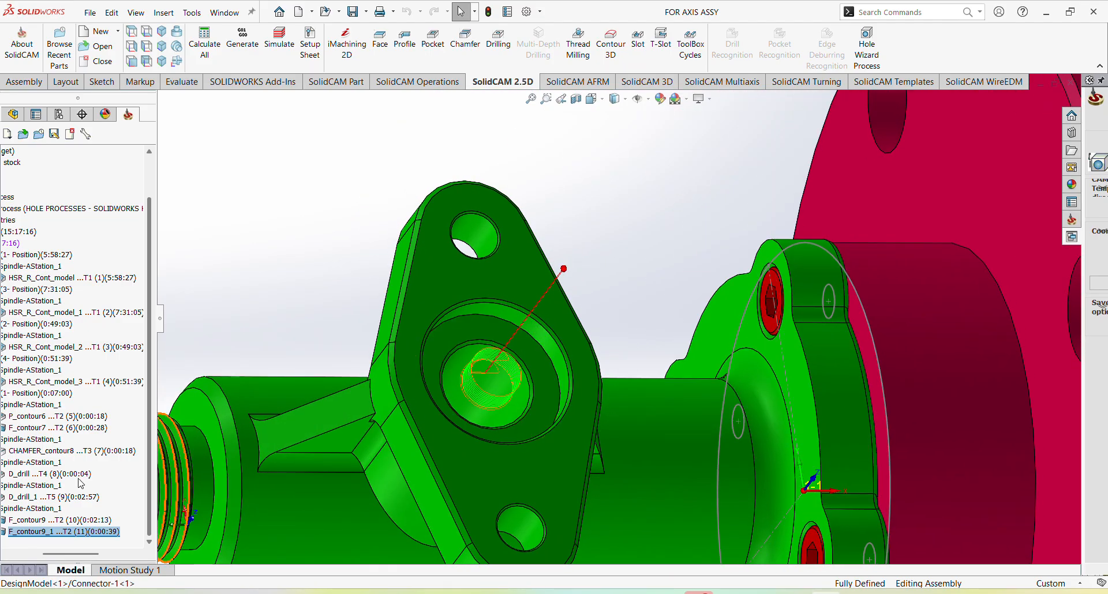
left_click_drag(77, 555, 51, 555)
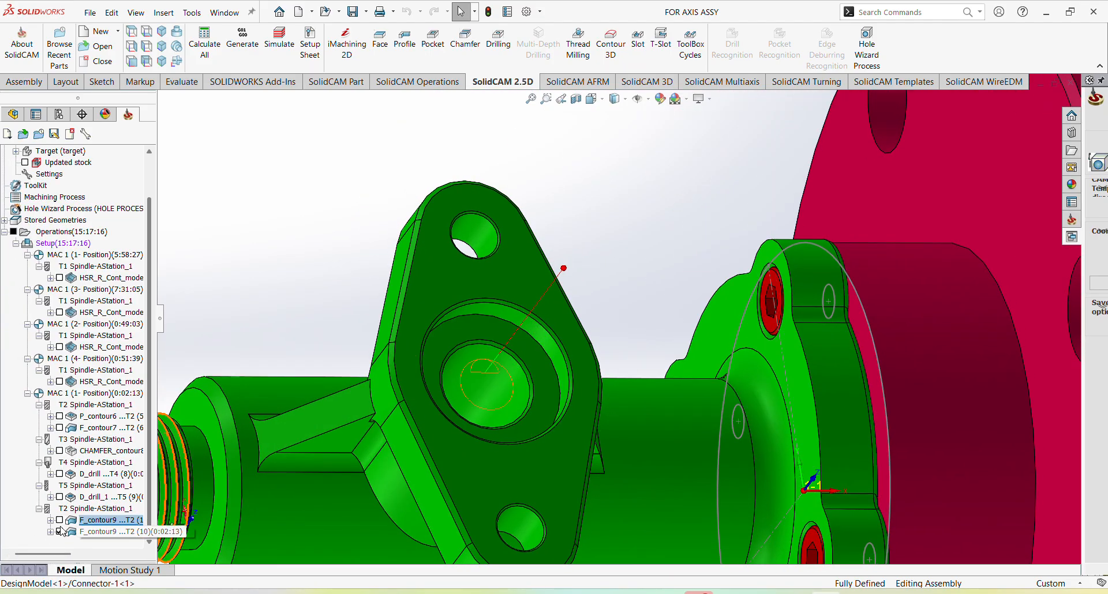
left_click(110, 531)
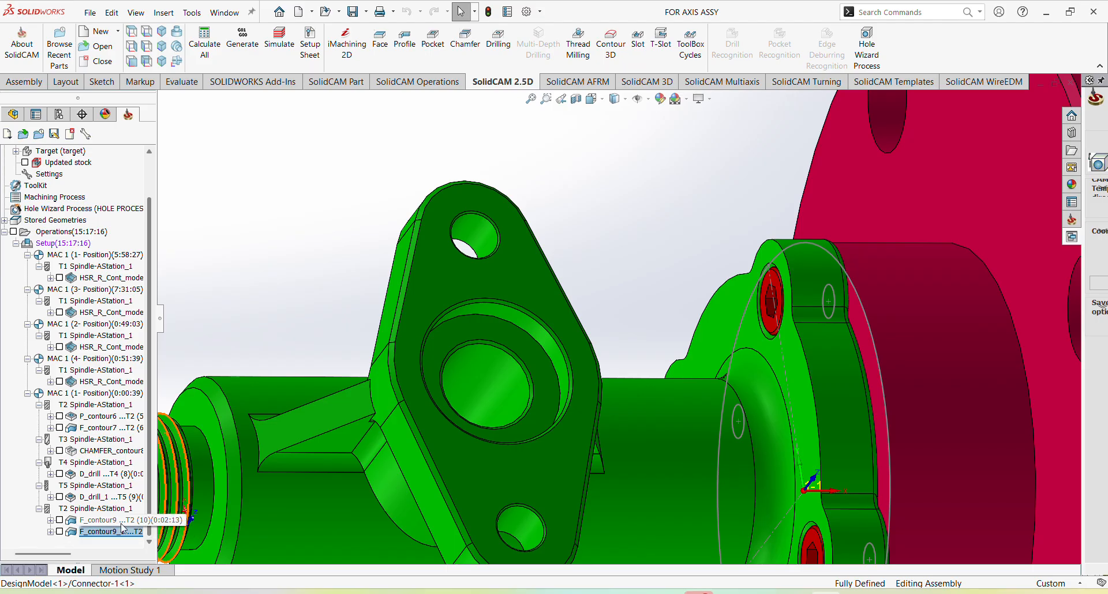
right_click(89, 532)
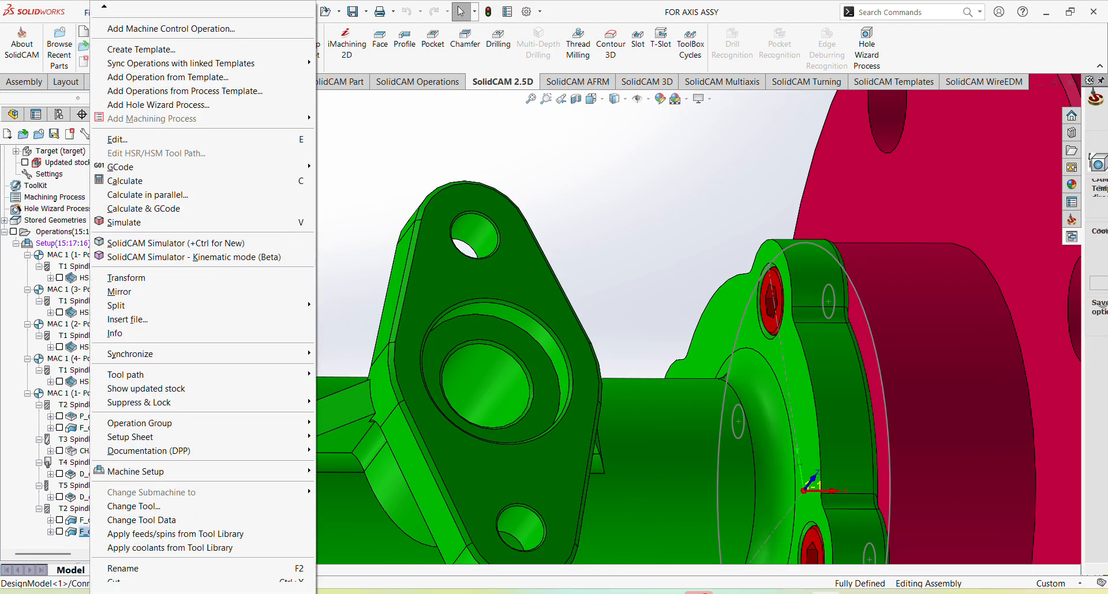
left_click(122, 589)
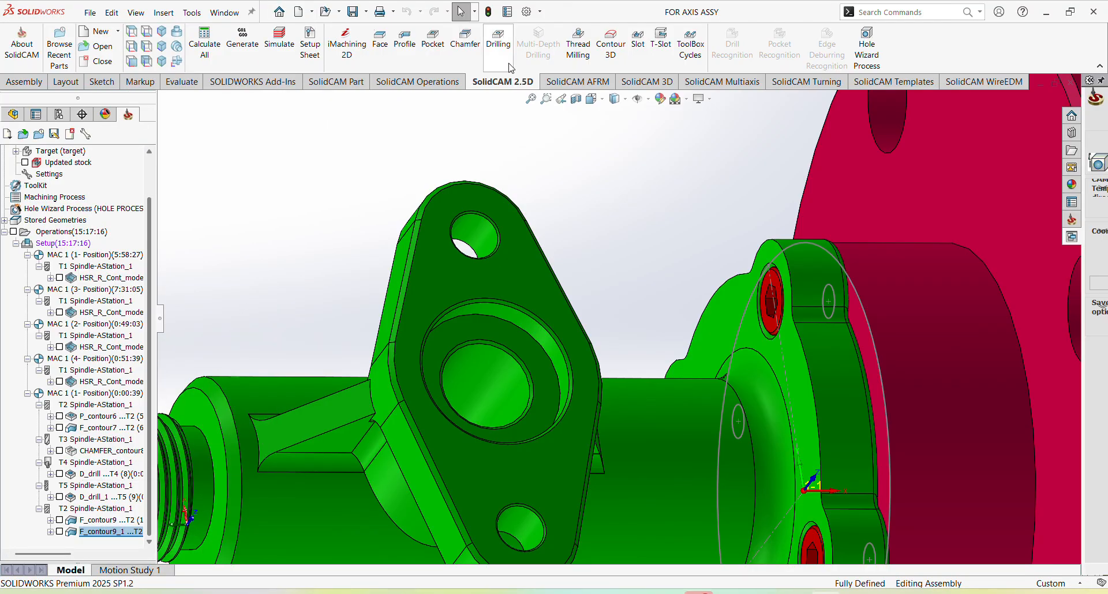
Start a Chamfer operation and define its geometry as a closed chain on the upper edge of the 25 mm counterbore.
left_click(467, 54)
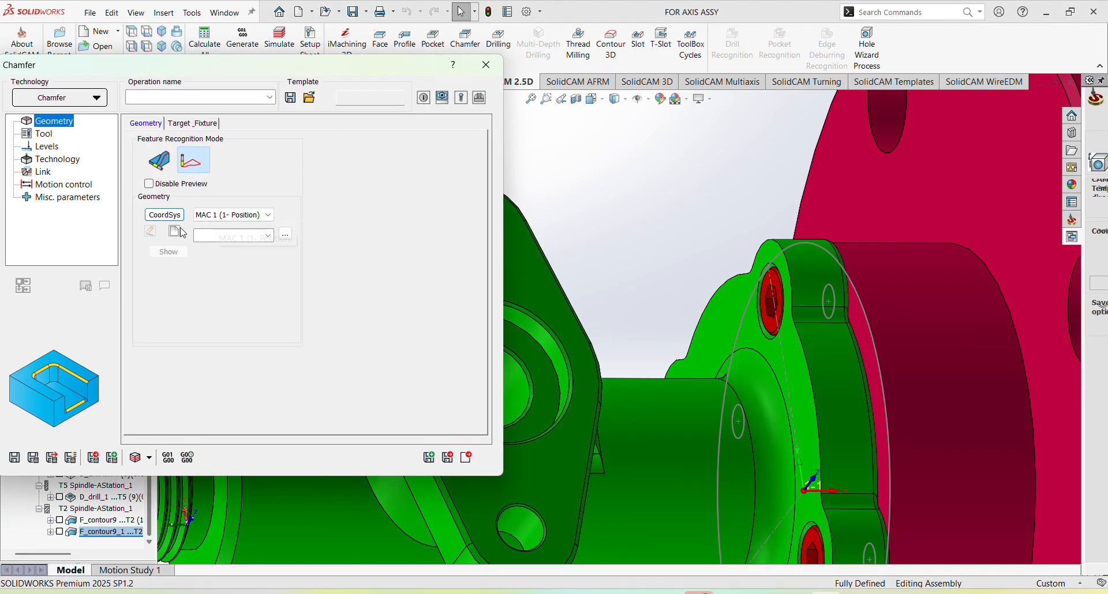
left_click(175, 231)
scroll(527, 329, "down", 6)
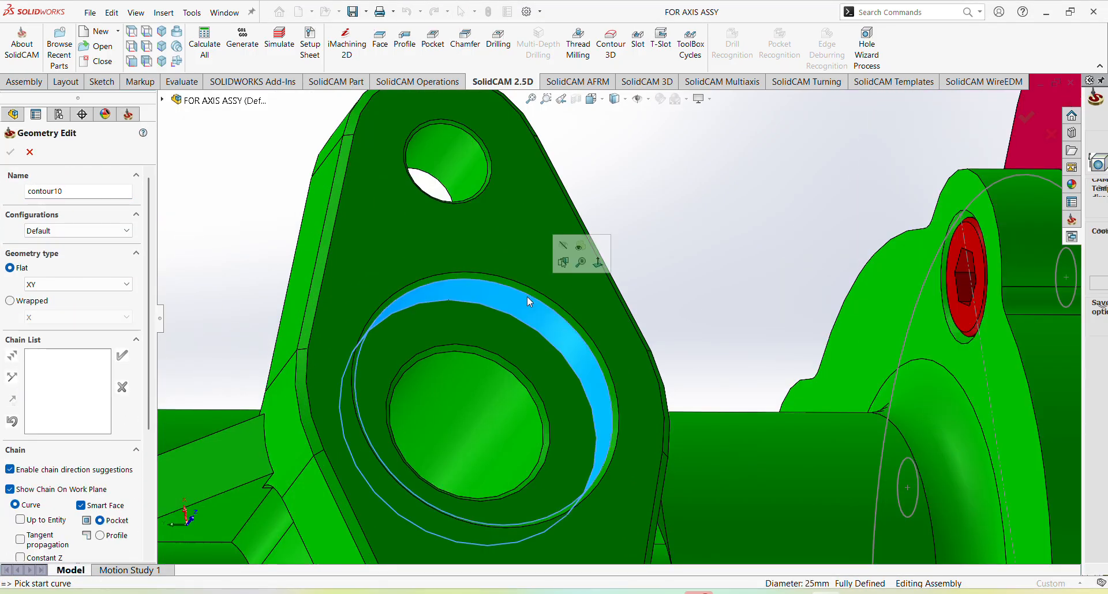
left_click(528, 298)
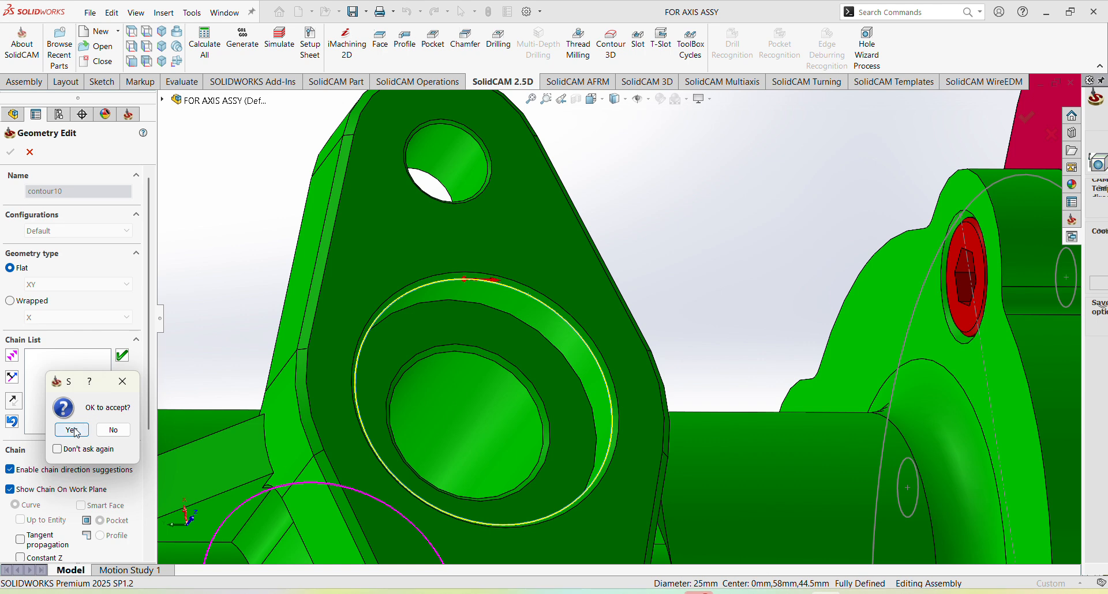
left_click(72, 431)
left_click(12, 152)
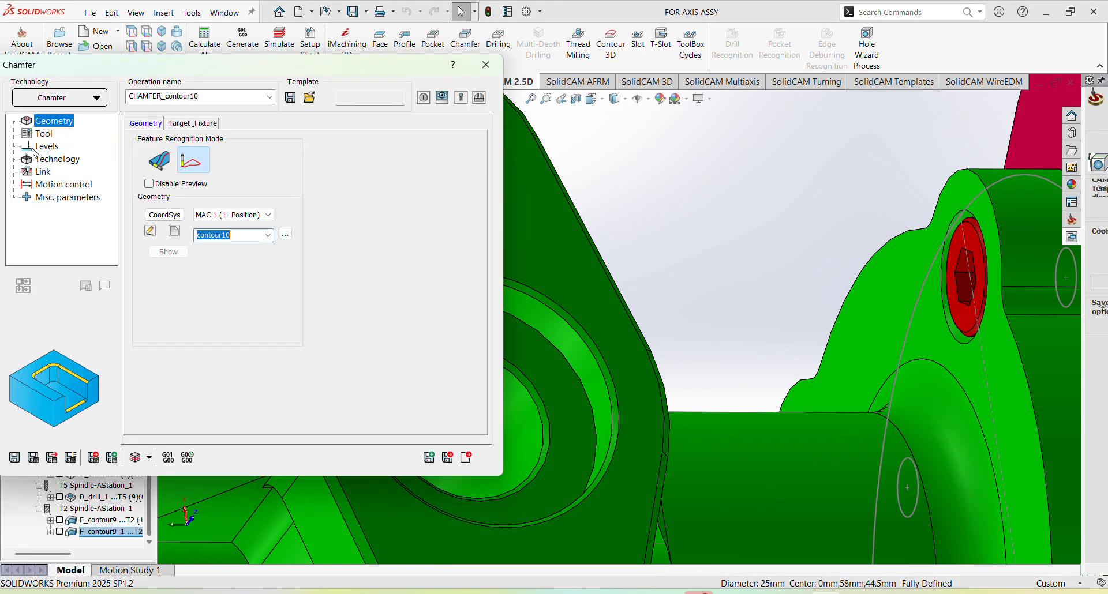
Assign tool 3, the 6x45 deg chamfer tool, to the counterbore chamfer and open its tool data and levels.
left_click(46, 139)
left_click(218, 371)
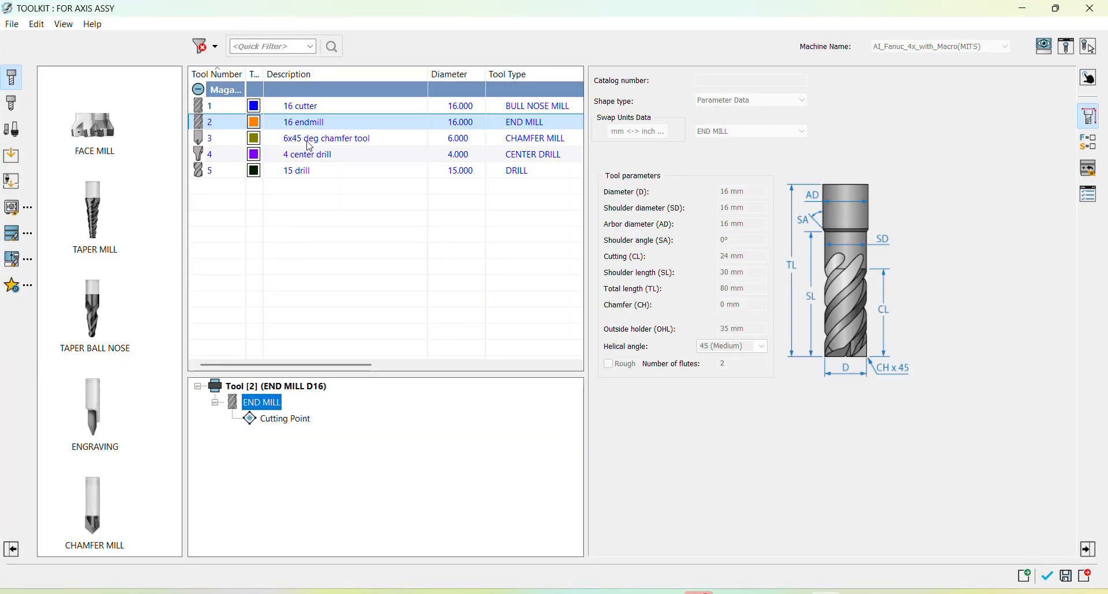
double_click(310, 143)
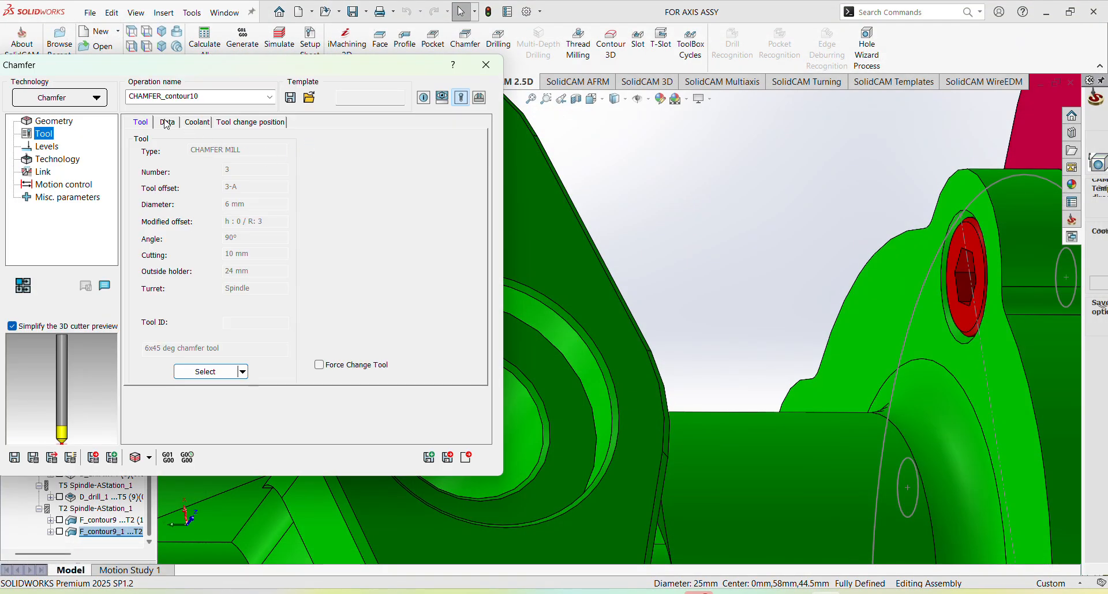
left_click(167, 123)
left_click(48, 146)
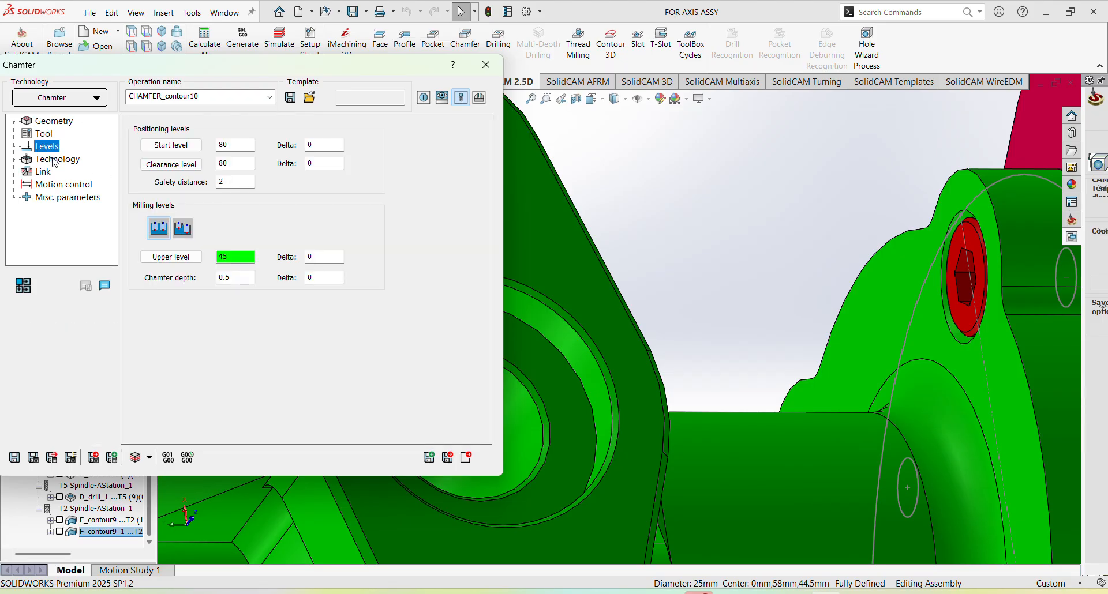
Pick the angled flange's top face as the counterbore chamfer's upper level at Z 45.
left_click(169, 259)
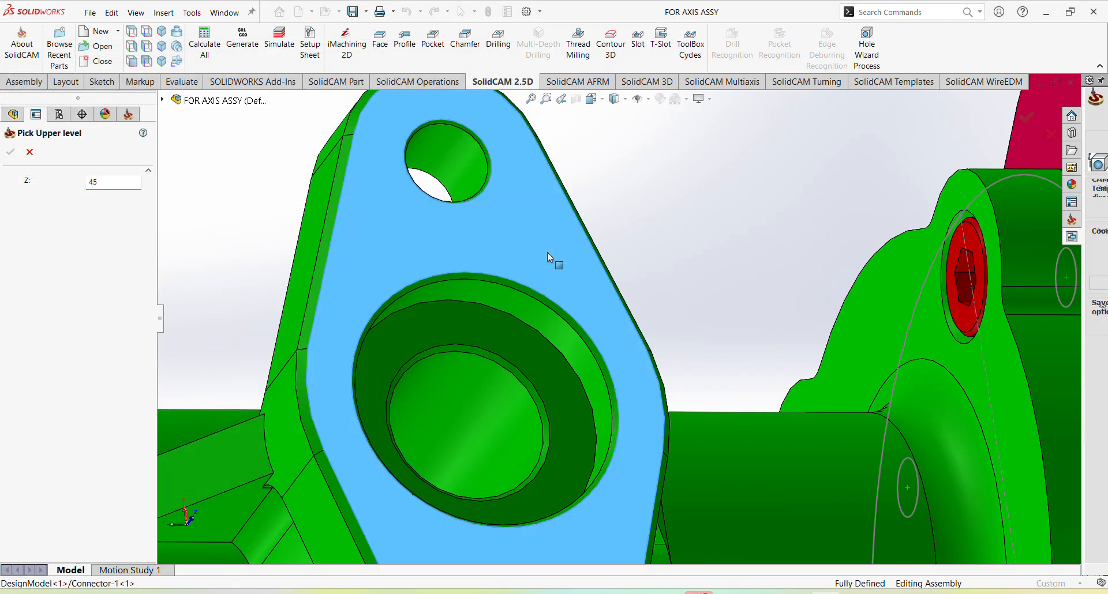
left_click(547, 251)
left_click(10, 153)
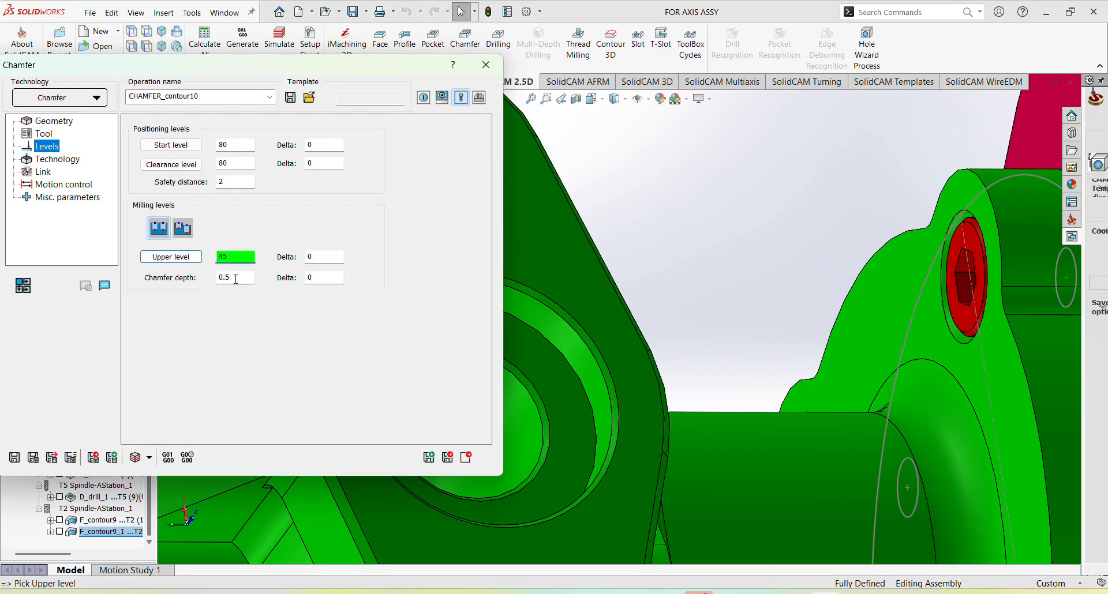
Reverse the counterbore chain so the chamfer tool runs on its inner side, check the link settings, and save and calculate the operation.
left_click(55, 161)
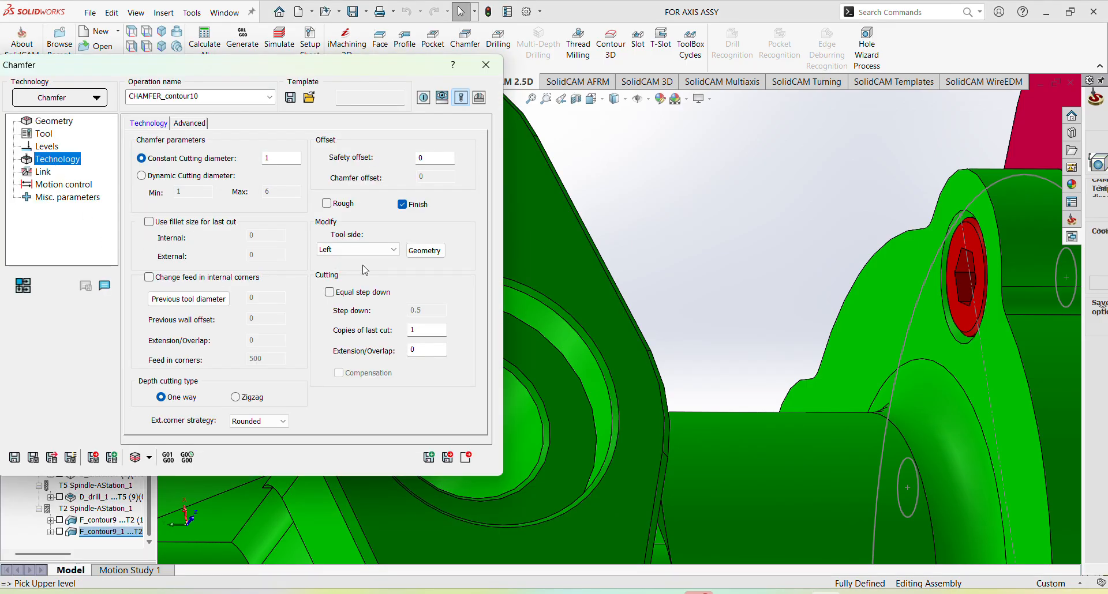
left_click(426, 250)
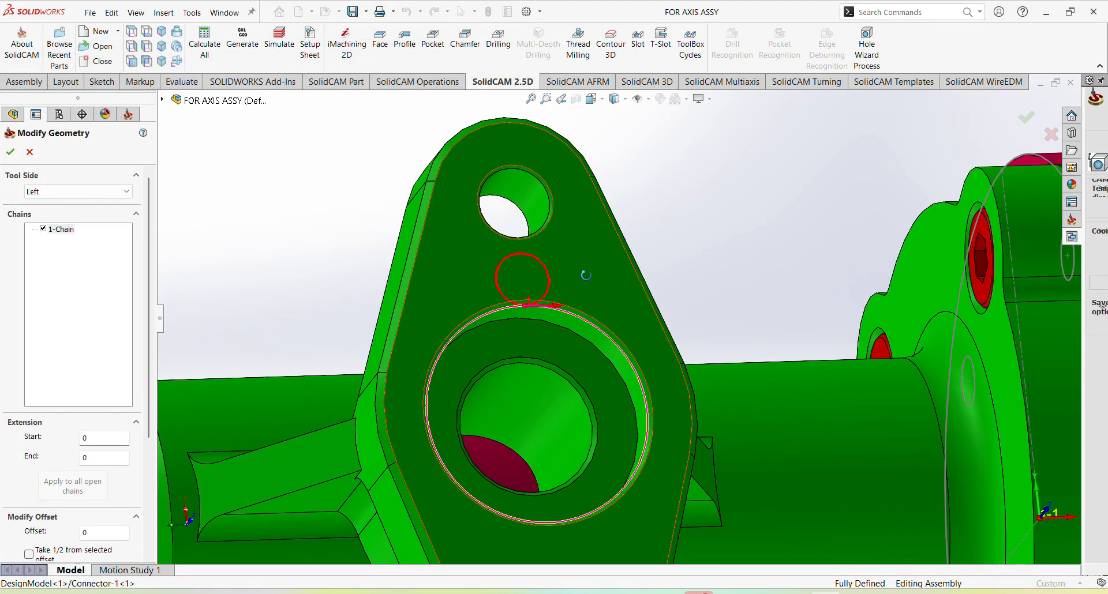
right_click(69, 231)
left_click(112, 291)
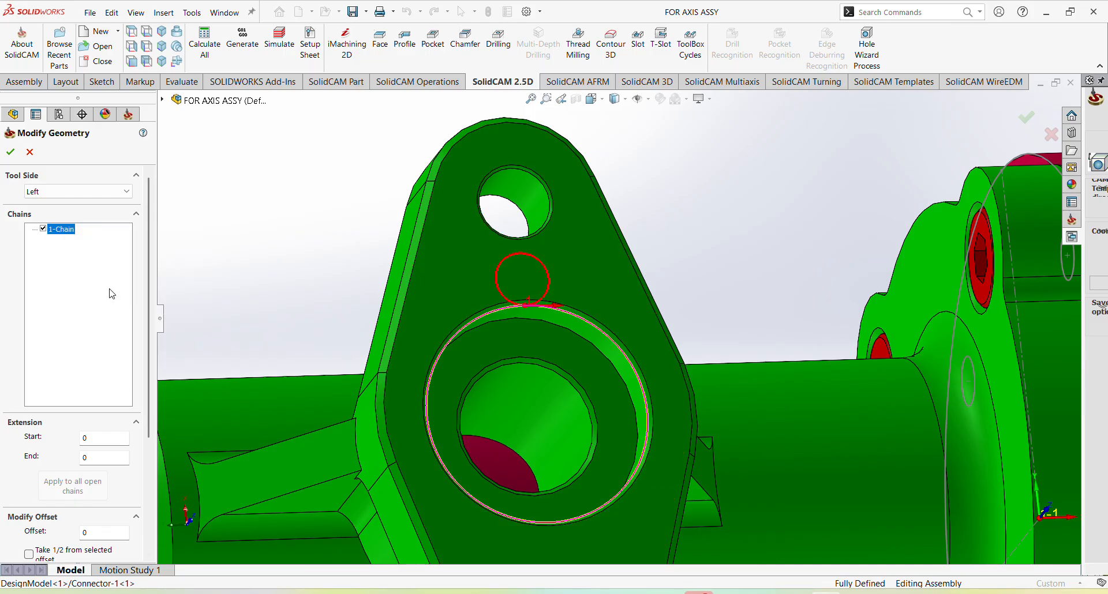
left_click(11, 152)
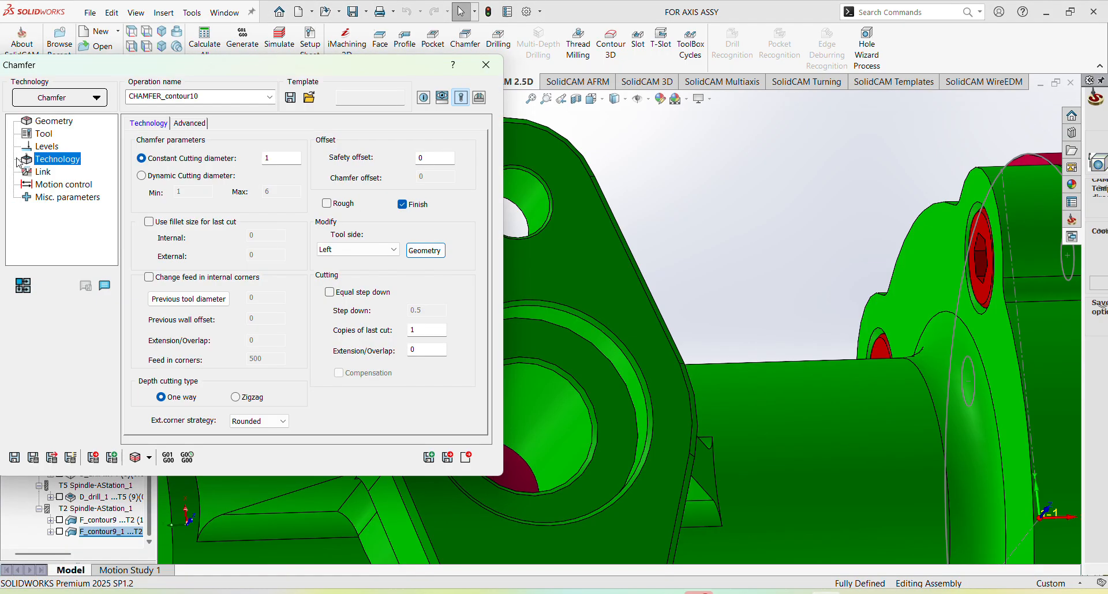
left_click(42, 172)
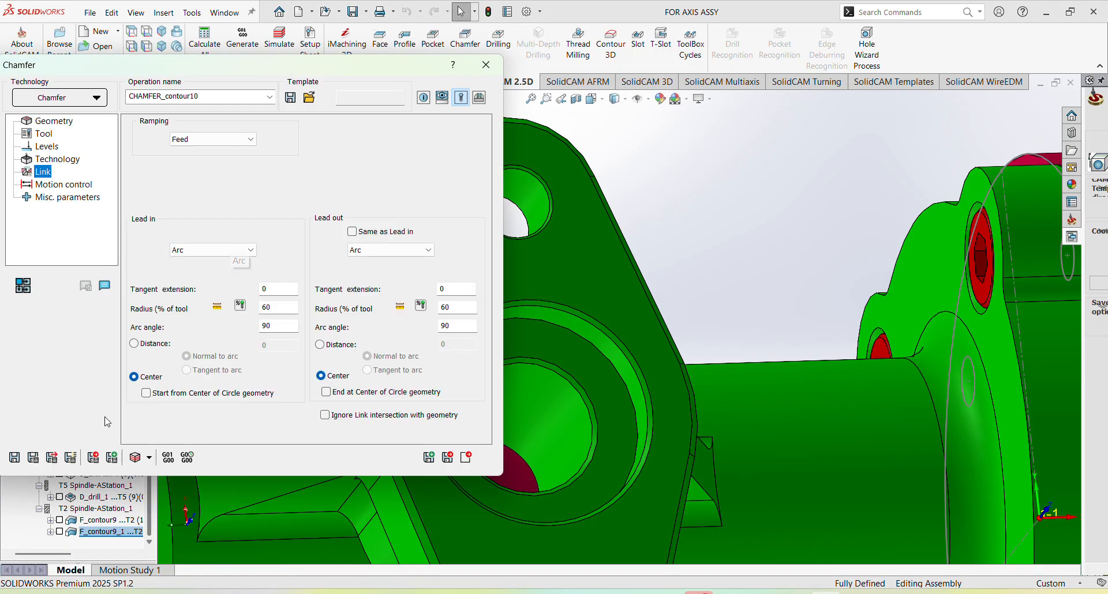
left_click(33, 458)
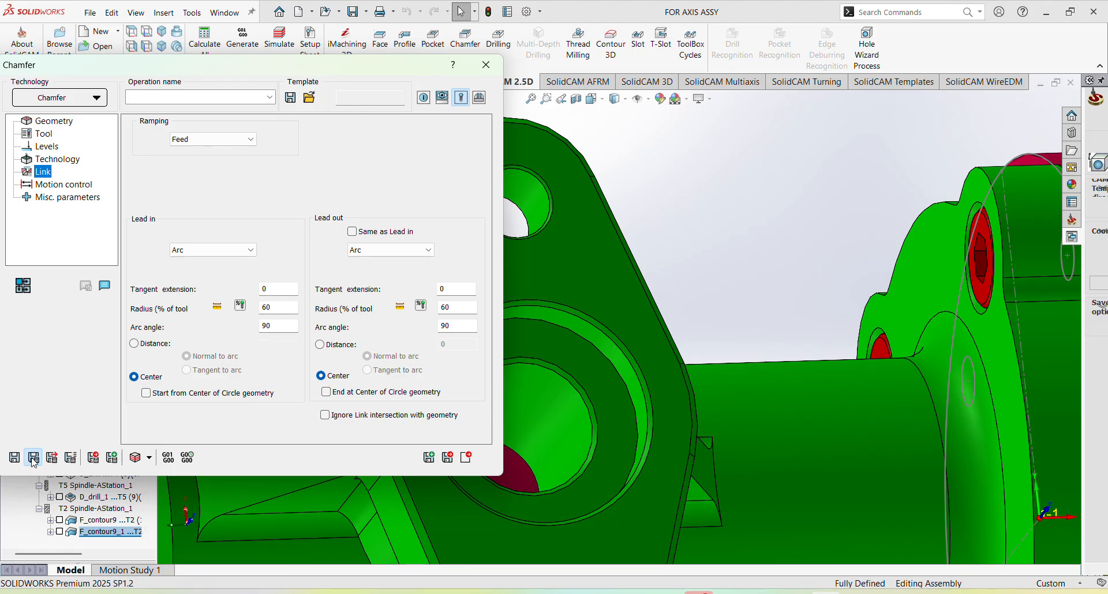
Simulate the counterbore chamfer in SolidVerify, compare the machined stock with the target model, and exit the simulation.
left_click(136, 458)
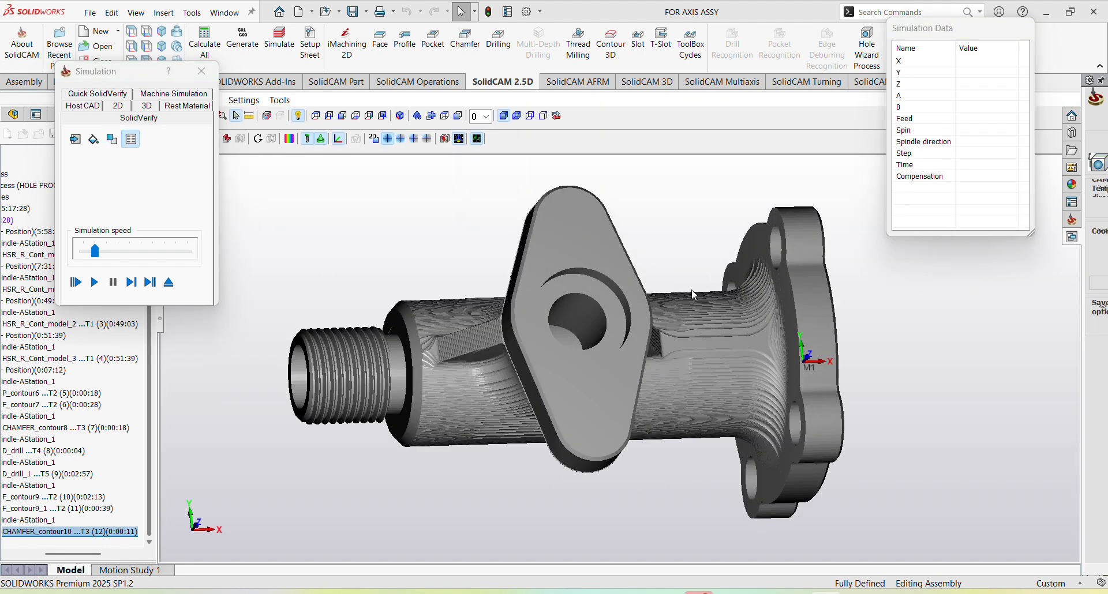
middle_click_drag(616, 295, 613, 278)
left_click(95, 282)
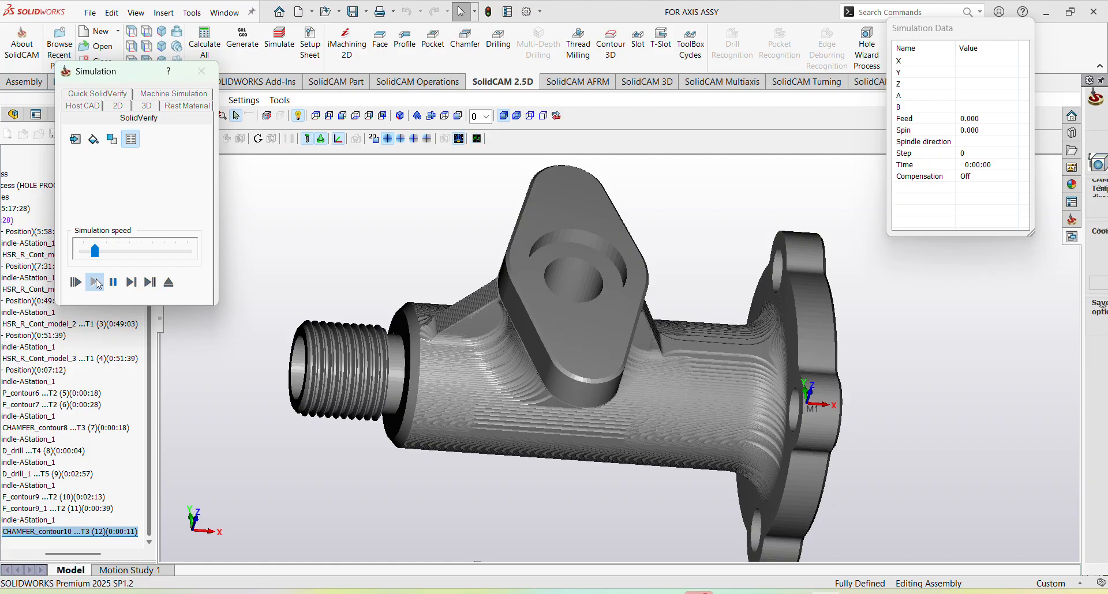
scroll(576, 241, "up", 3)
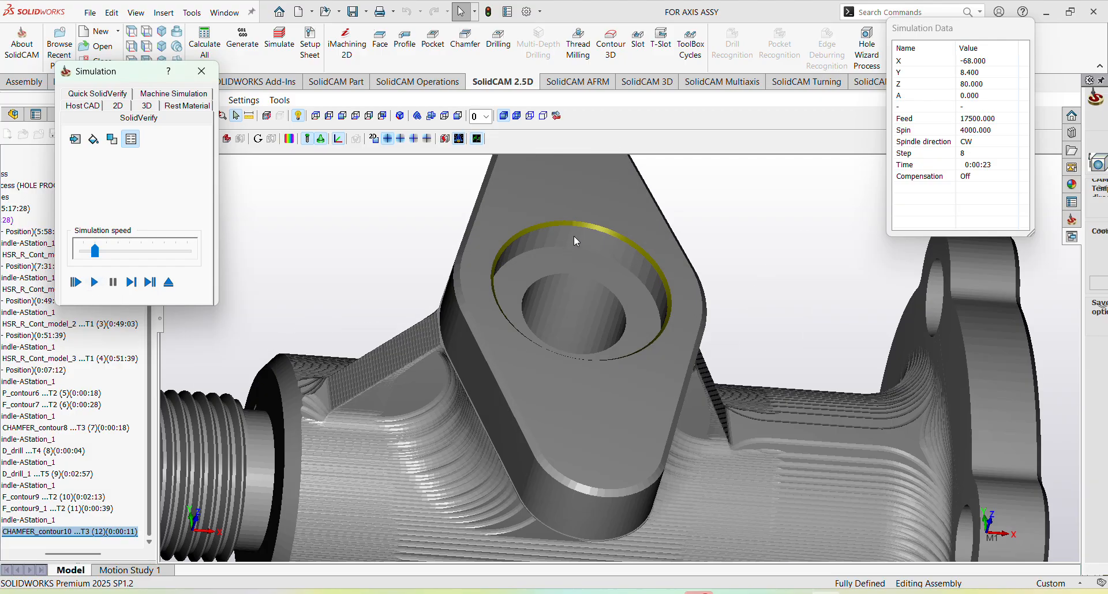
left_click(294, 141)
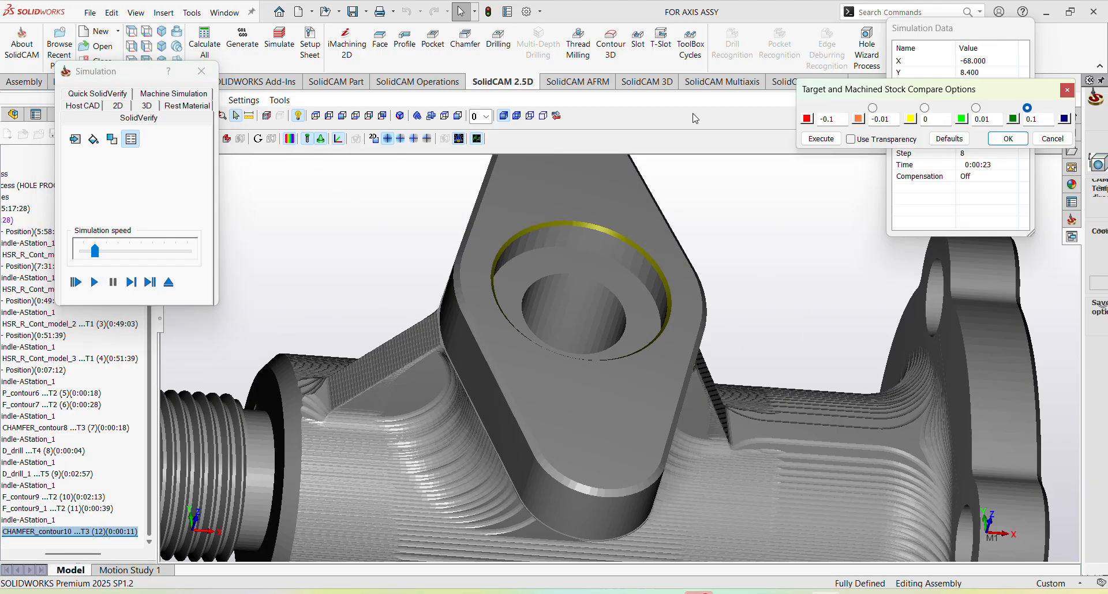
left_click(822, 139)
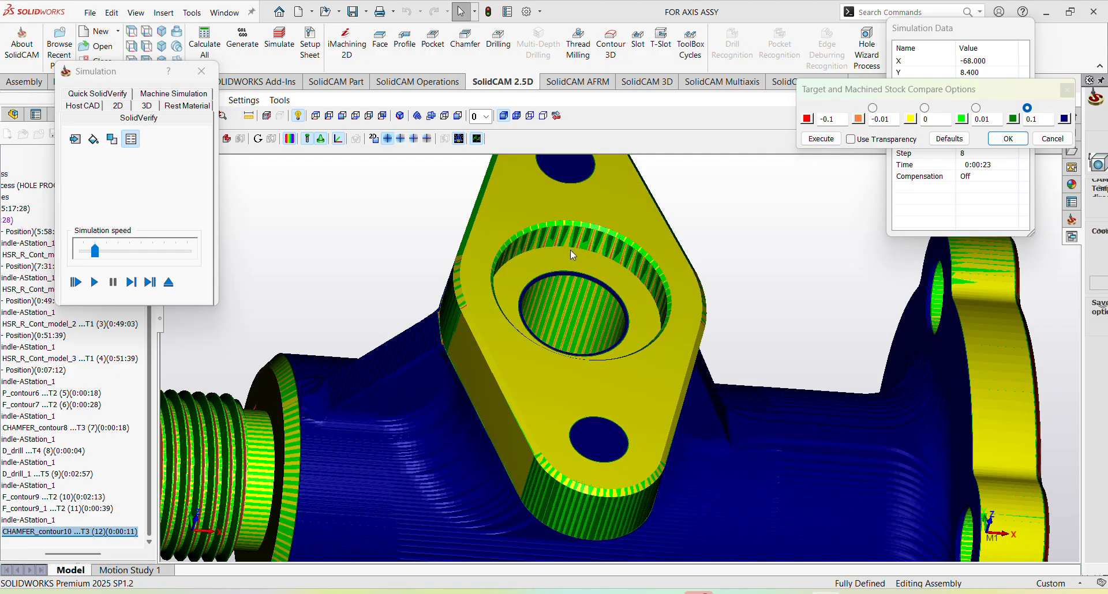
scroll(568, 260, "up", 2)
middle_click_drag(552, 297, 556, 292)
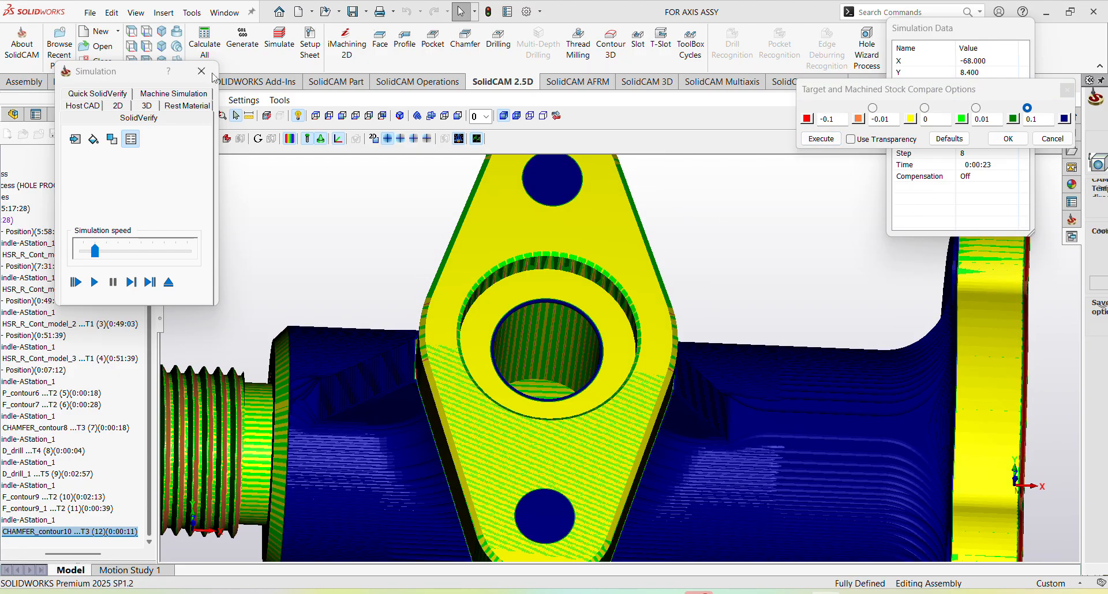
left_click(201, 71)
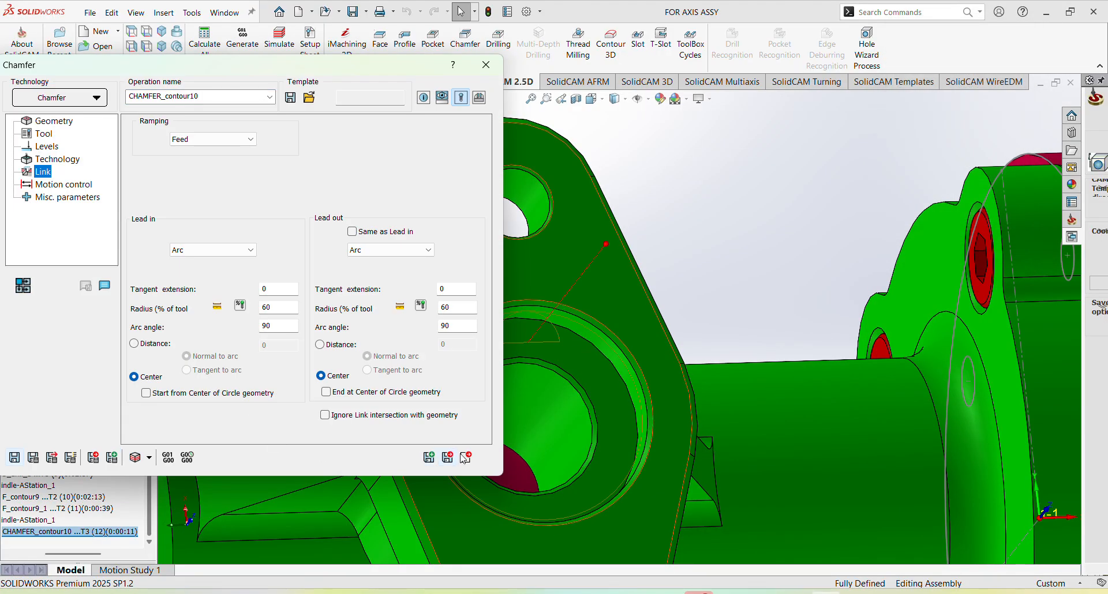
Save and copy the counterbore chamfer operation, and define the copy's new geometry as a closed chain on the 15 mm bore edge inside the counterbore.
left_click(429, 458)
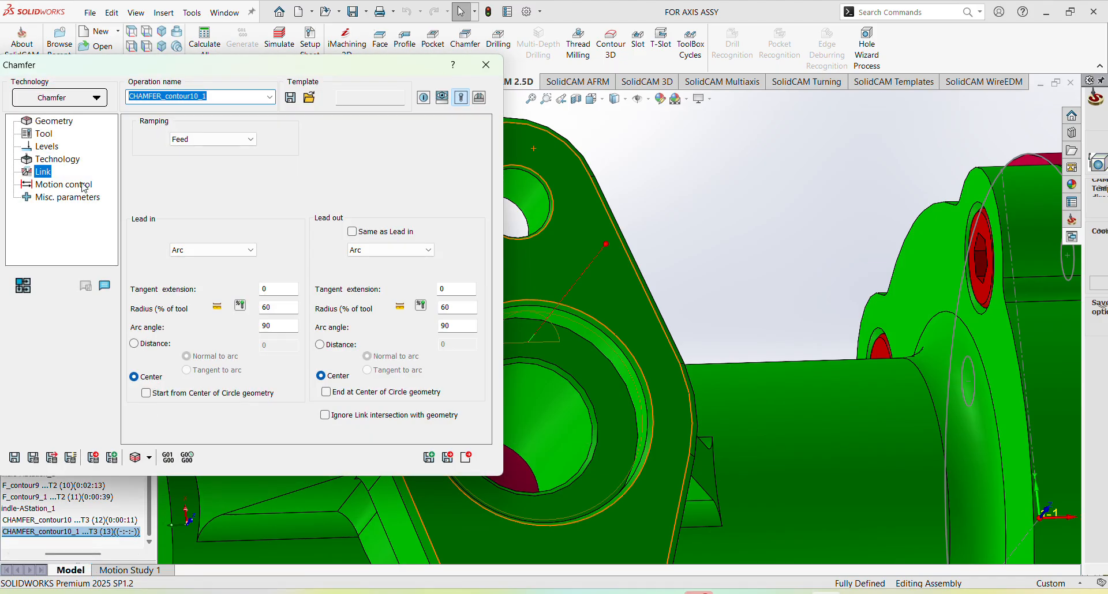
left_click(68, 122)
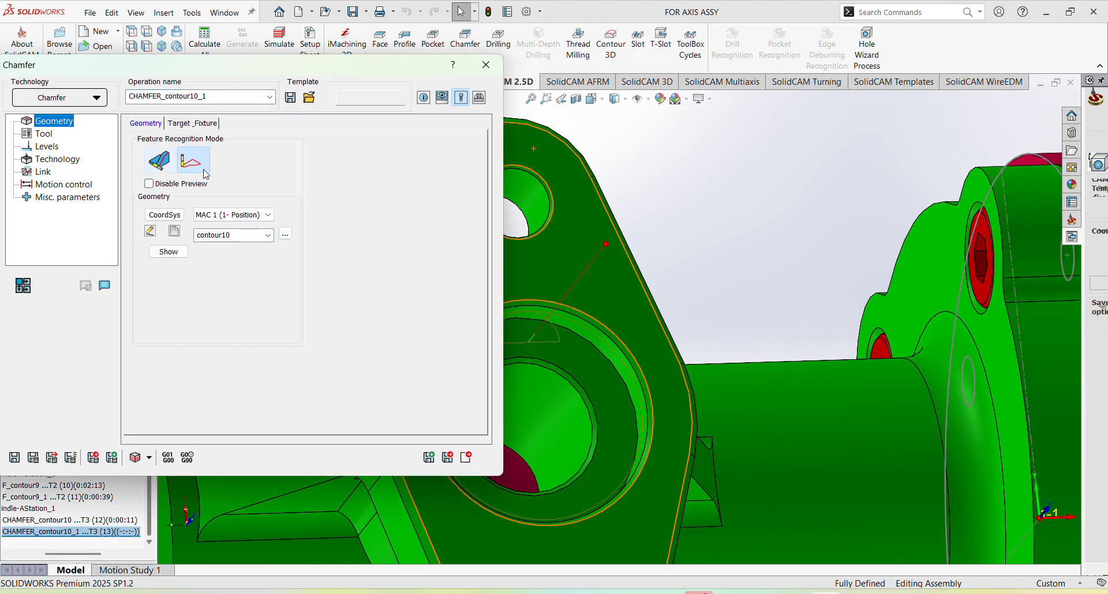
left_click(175, 232)
scroll(582, 355, "down", 5)
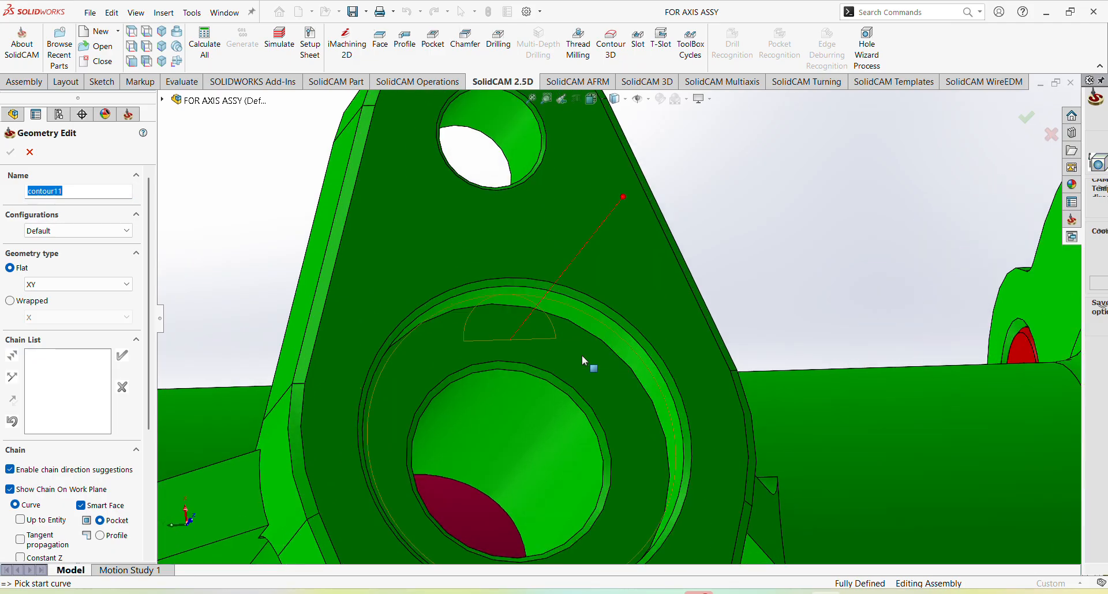
left_click(563, 394)
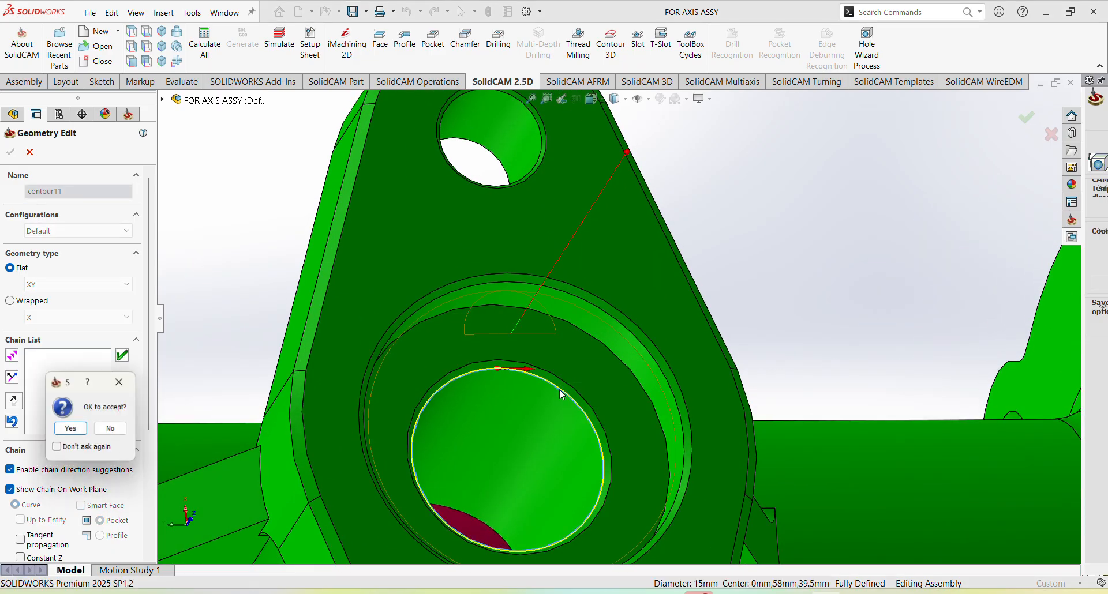
left_click(71, 430)
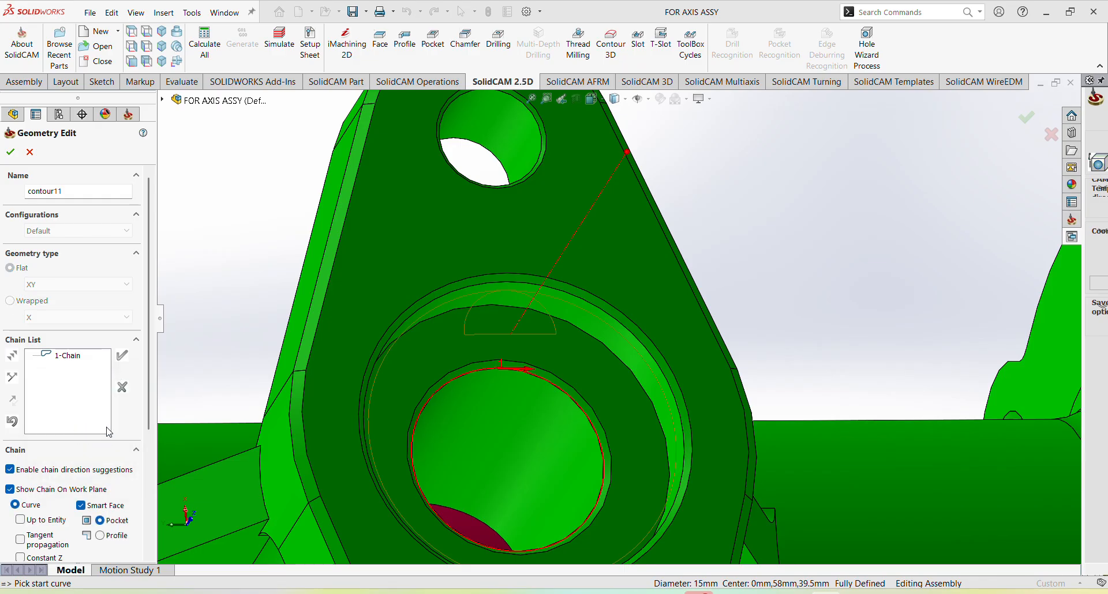
left_click(10, 151)
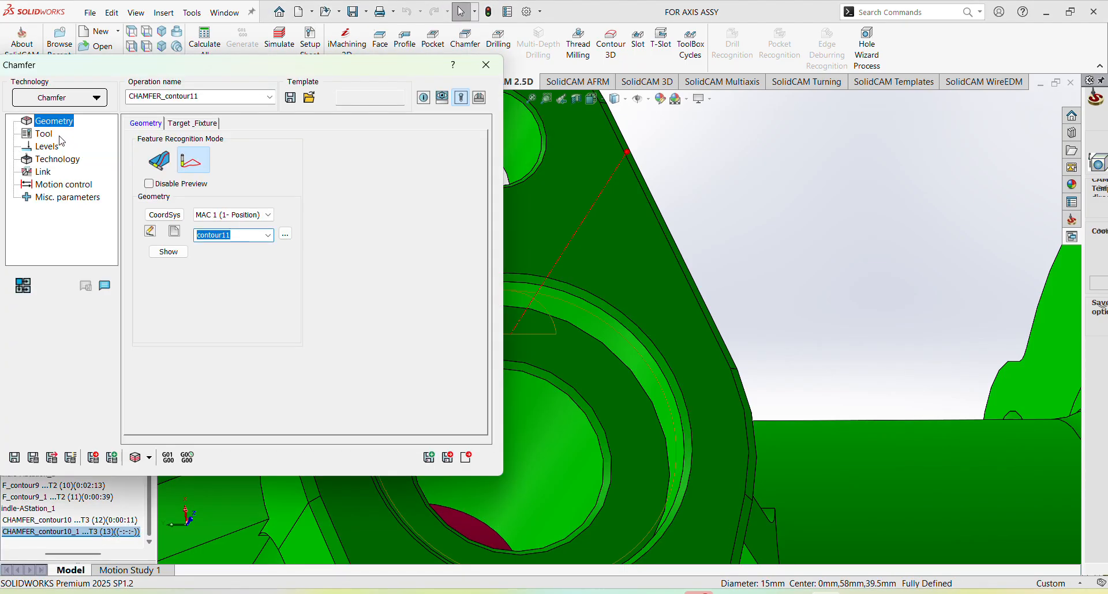
Pick the counterbore floor as the bore chamfer's upper level at Z 40 and enter the chamfer depth.
left_click(50, 133)
left_click(49, 148)
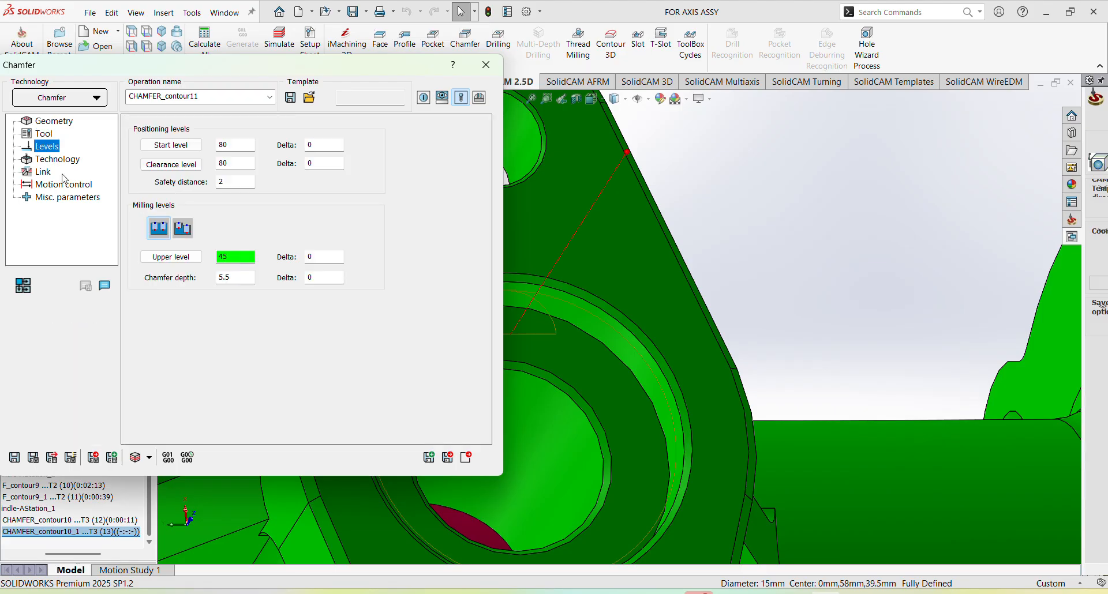
left_click(171, 257)
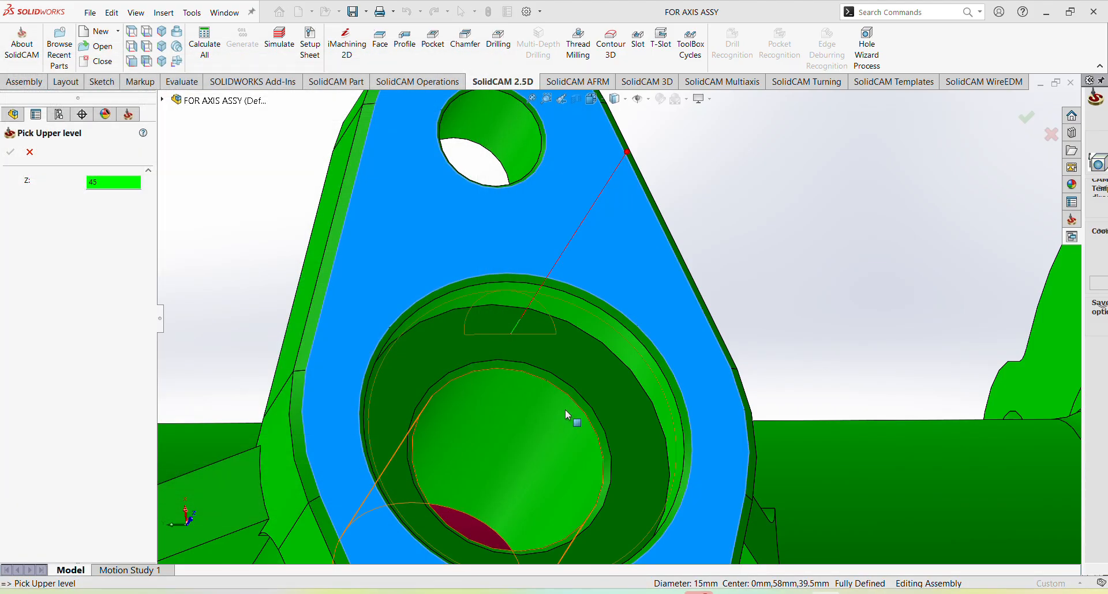
left_click(603, 386)
left_click(10, 151)
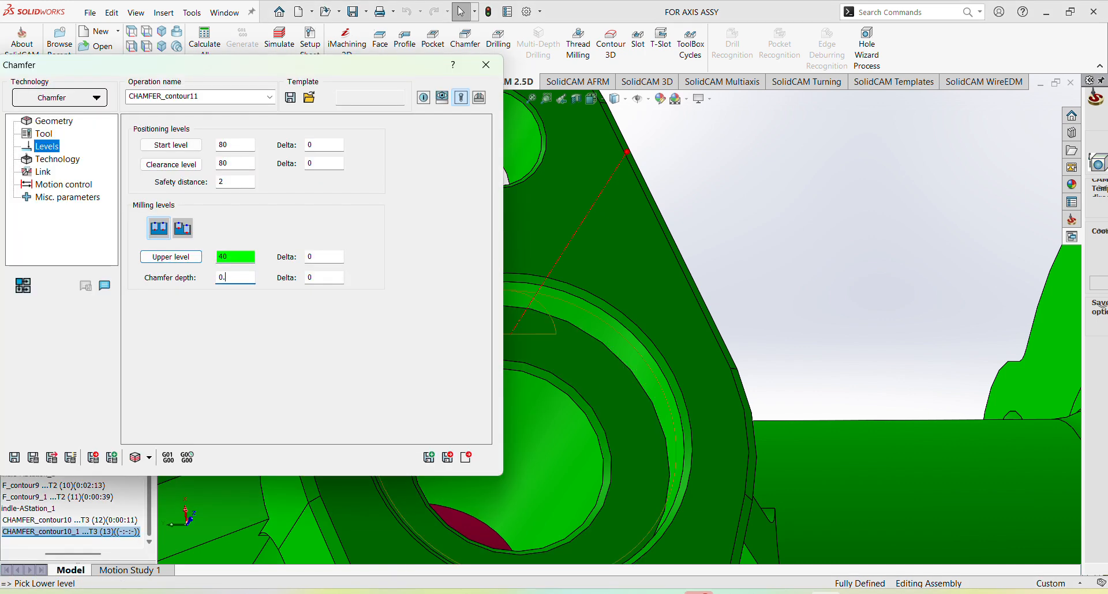
Reverse the 15 mm bore chain so the chamfer tool runs inside the bore, and save and calculate the operation.
left_click(58, 160)
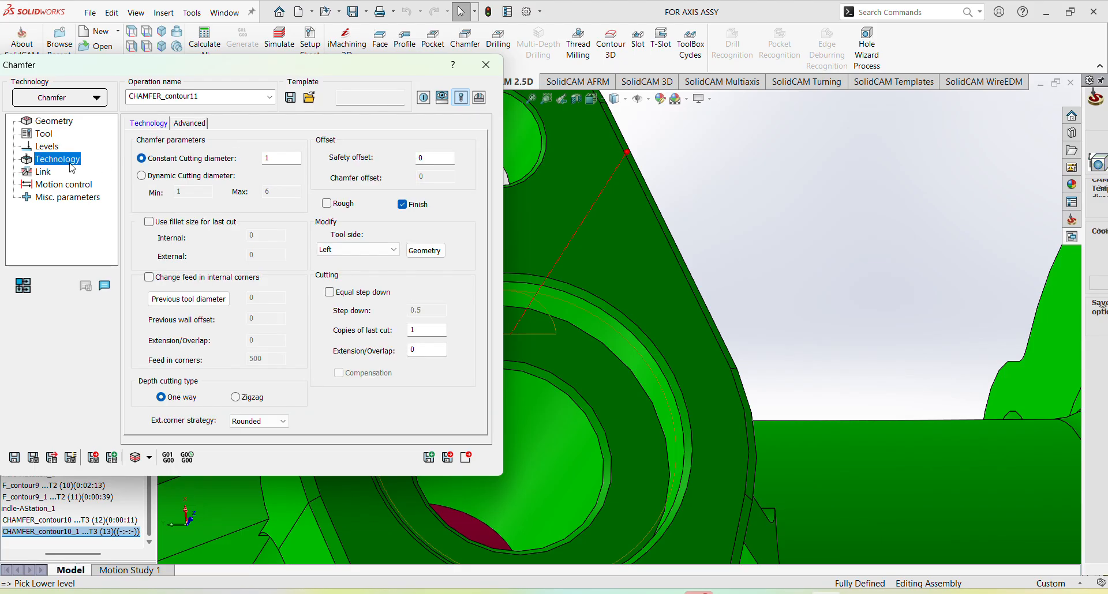
left_click(426, 251)
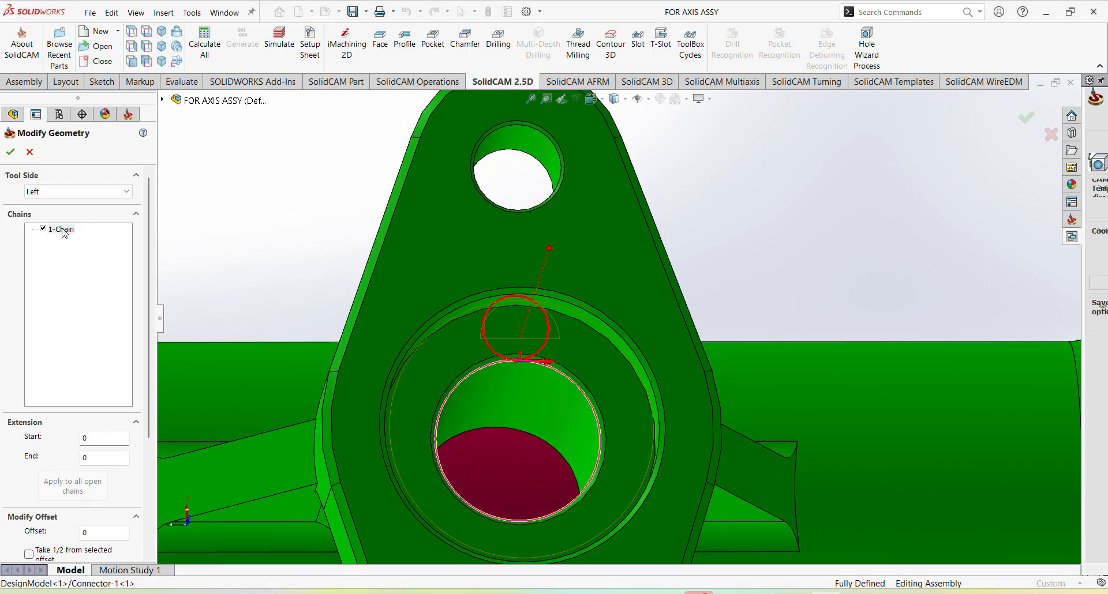
right_click(64, 233)
left_click(99, 287)
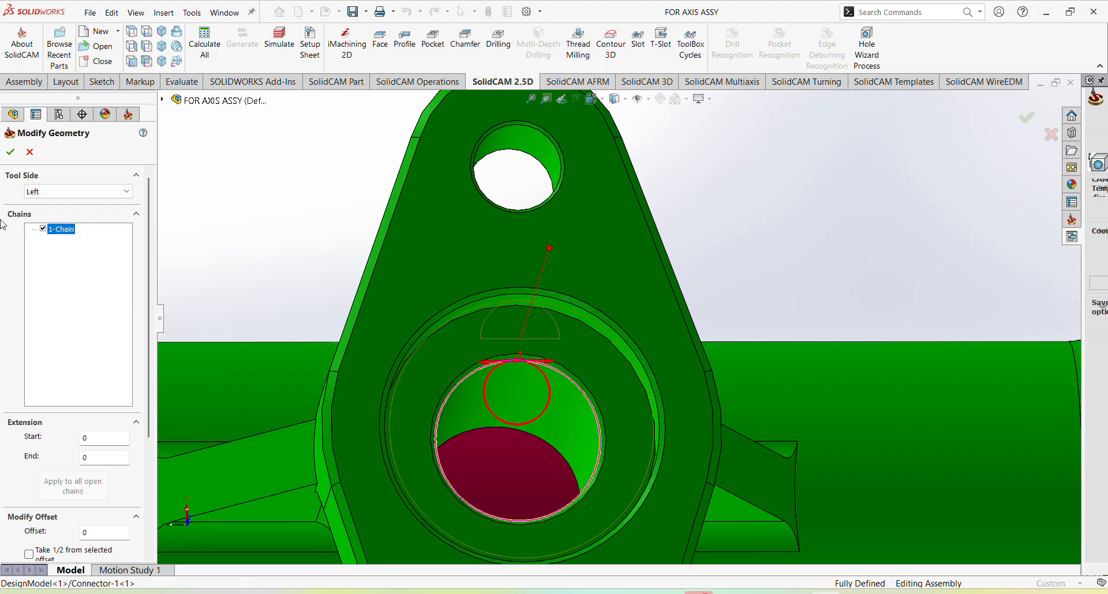
left_click(11, 152)
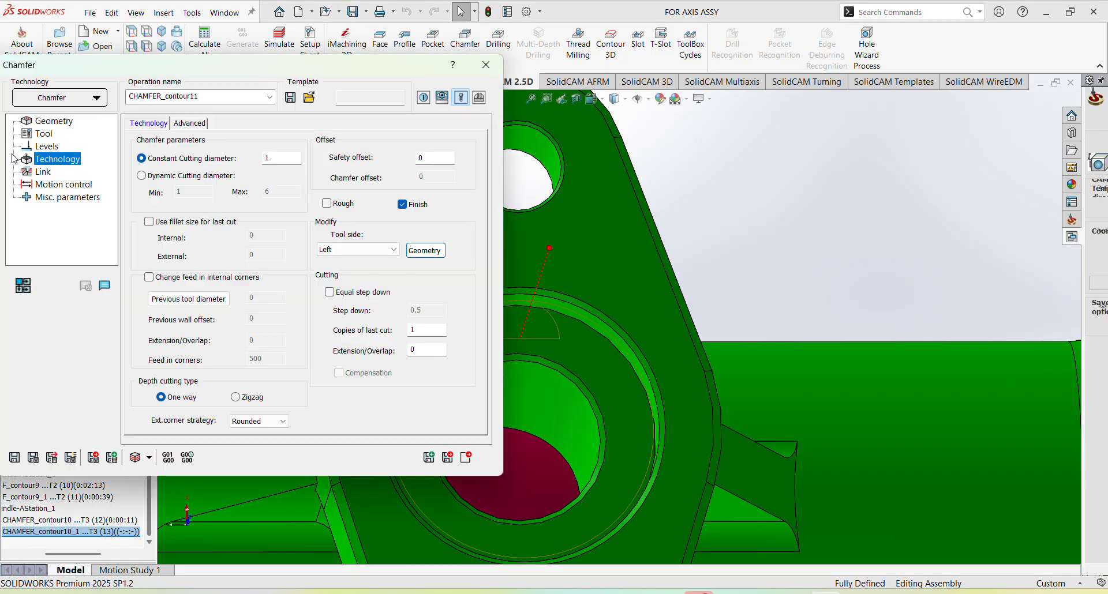
left_click(43, 173)
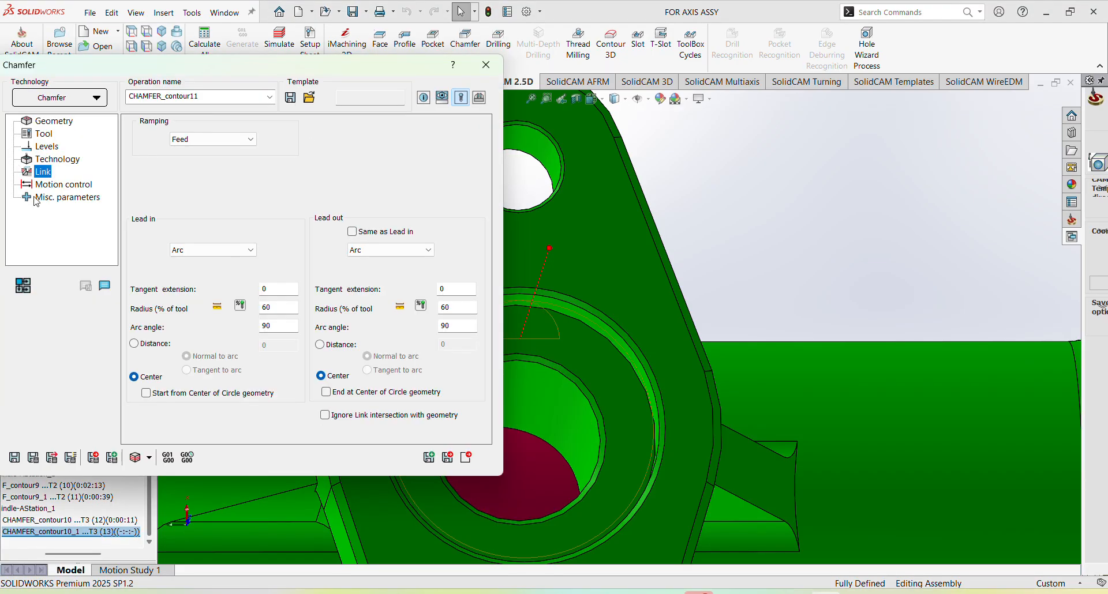
left_click(34, 459)
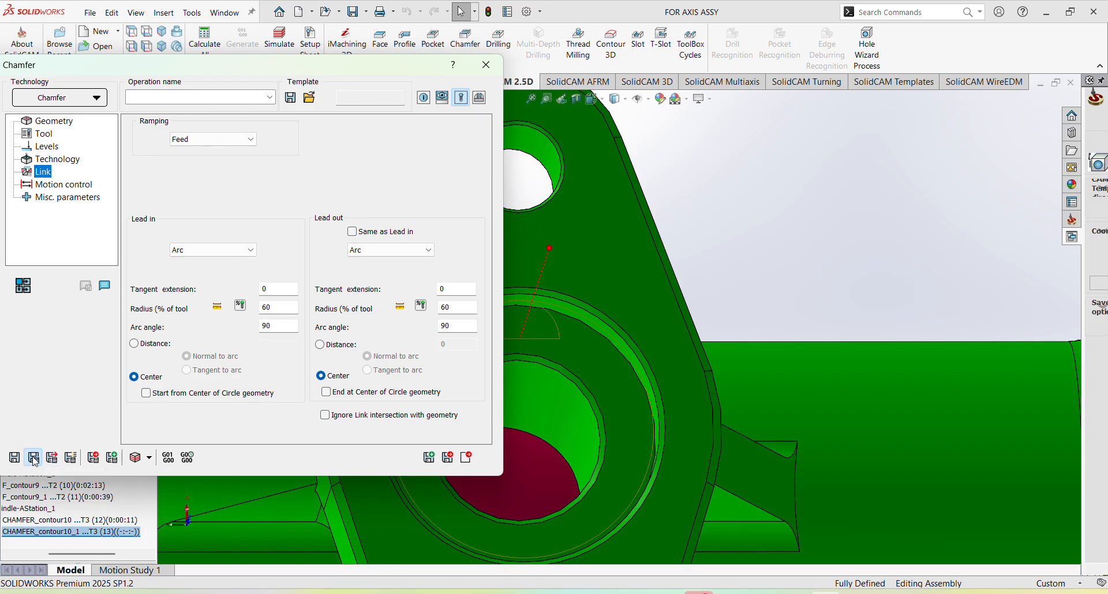
Simulate the 15 mm bore chamfer operation in SolidVerify with the view close on the flange's counterbore.
left_click(135, 460)
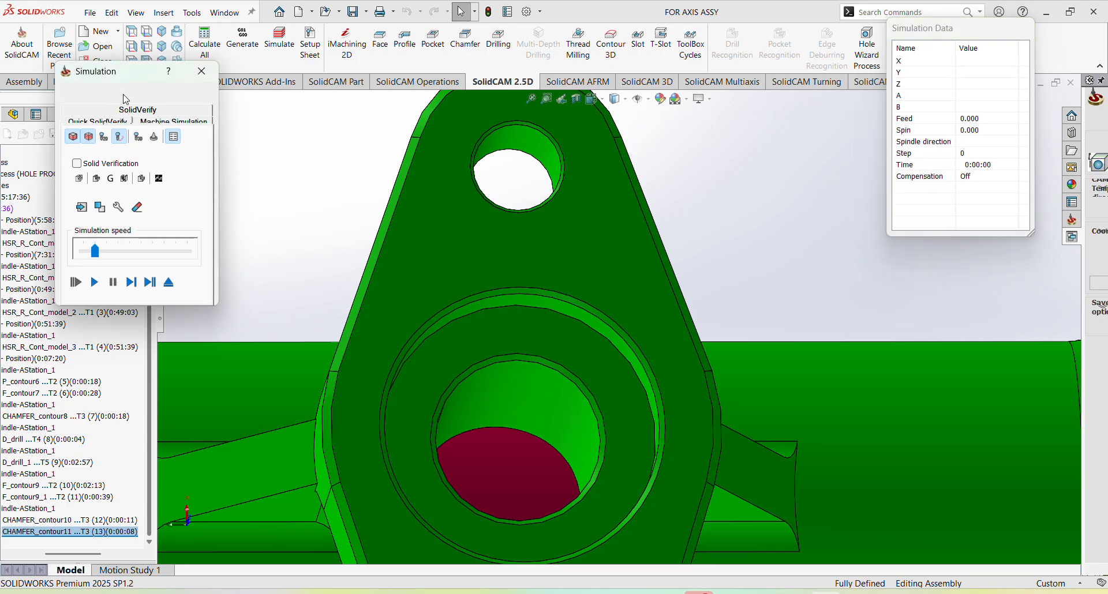
left_click(125, 99)
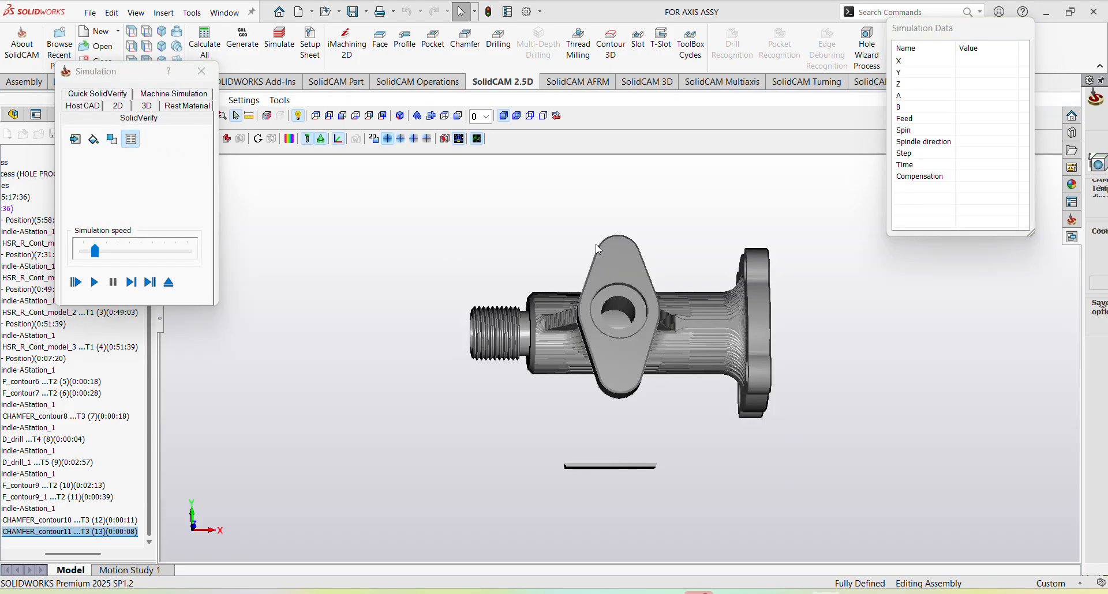
scroll(616, 314, "up", 10)
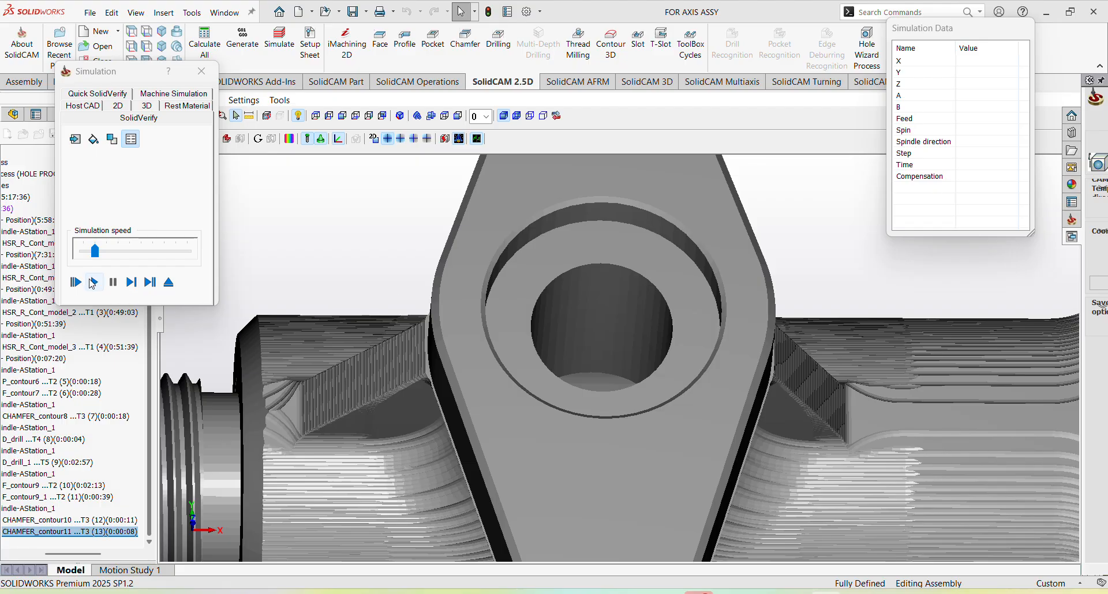
left_click(93, 282)
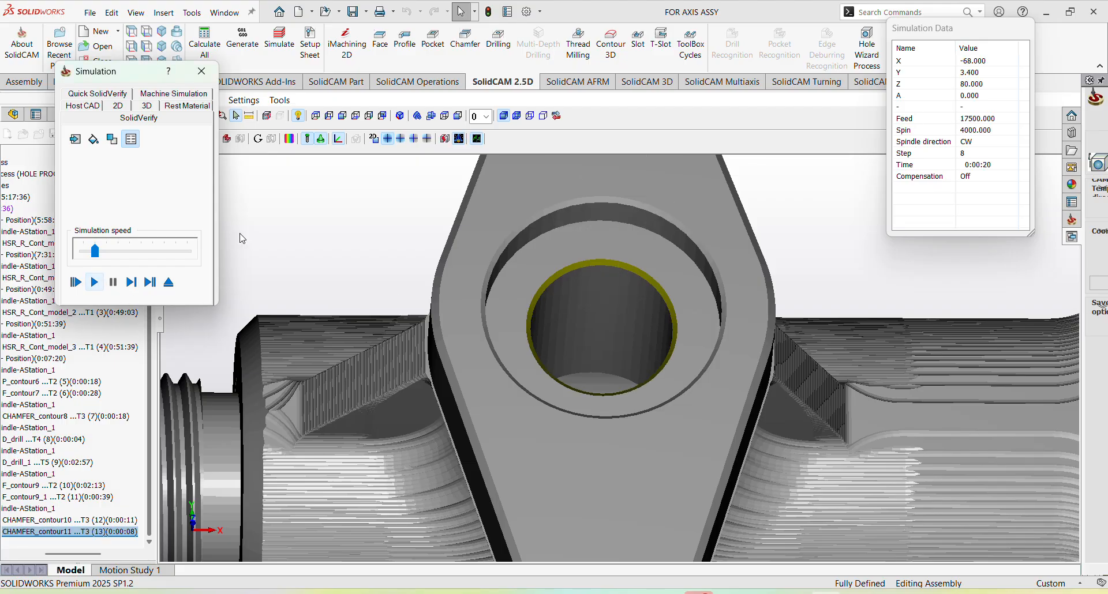
Compare the machined stock with the target model around the flange bore, and exit the simulation and the chamfer operation.
left_click(304, 139)
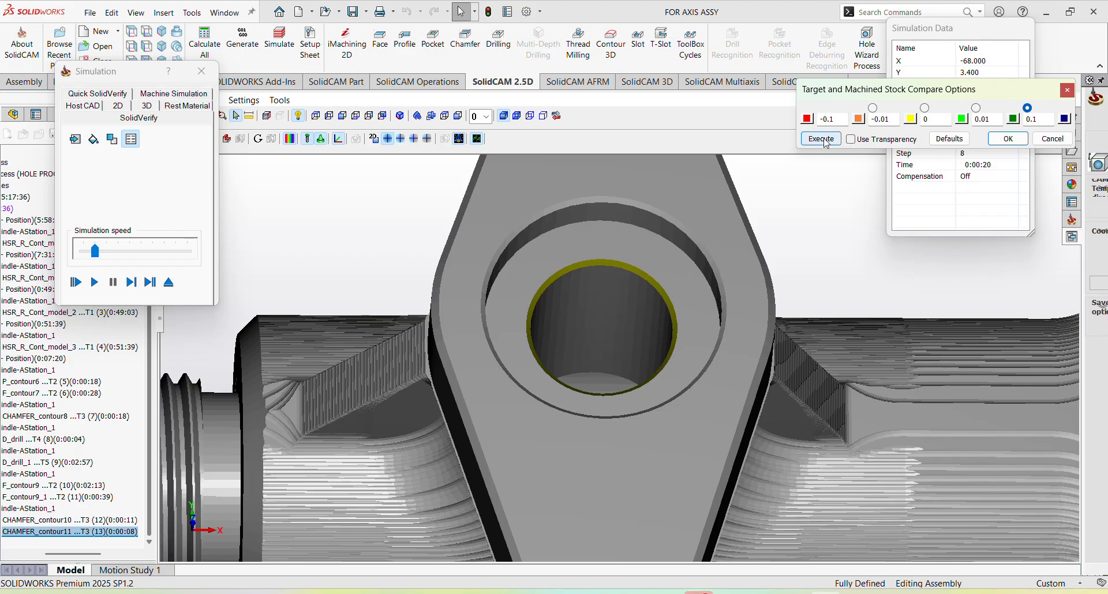
left_click(822, 139)
middle_click_drag(680, 229, 657, 249)
scroll(678, 261, "up", 2)
scroll(658, 249, "up", 3)
scroll(697, 215, "down", 5)
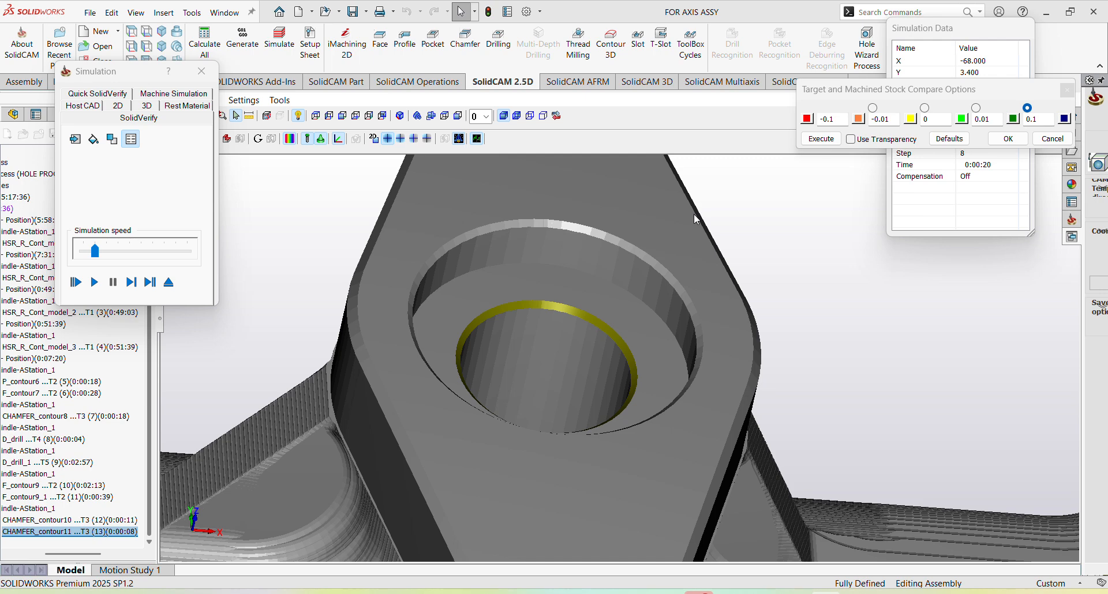
scroll(597, 271, "up", 3)
scroll(597, 274, "down", 1)
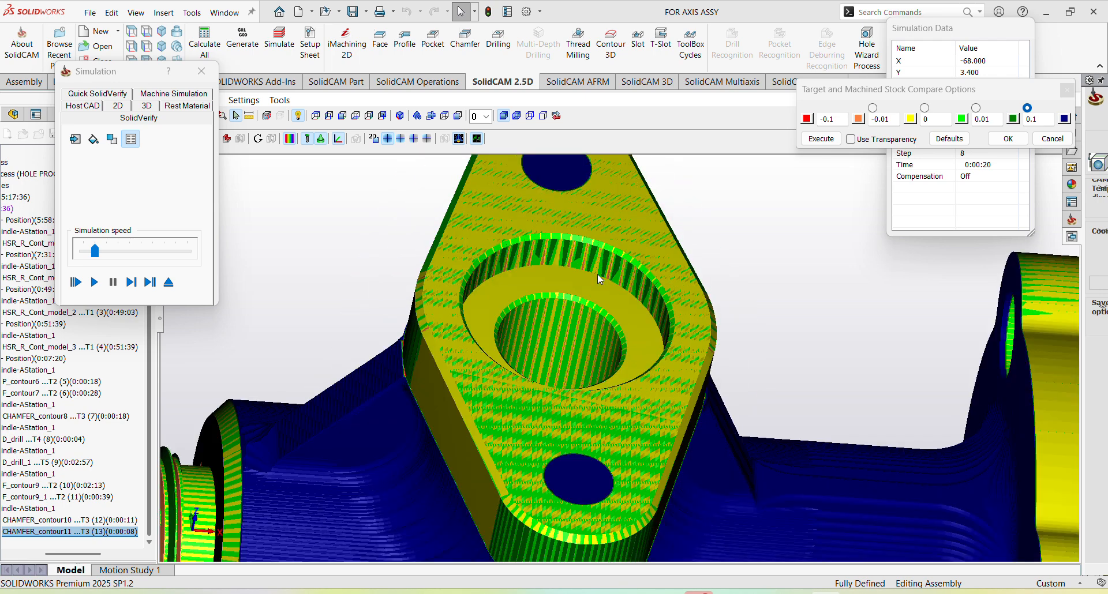
middle_click_drag(604, 272, 606, 251)
scroll(606, 253, "up", 2)
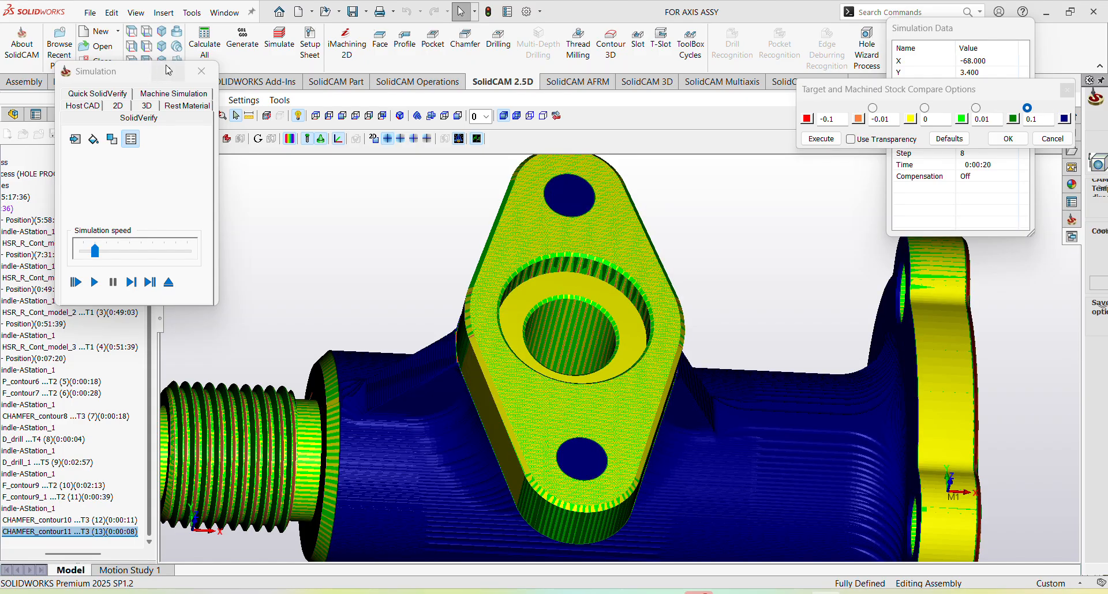
left_click(201, 71)
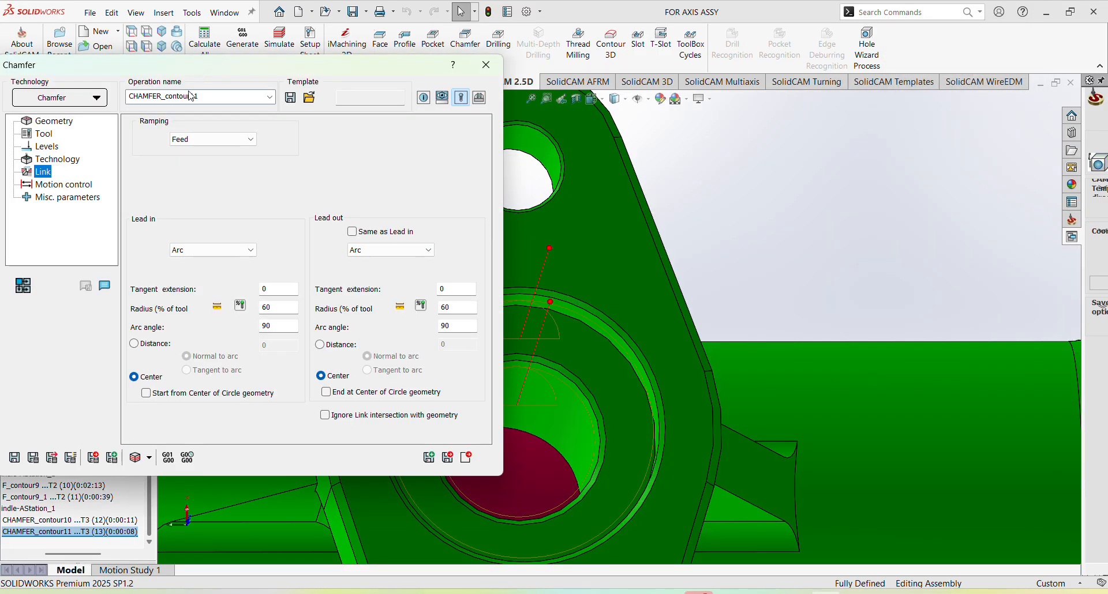
left_click(466, 459)
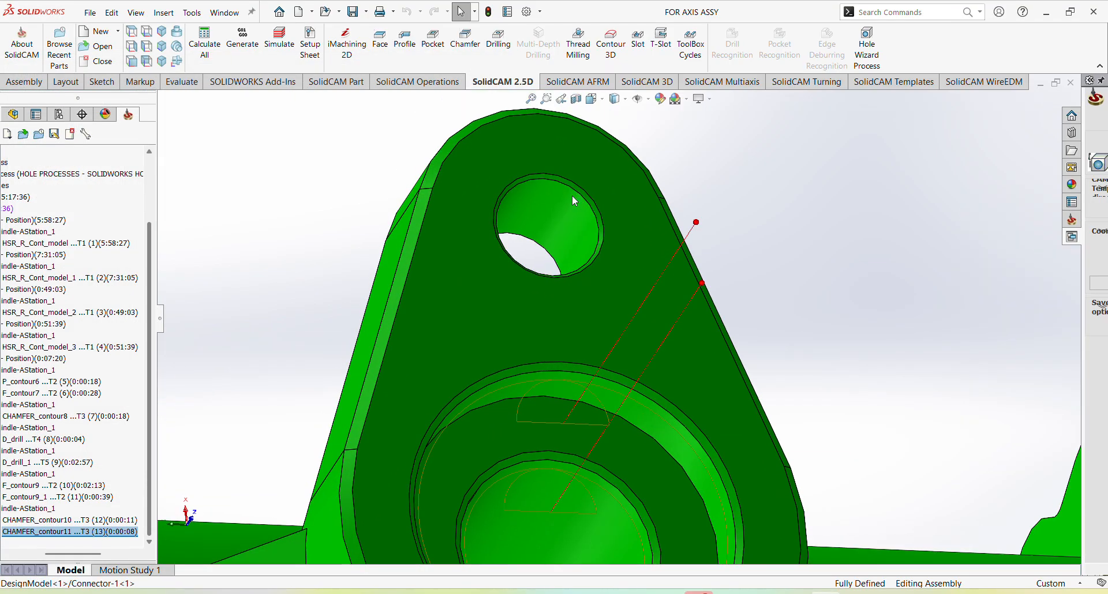
Measure the diameter of the small through hole at the flange's upper end.
left_click(572, 211)
key("m")
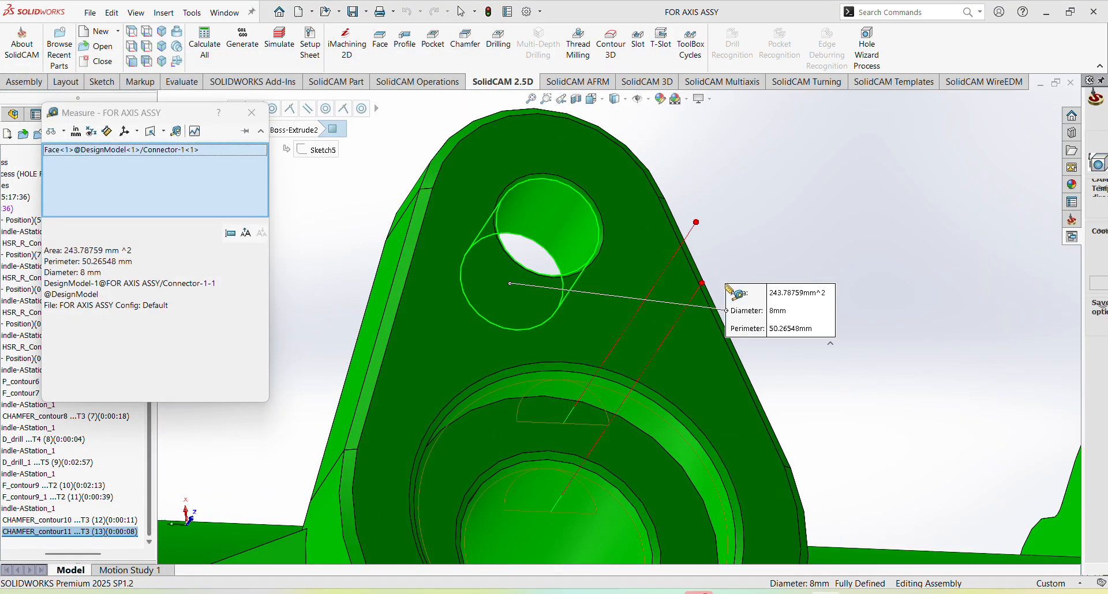
scroll(606, 270, "up", 5)
key("Escape")
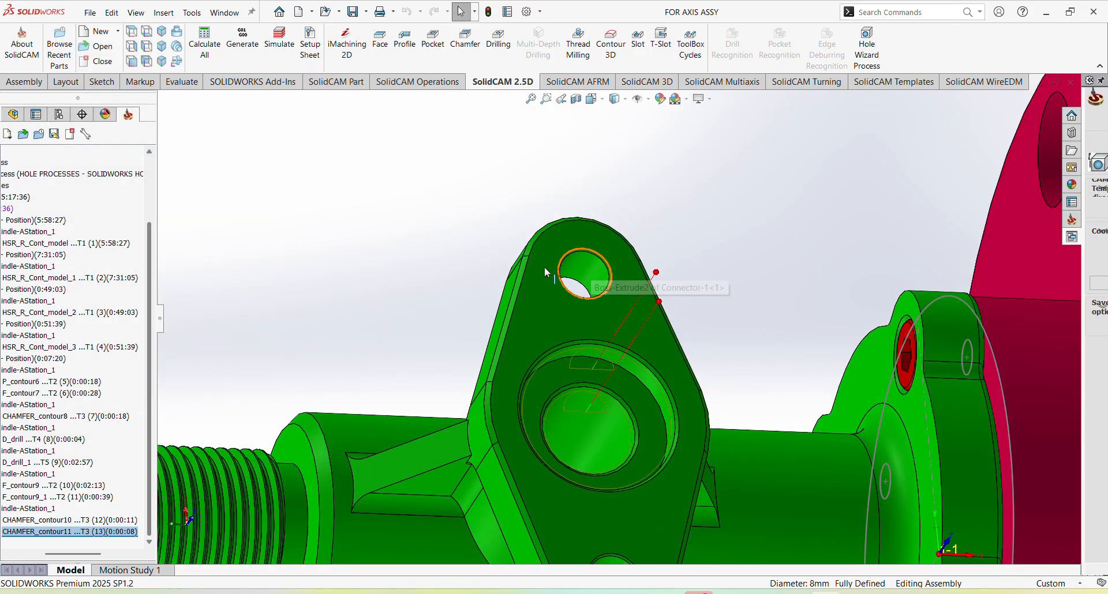
Turn off the toolpath display of the counterbore and bore chamfer operations in the operation tree.
left_click_drag(72, 554, 42, 554)
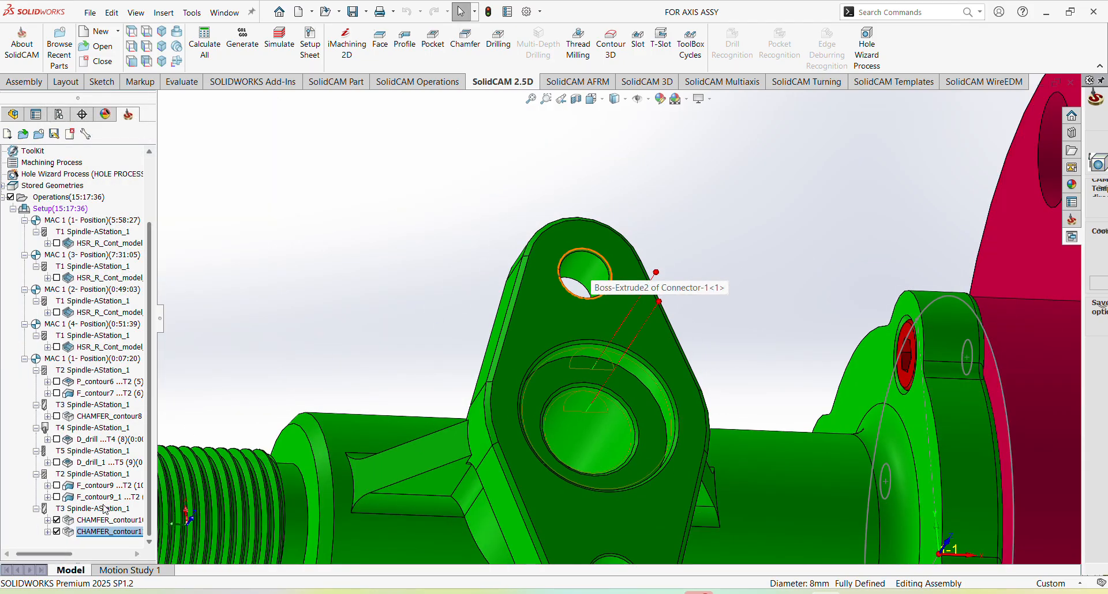
left_click(57, 521)
left_click(56, 531)
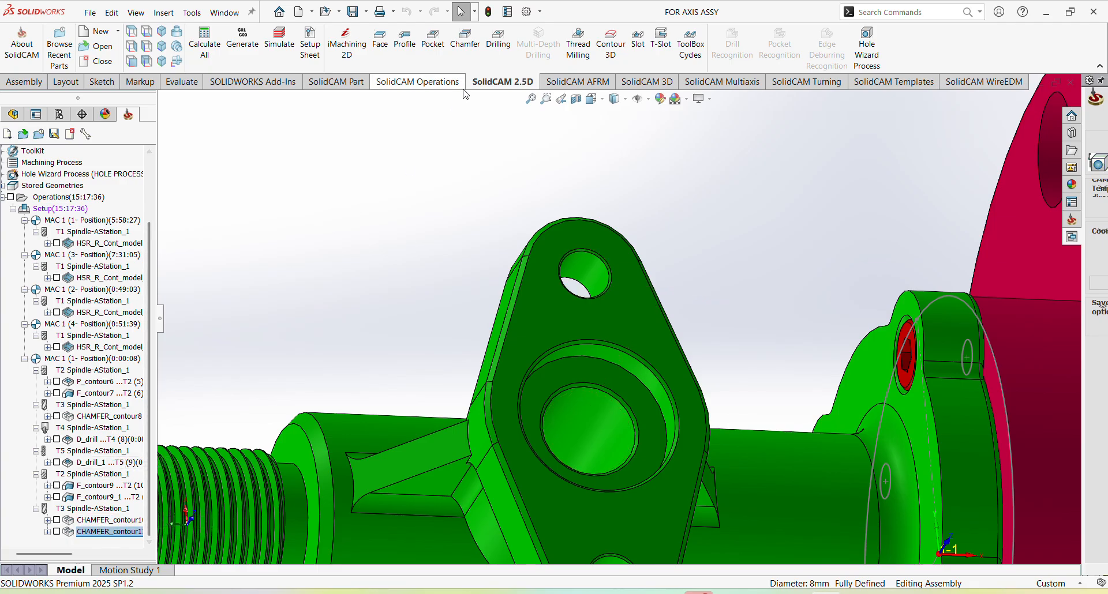
Create a drilling operation on MAC 1 position 1 with the centers of the flange's two 8 mm holes as geometry.
left_click(496, 57)
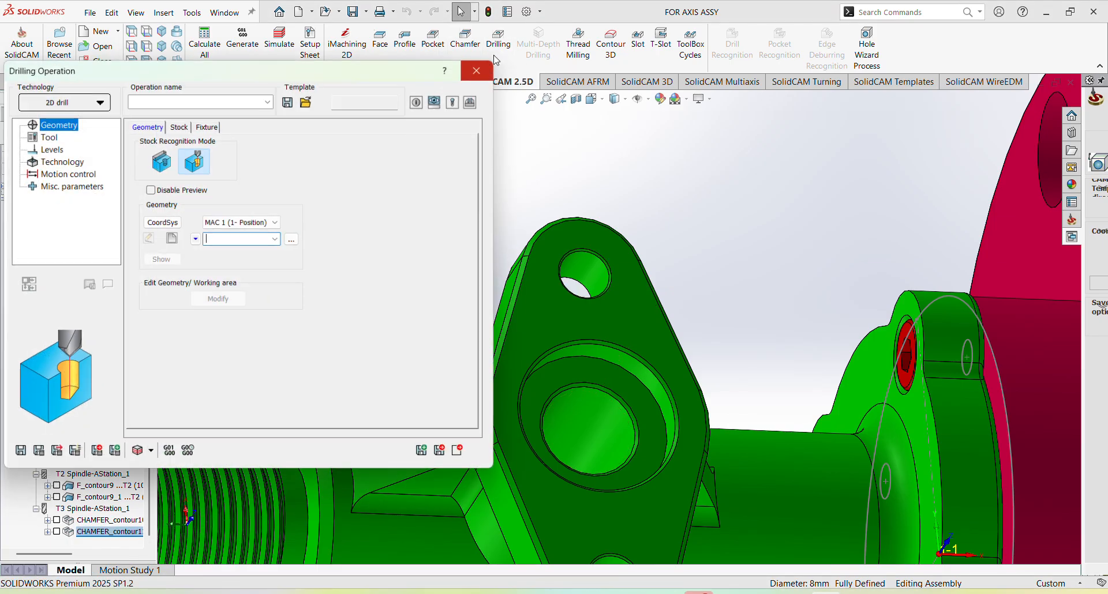
left_click(171, 238)
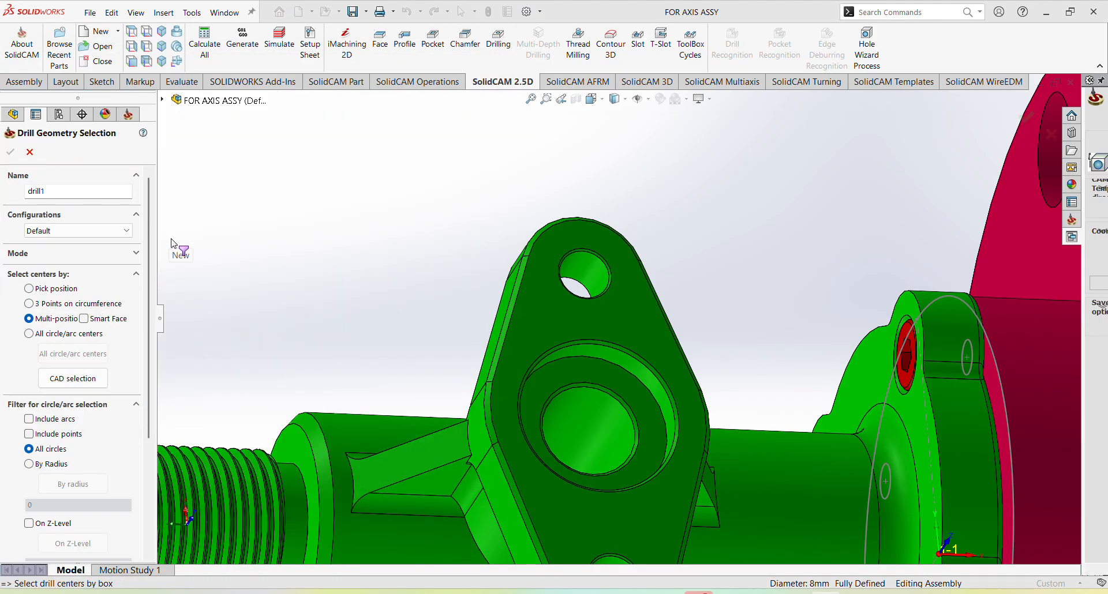
left_click(588, 270)
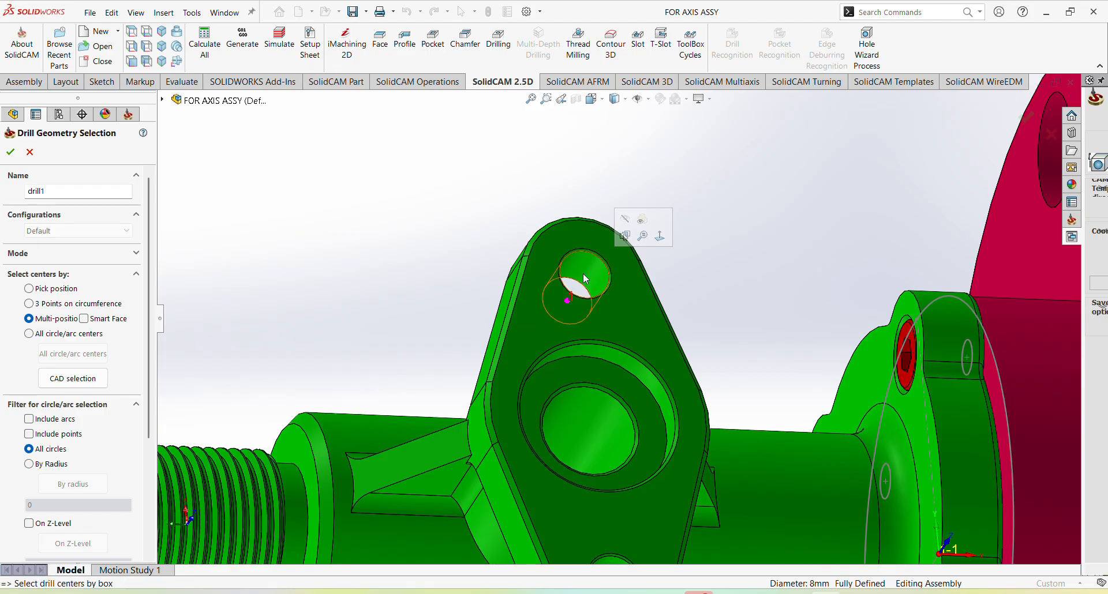
scroll(600, 306, "up", 4)
scroll(614, 421, "down", 5)
left_click(623, 406)
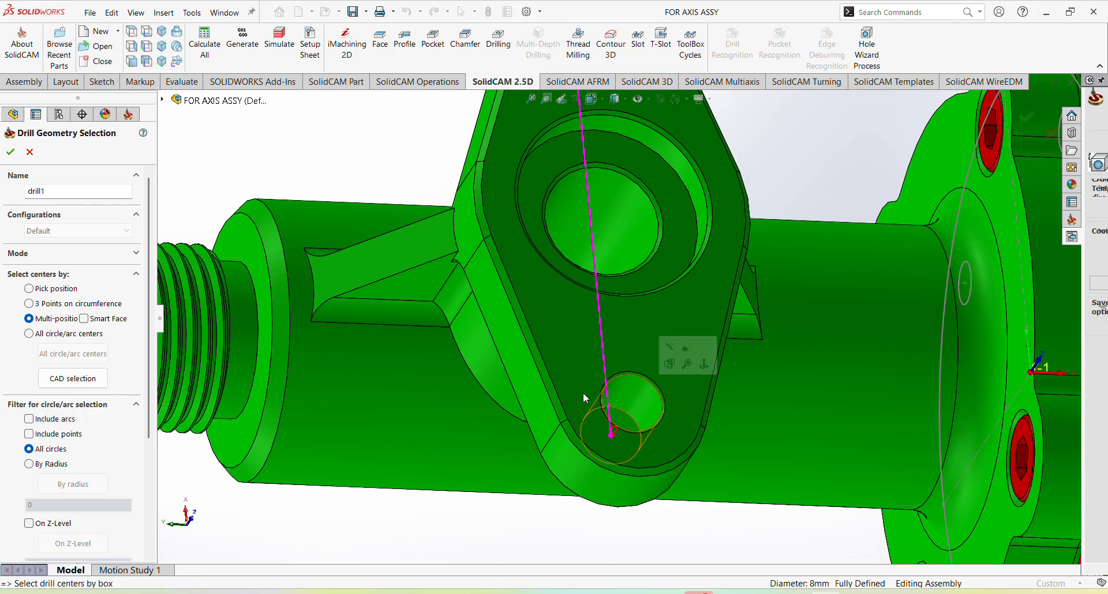
left_click(10, 151)
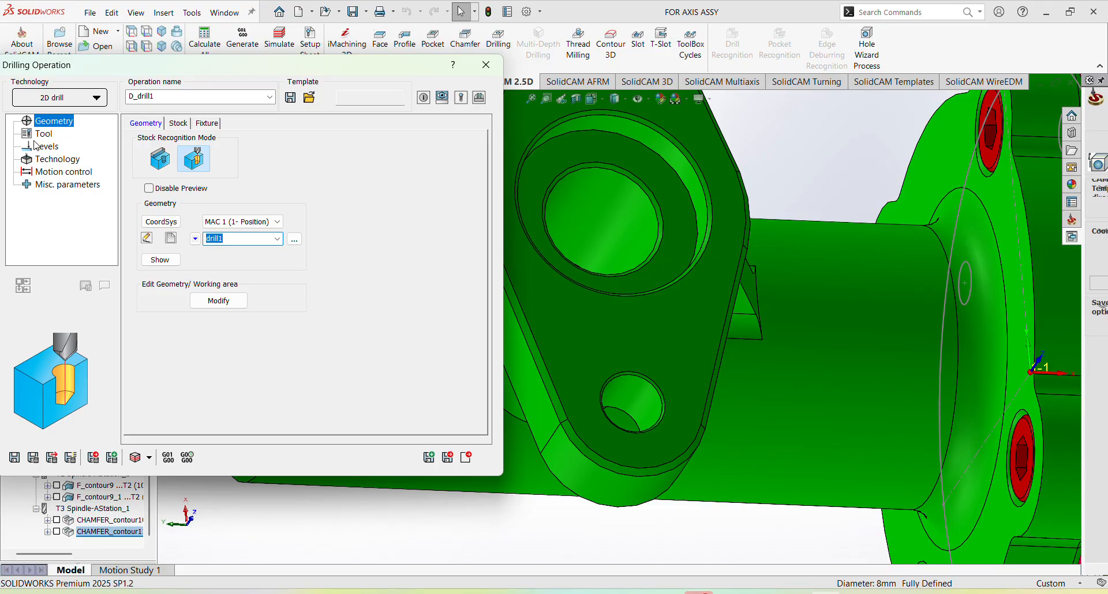
Assign tool 4, the 4 mm center drill, to the drilling operation.
left_click(44, 136)
left_click(197, 370)
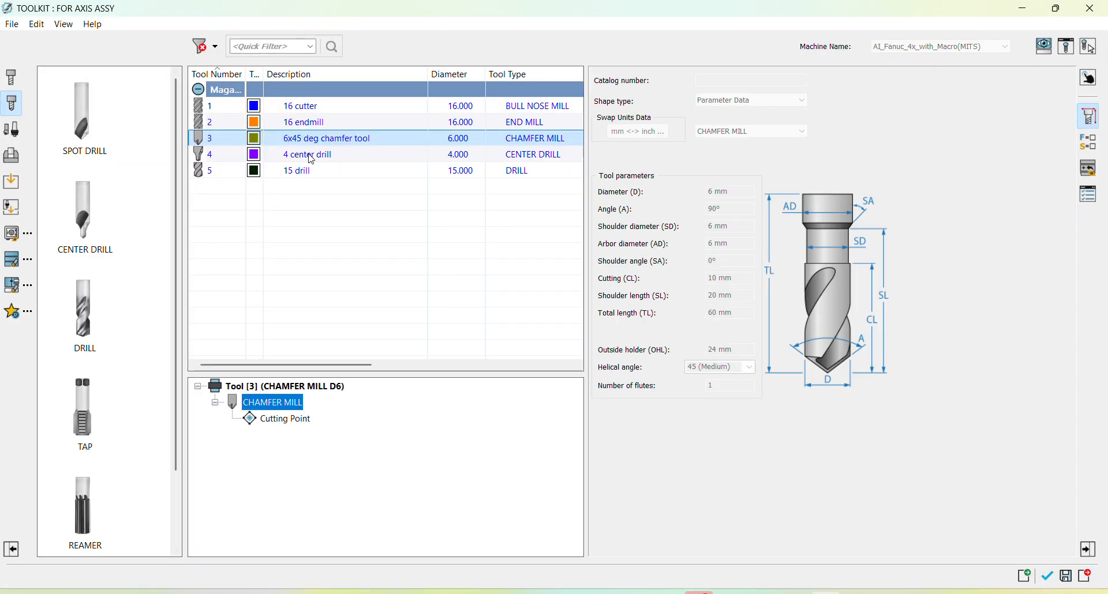
double_click(311, 155)
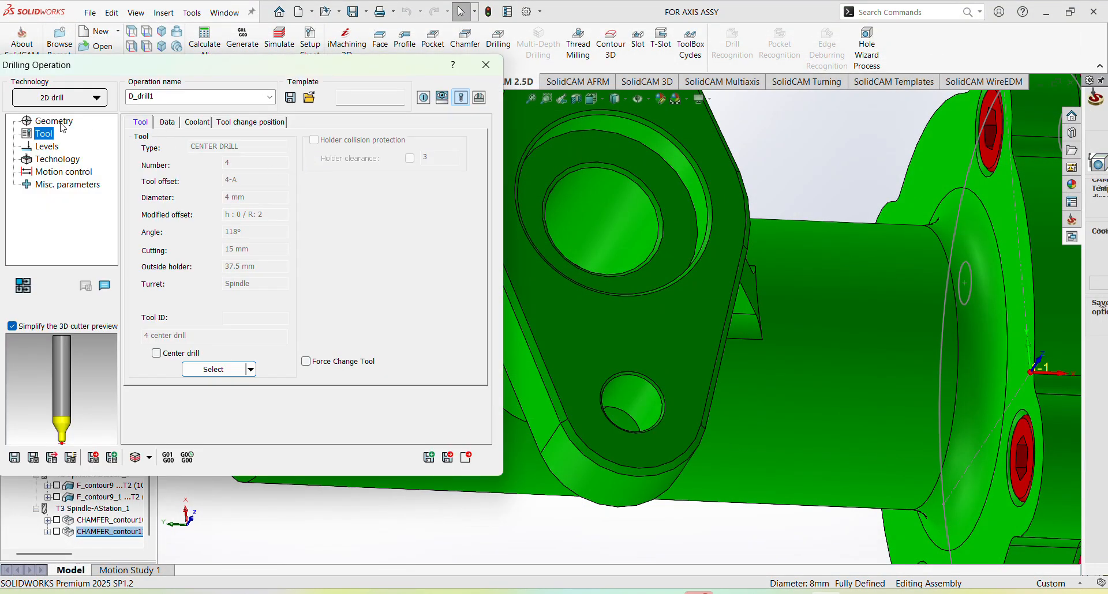
Pick the flange's top face as the upper level at Z 45 and set the drill depth to 1.5.
left_click(47, 147)
left_click(178, 242)
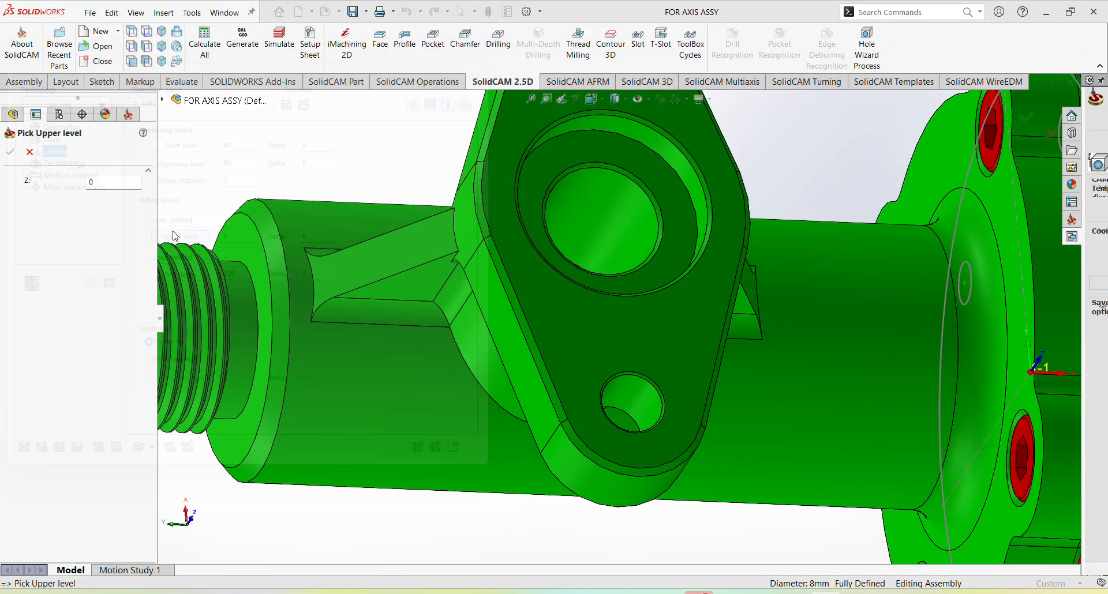
left_click(631, 330)
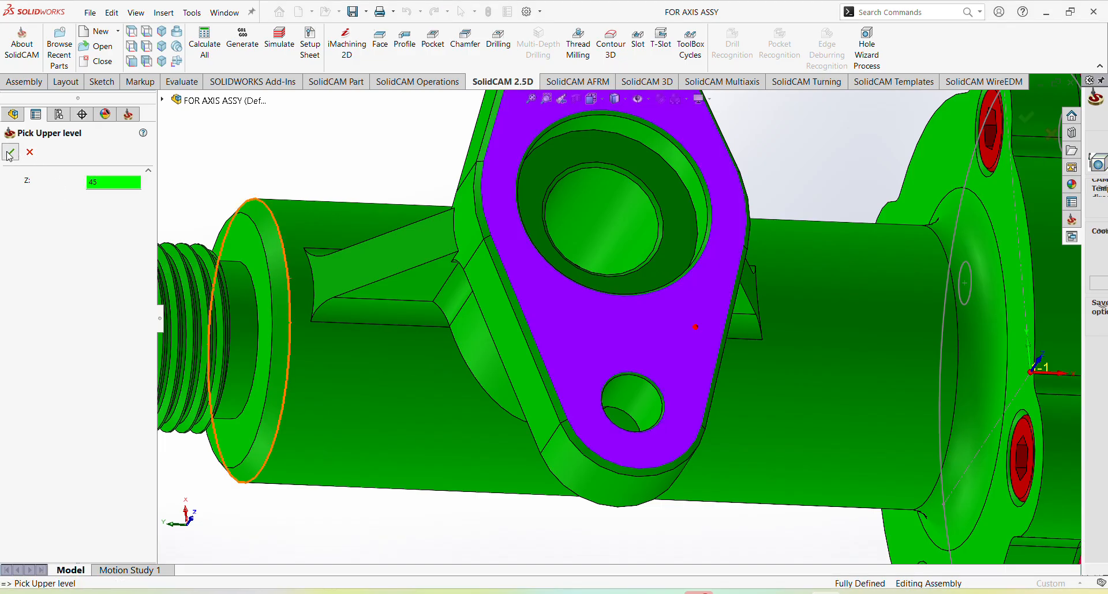
left_click(10, 152)
left_click(245, 279)
key("BackSpace")
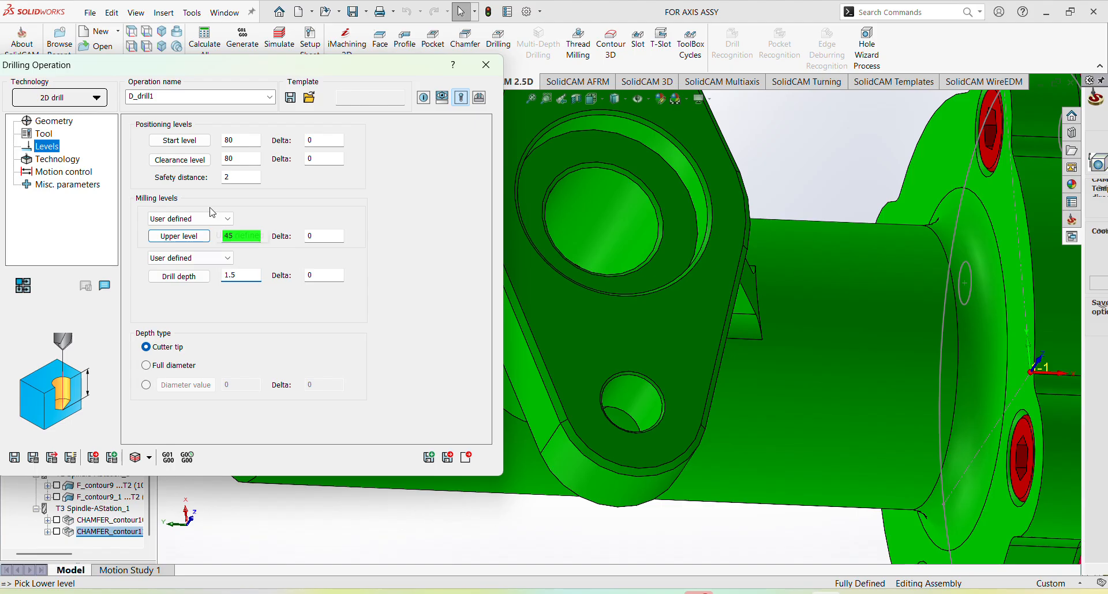
Choose the Drilling cycle with shortest distance sorting, and save and calculate the center drilling operation.
left_click(65, 161)
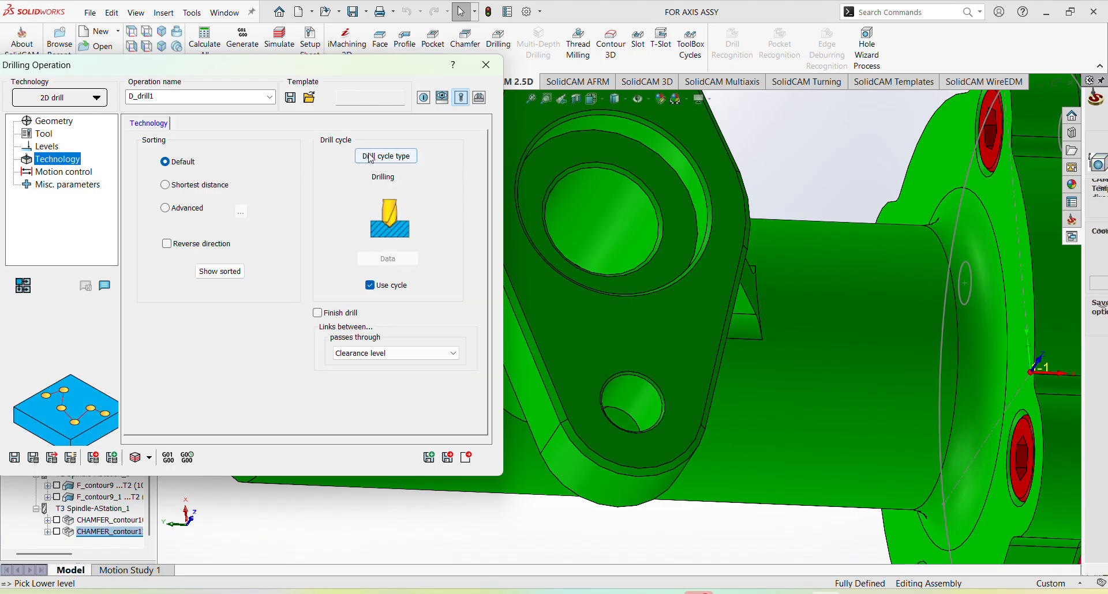
left_click(386, 156)
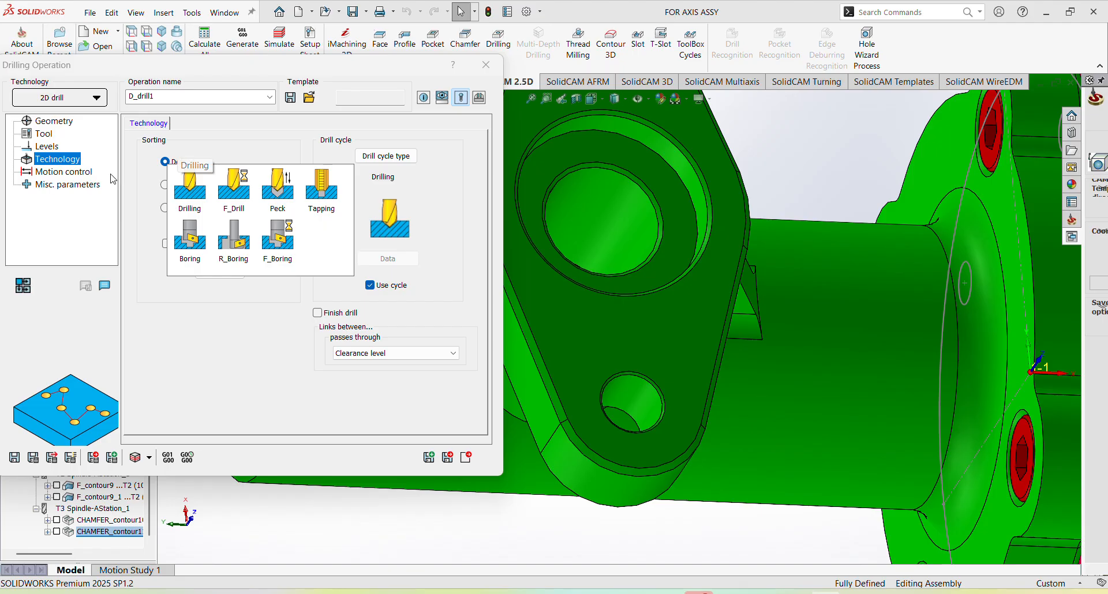
left_click(192, 189)
left_click(39, 455)
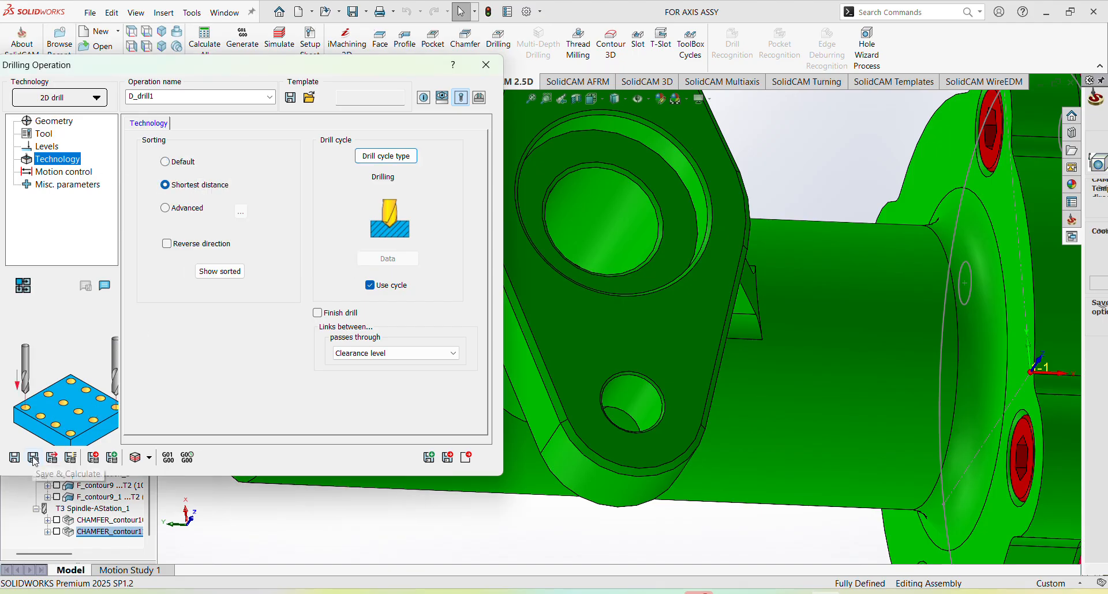
scroll(626, 323, "up", 3)
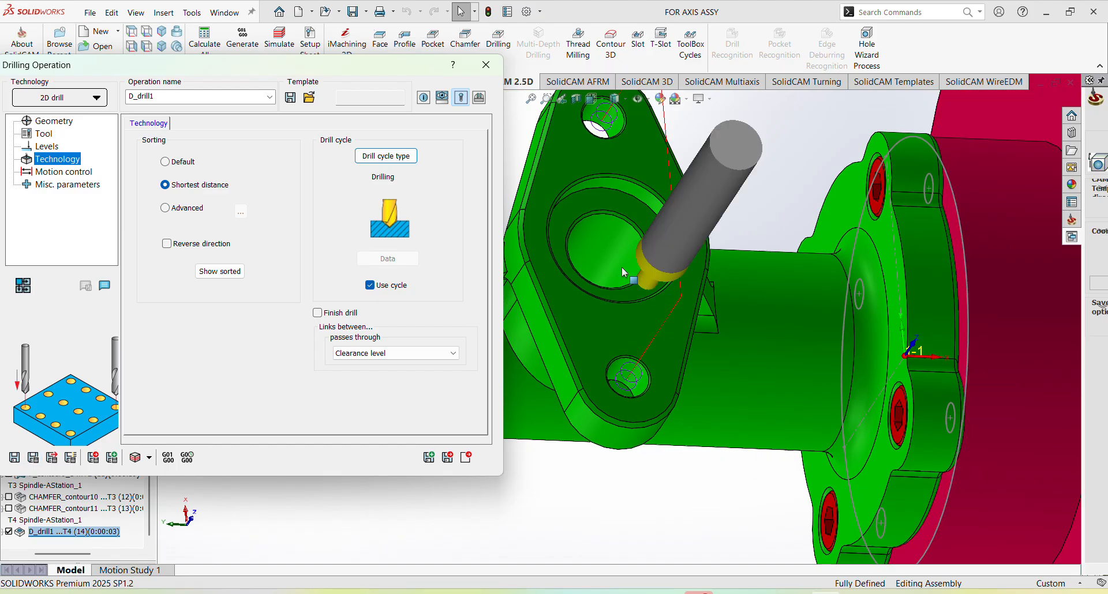
middle_click_drag(622, 268, 664, 260)
scroll(603, 327, "up", 3)
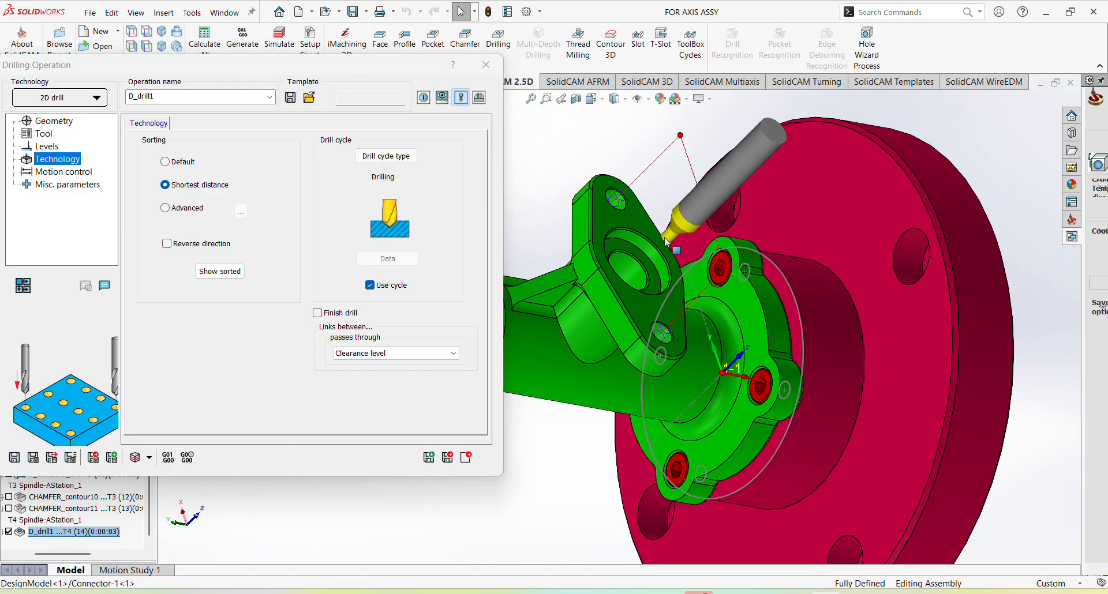
Simulate the center drilling of the two flange holes in SolidVerify, inspect the spots, and exit the simulation.
left_click(136, 458)
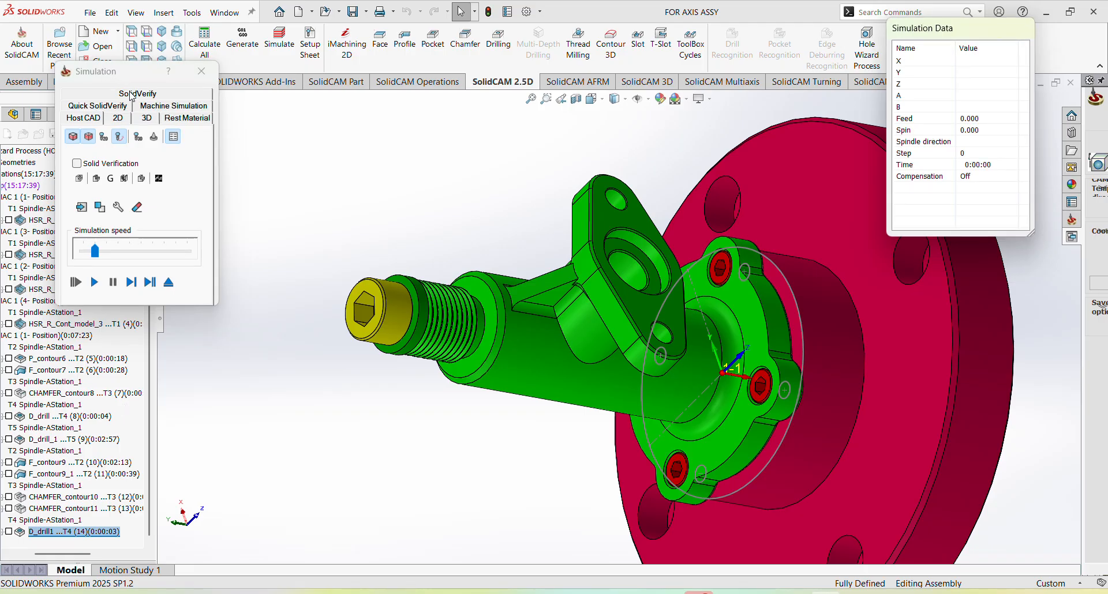
left_click(134, 94)
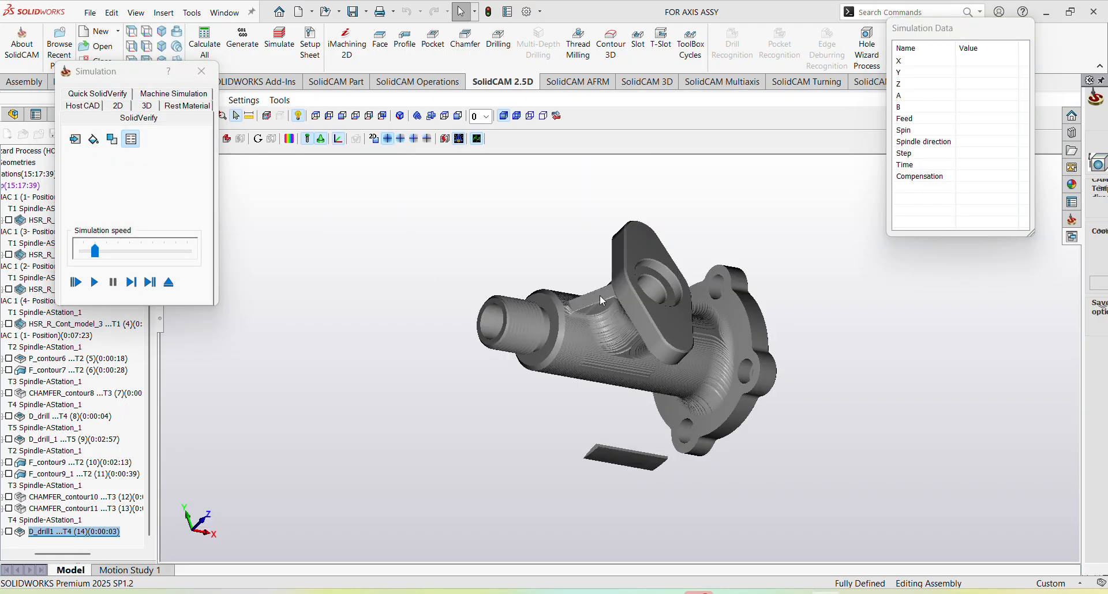
scroll(656, 274, "down", 3)
mouse_move(673, 245)
middle_mouse_down()
mouse_move(656, 252)
mouse_move(666, 247)
middle_mouse_up()
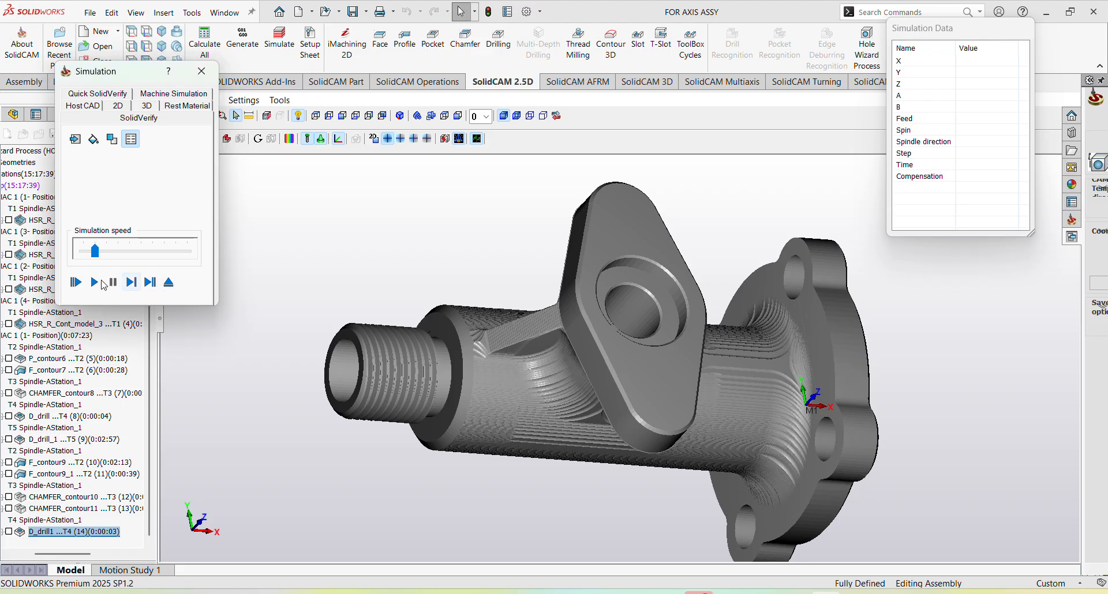
left_click(94, 282)
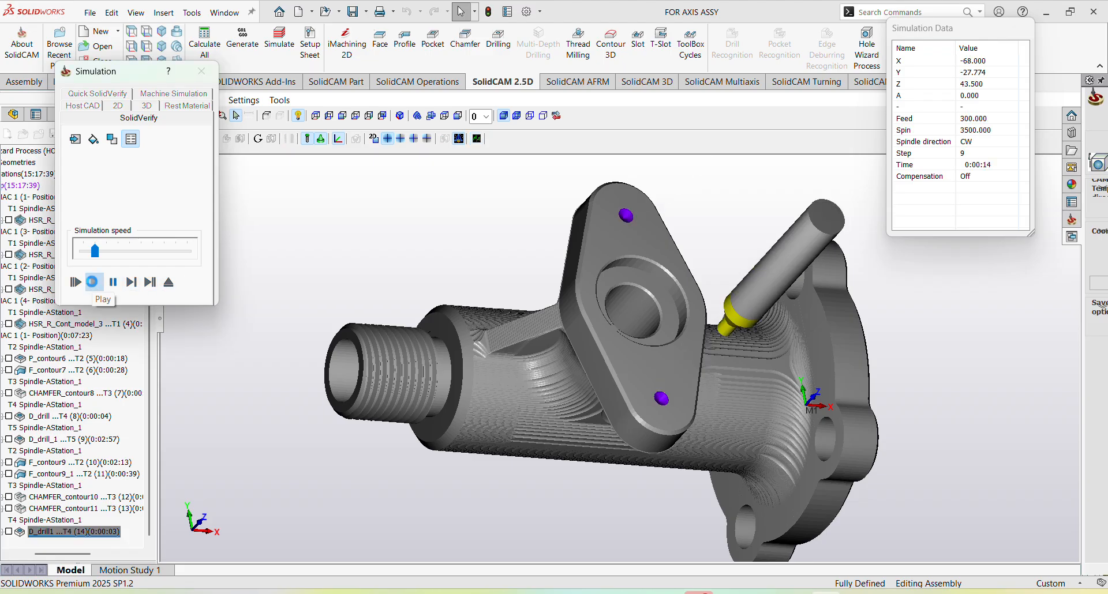
middle_click_drag(653, 265, 645, 259)
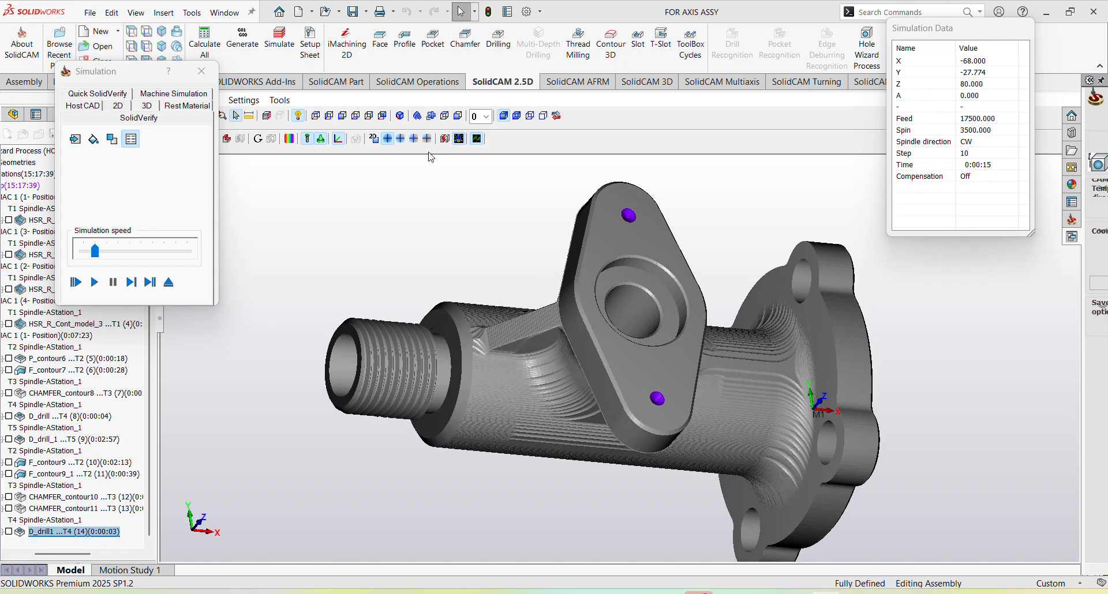
left_click(201, 71)
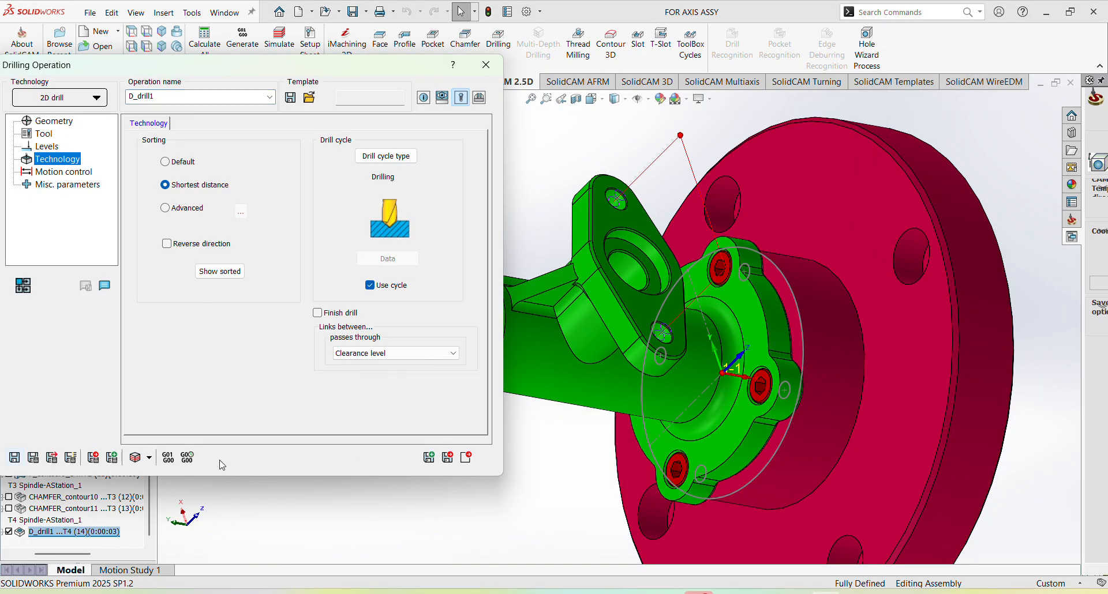
Save a copy of the center drilling operation and add a new drill-type tool to its tool table.
left_click(428, 458)
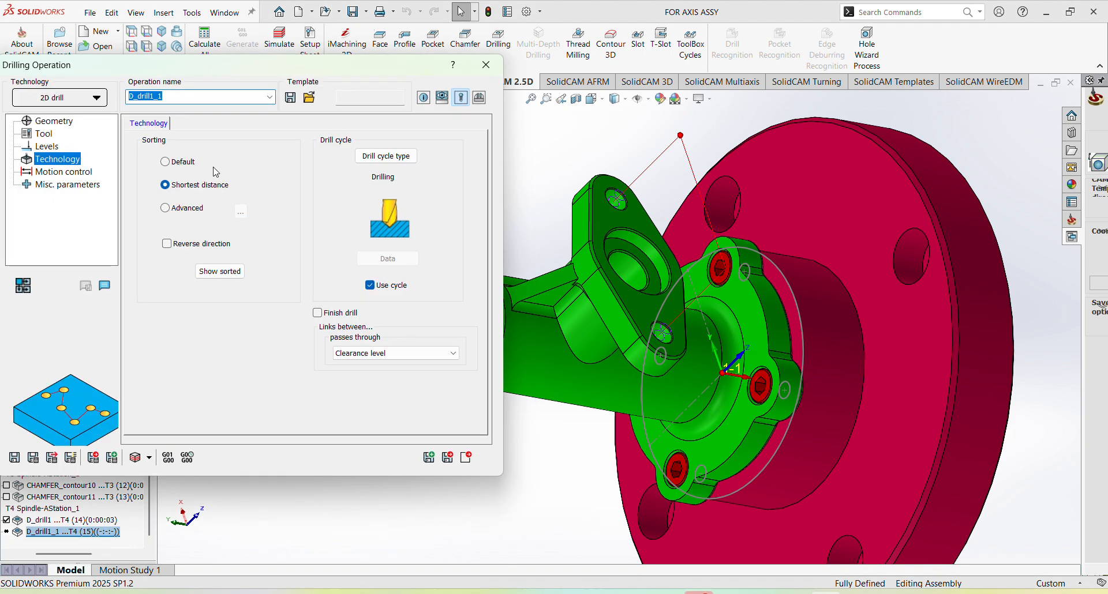
left_click(67, 137)
left_click(216, 370)
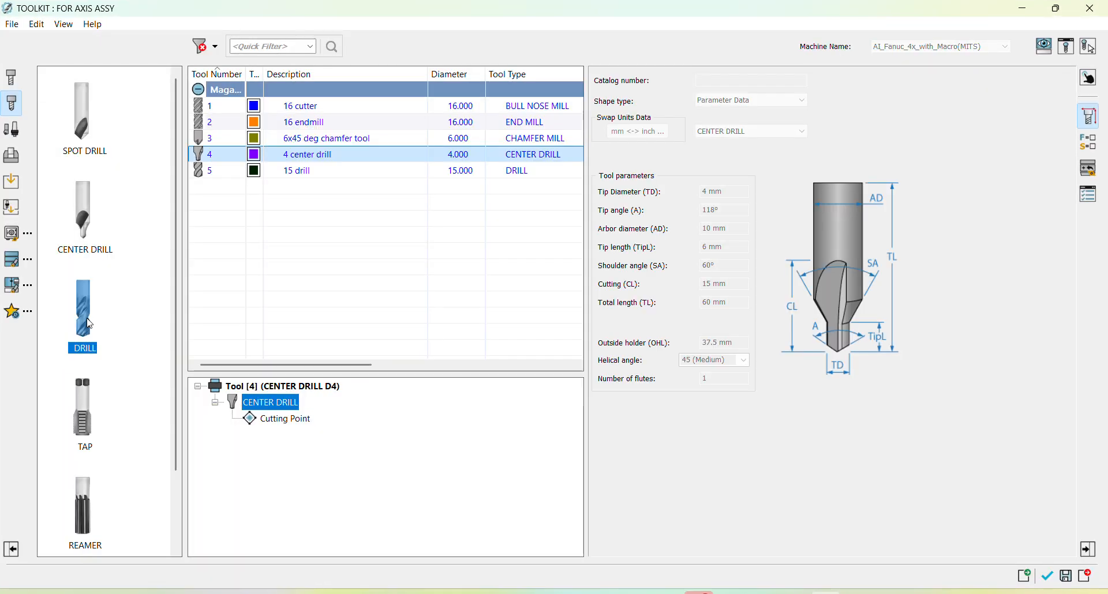
double_click(83, 318)
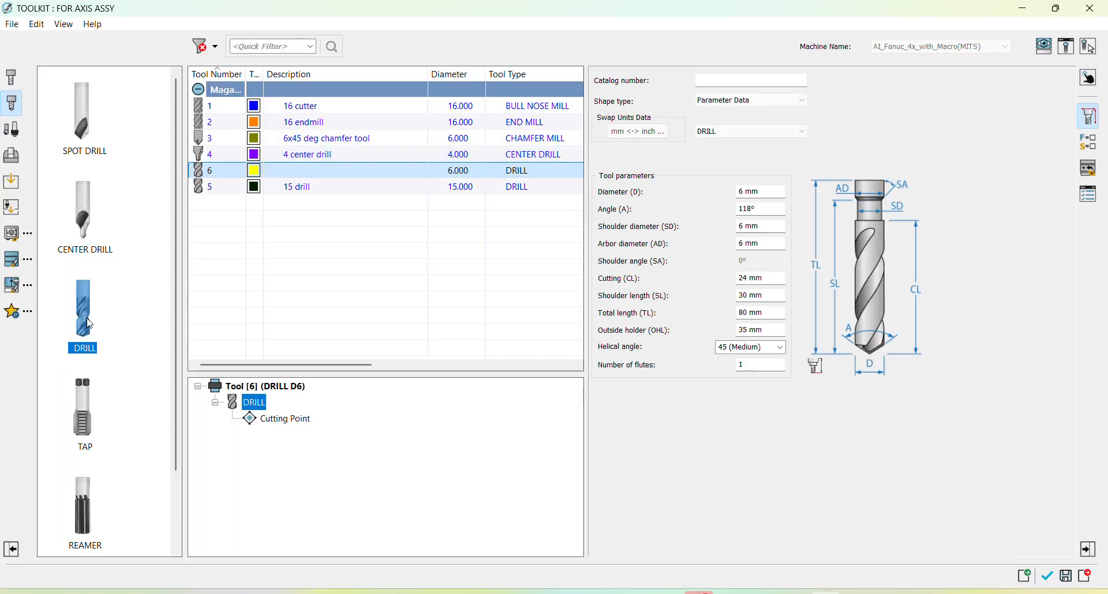
Define the new tool as an 8 mm drill described "8 drill", assign it, and set its Z feed to 40 and spin to 1500 rpm.
left_click(743, 190)
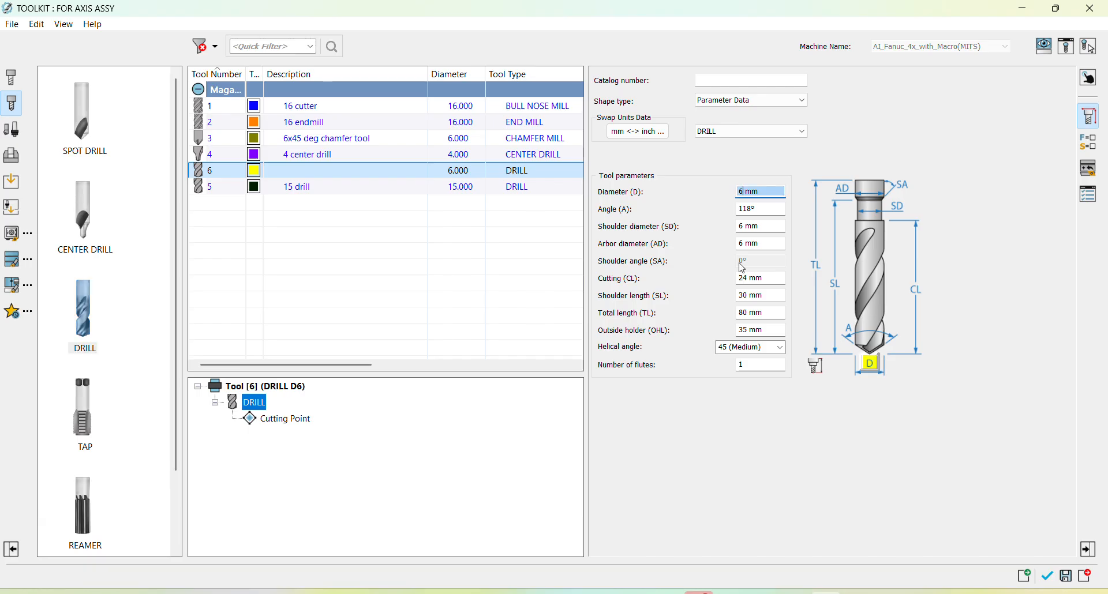
left_click(1091, 197)
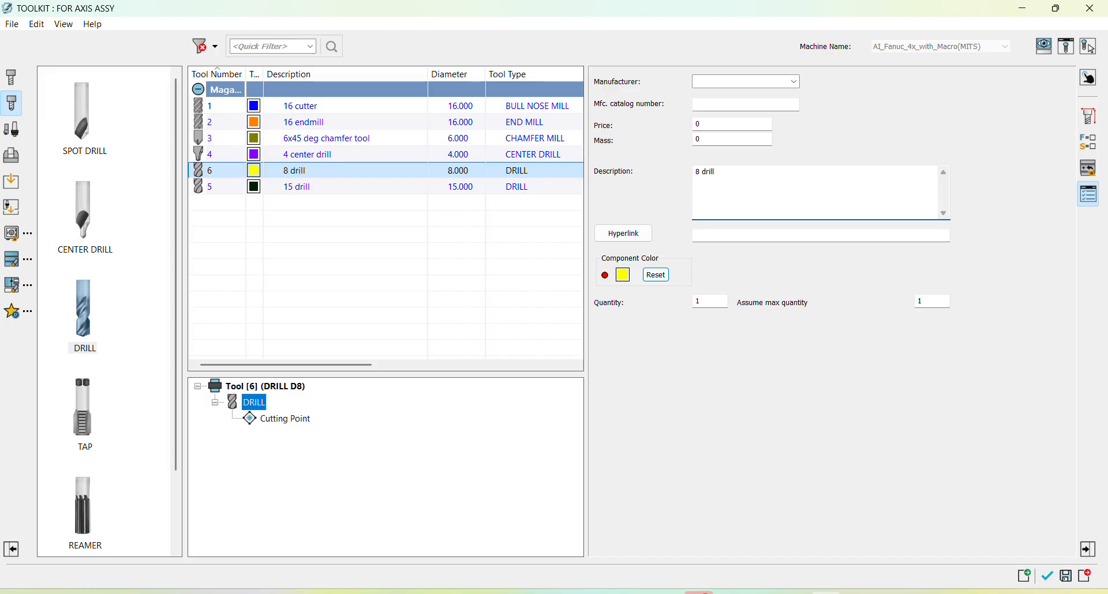
left_click(1047, 576)
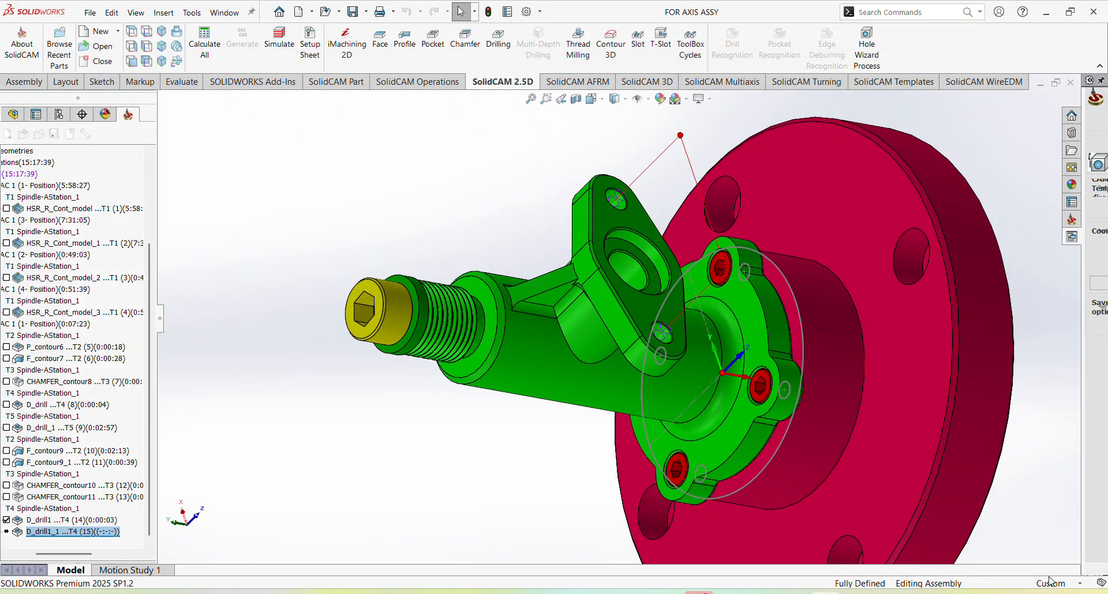
left_click(176, 125)
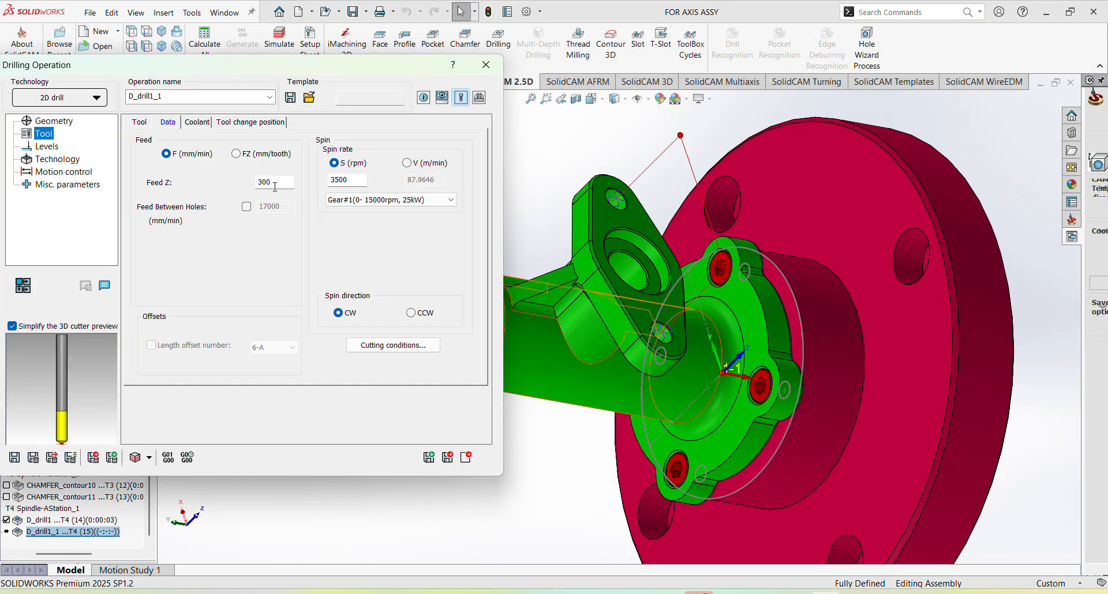
type("40")
Pick the flange's top face as the upper level and its underside as the drill depth, with a negative depth delta.
left_click(46, 147)
left_click(167, 235)
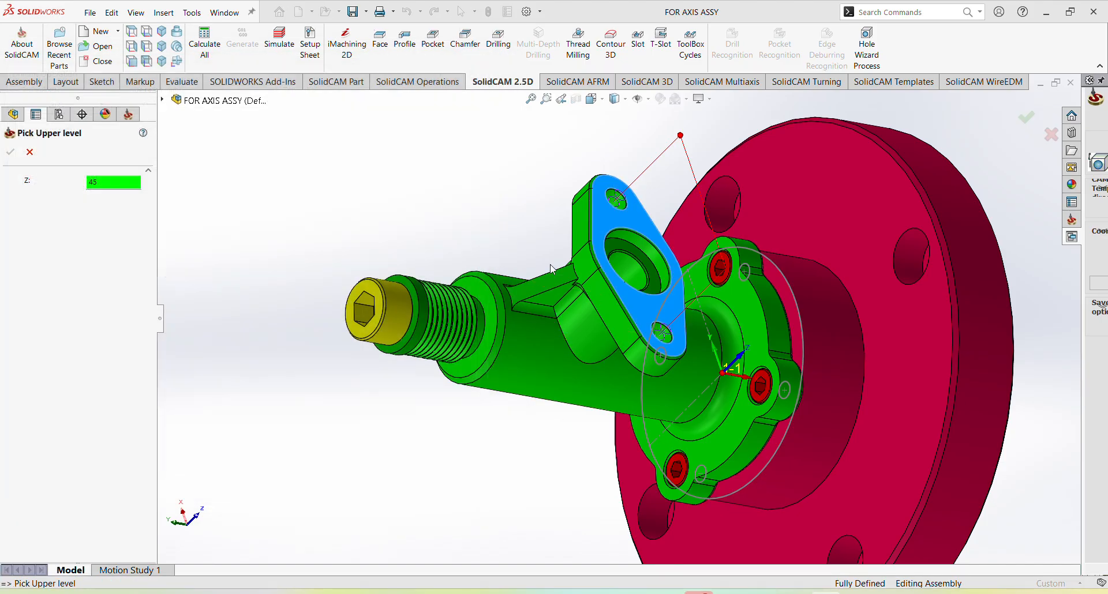
left_click(10, 152)
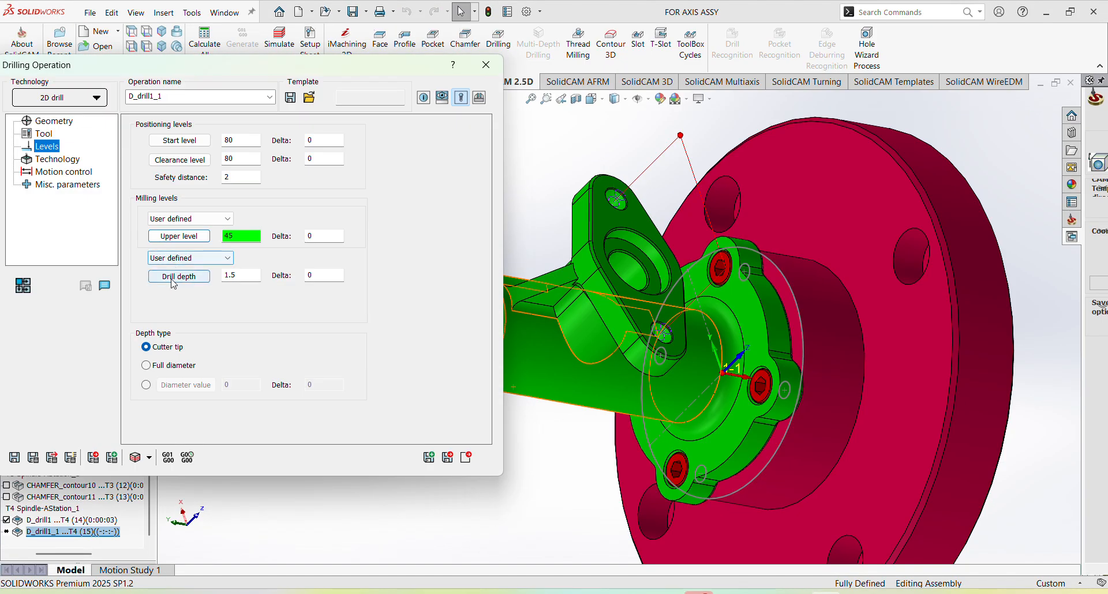
left_click(172, 276)
middle_click_drag(594, 322, 685, 210)
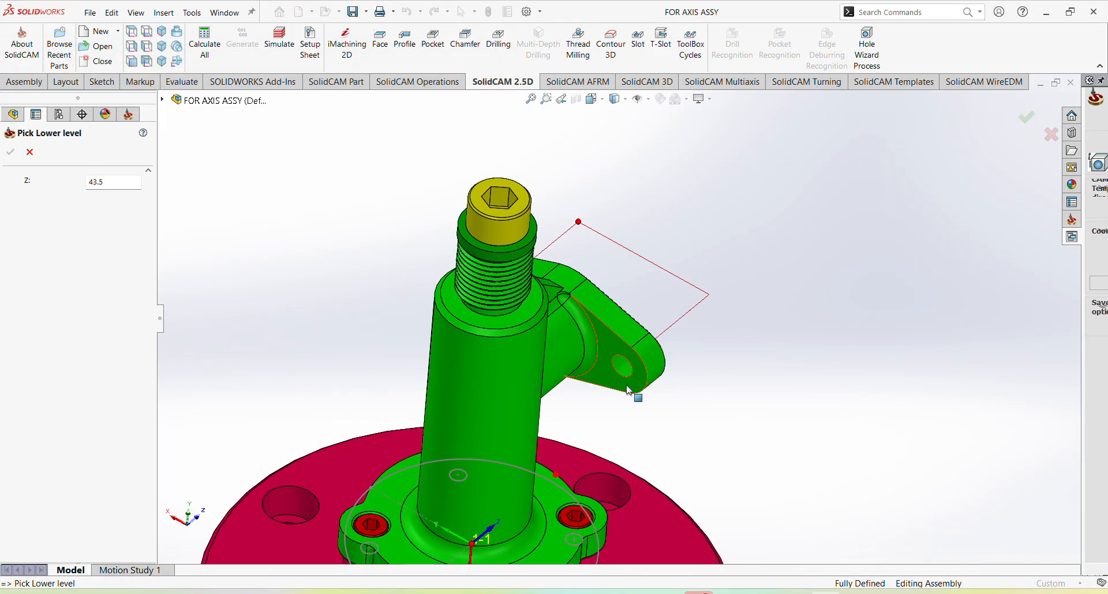
left_click(639, 369)
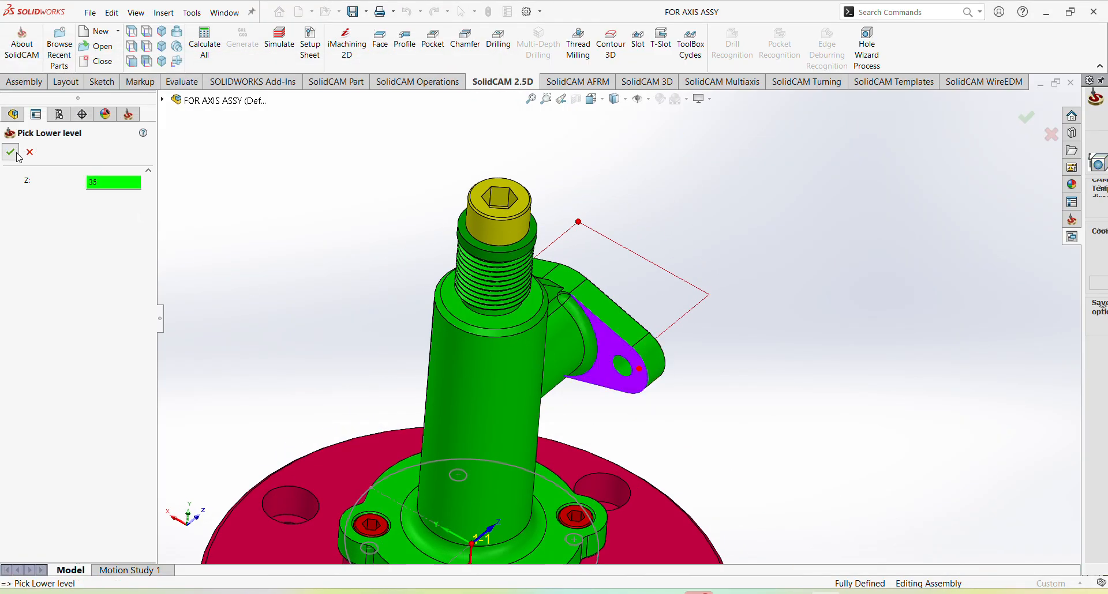
left_click(18, 155)
left_click(324, 275)
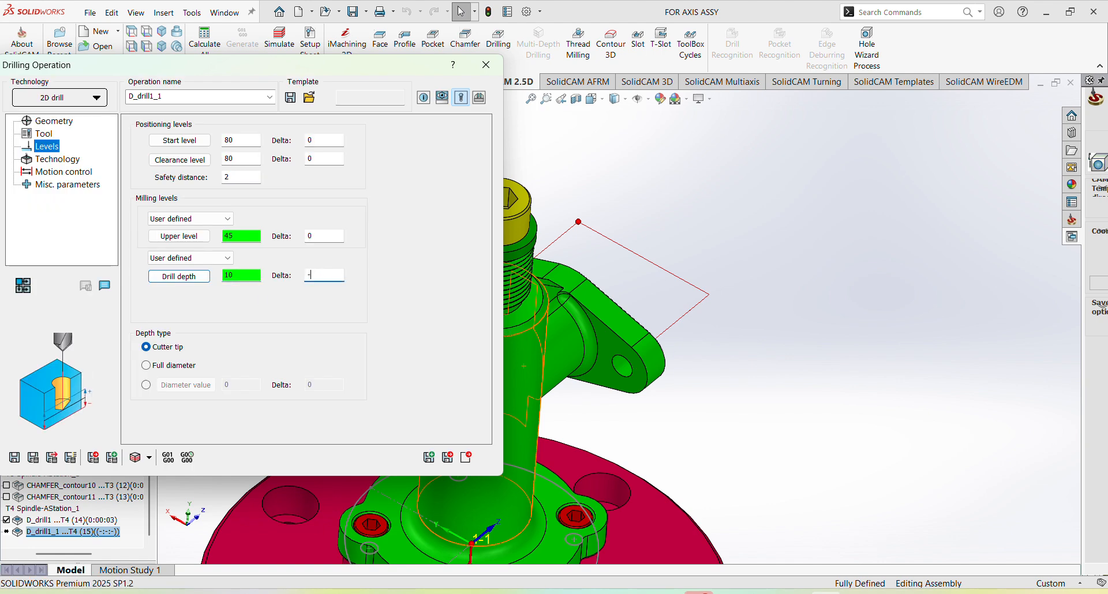
Choose the Peck drill cycle with a step down of 2, and save and calculate the drilling operation.
left_click(71, 159)
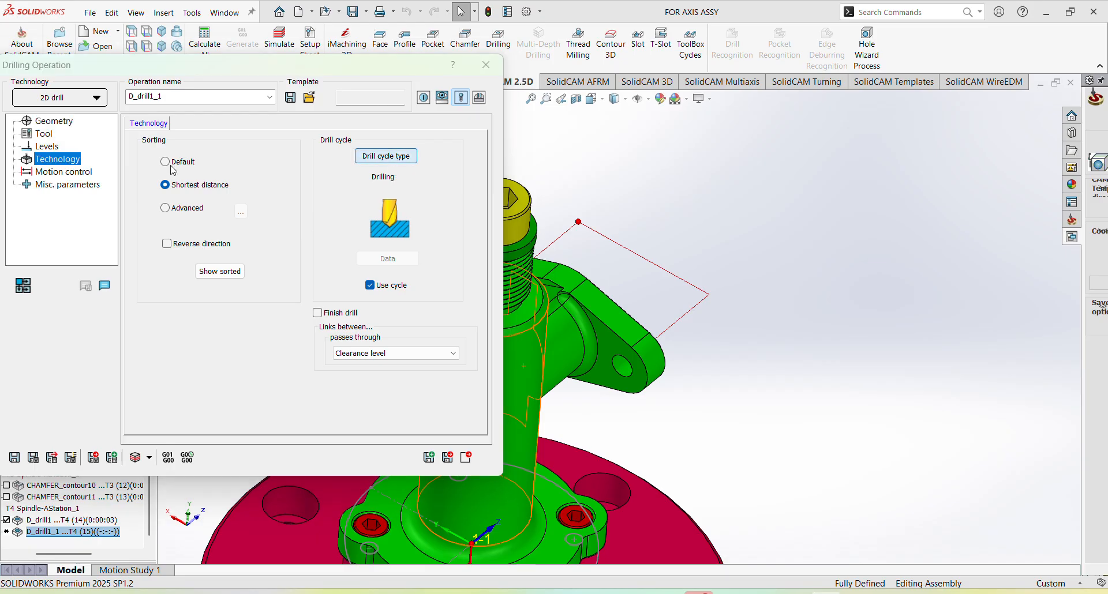
left_click(392, 164)
left_click(282, 181)
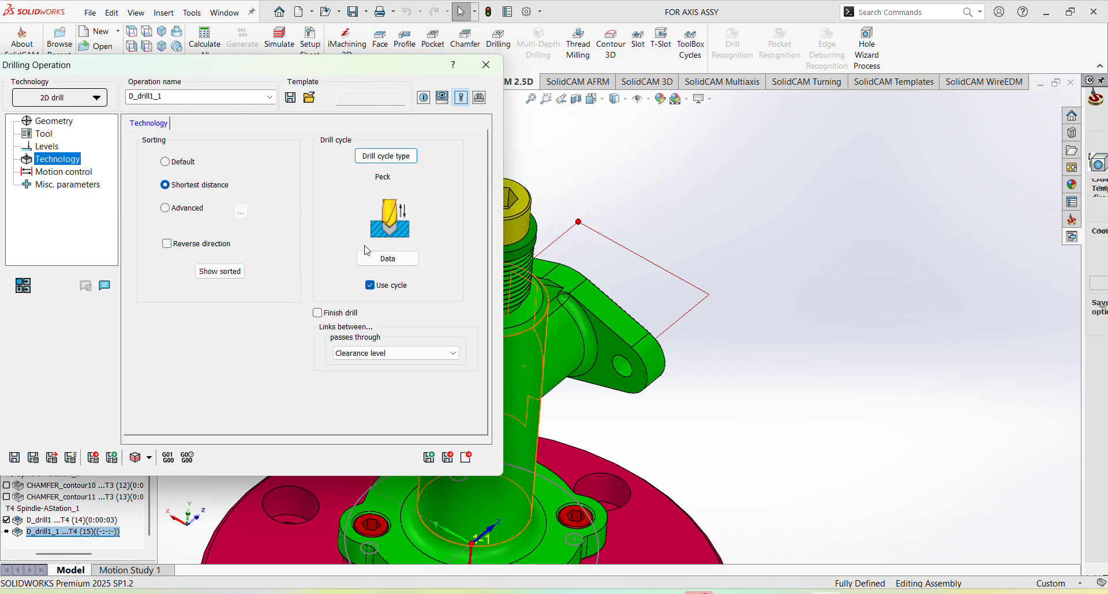
left_click(385, 259)
left_click(681, 116)
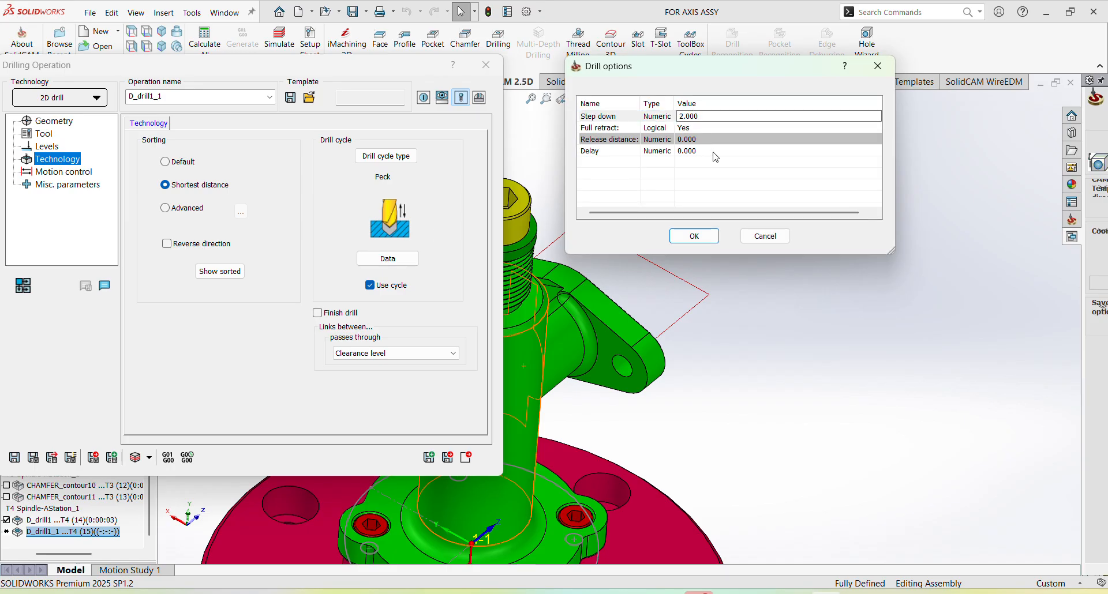
left_click(694, 236)
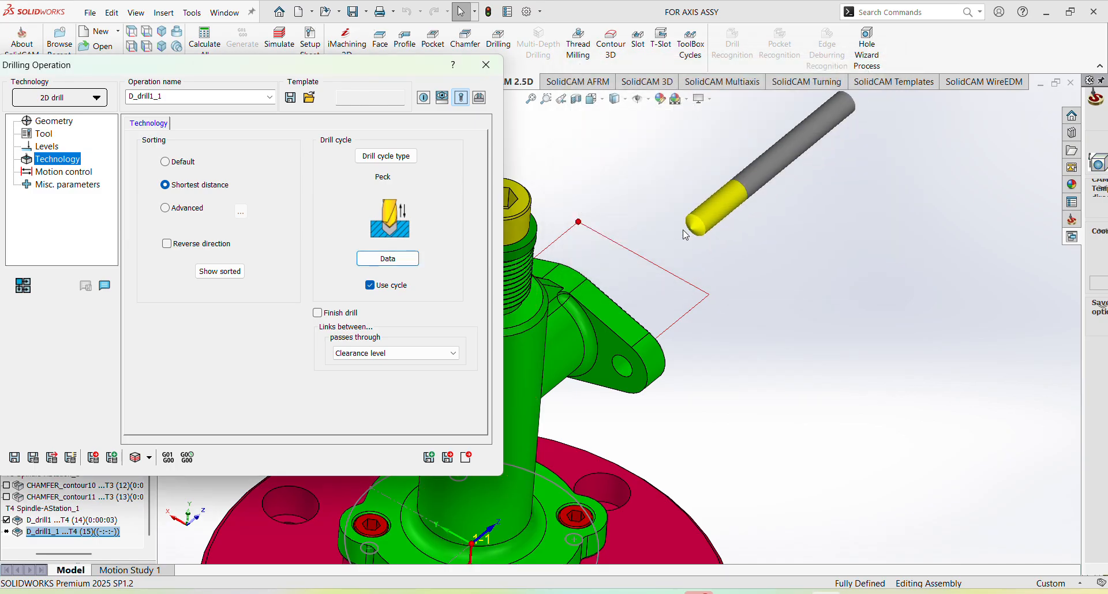
left_click(35, 459)
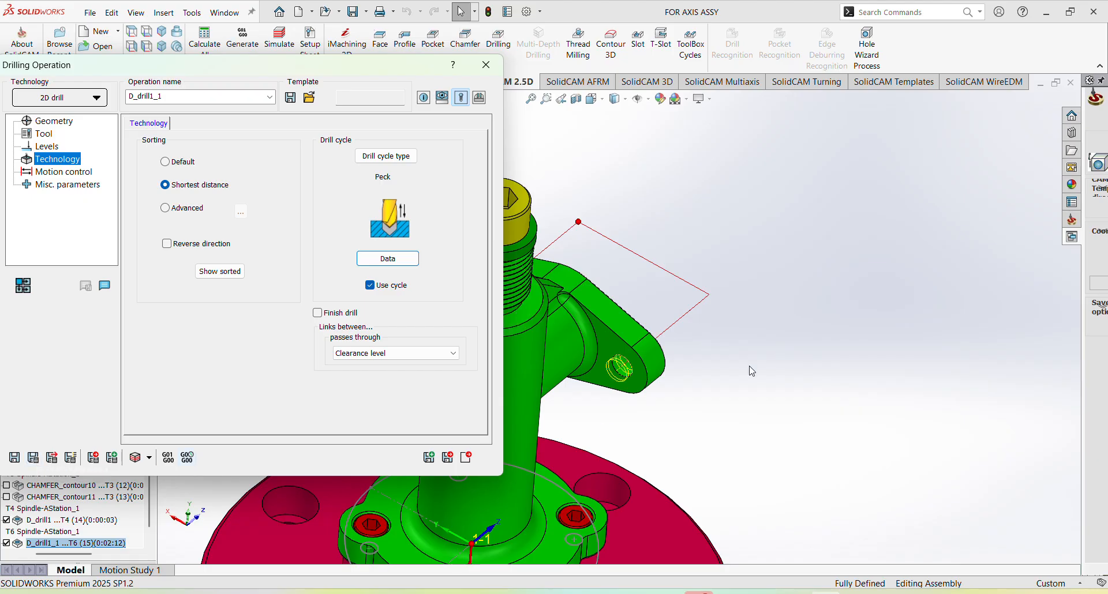
Simulate the 8 mm peck drilling in SolidVerify and inspect the two flange holes from several angles.
left_click(135, 458)
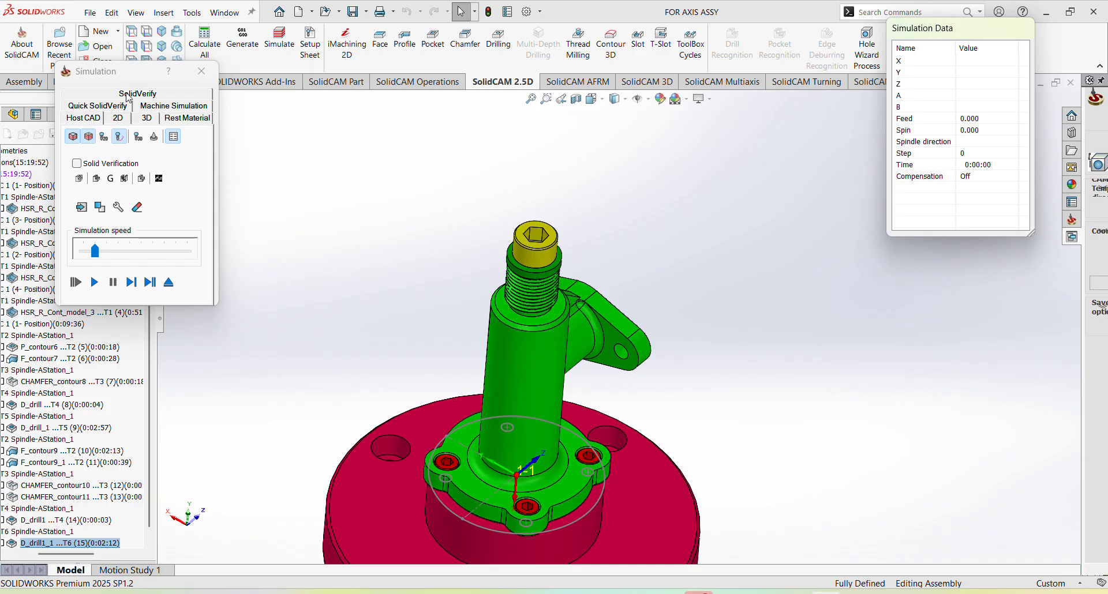
left_click(128, 95)
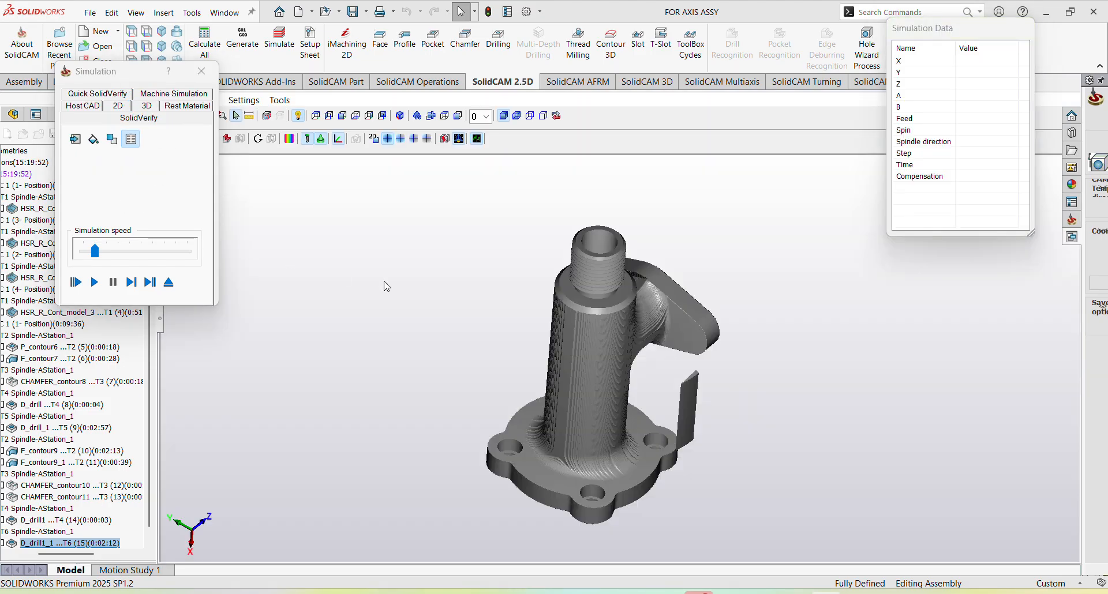
mouse_move(679, 266)
middle_mouse_down()
mouse_move(692, 323)
mouse_move(707, 263)
mouse_move(683, 283)
middle_mouse_up()
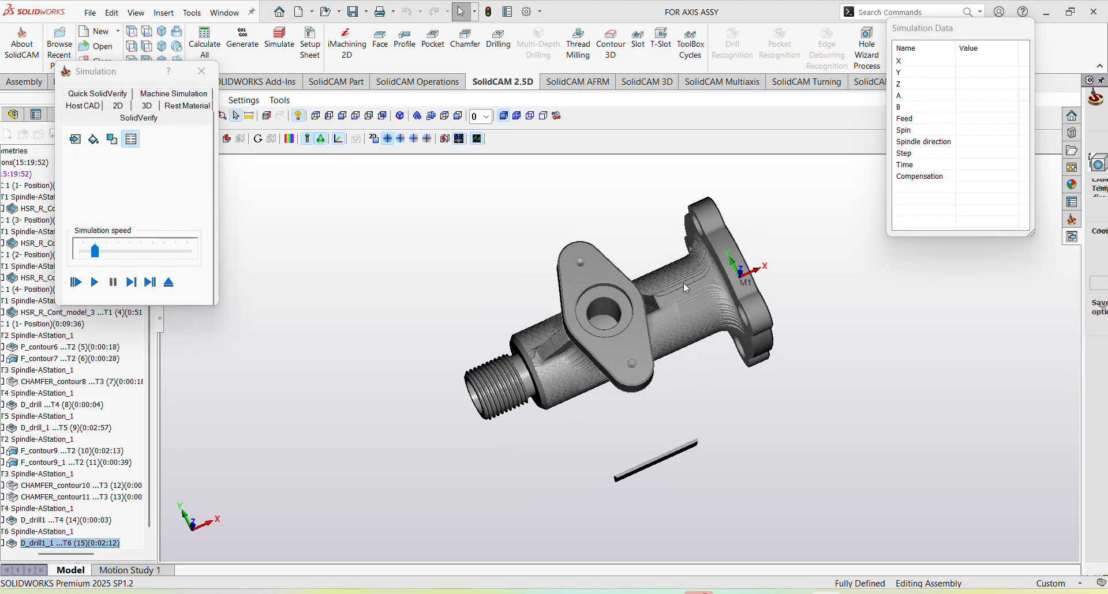
left_click(93, 283)
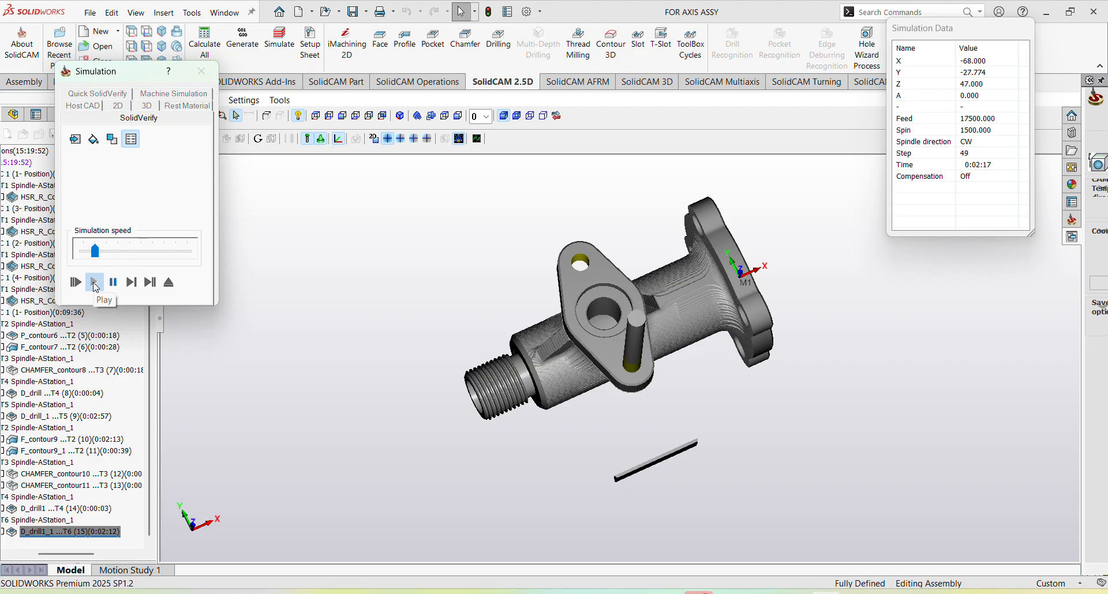
scroll(645, 300, "down", 2)
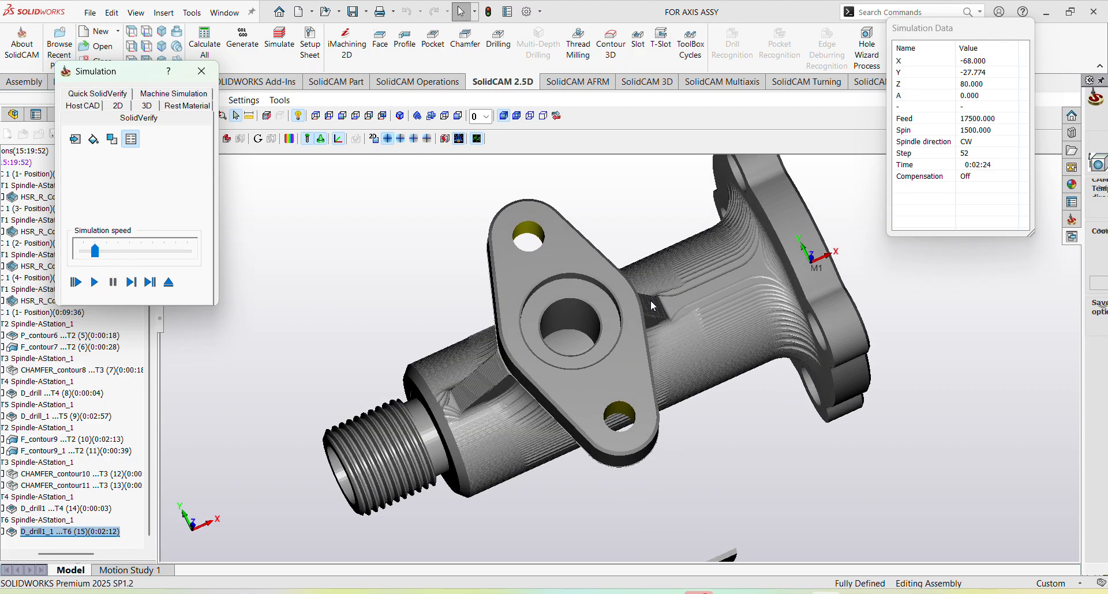
scroll(646, 340, "up", 2)
middle_click_drag(648, 398, 659, 353)
scroll(655, 349, "down", 1)
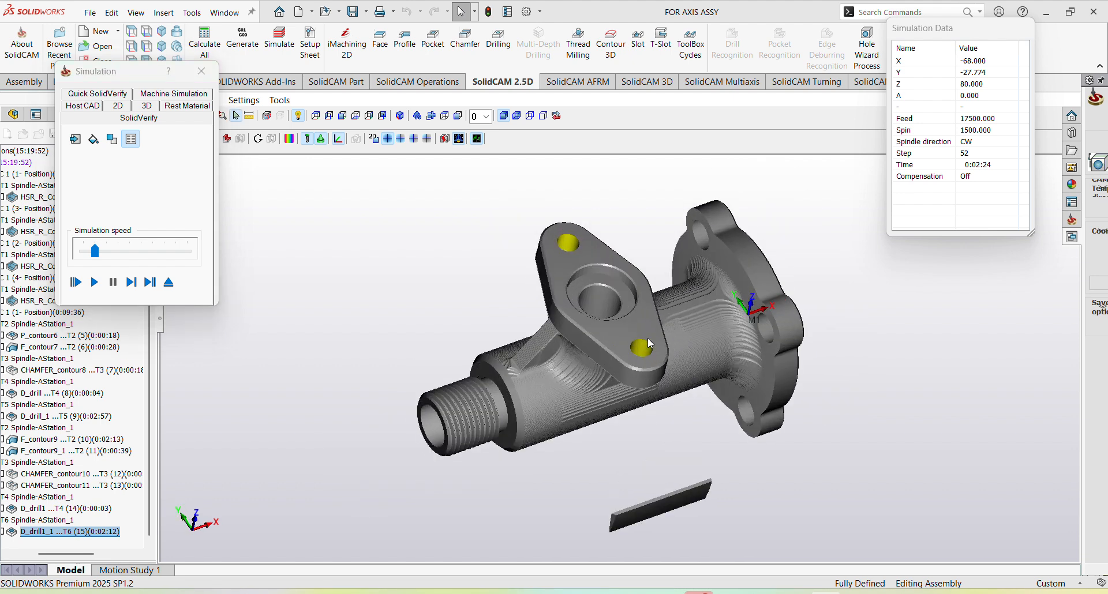
Compare the machined stock with the target model, and exit the simulation and the drilling operation.
left_click(290, 141)
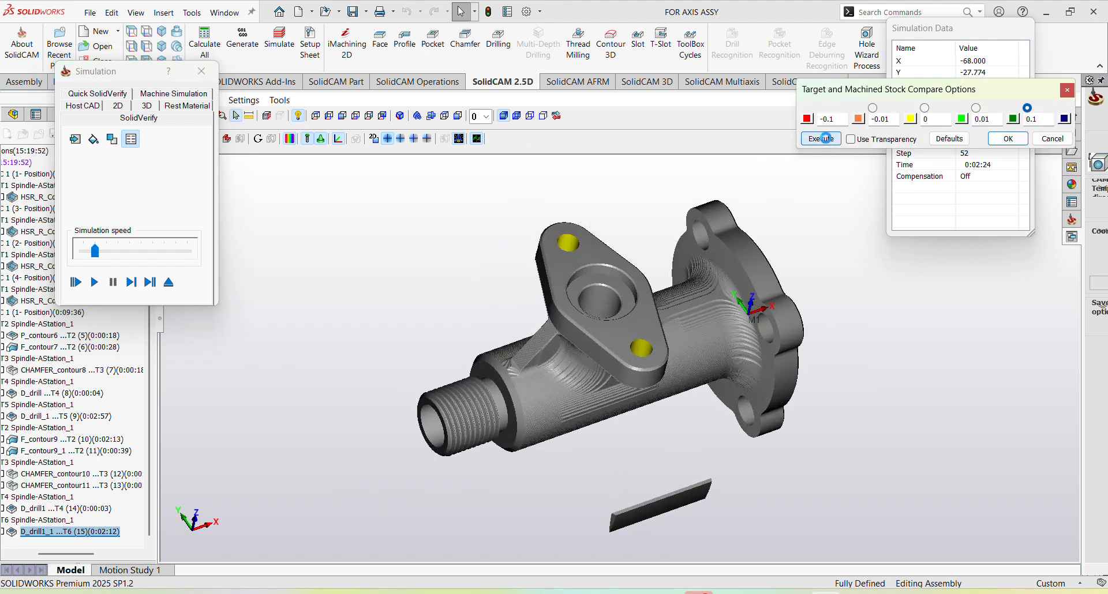
left_click(825, 139)
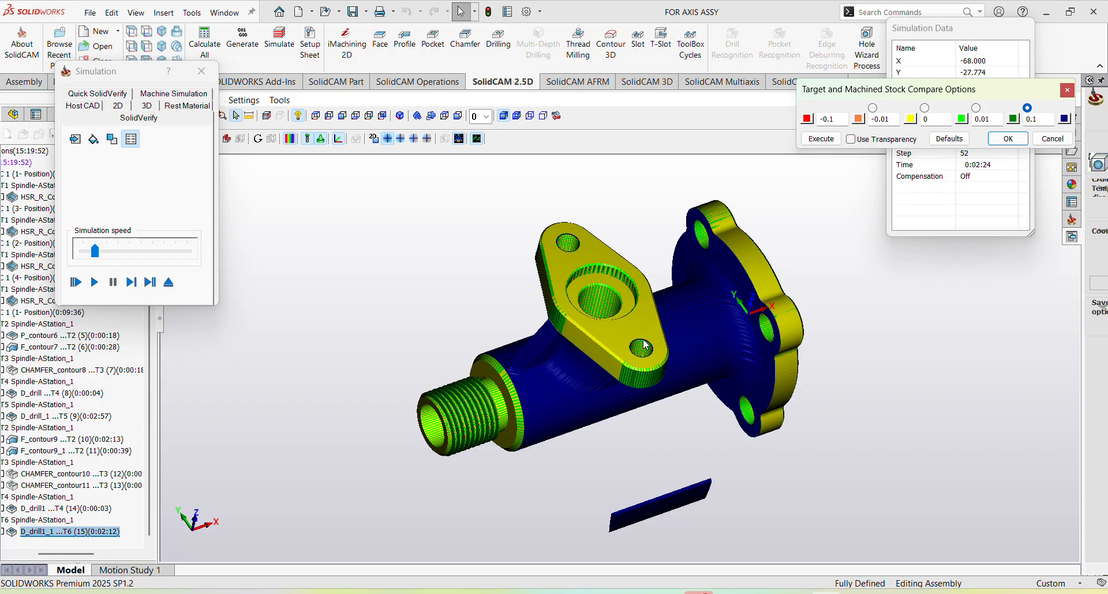
left_click(201, 71)
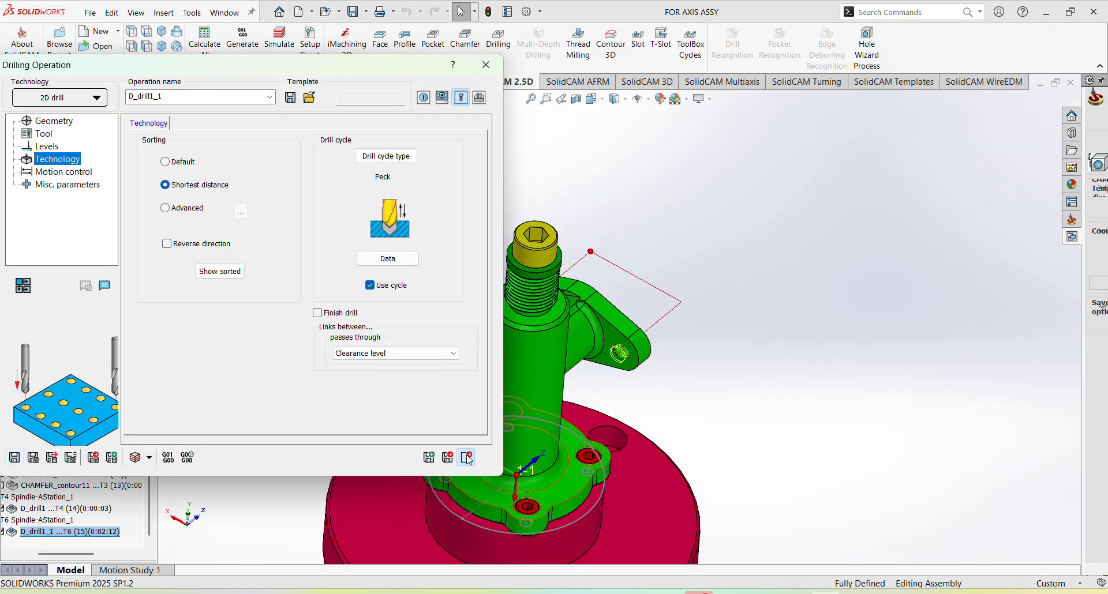
left_click(467, 458)
Copy the CHAMFER_contour11 operation and paste it after the 8 mm drilling operation.
left_click_drag(88, 552, 66, 553)
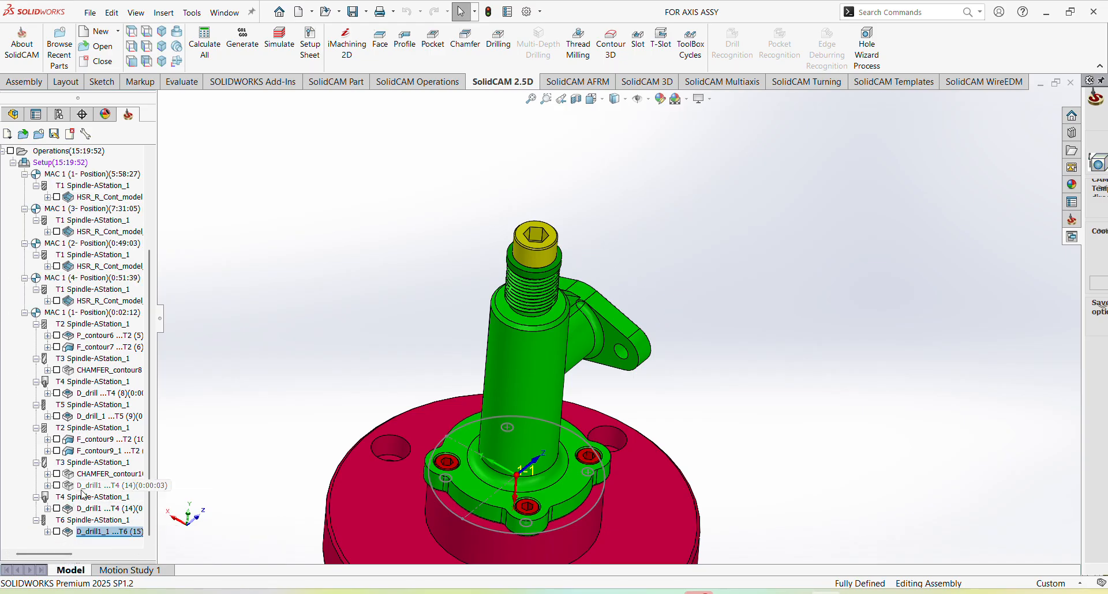
left_click(57, 486)
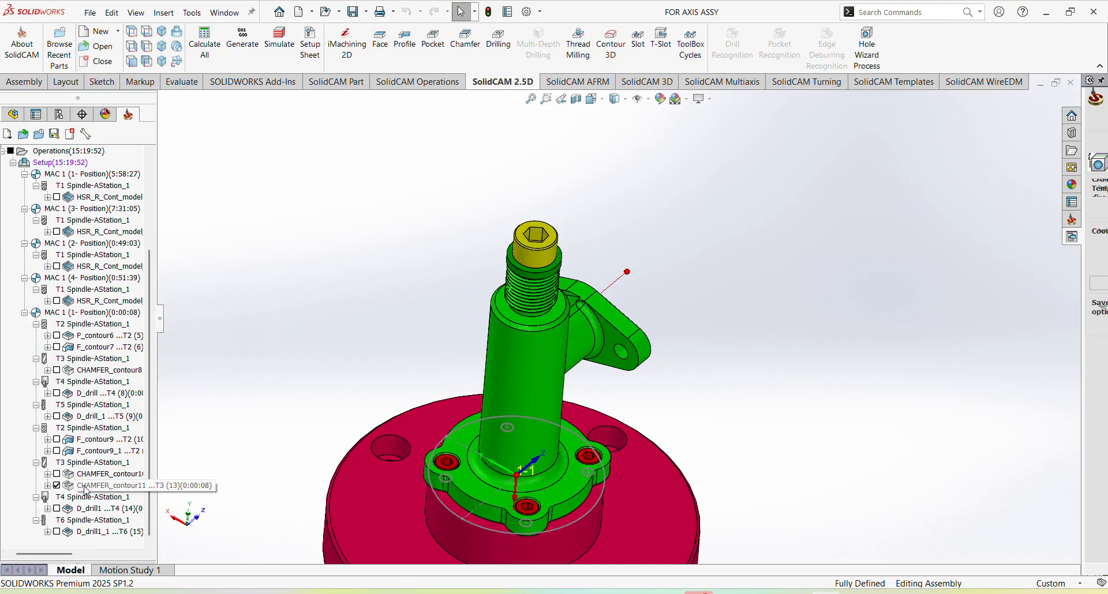
right_click(85, 489)
scroll(173, 577, "down", 3)
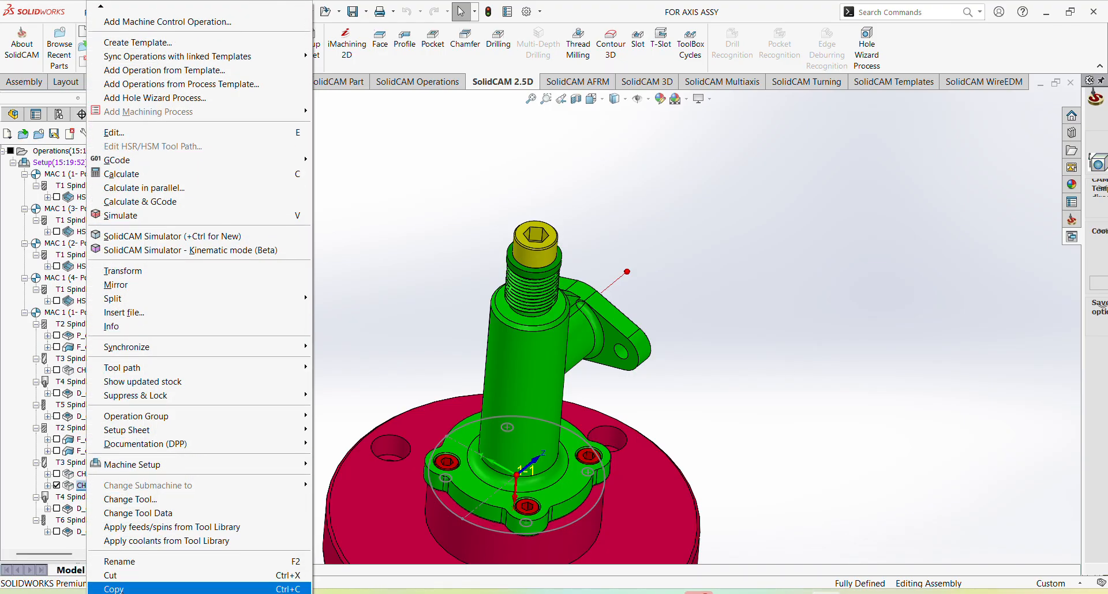
left_click(127, 589)
right_click(85, 532)
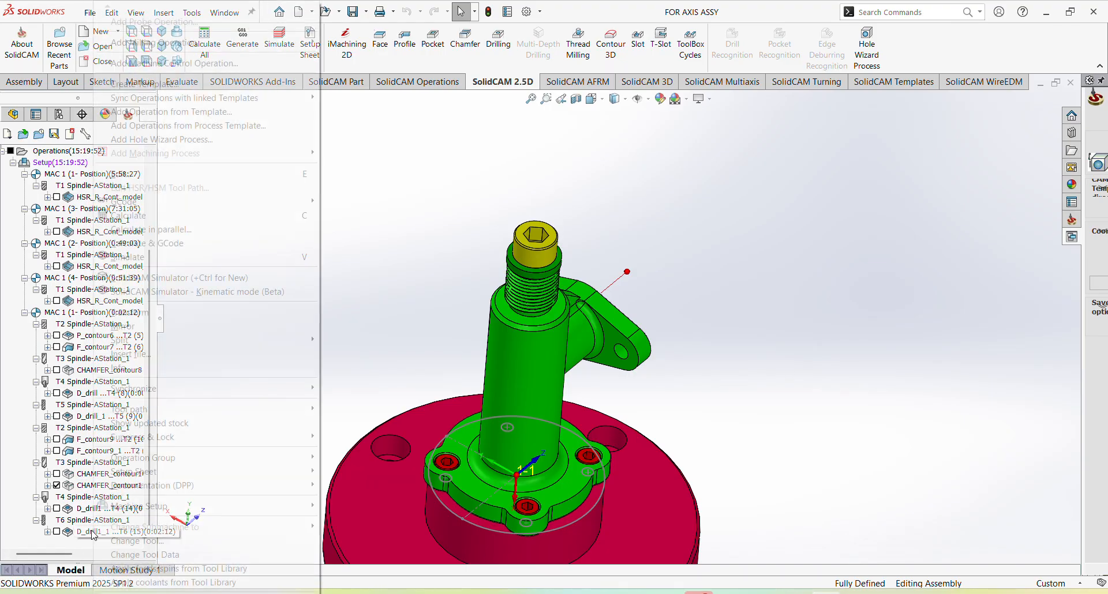
scroll(207, 305, "down", 4)
scroll(127, 577, "down", 3)
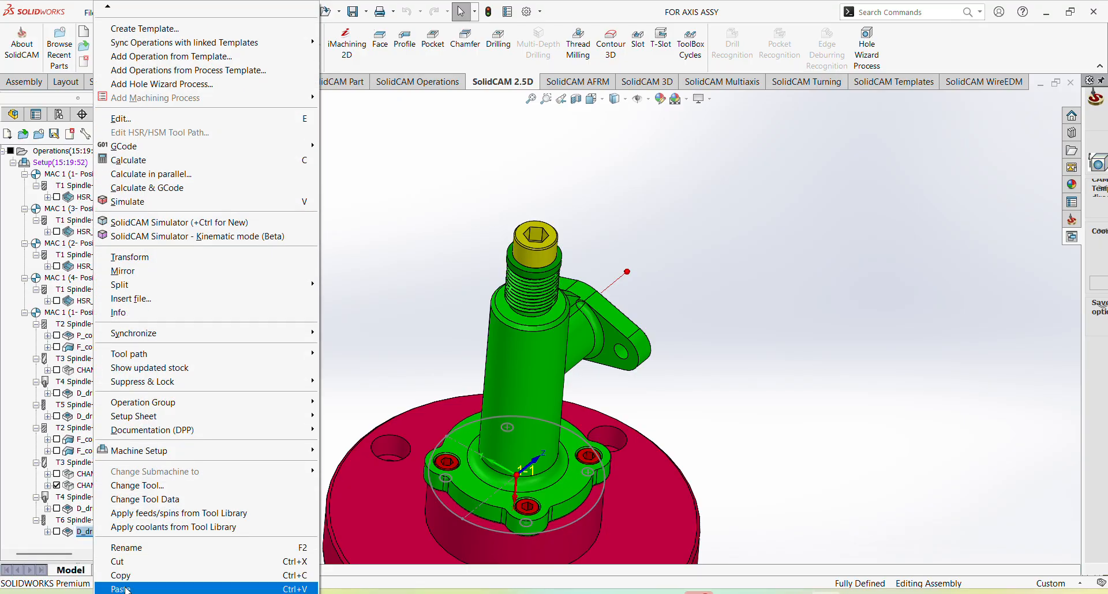
left_click(127, 588)
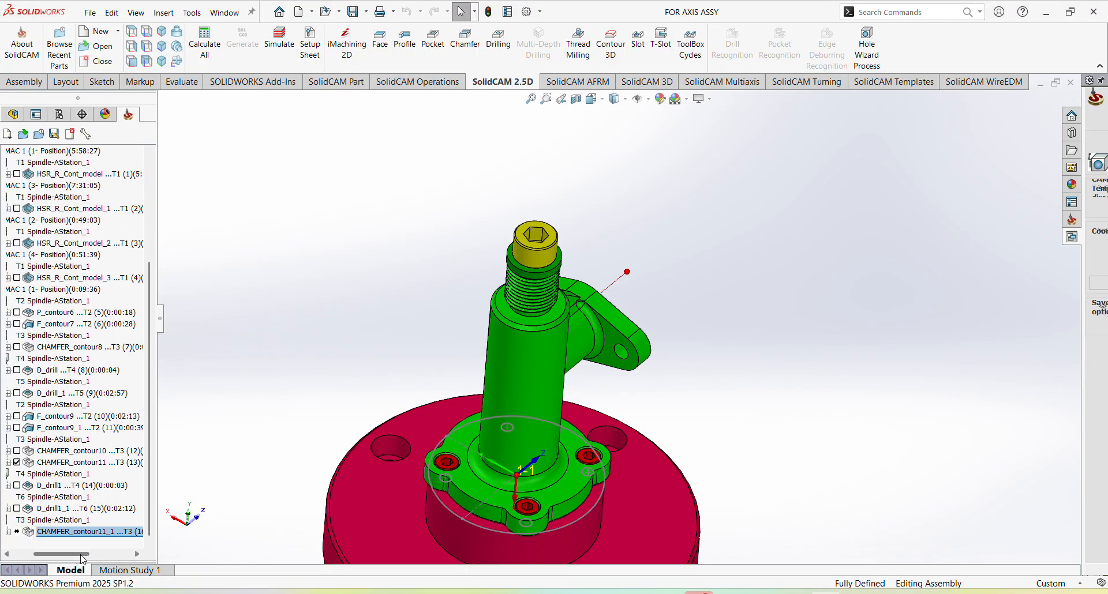
Open the pasted chamfer operation and define new geometry contour12 from the edges of the flange's two 8 mm holes.
double_click(90, 530)
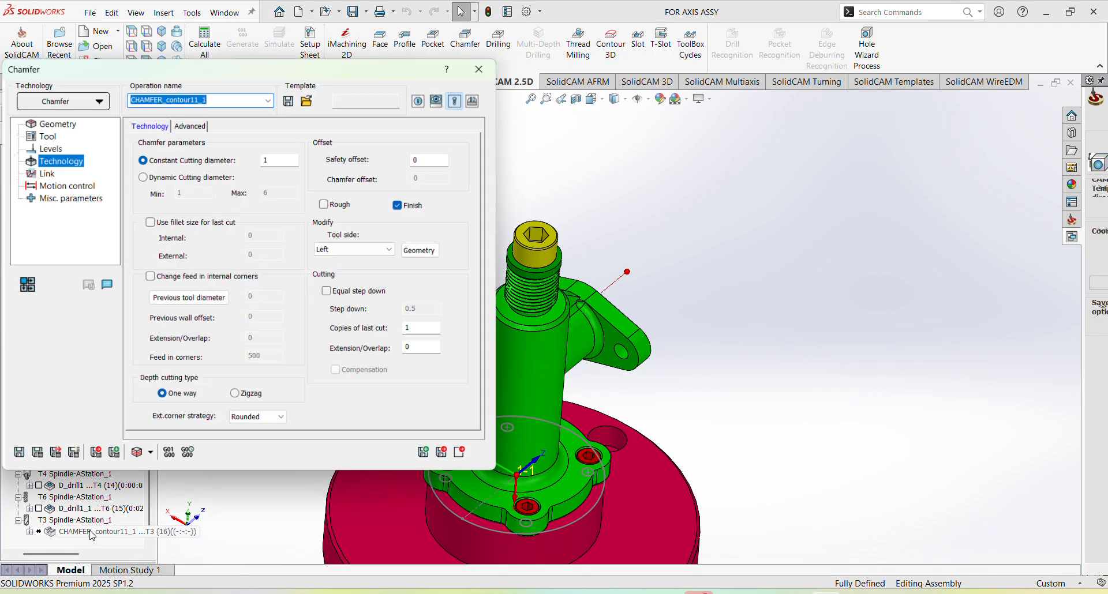
left_click(58, 122)
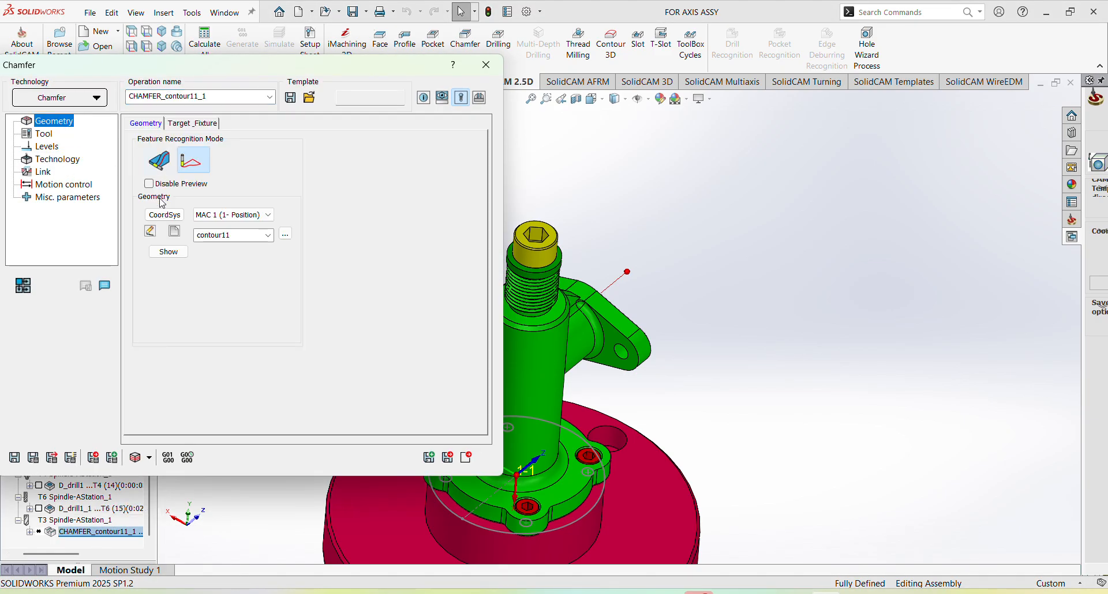
left_click(174, 231)
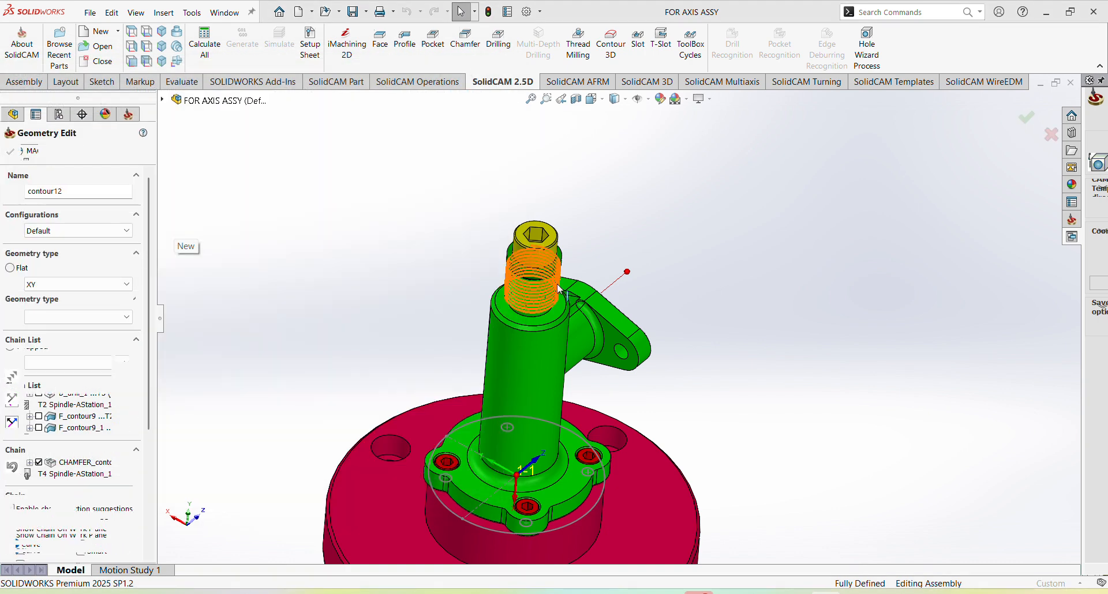
scroll(509, 334, "down", 5)
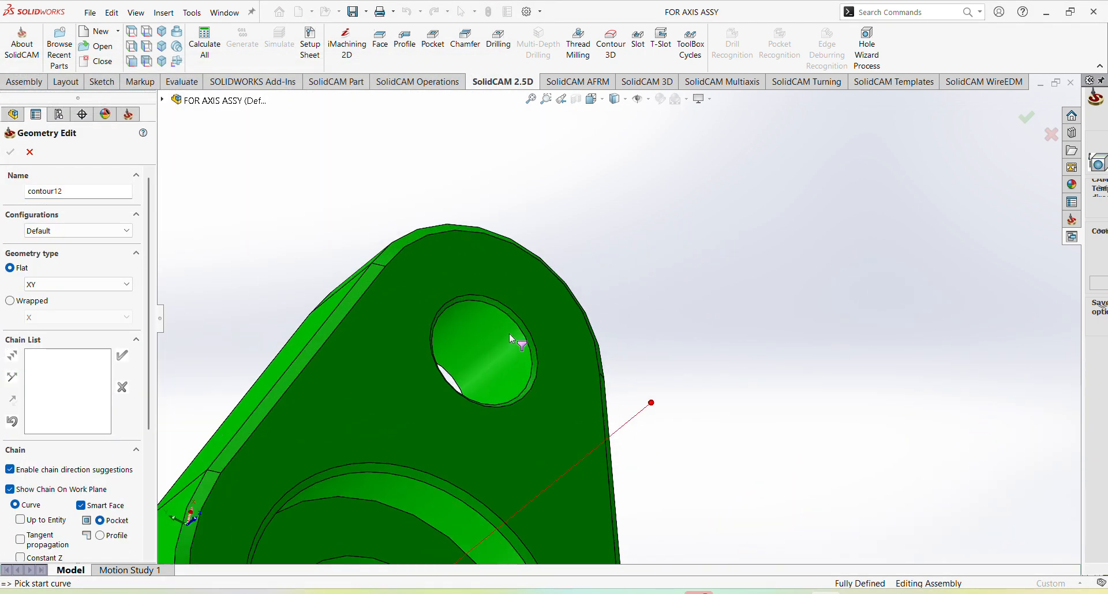
left_click(510, 318)
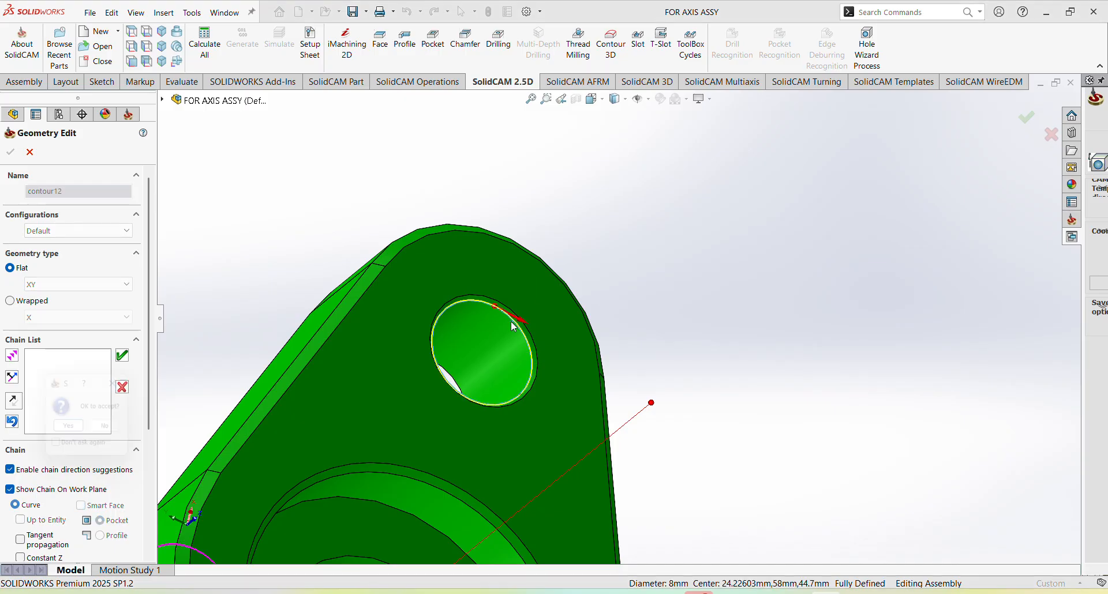
left_click(71, 430)
scroll(283, 440, "up", 3)
scroll(567, 458, "down", 6)
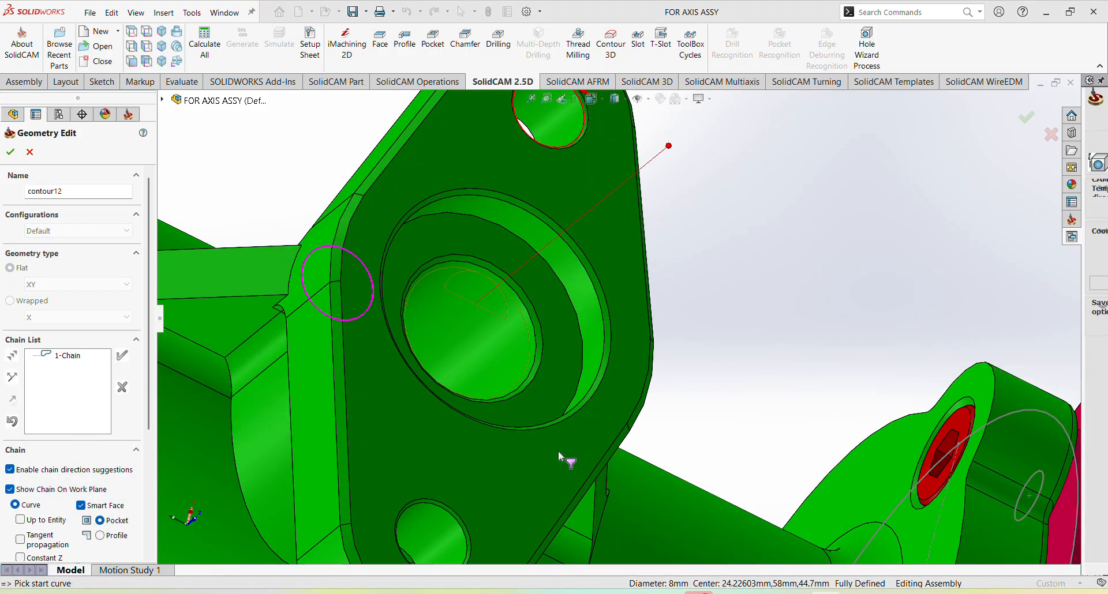
left_click(451, 519)
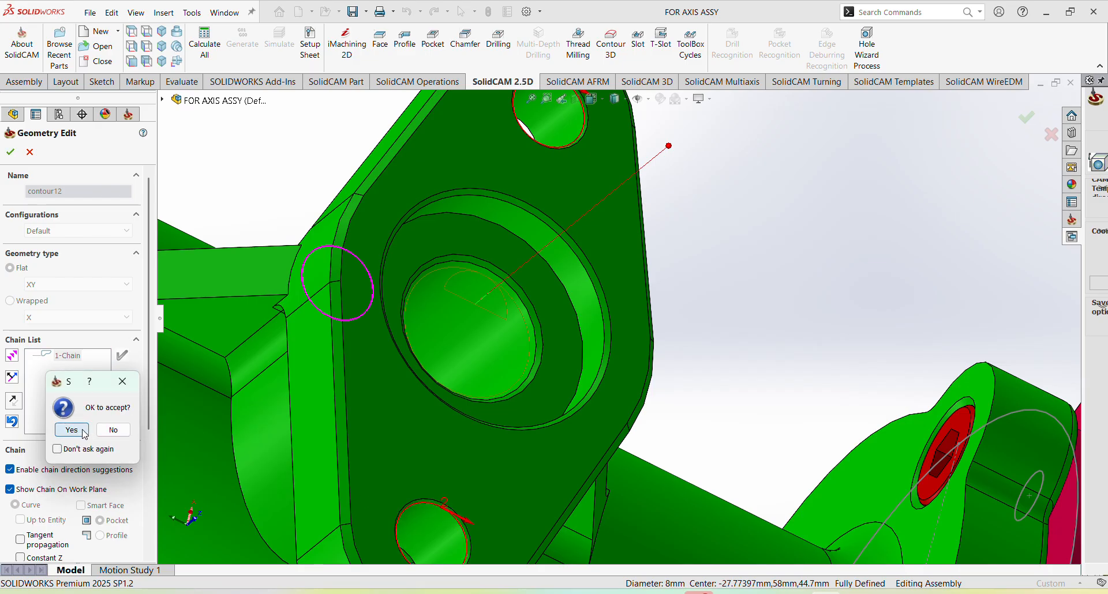
left_click(72, 430)
left_click(11, 153)
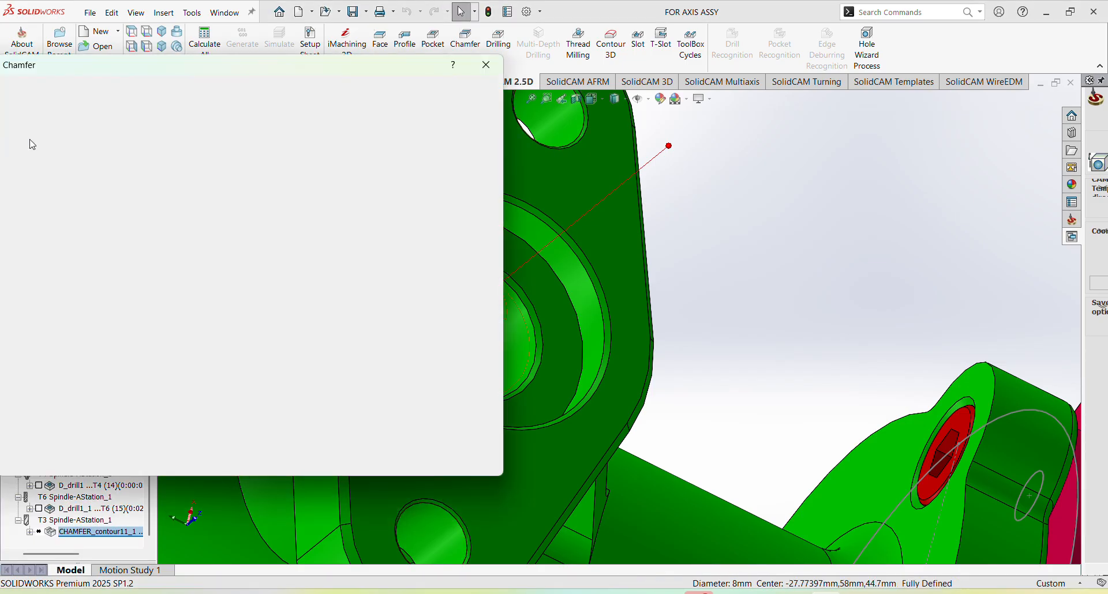
Pick the flange's flat face as the upper level at 45 and set the chamfer depth to 0.2.
left_click(42, 133)
left_click(46, 147)
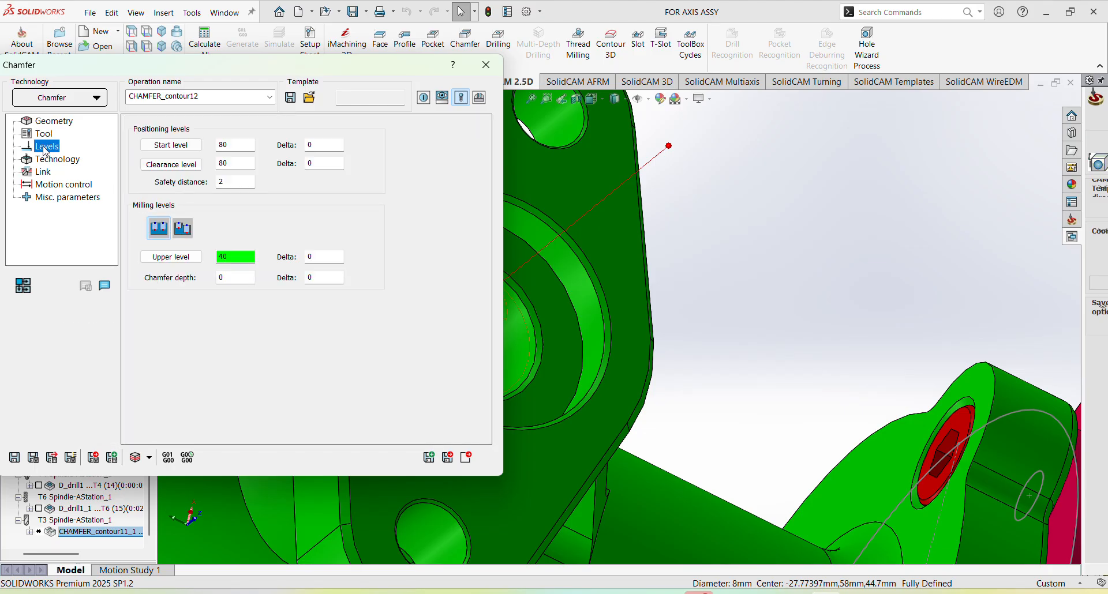
left_click(171, 256)
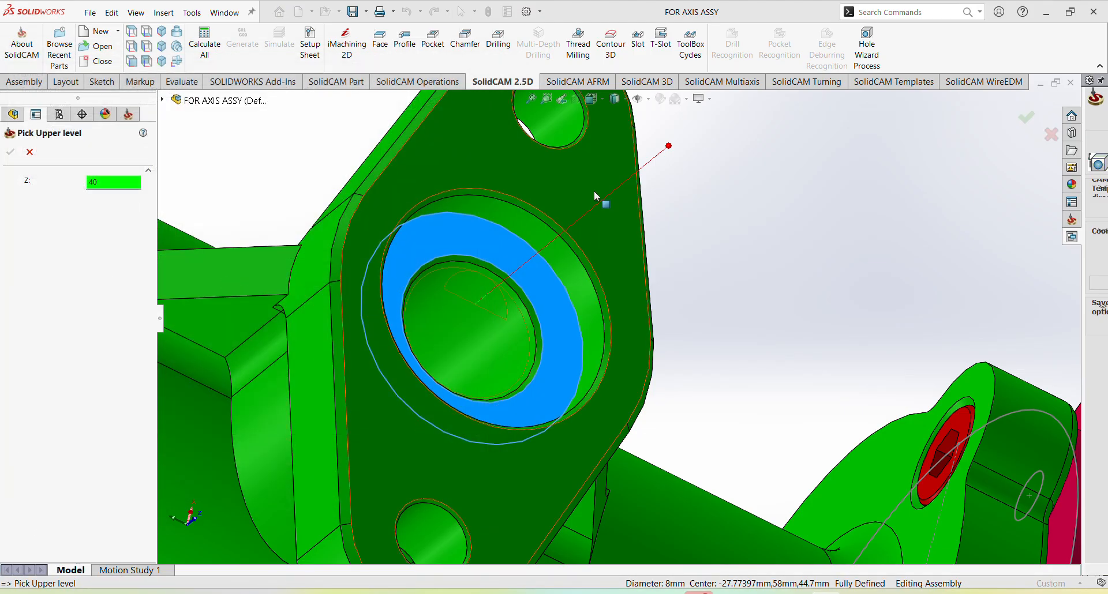
left_click(586, 178)
left_click(9, 152)
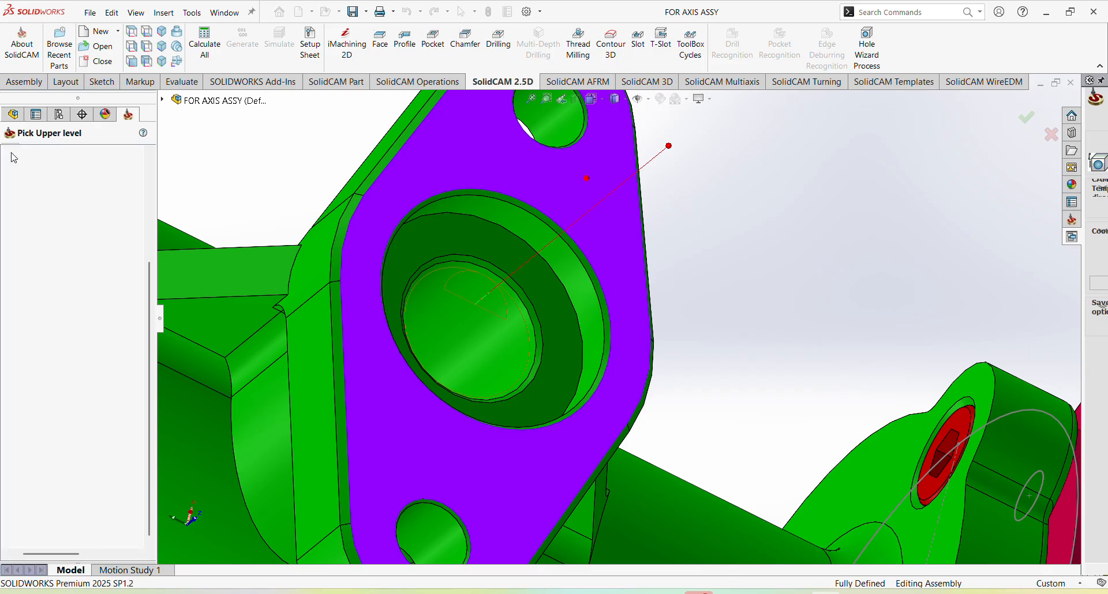
left_click(236, 277)
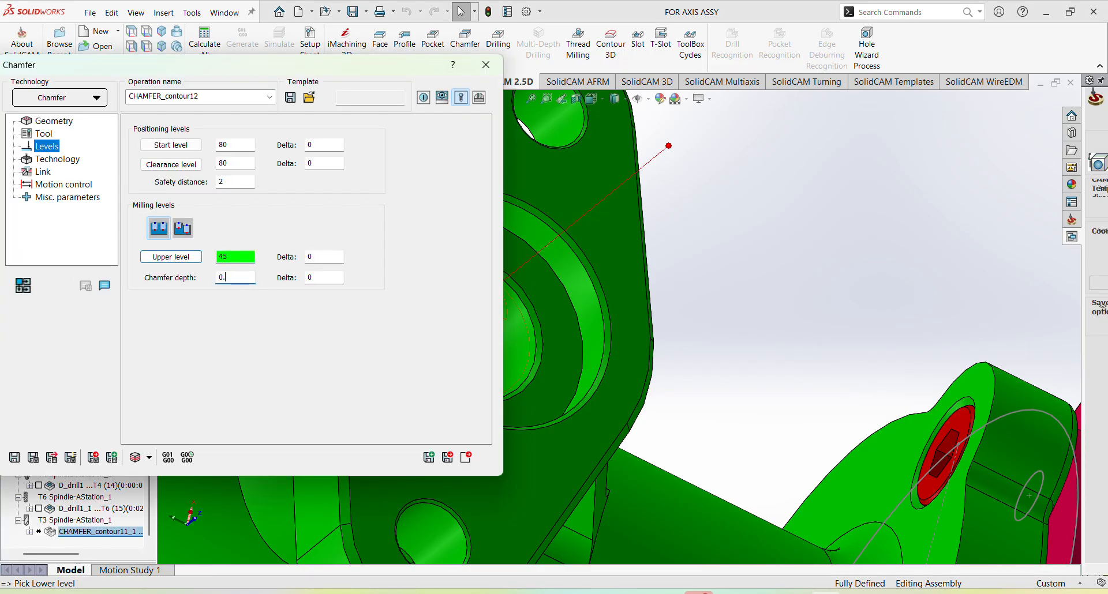
Reverse both hole chains so the tool runs inside the holes, and save and calculate the chamfer operation.
left_click(47, 163)
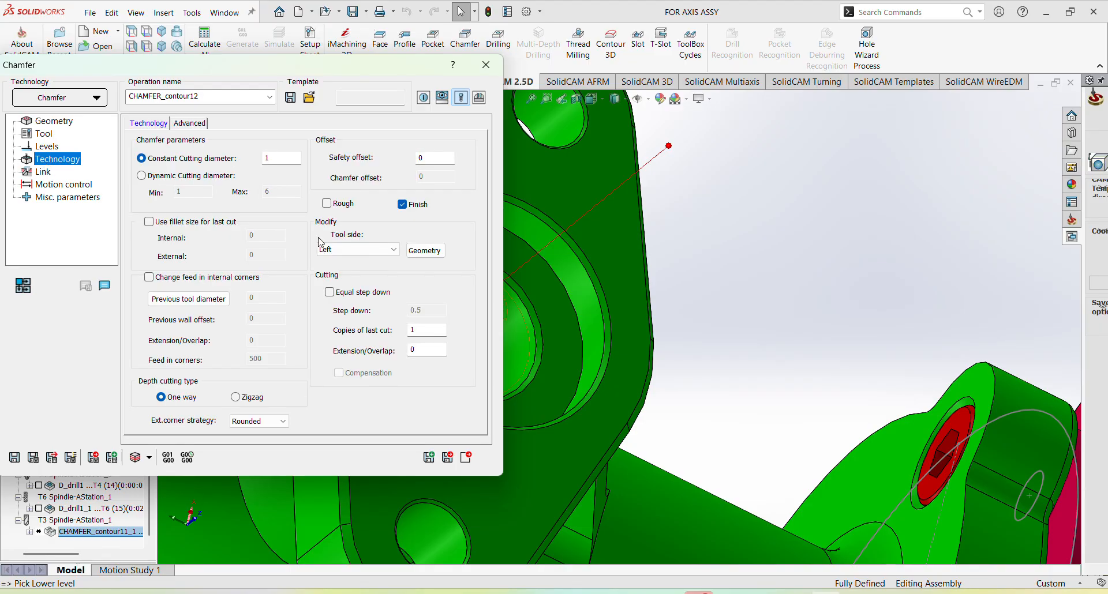
left_click(425, 250)
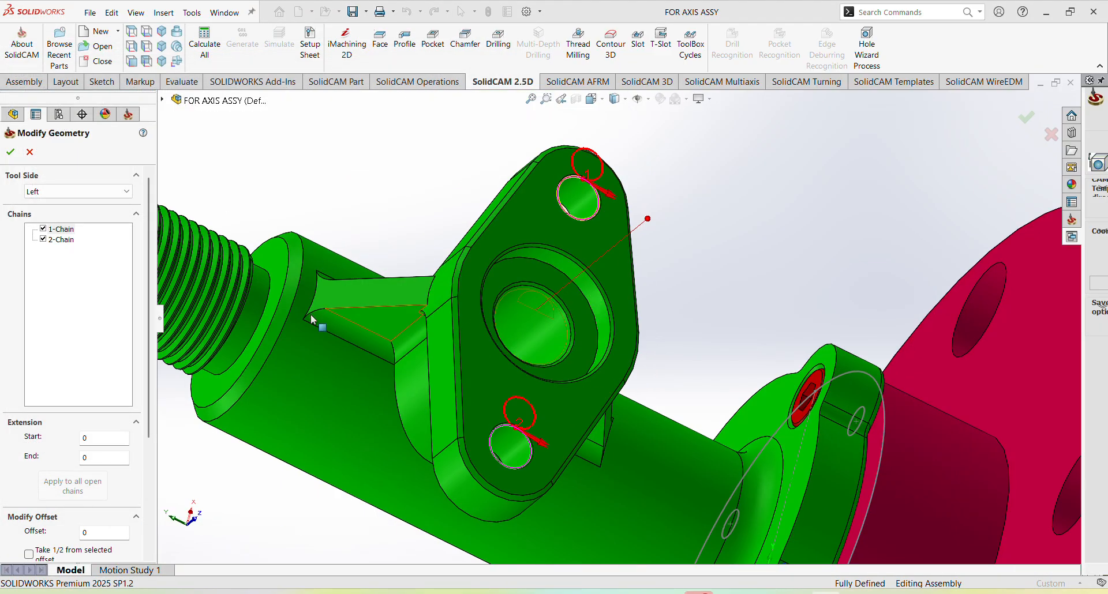
right_click(59, 240)
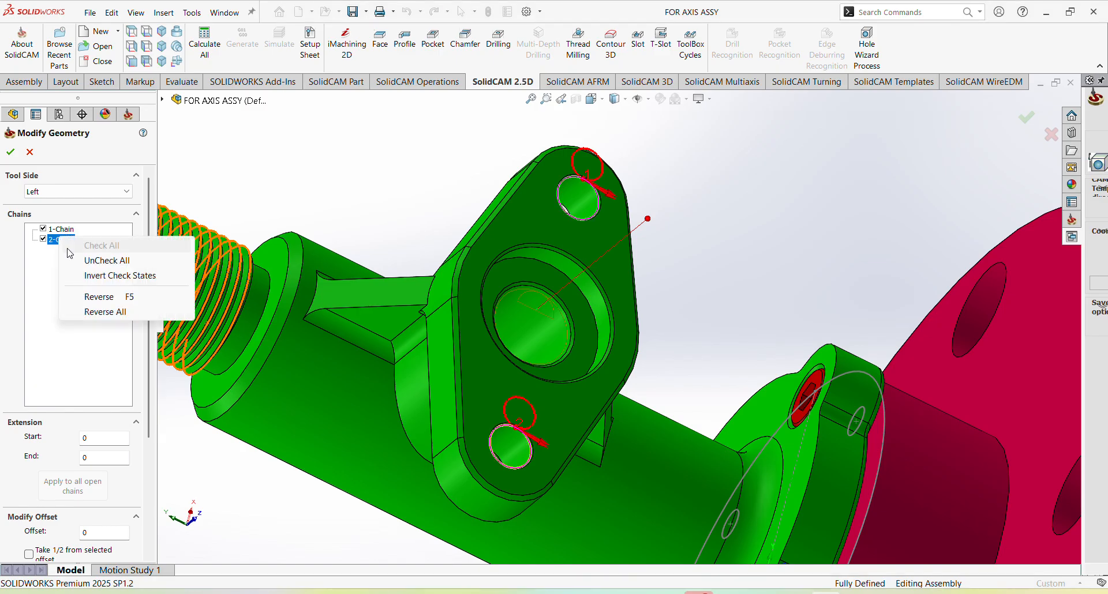
left_click(106, 312)
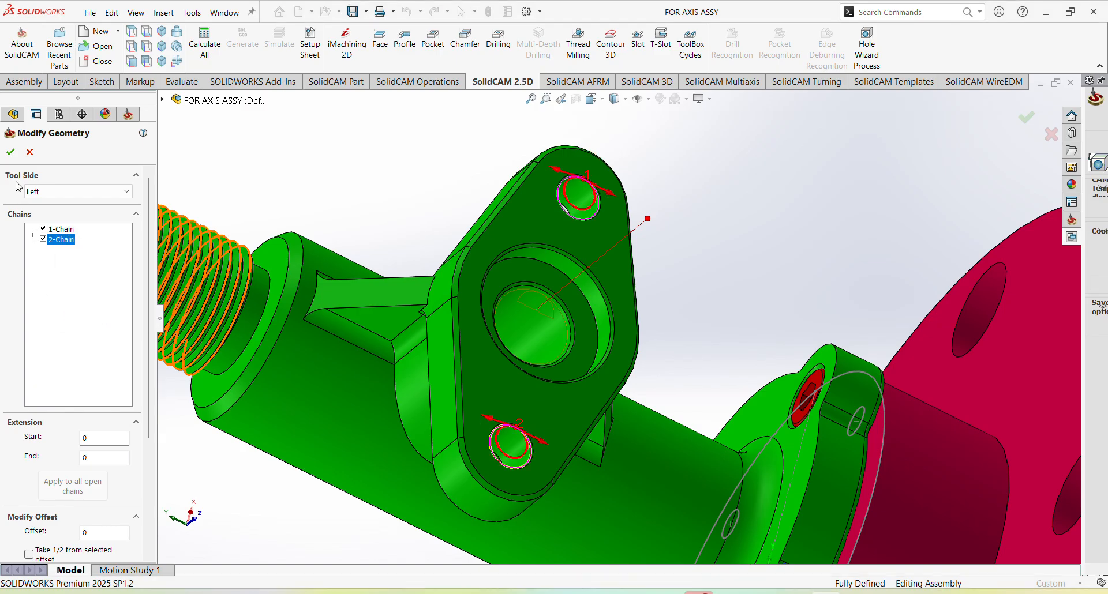
left_click(10, 152)
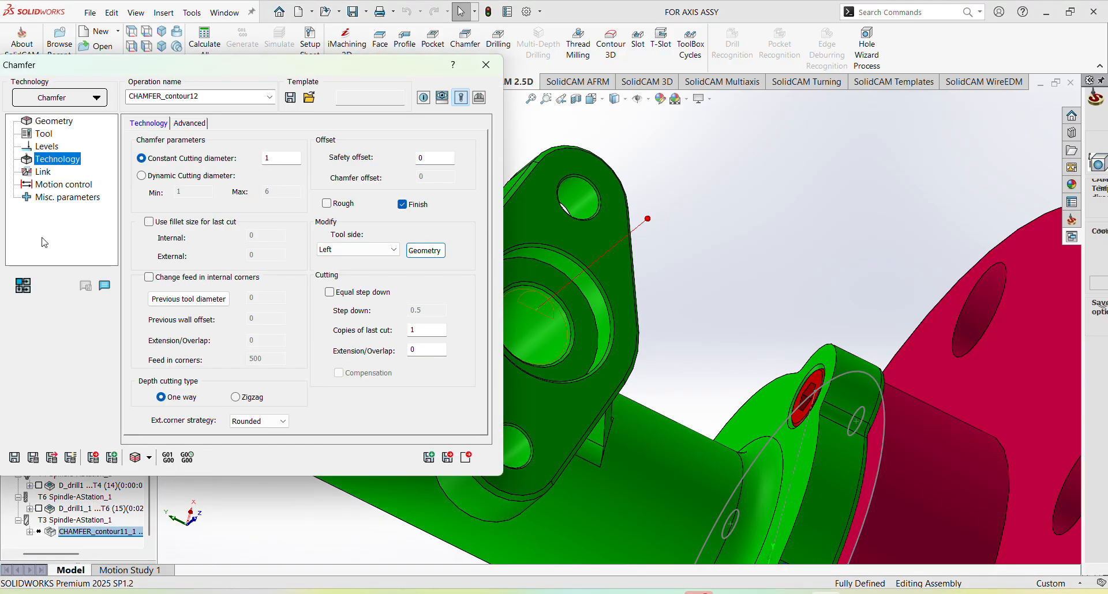
left_click(33, 457)
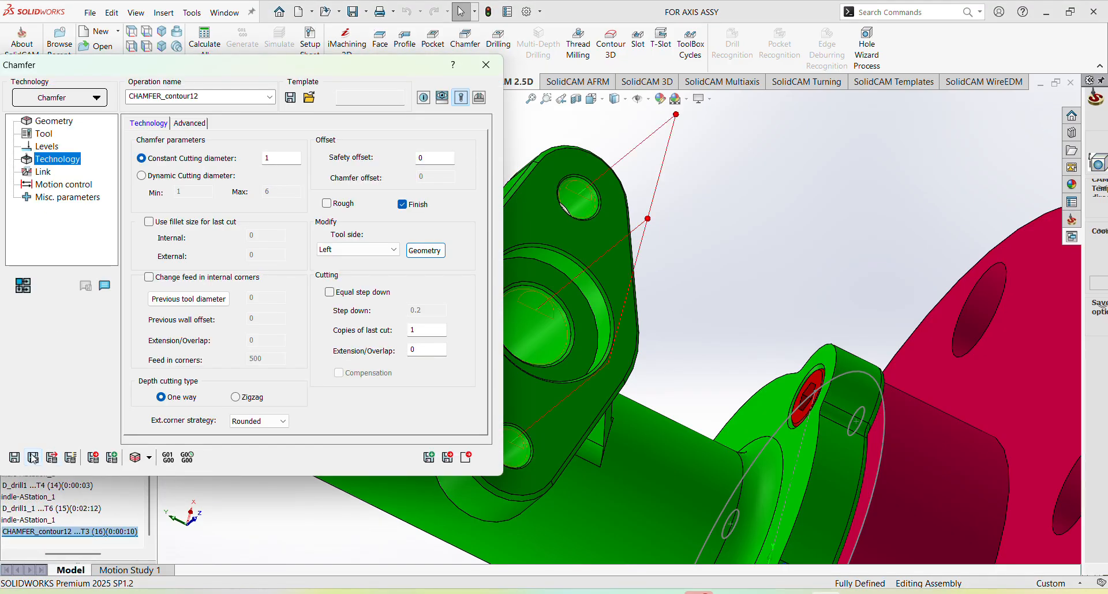
Simulate the hole chamfering in SolidVerify and inspect both flange holes up close.
left_click(134, 458)
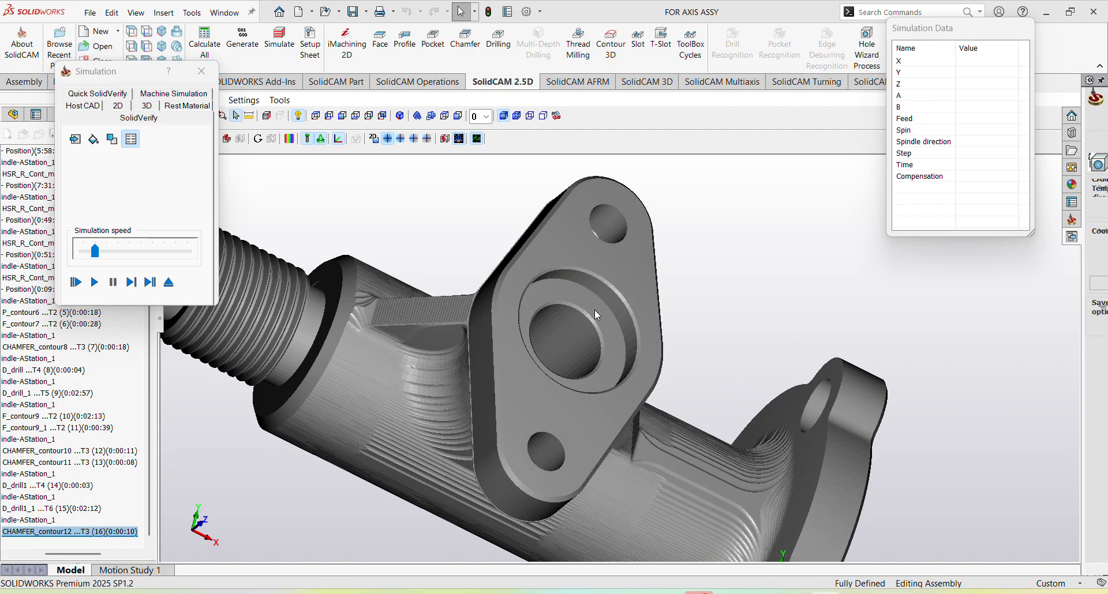
left_click(95, 282)
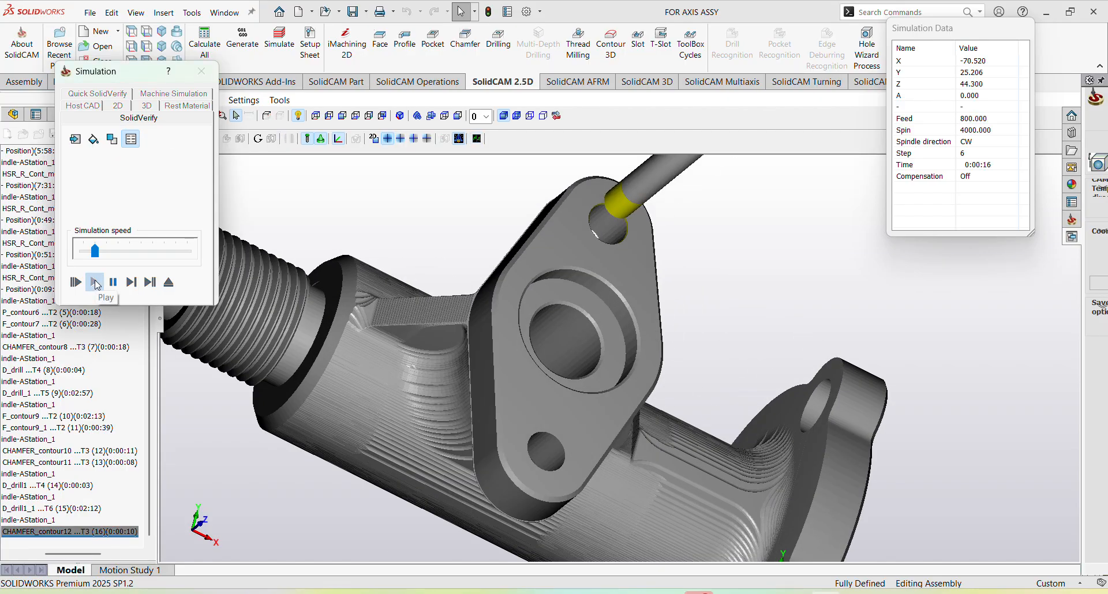
scroll(587, 389, "up", 5)
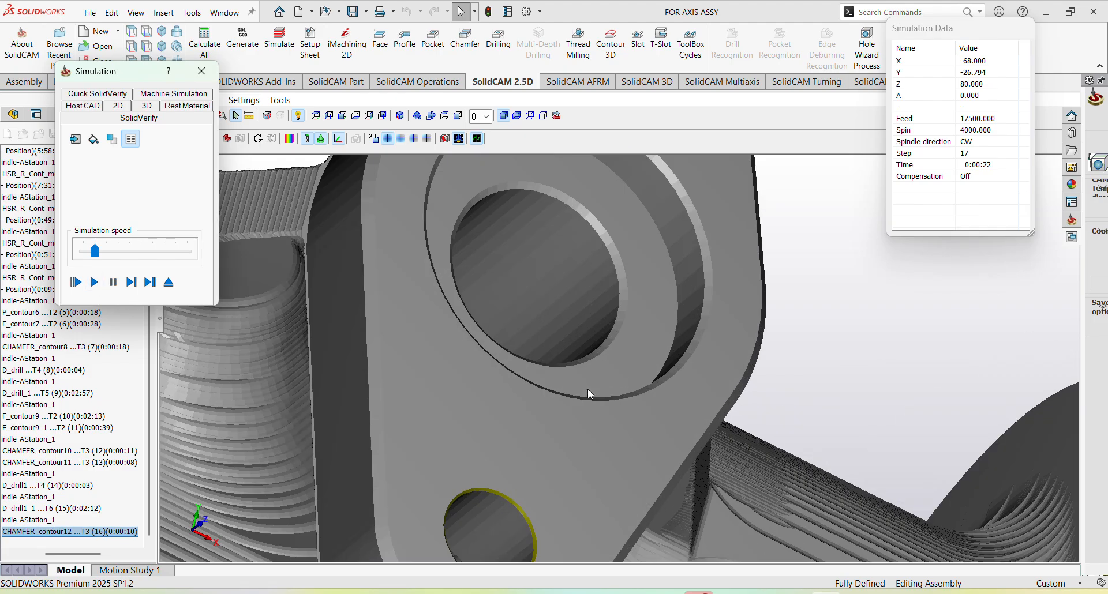
scroll(587, 389, "down", 6)
scroll(608, 282, "up", 4)
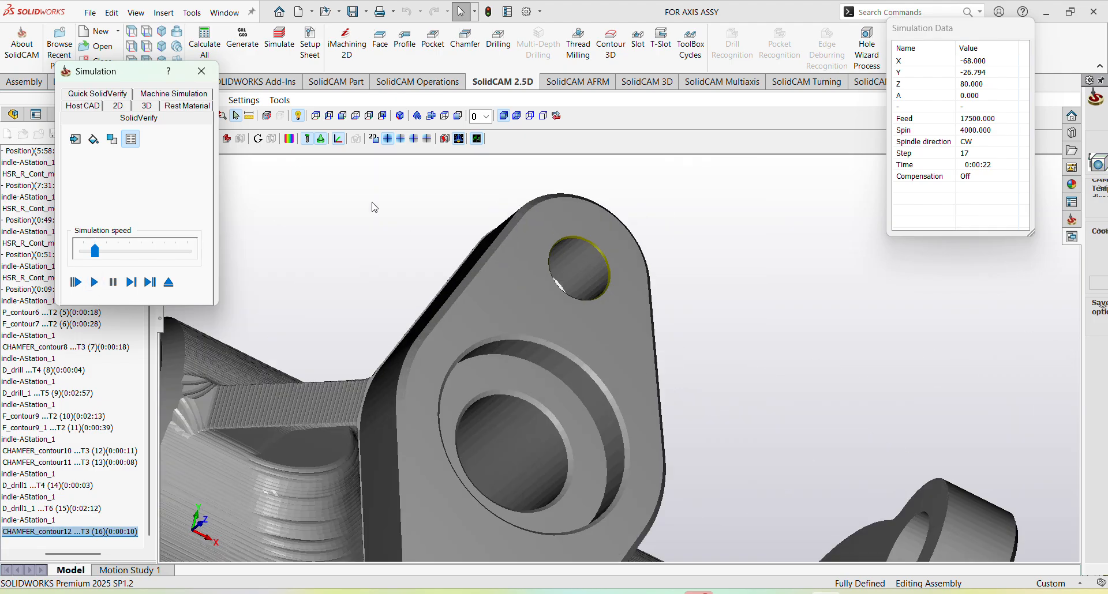
Compare the machined stock with the target model around the chamfered flange hole, and exit the simulation.
left_click(289, 138)
left_click(821, 139)
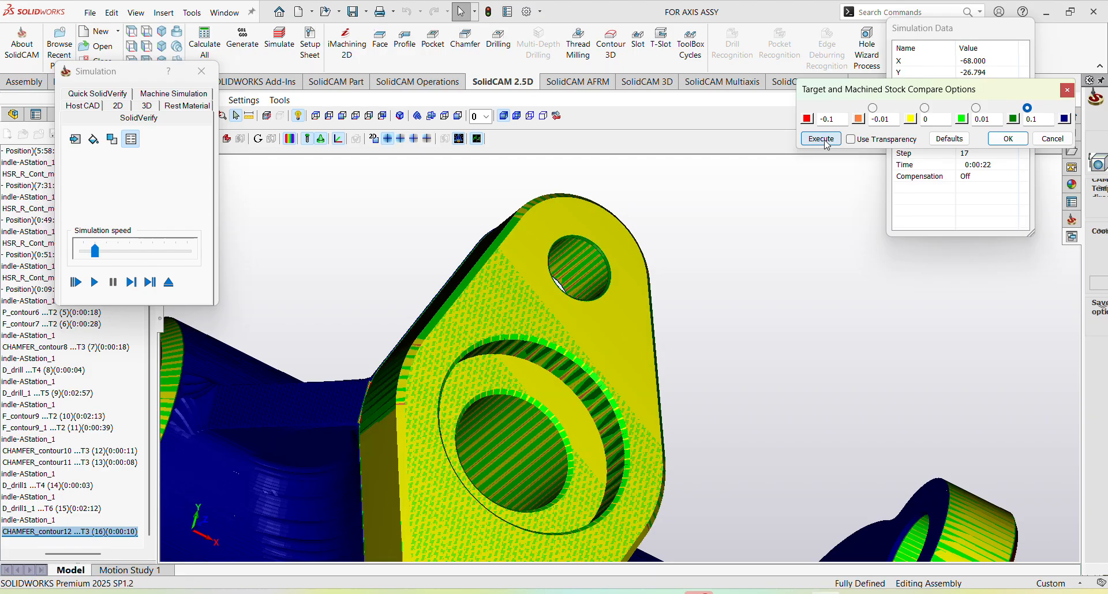
scroll(596, 258, "up", 4)
scroll(588, 262, "down", 5)
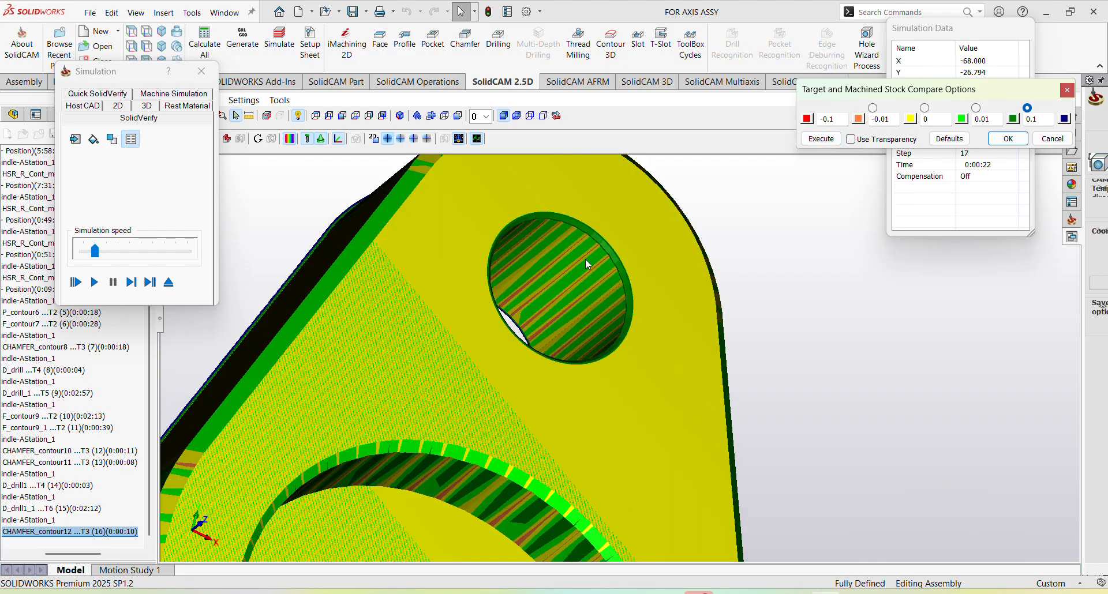
scroll(566, 268, "up", 2)
left_click(201, 71)
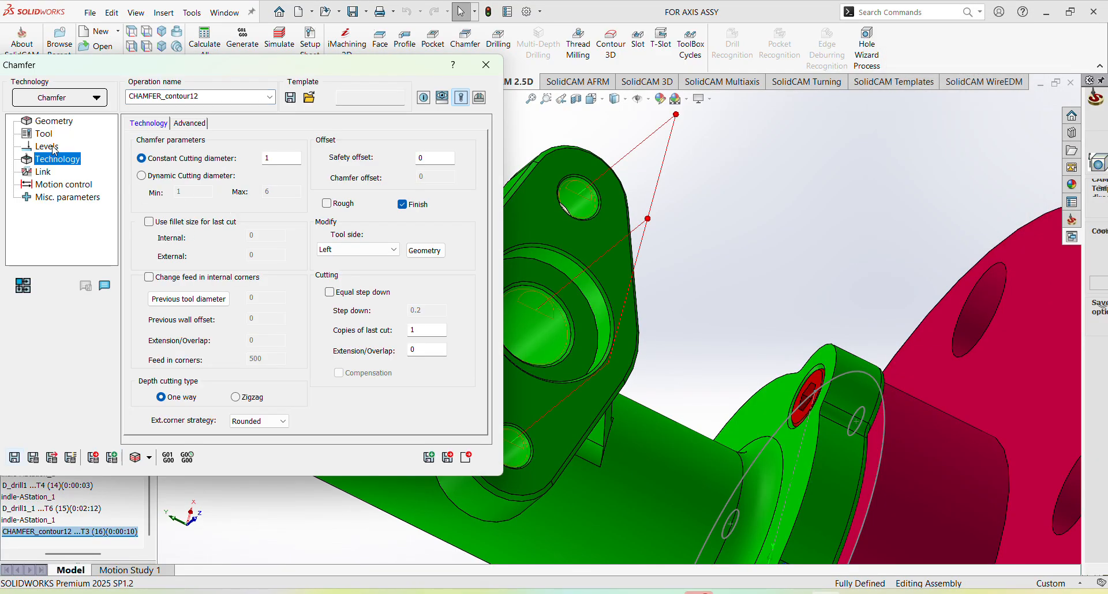
Set the chamfer depth to 0.3, and save and calculate the operation again.
left_click(54, 149)
left_click(242, 277)
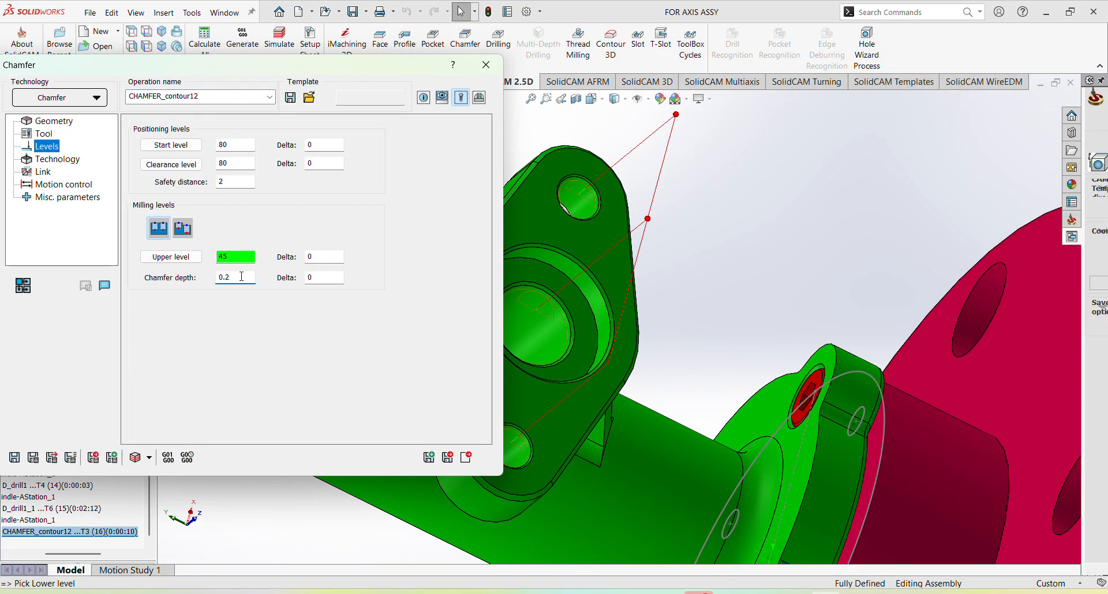
key("BackSpace")
type("3")
left_click(33, 458)
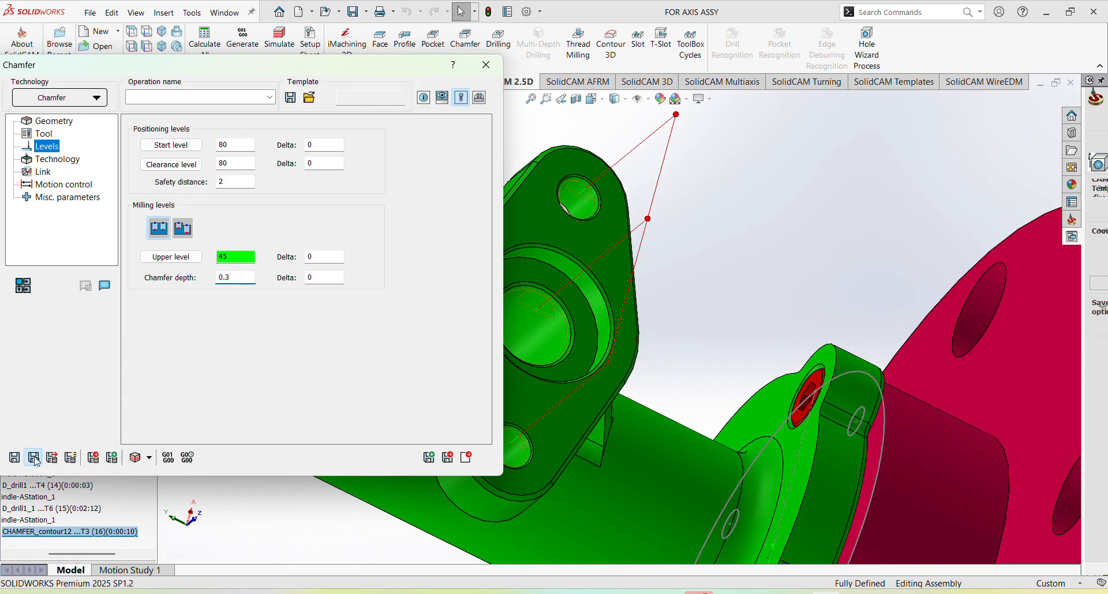
Rerun the SolidVerify simulation of the recalculated chamfer operation and examine the flange hole edges.
left_click(136, 457)
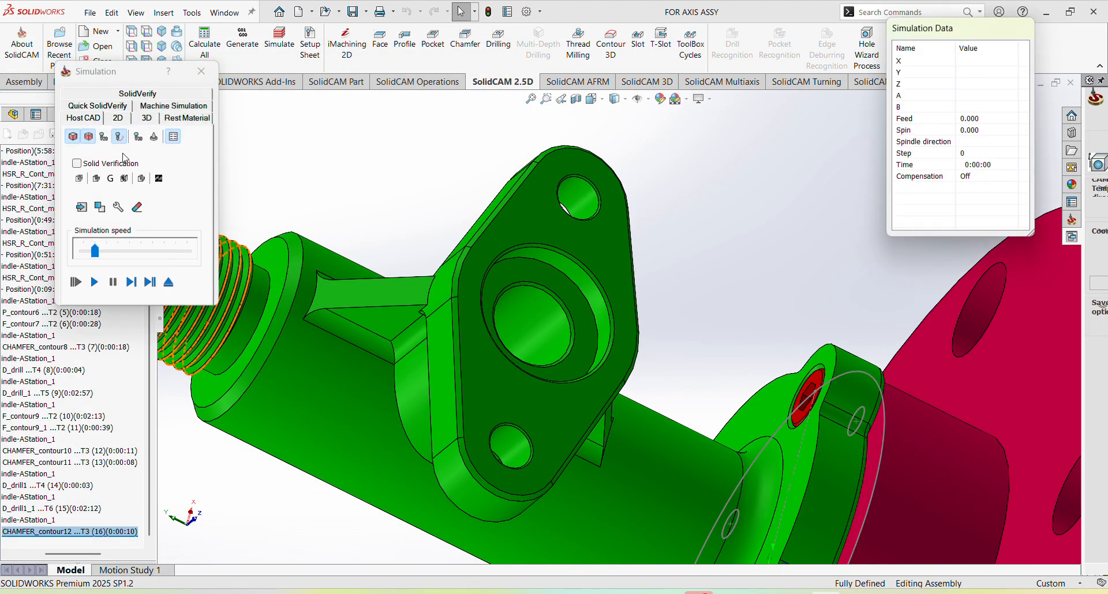
left_click(131, 93)
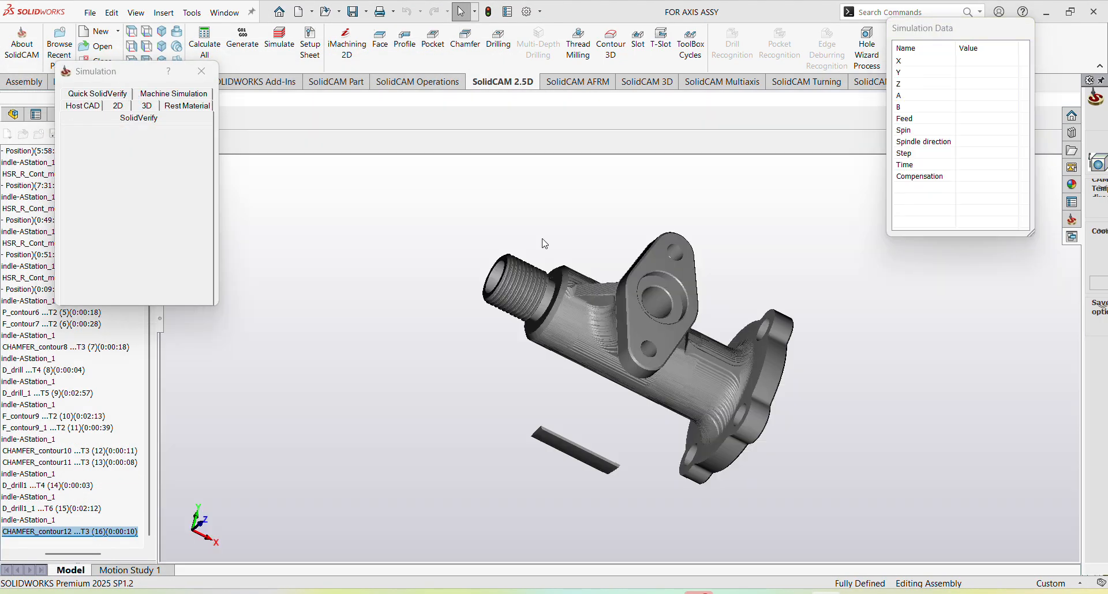
left_click(97, 282)
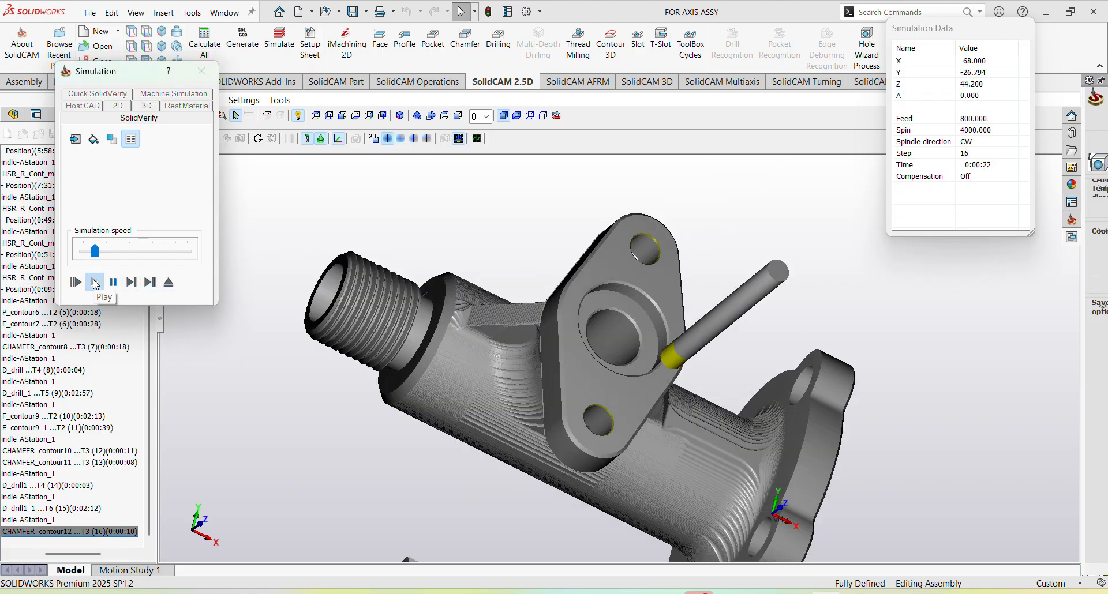
scroll(716, 257, "up", 3)
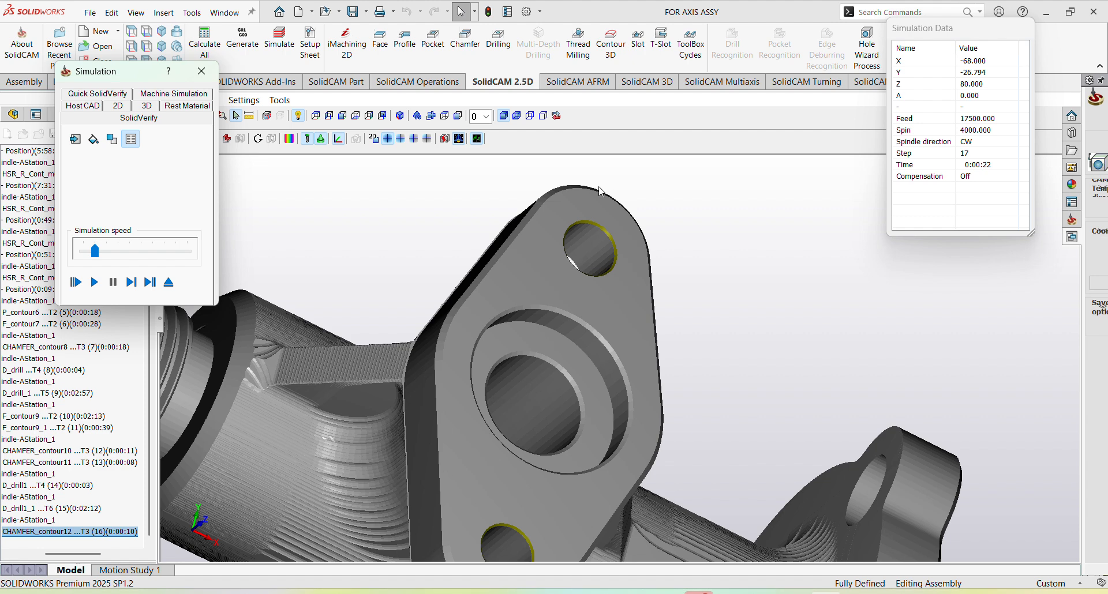
Compare the recalculated chamfers with the target model and inspect the whole connector from several angles.
left_click(290, 139)
left_click(821, 139)
scroll(597, 245, "up", 3)
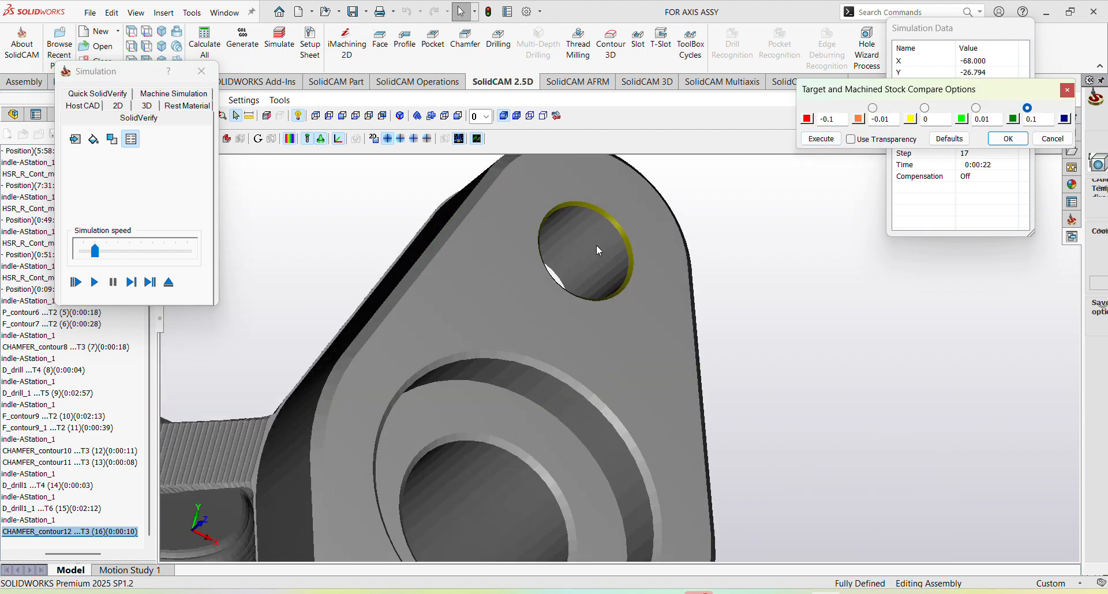
scroll(627, 265, "down", 5)
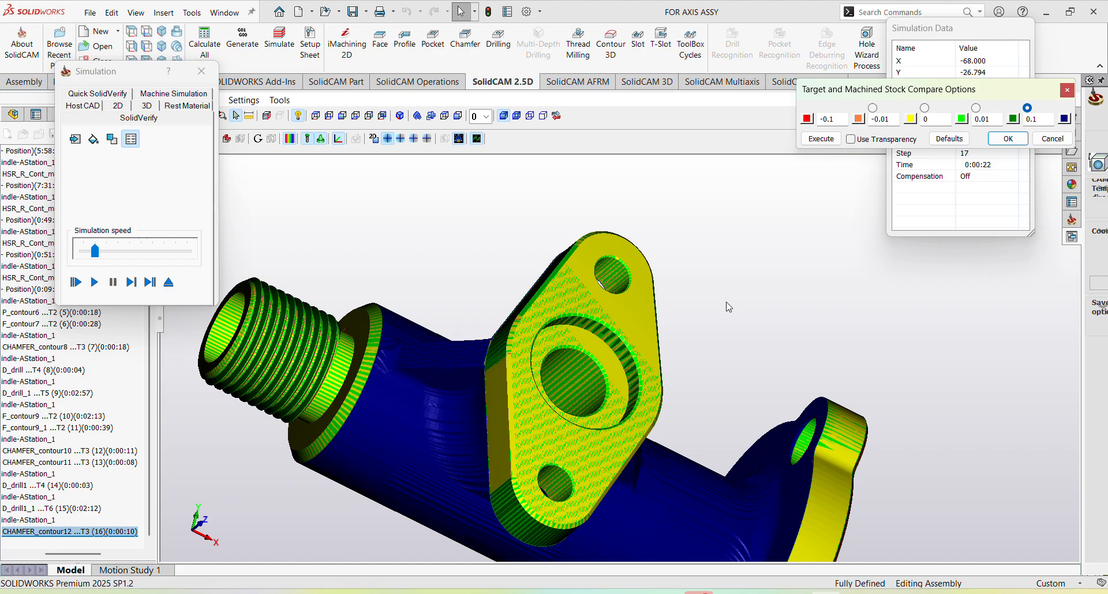
middle_click_drag(656, 315, 764, 308)
scroll(575, 344, "down", 3)
middle_click(668, 346)
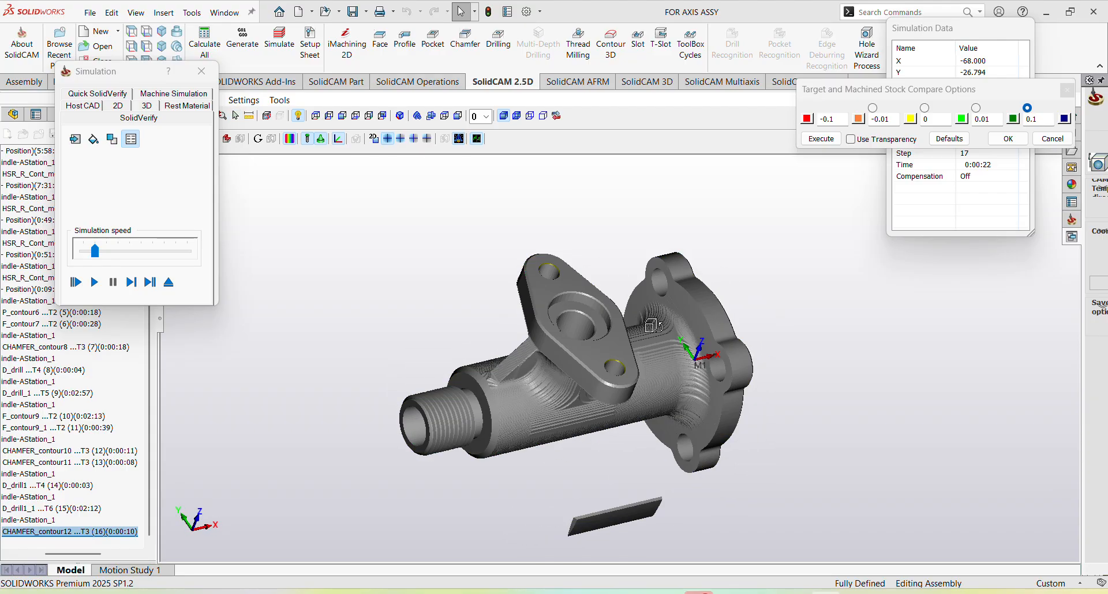